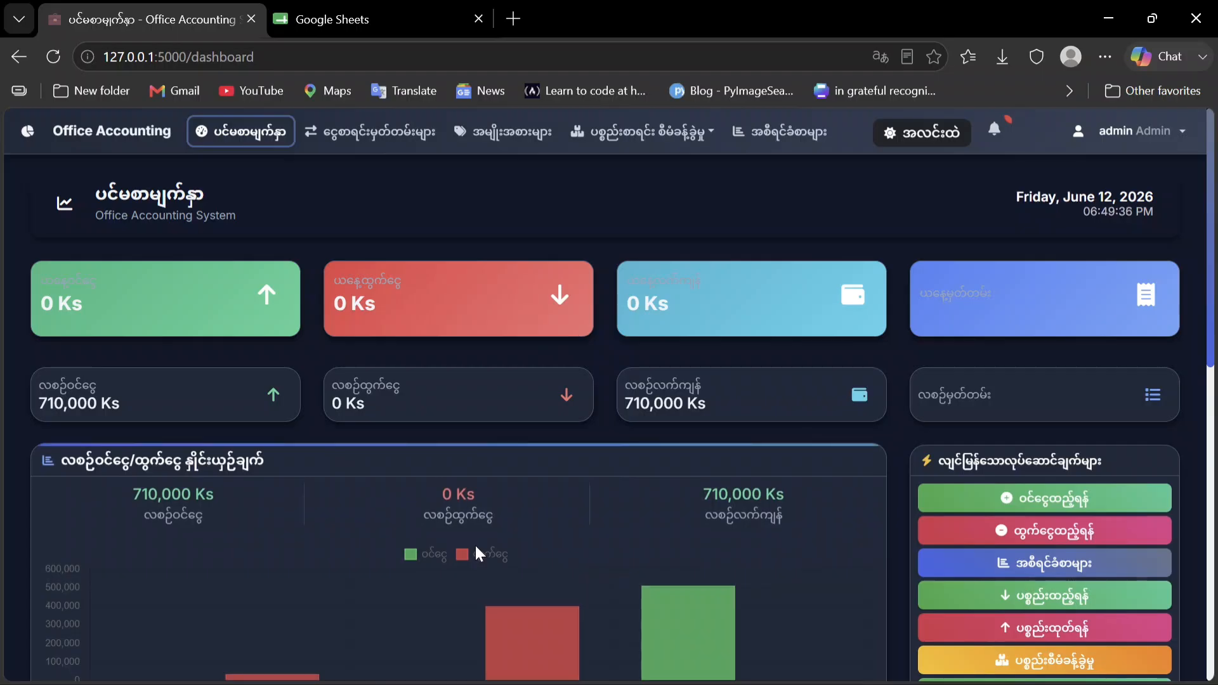
- Look over the financial reports page, then return to the dashboard
left_click(801, 131)
scroll(571, 511, "down", 5)
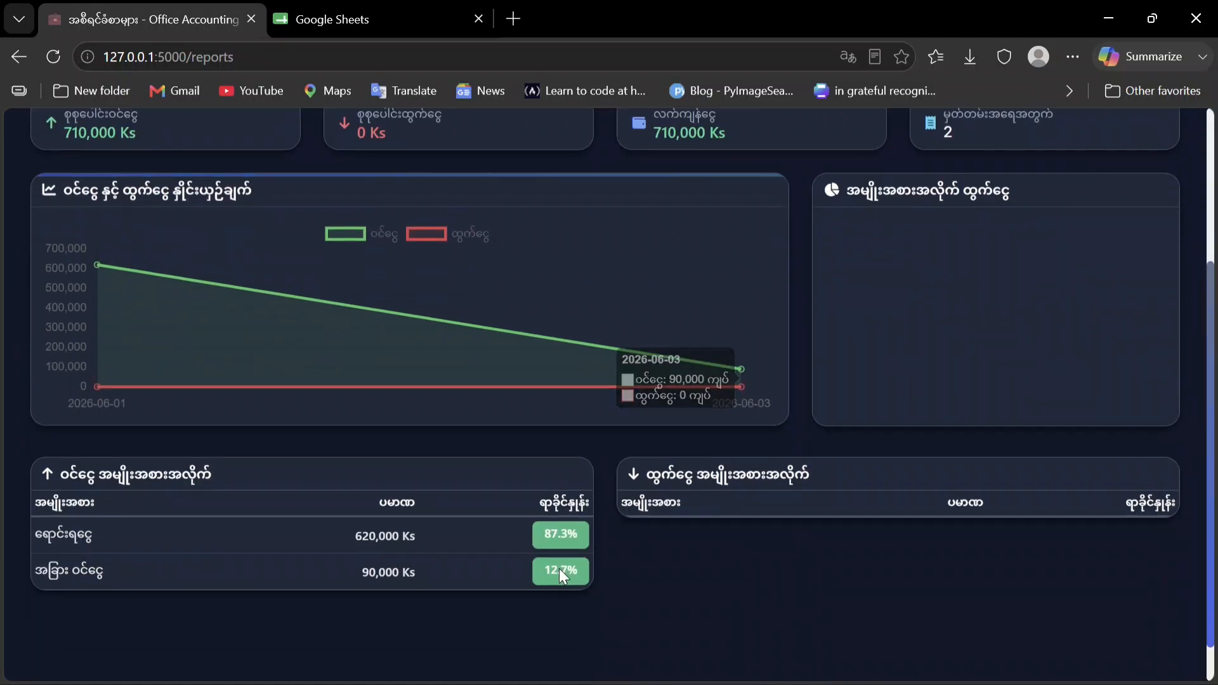
scroll(633, 524, "up", 5)
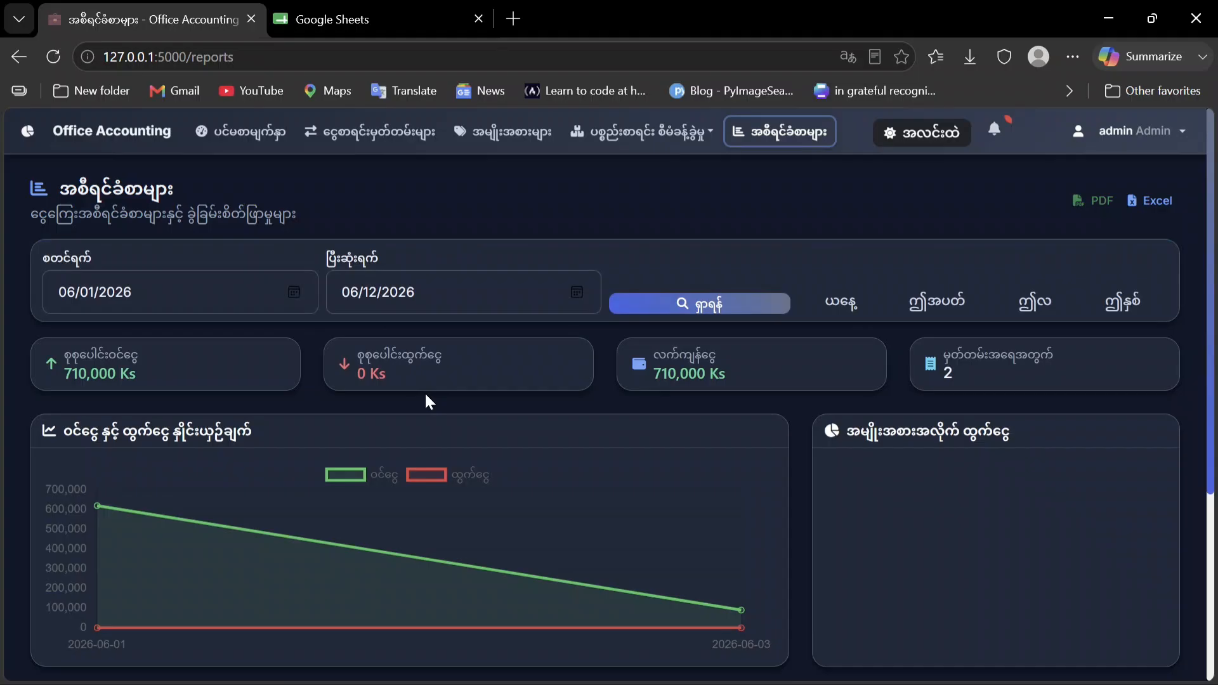
left_click(273, 130)
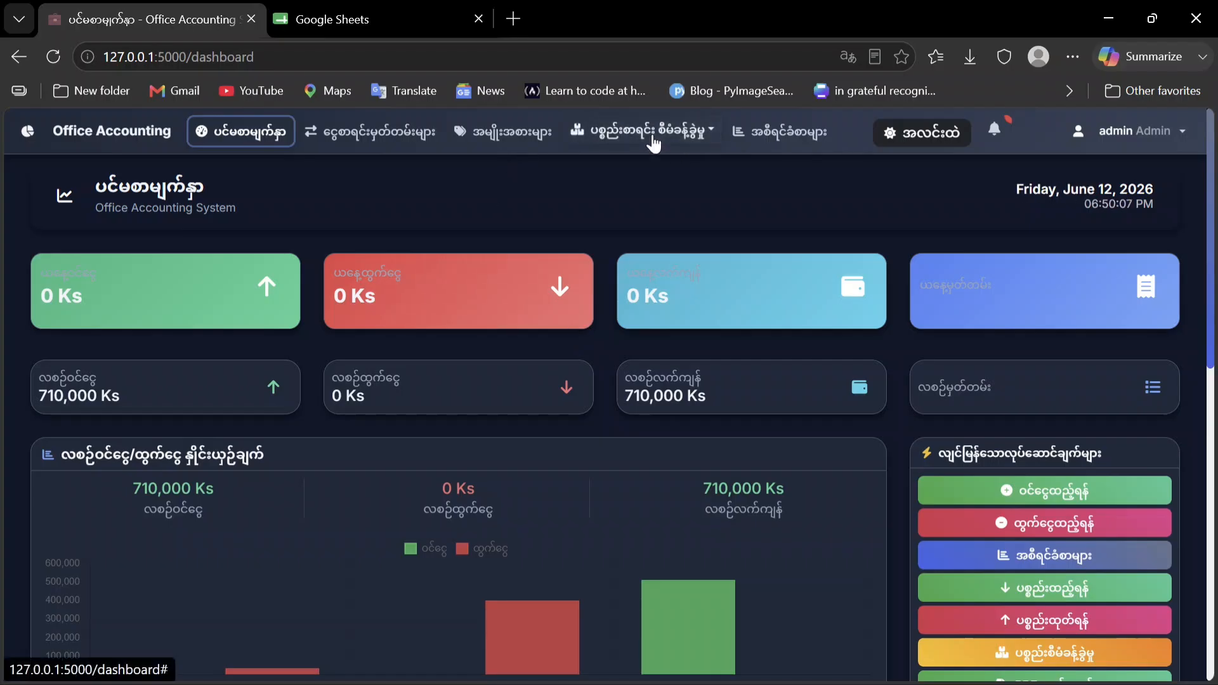
- Review issue ISS-S0002's items in Issue History, then go to the Issue Items page
left_click(654, 143)
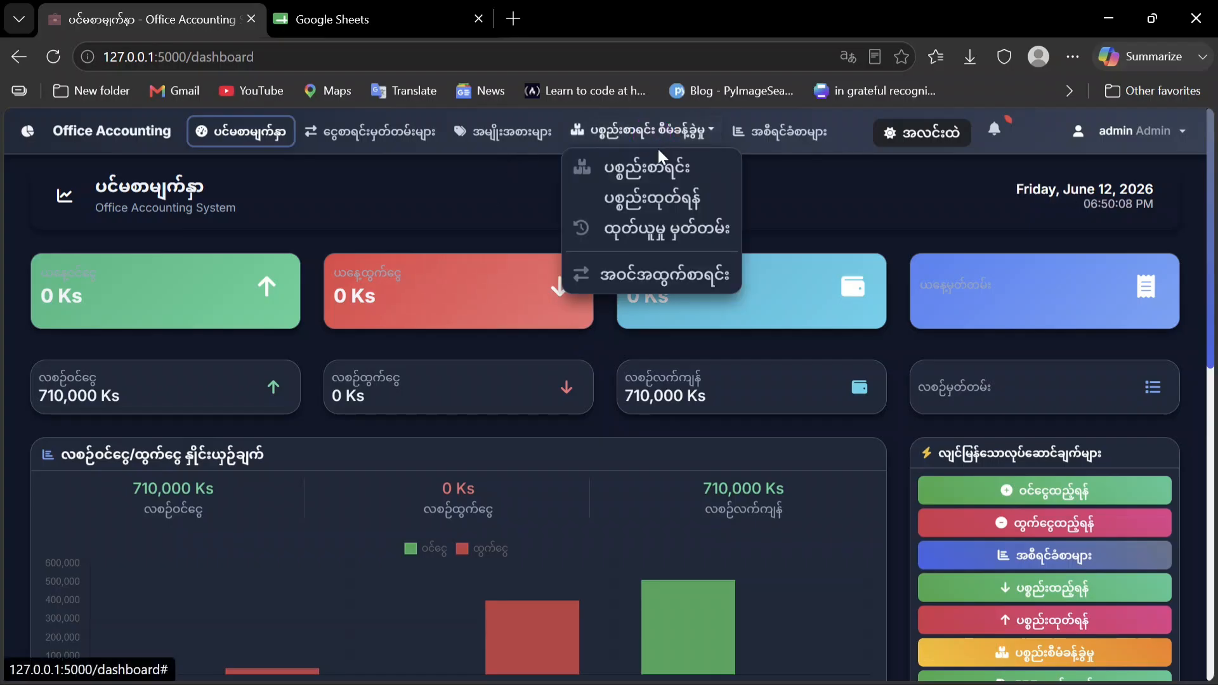
left_click(661, 227)
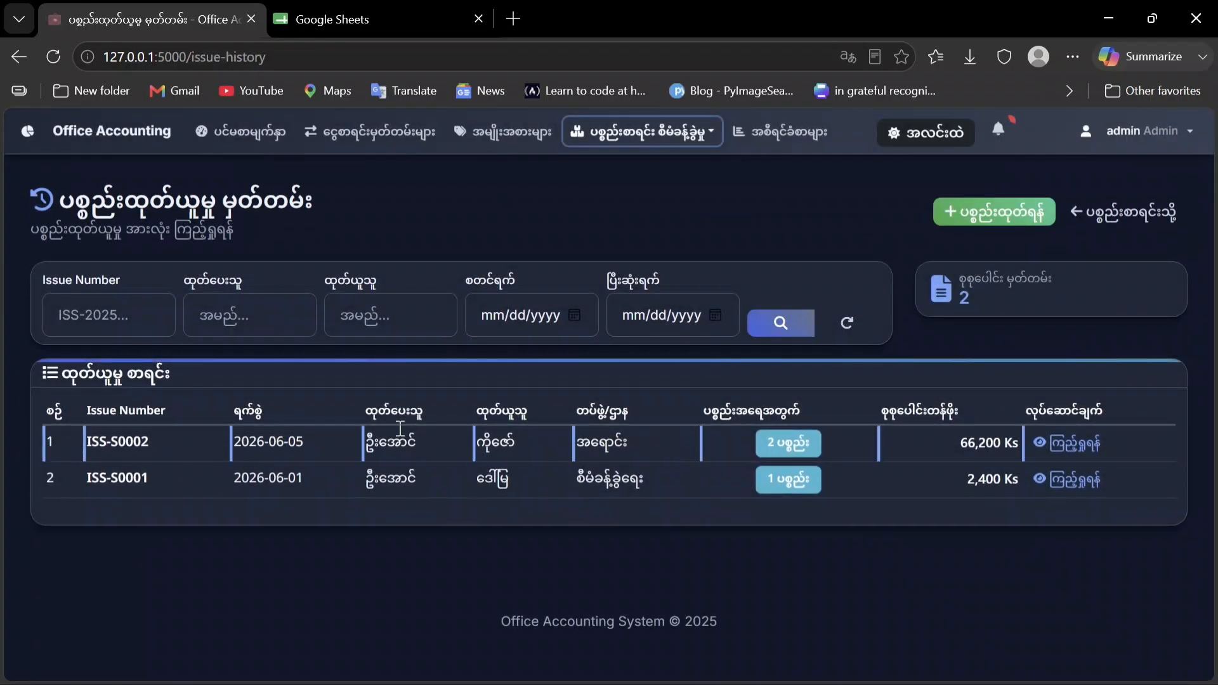
left_click(1076, 438)
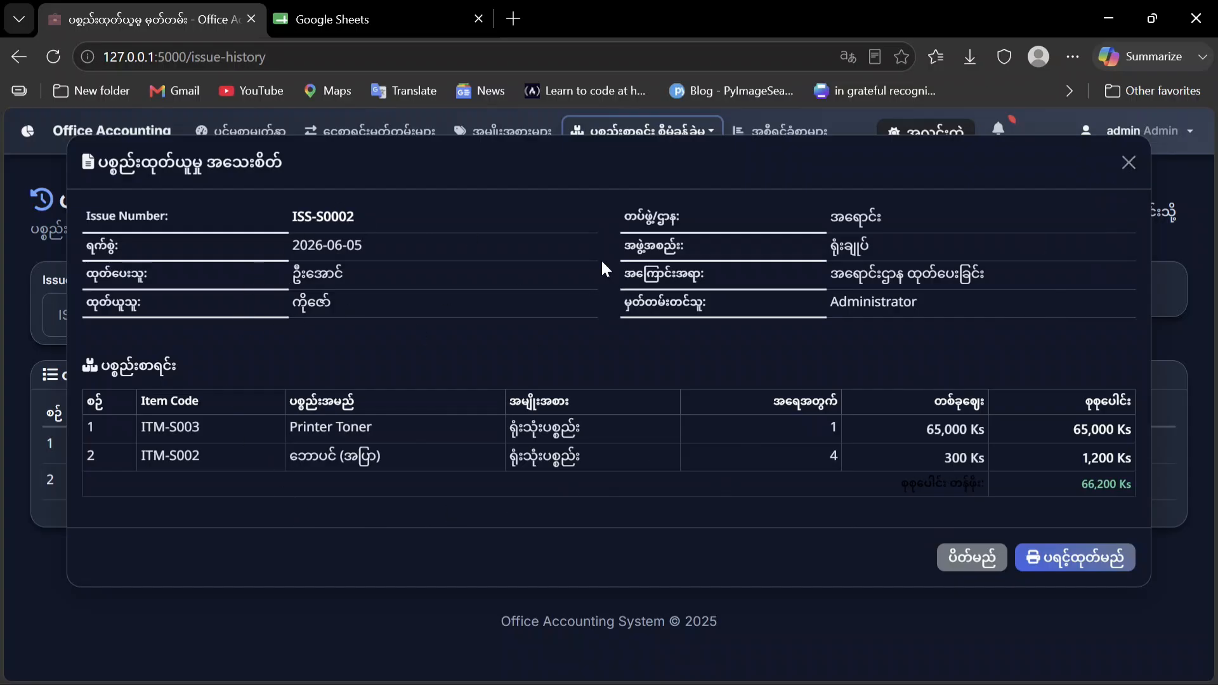
left_click(1129, 162)
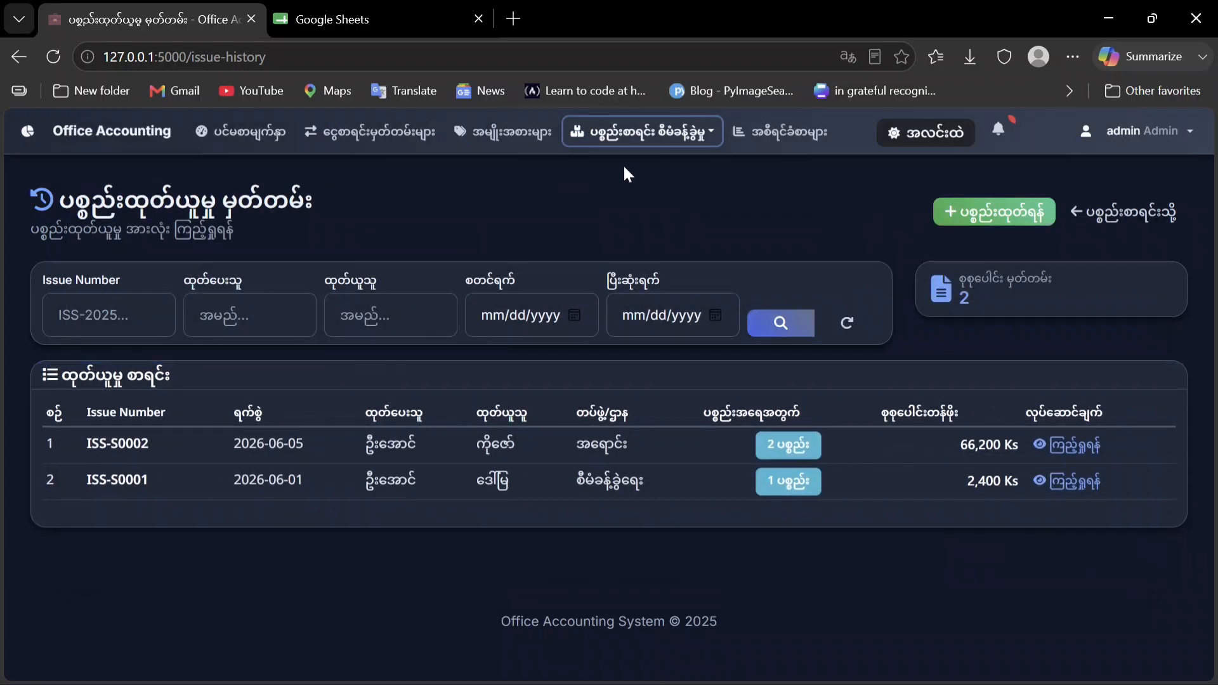
left_click(654, 141)
left_click(658, 197)
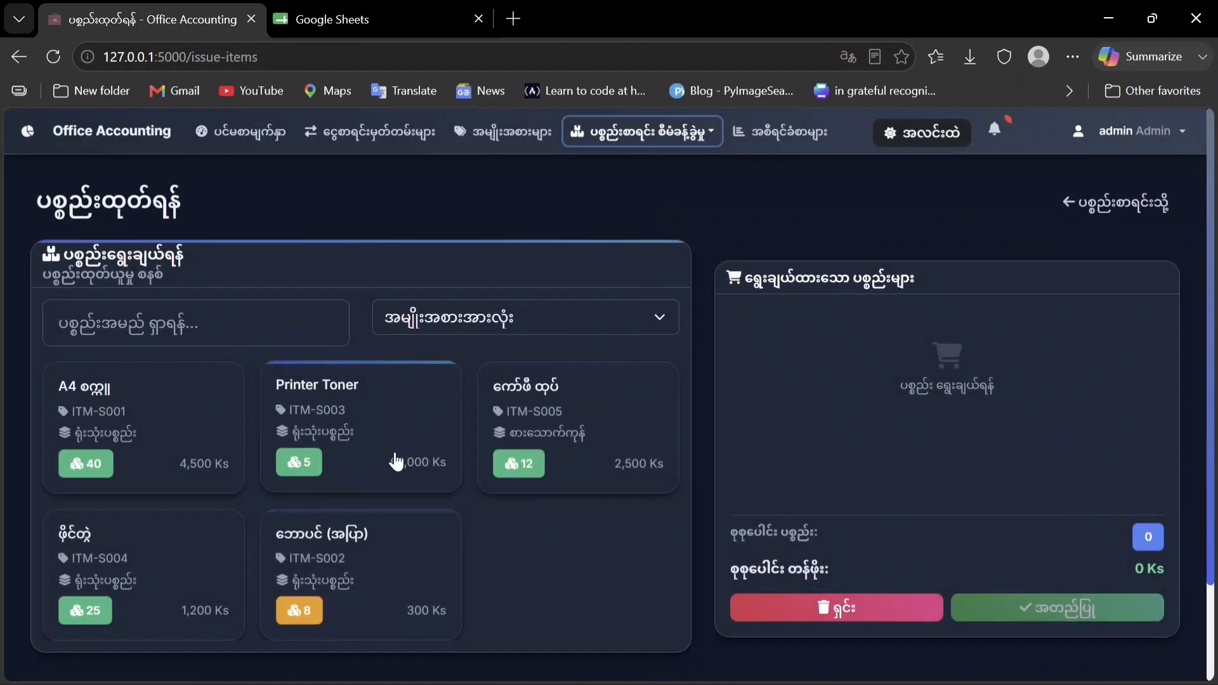
scroll(470, 484, "down", 2)
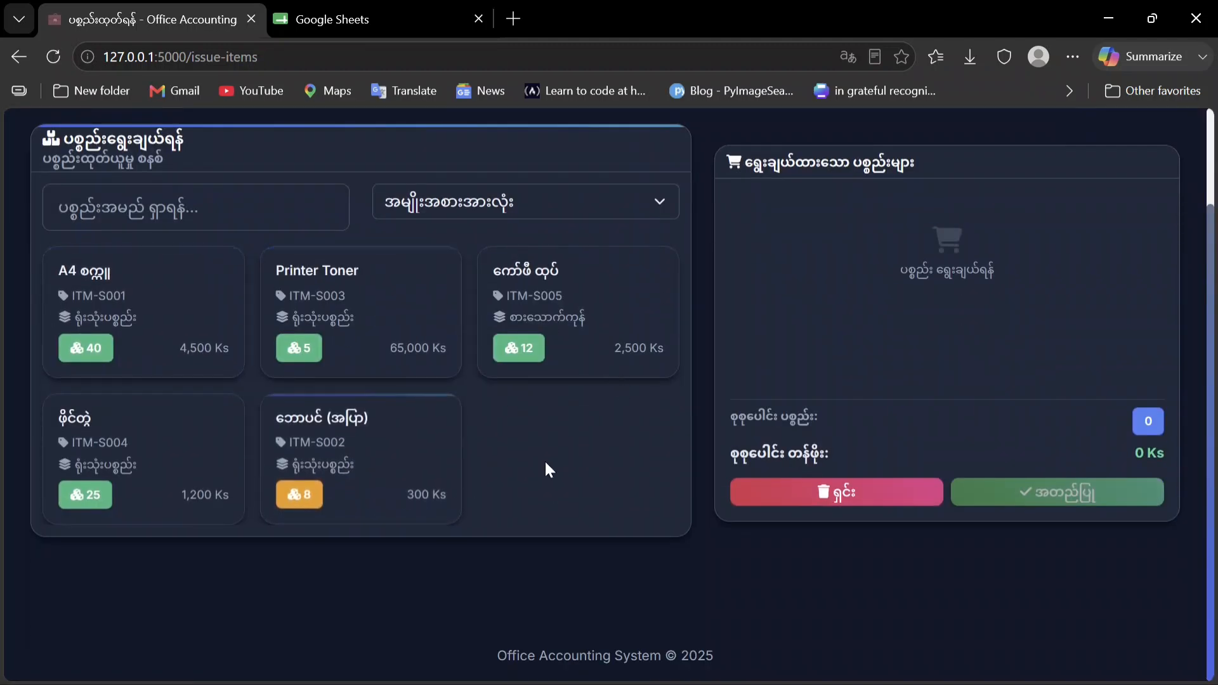
scroll(354, 402, "up", 2)
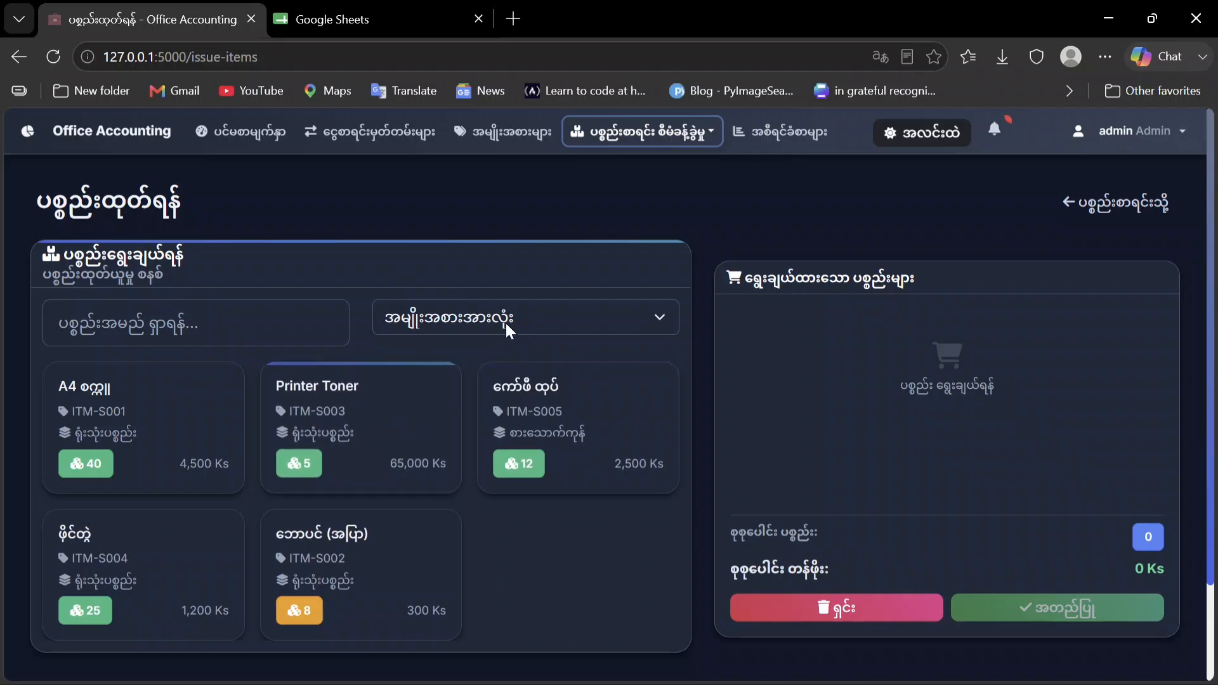
left_click(564, 453)
left_click(444, 482)
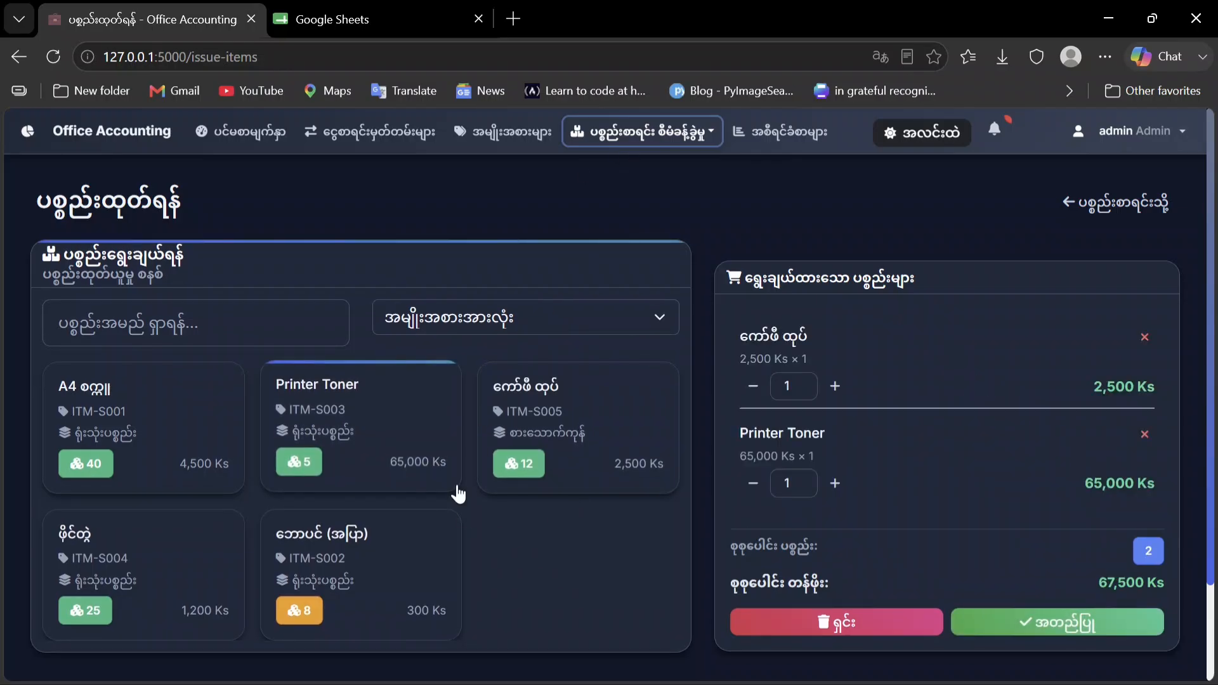
left_click(432, 546)
scroll(977, 508, "down", 1)
scroll(1052, 545, "down", 2)
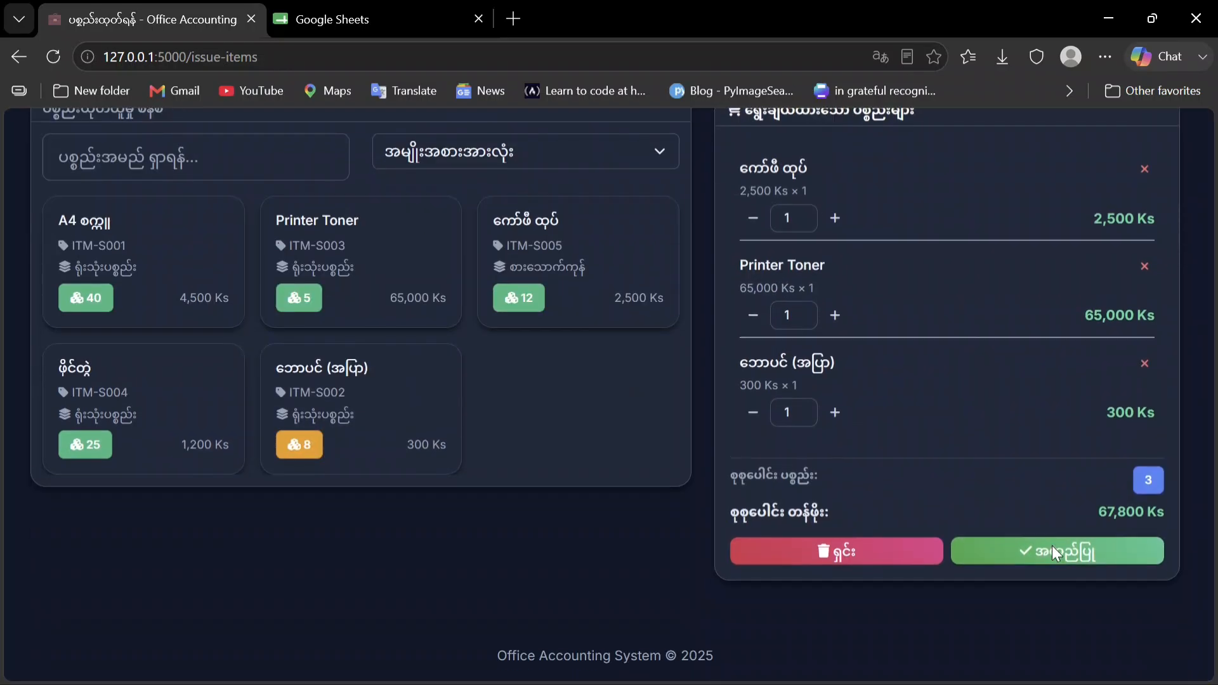
left_click(1052, 551)
scroll(533, 573, "down", 2)
scroll(533, 572, "up", 3)
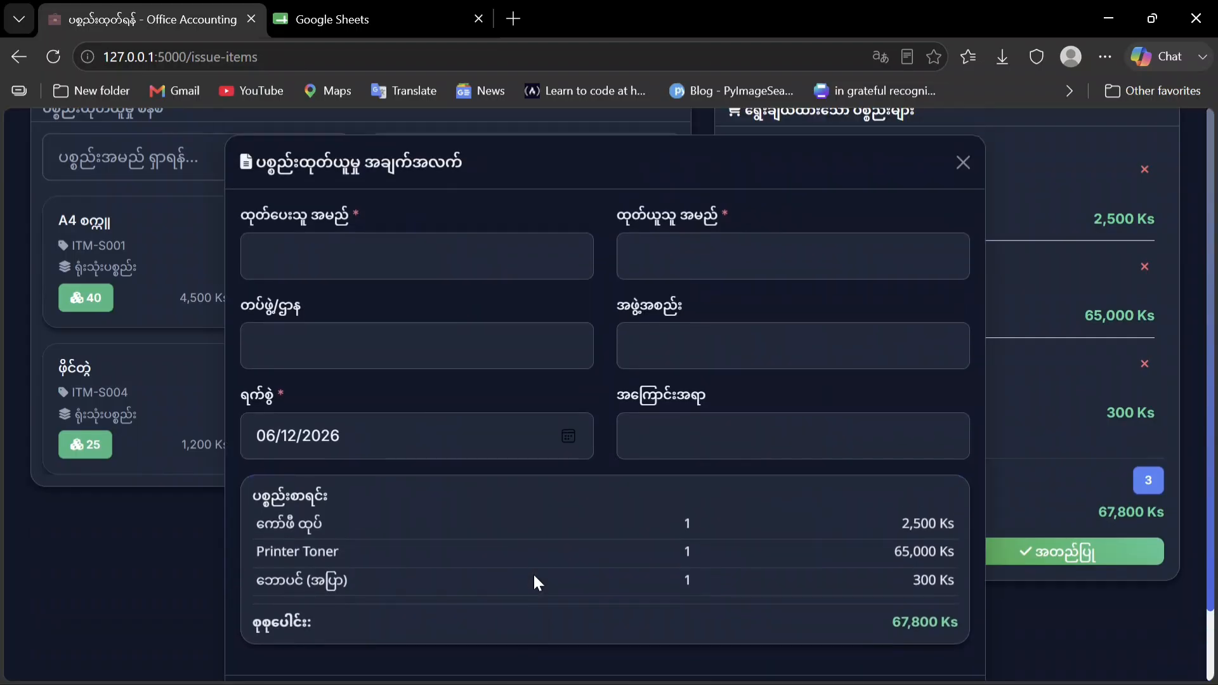
left_click(368, 263)
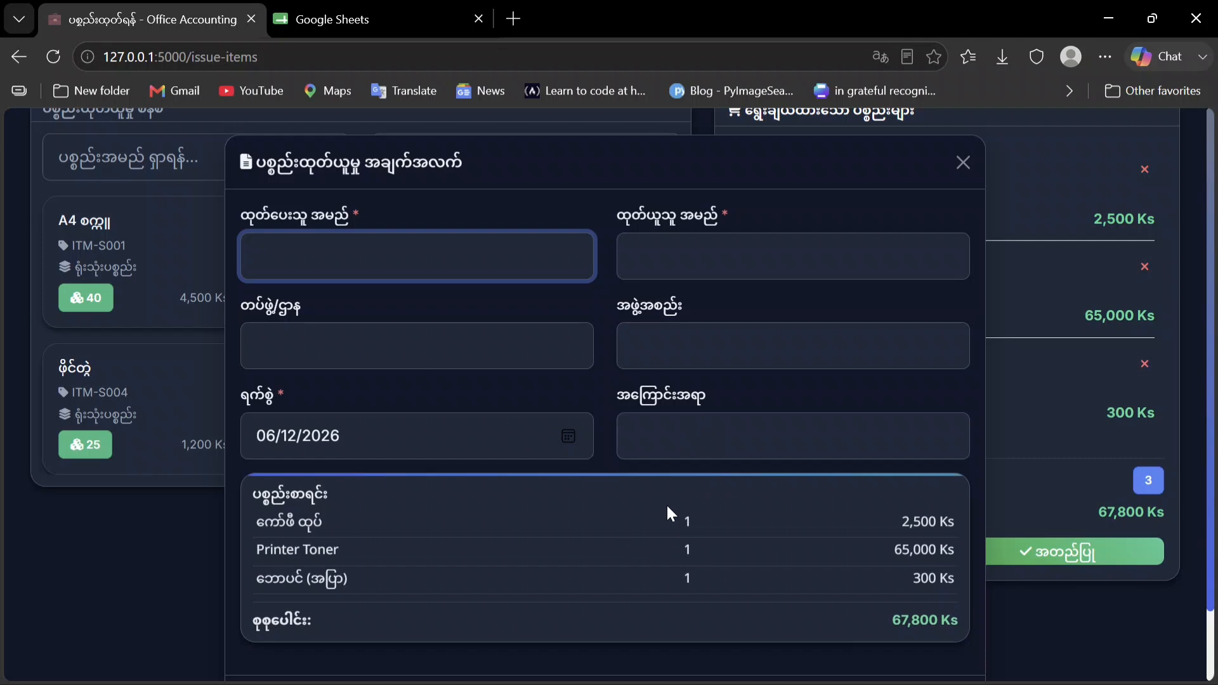
scroll(818, 548, "down", 2)
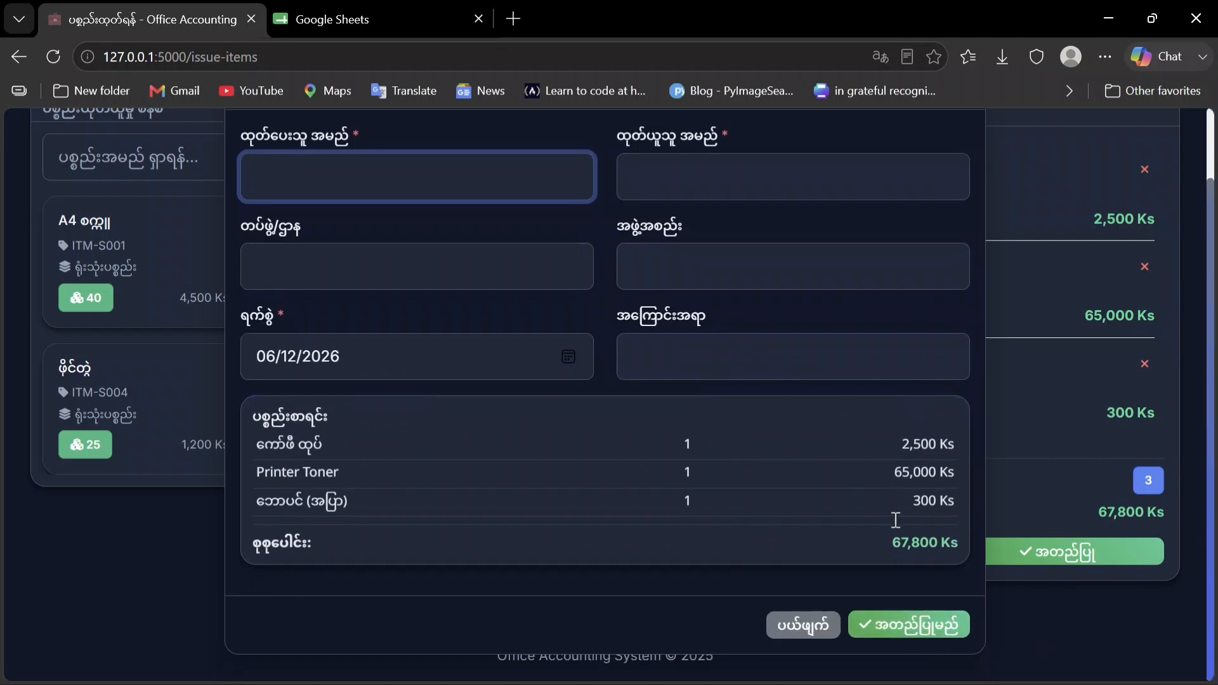
scroll(873, 416, "up", 2)
left_click(961, 162)
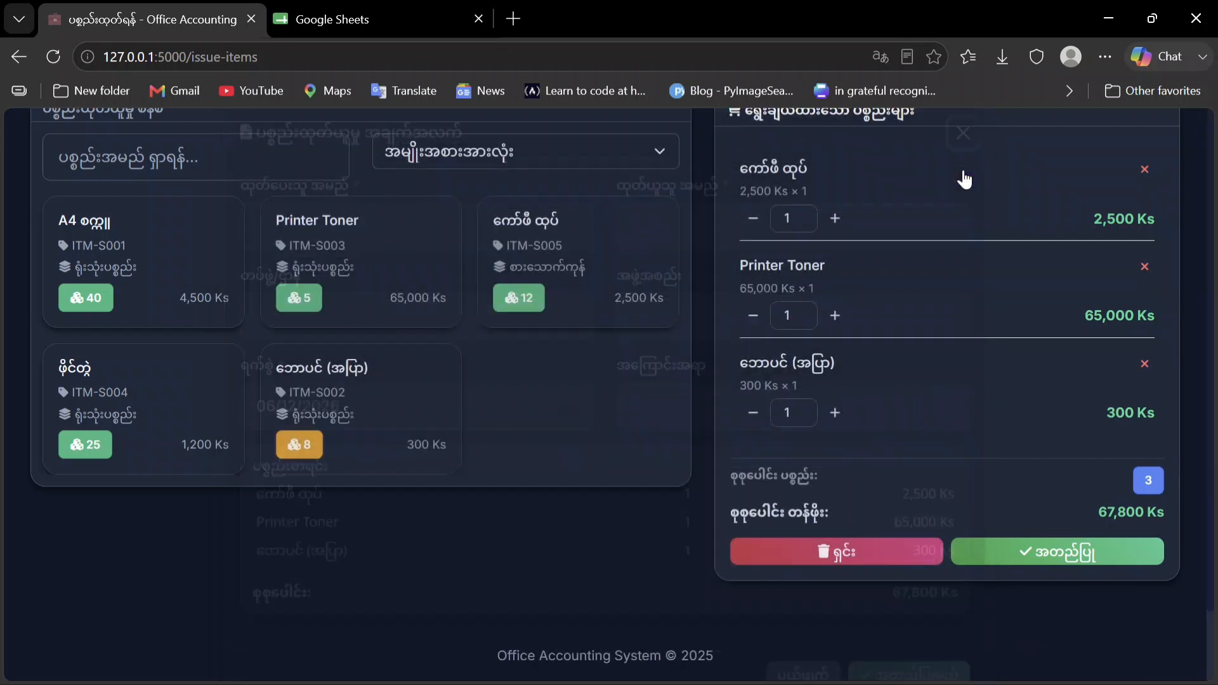
scroll(597, 491, "up", 3)
scroll(598, 484, "down", 3)
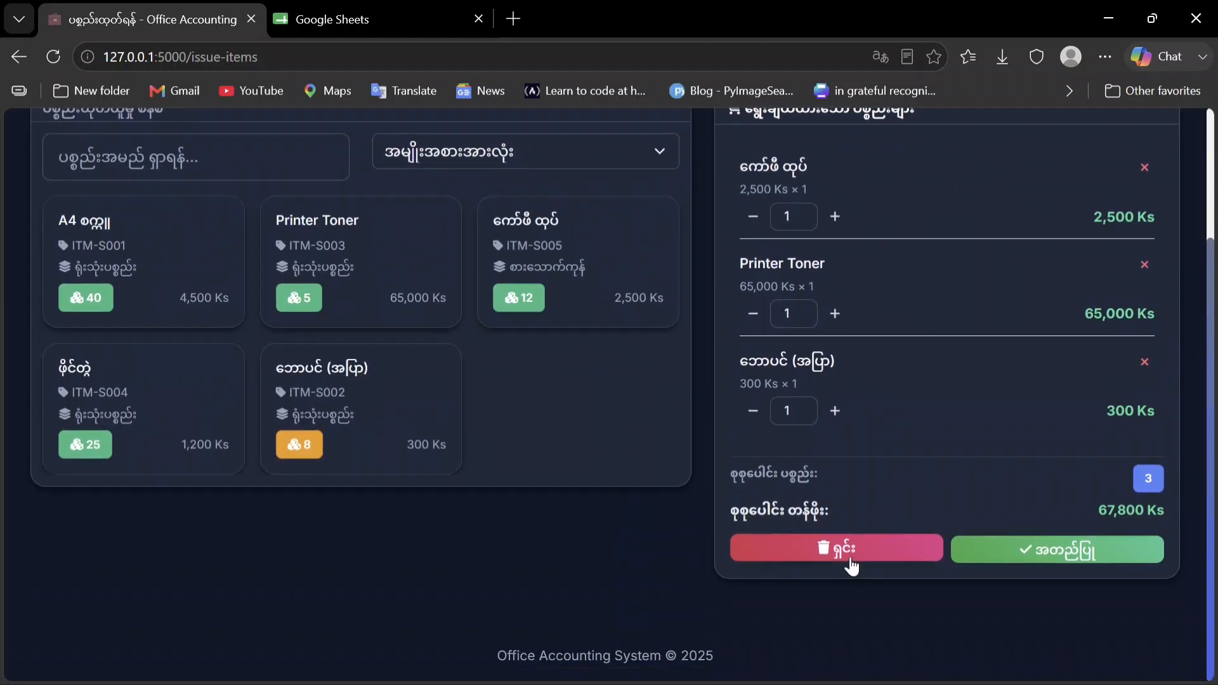
left_click(851, 564)
left_click(723, 206)
scroll(653, 436, "up", 2)
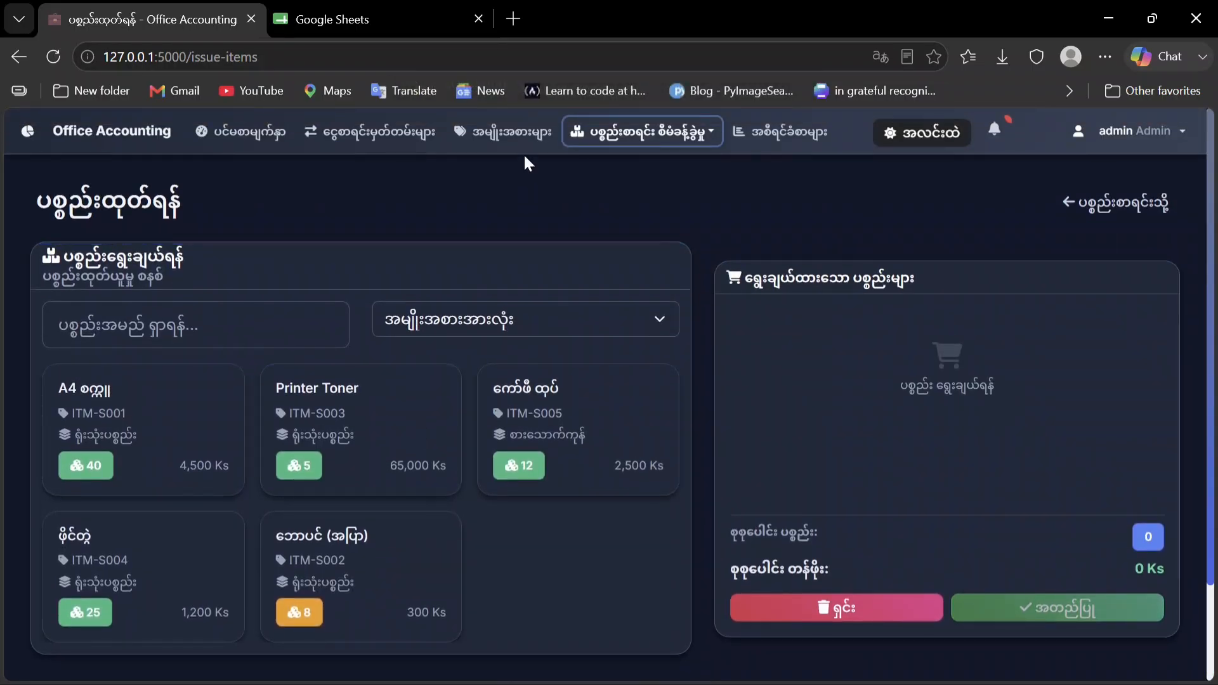
left_click(628, 133)
- On the inventory list, try the Stock In form with the blue ballpen, closing without saving
left_click(649, 176)
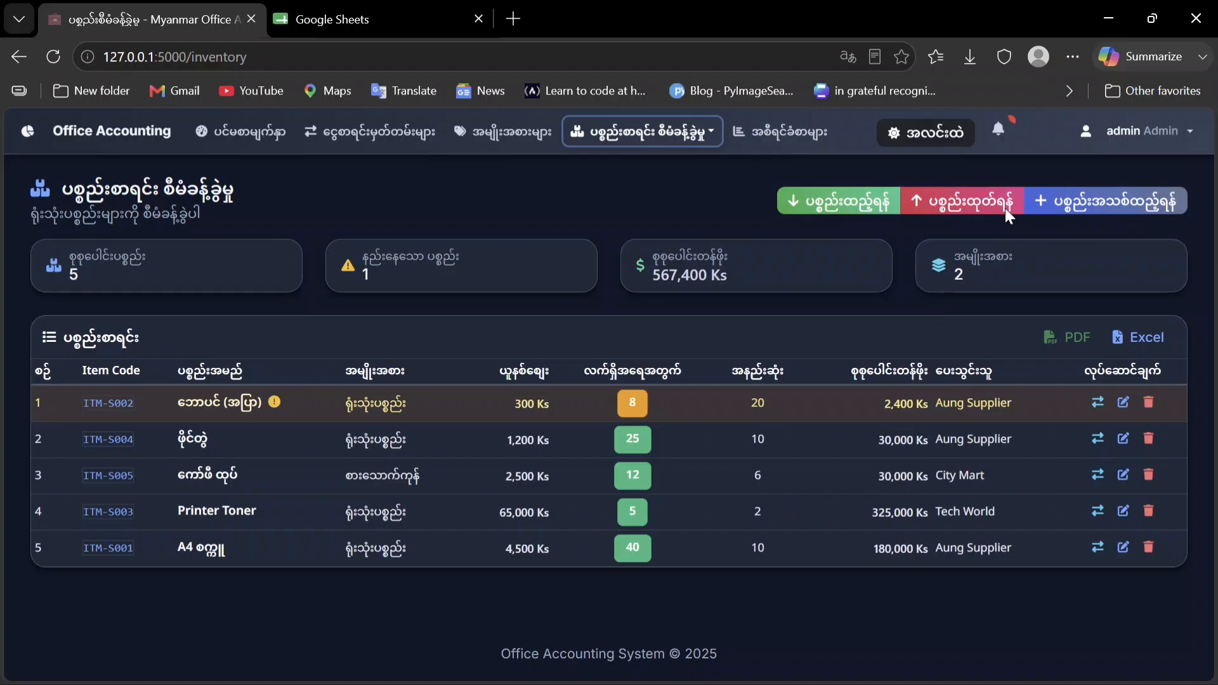
left_click(850, 205)
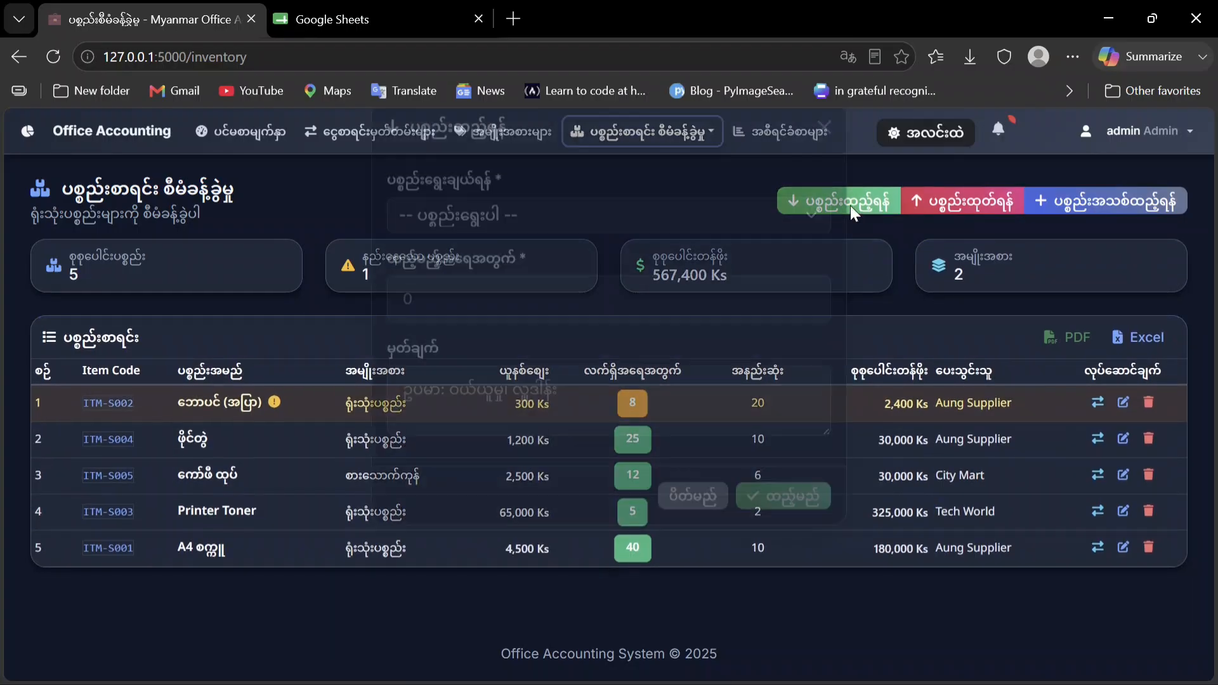
left_click(584, 245)
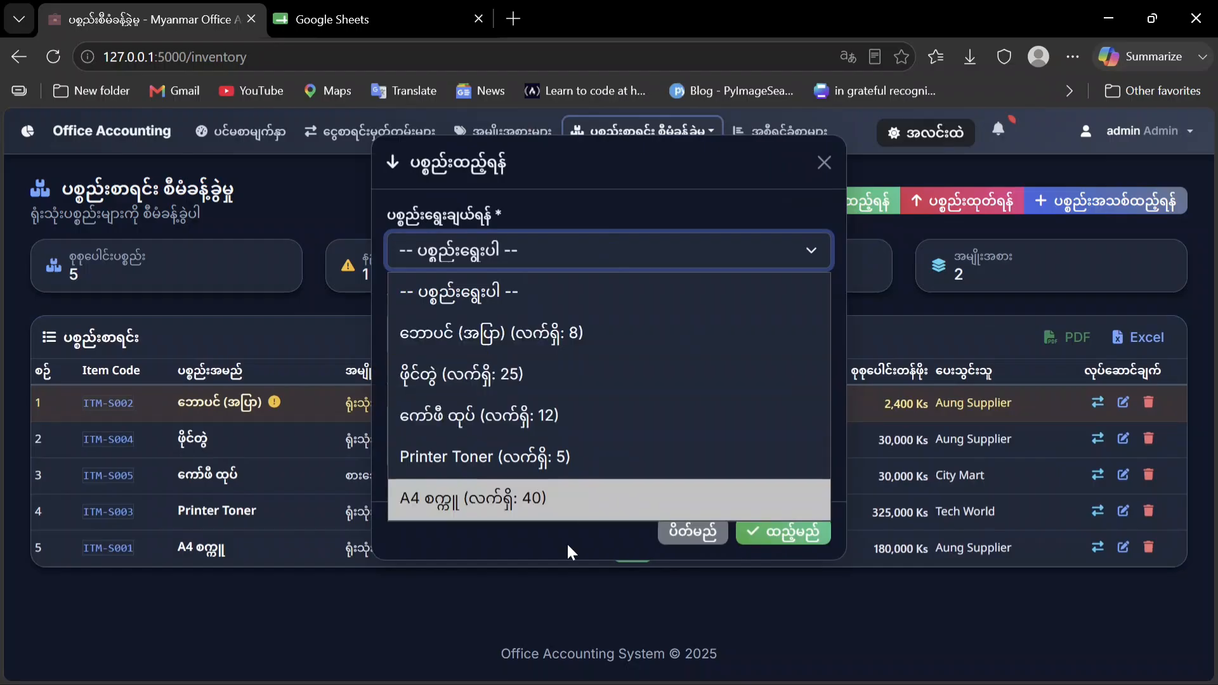
left_click(521, 332)
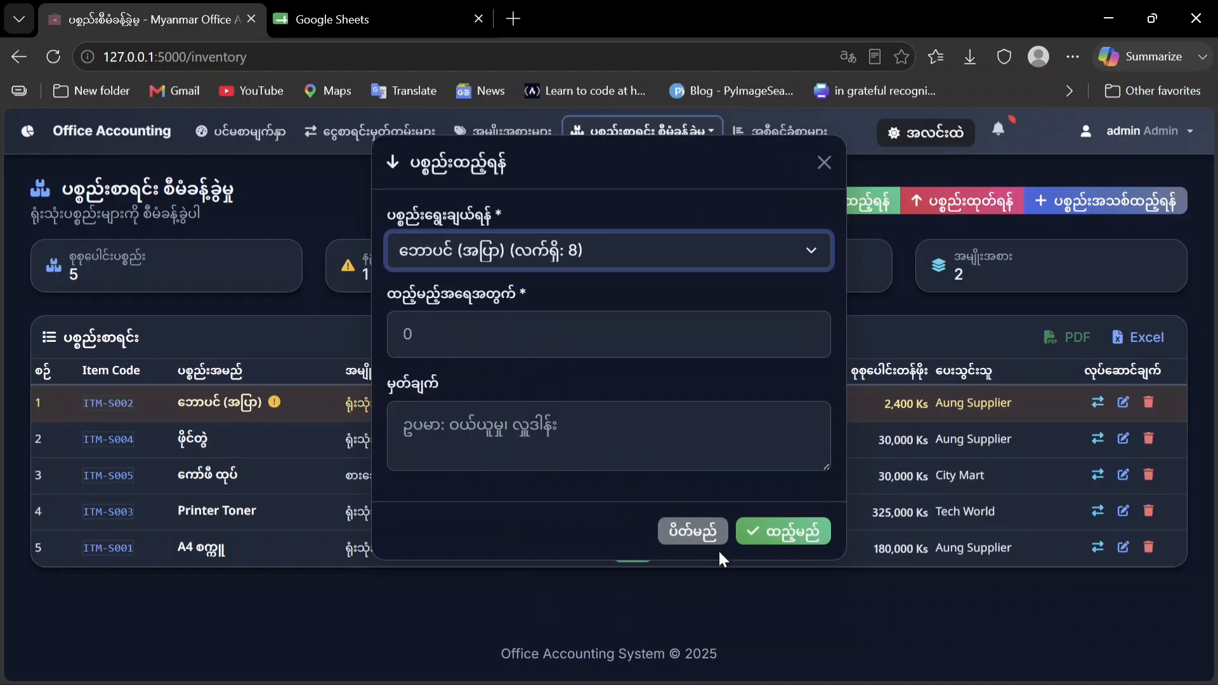
left_click(825, 166)
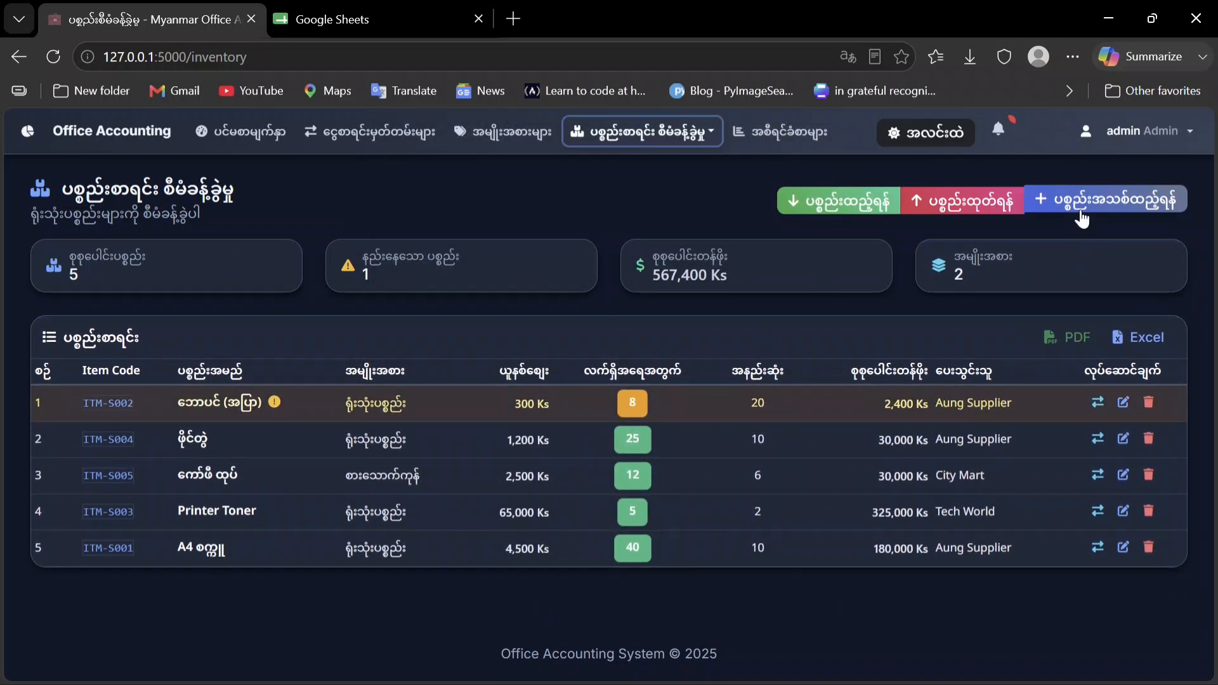
- Look over the Add New Item and Stock Out forms, then open the Categories page
left_click(1043, 204)
left_click(961, 163)
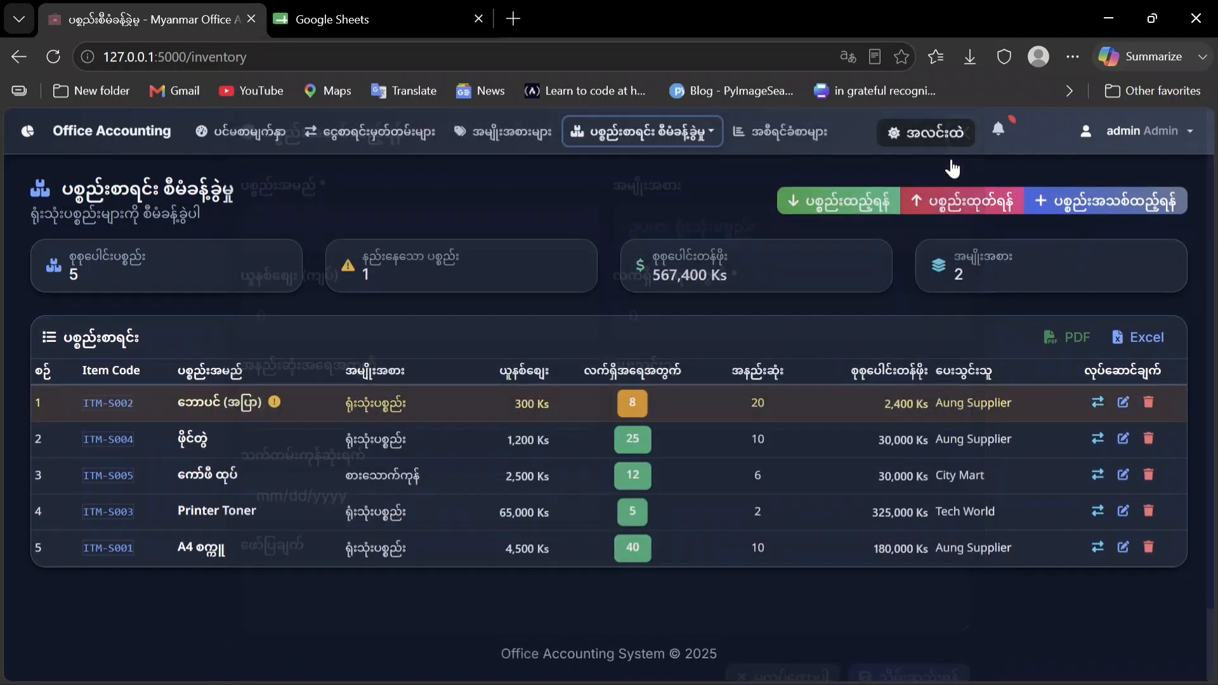
left_click(946, 201)
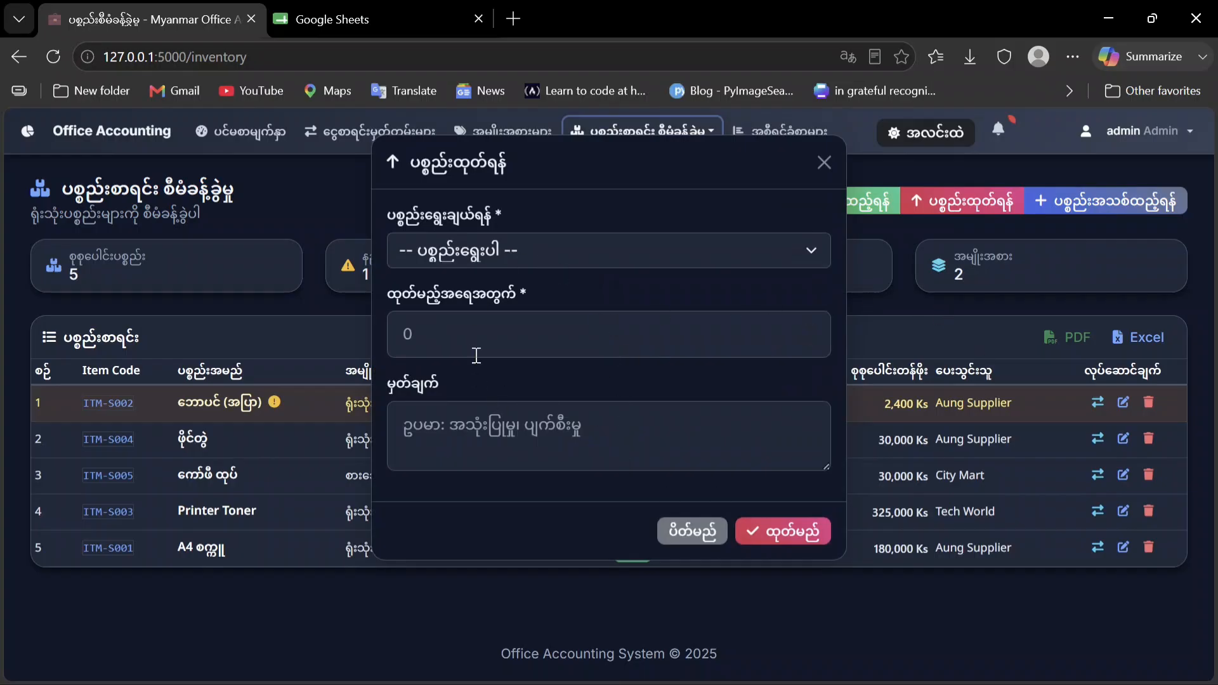
left_click(824, 164)
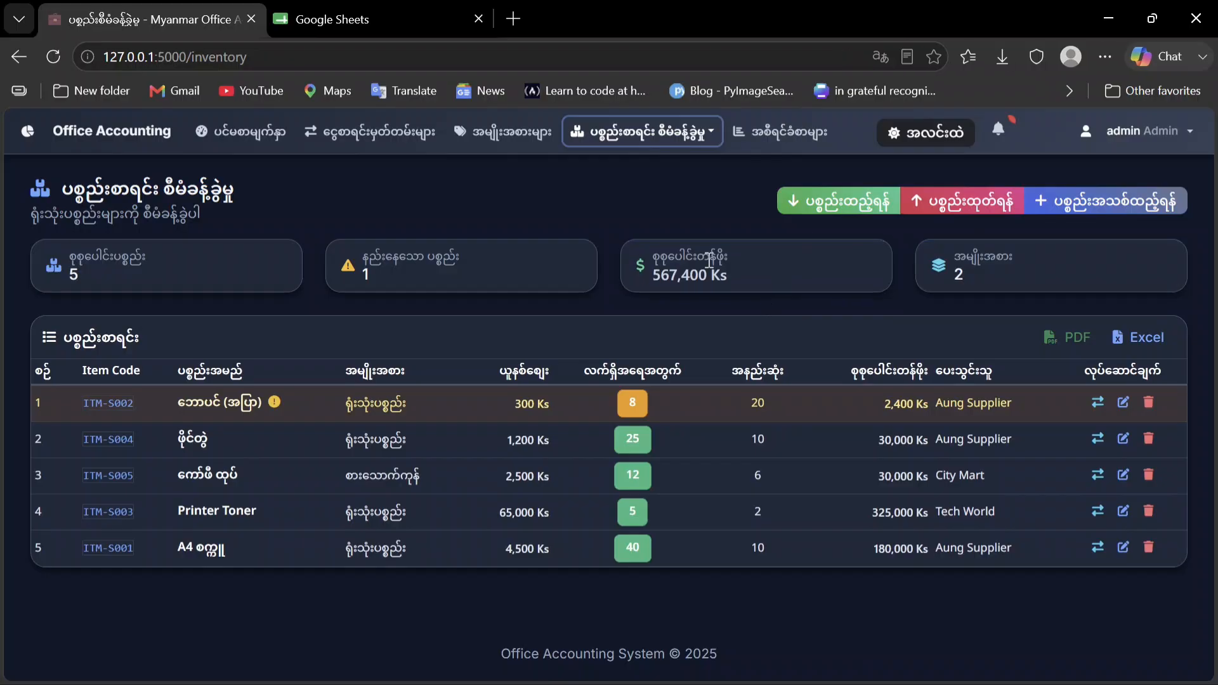
left_click(936, 204)
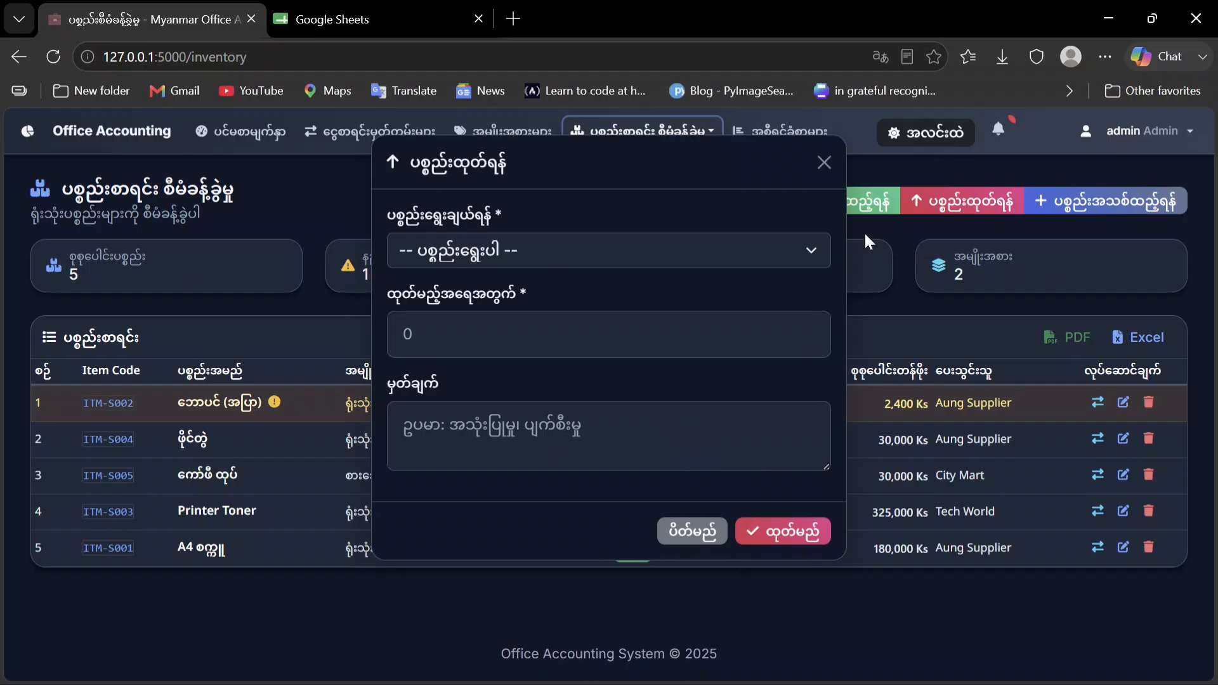
left_click(824, 163)
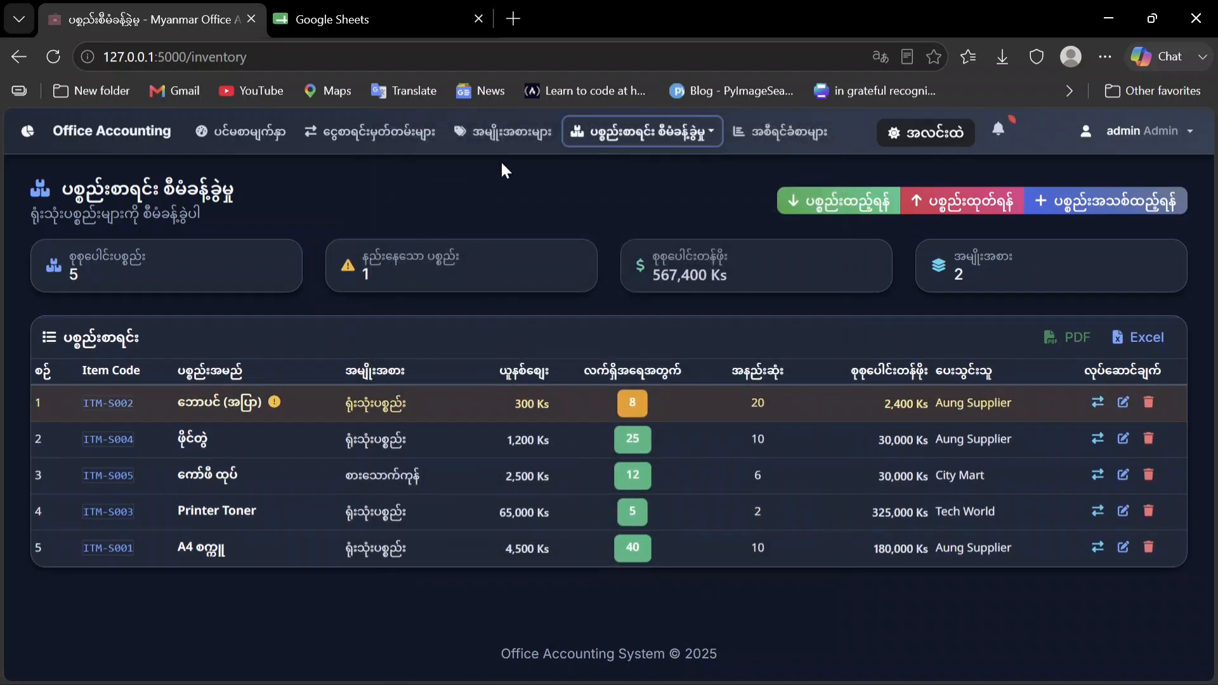
left_click(501, 135)
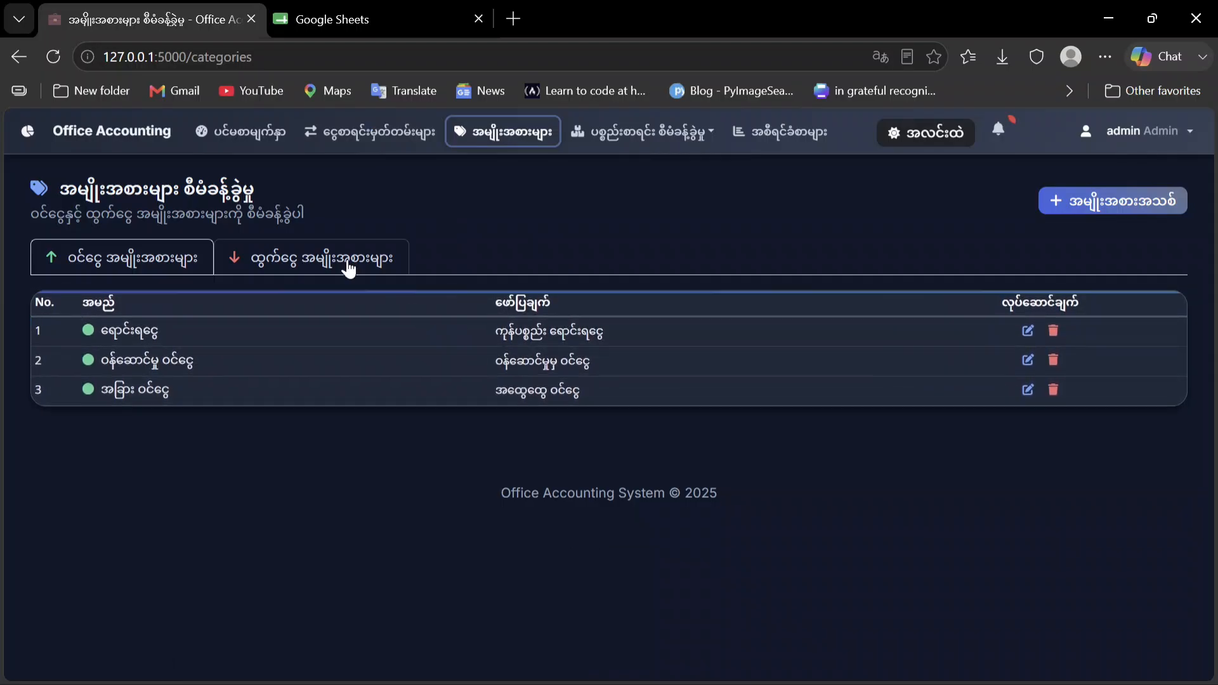
- Open and cancel editing the first expense category, then go to the Transactions page
left_click(349, 261)
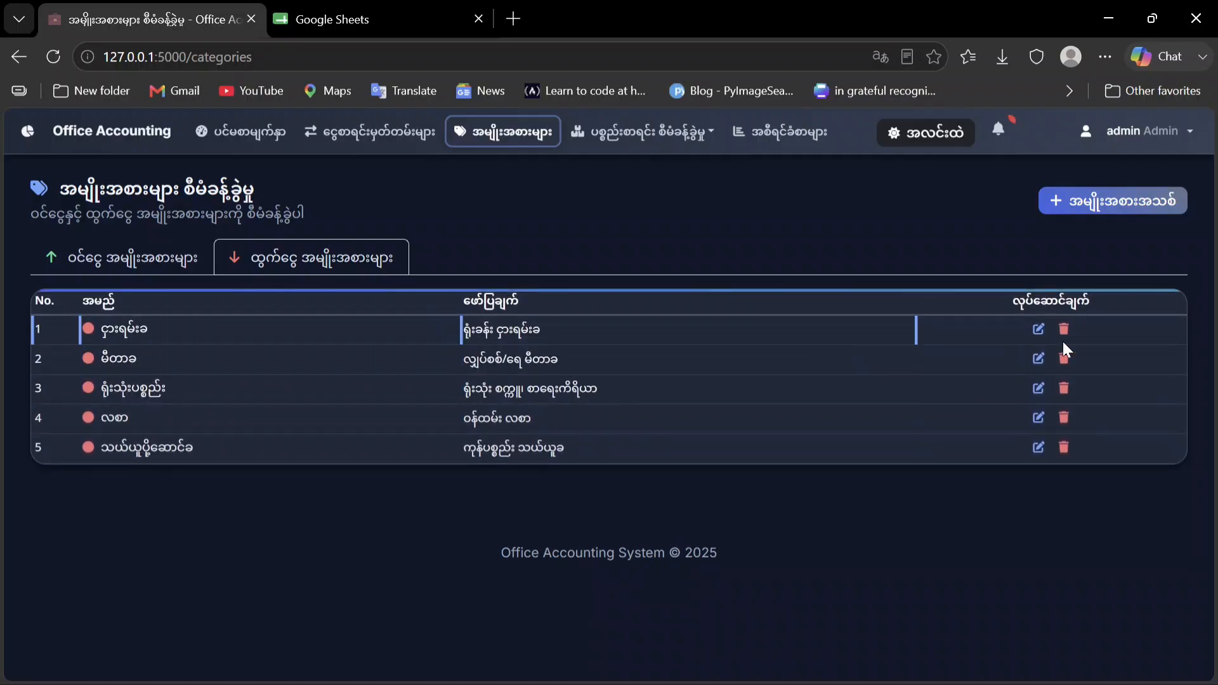
left_click(1039, 329)
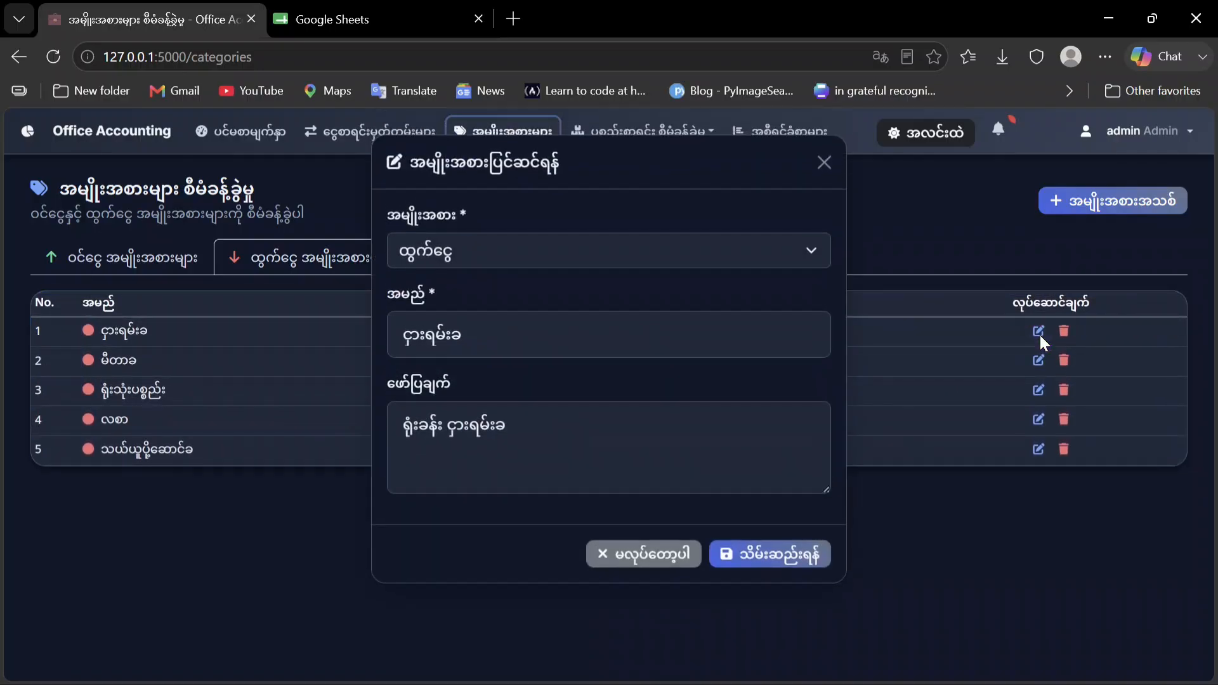
left_click(825, 166)
left_click(393, 125)
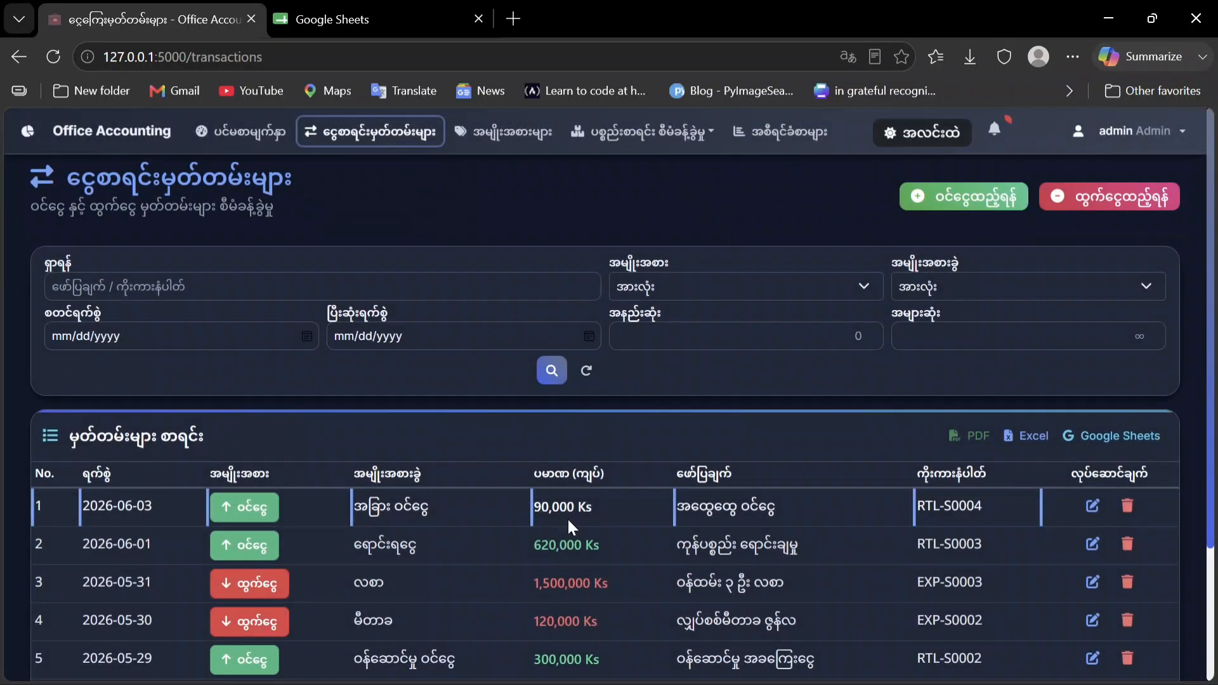
scroll(547, 648, "down", 3)
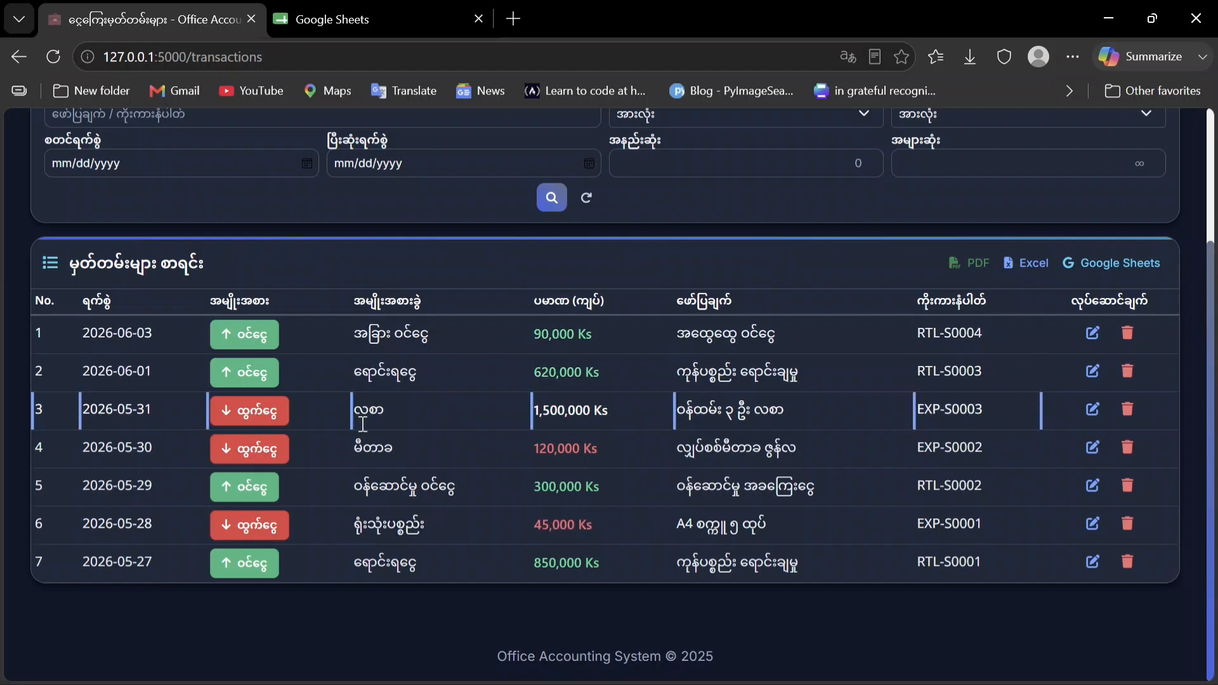
scroll(888, 495, "up", 3)
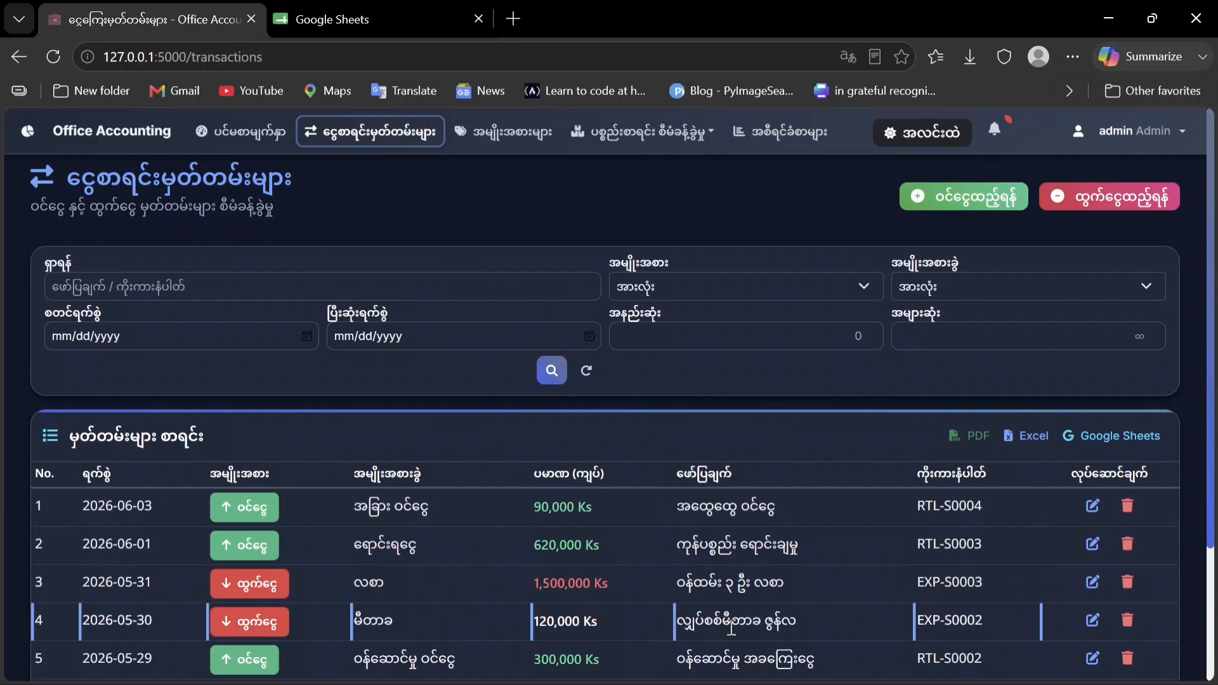
scroll(844, 539, "down", 3)
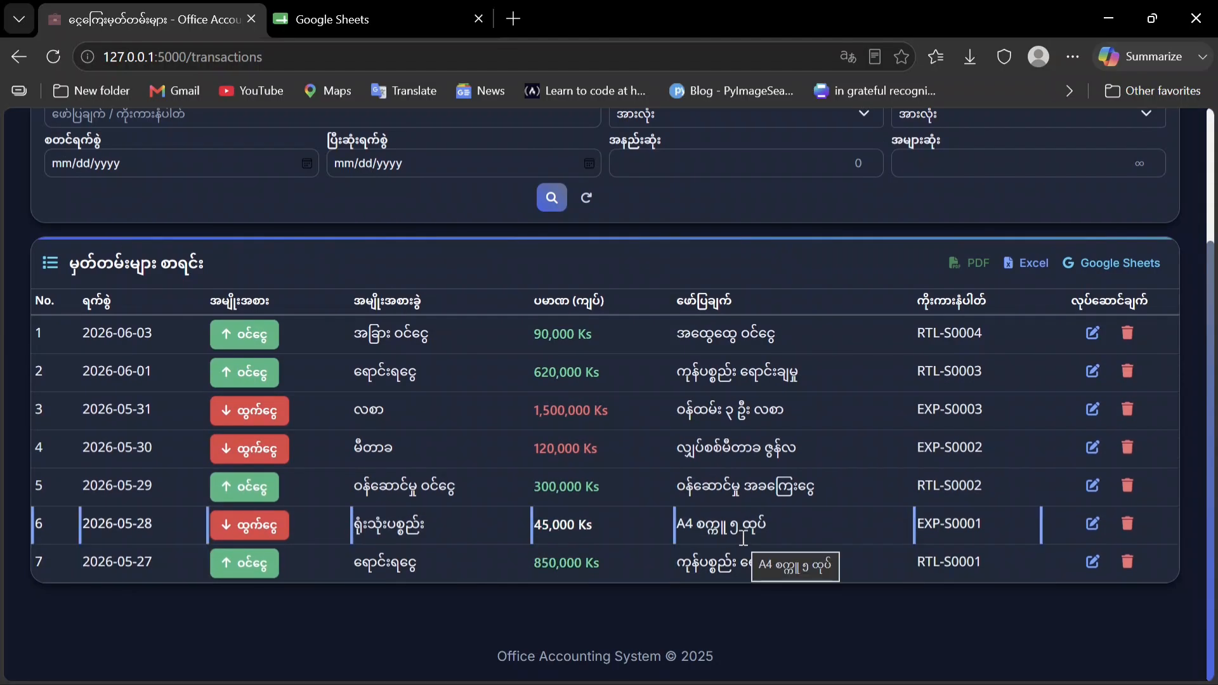
scroll(750, 517, "up", 3)
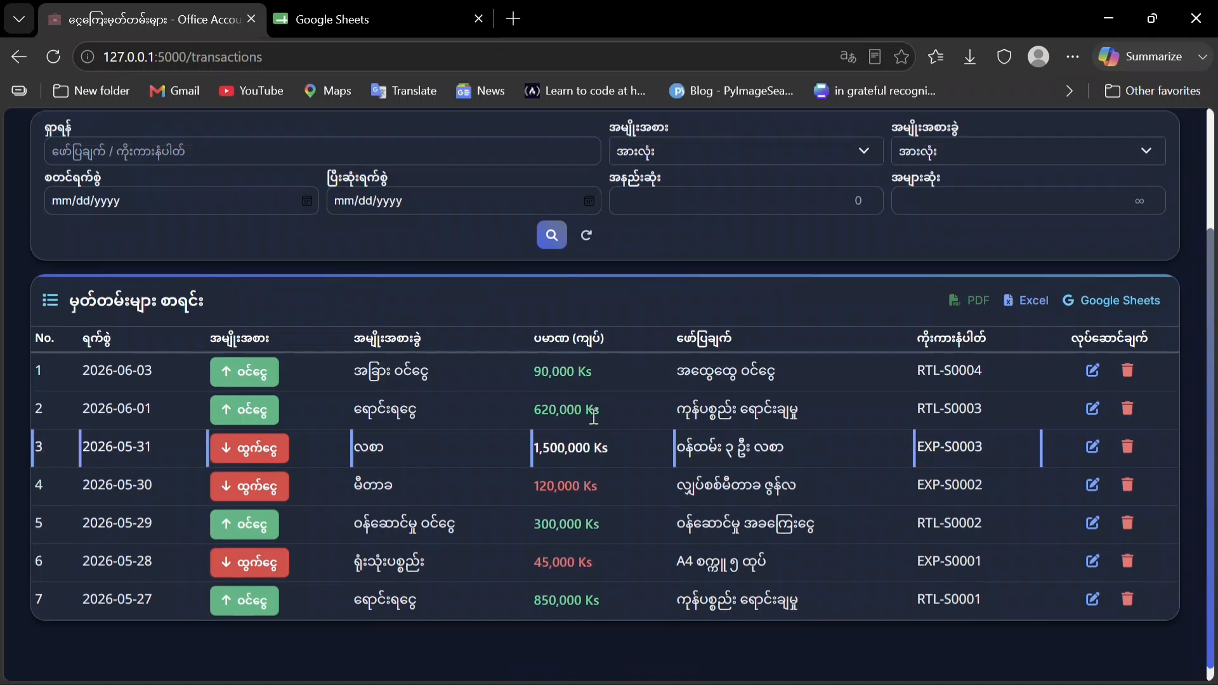
scroll(597, 599, "down", 3)
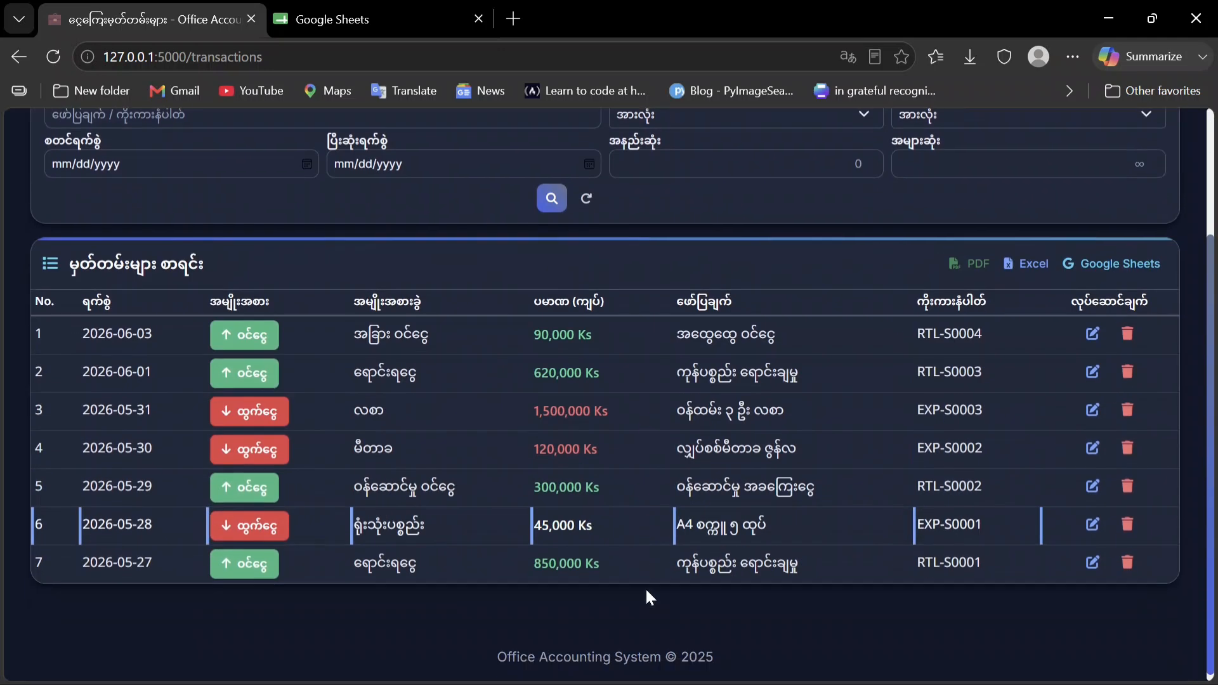
scroll(444, 463, "up", 3)
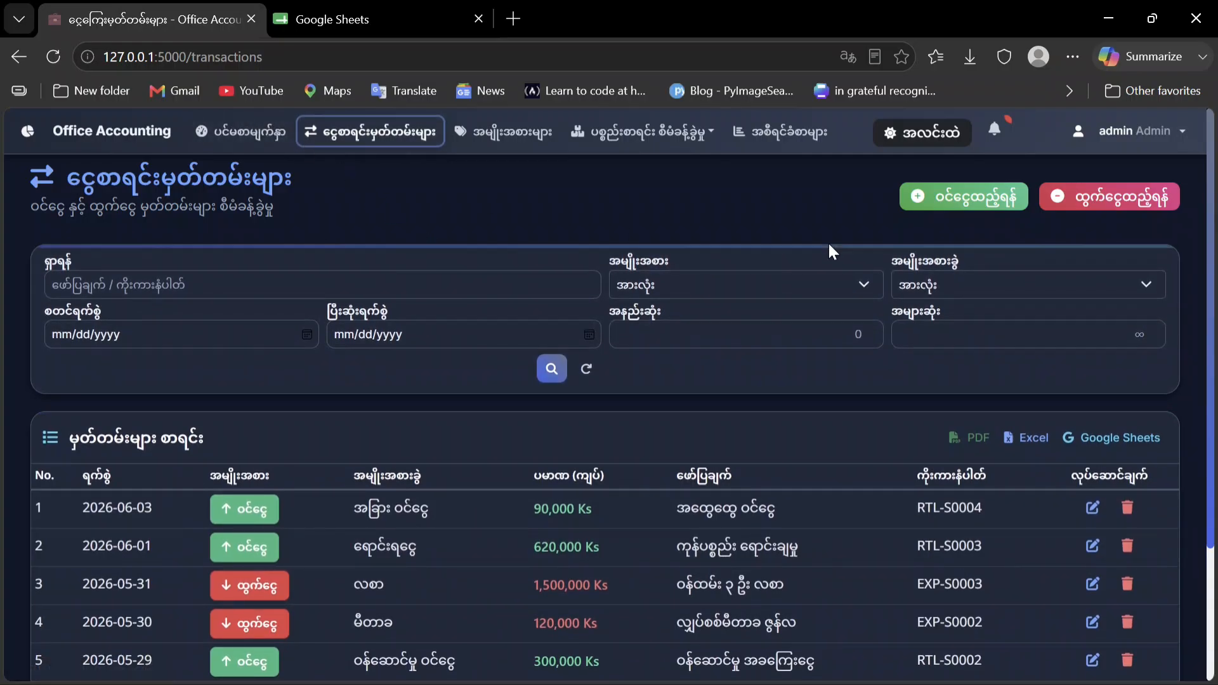
left_click(948, 197)
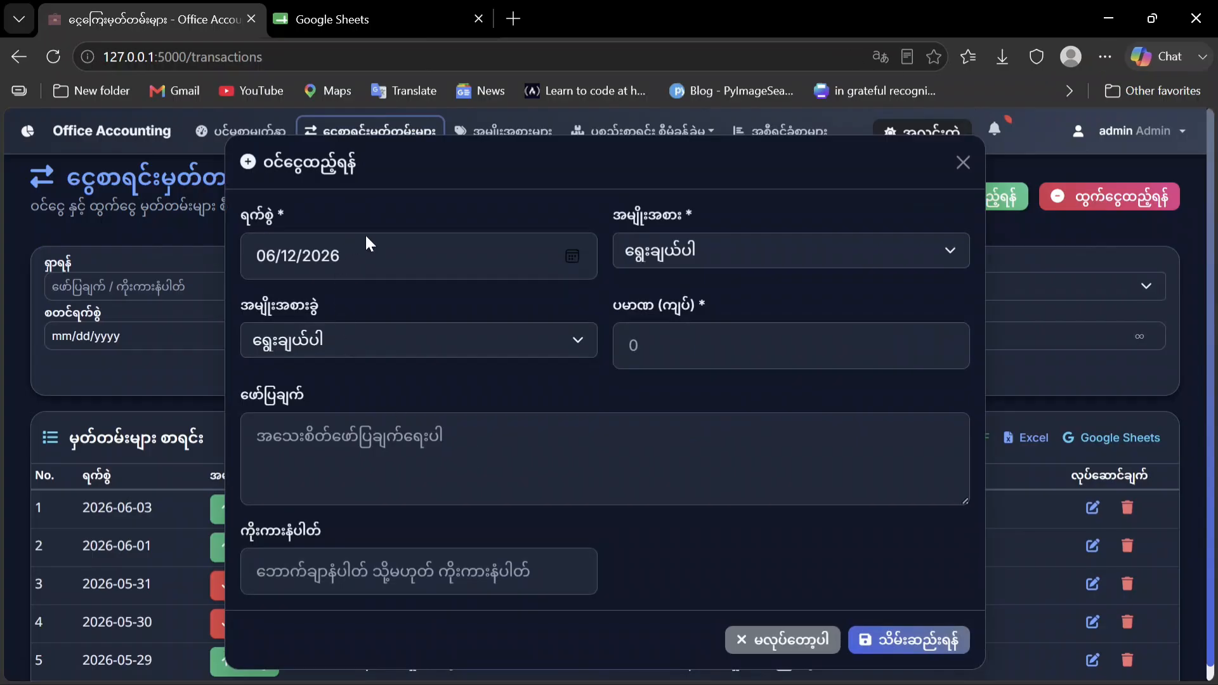
left_click(481, 354)
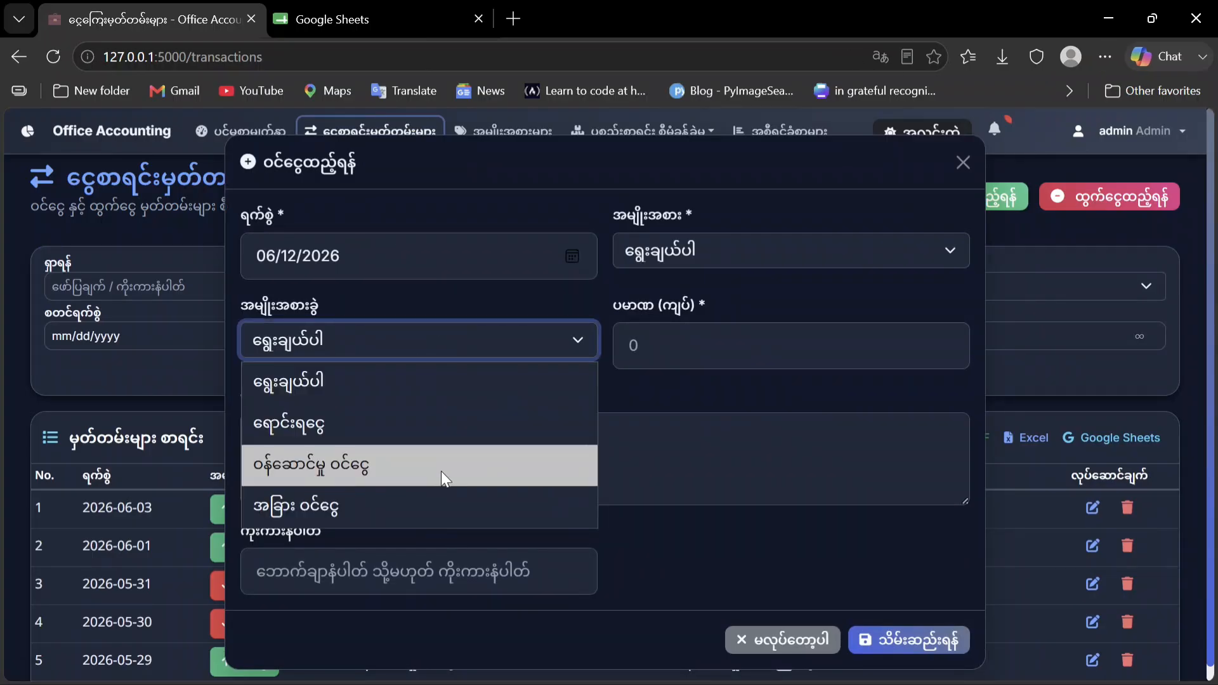
left_click(745, 342)
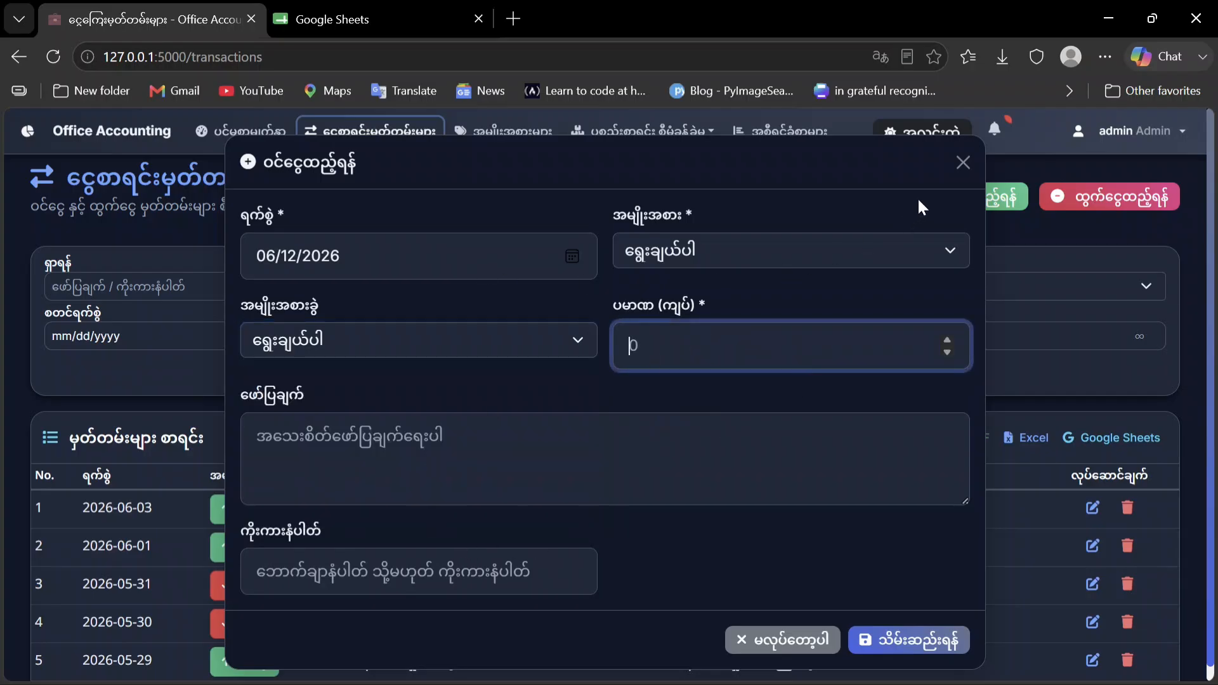
left_click(951, 162)
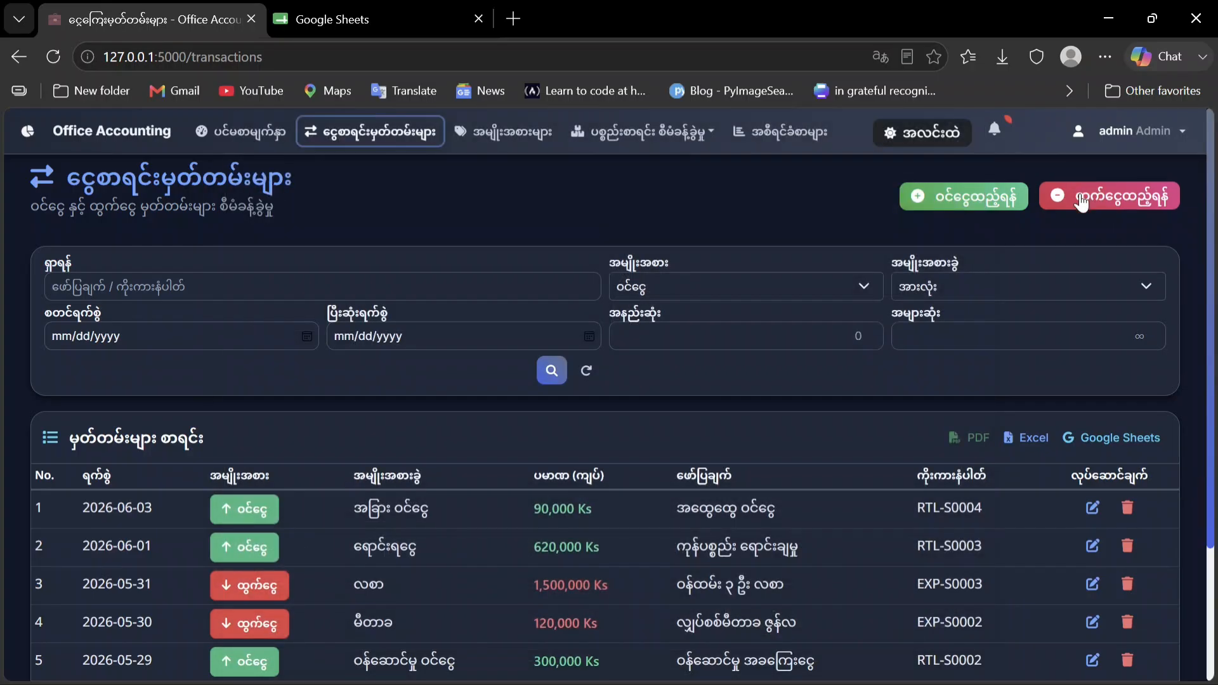
left_click(1079, 196)
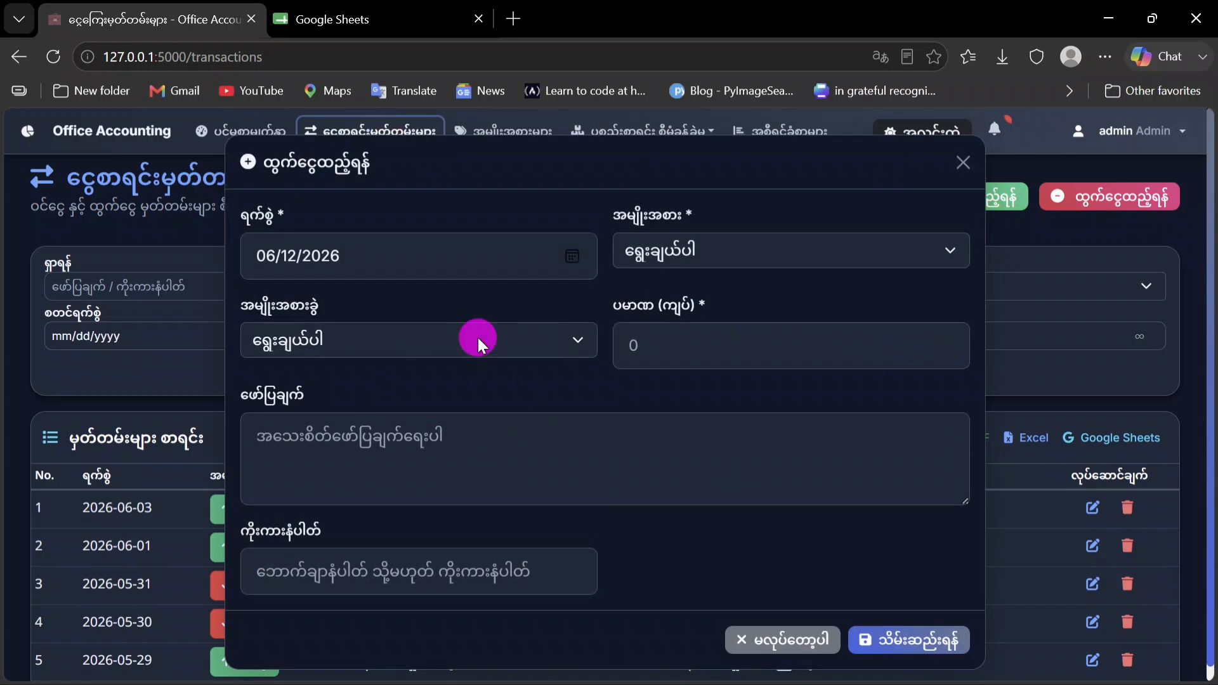
left_click(477, 337)
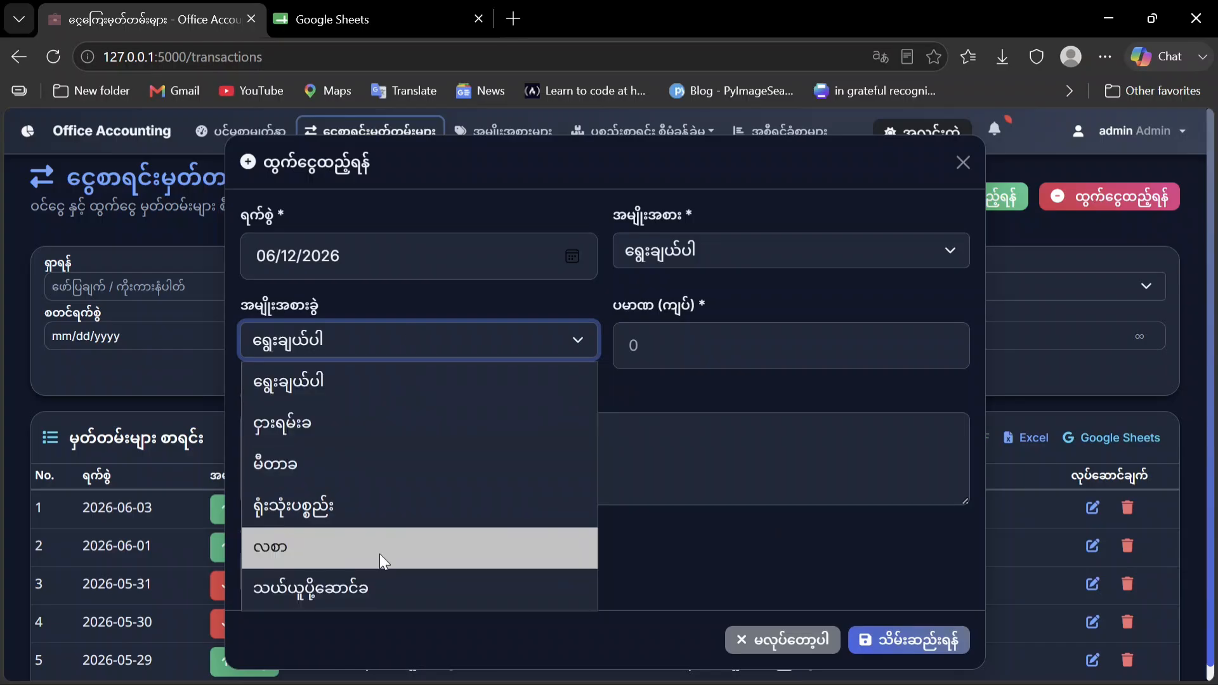
left_click(774, 464)
left_click(749, 257)
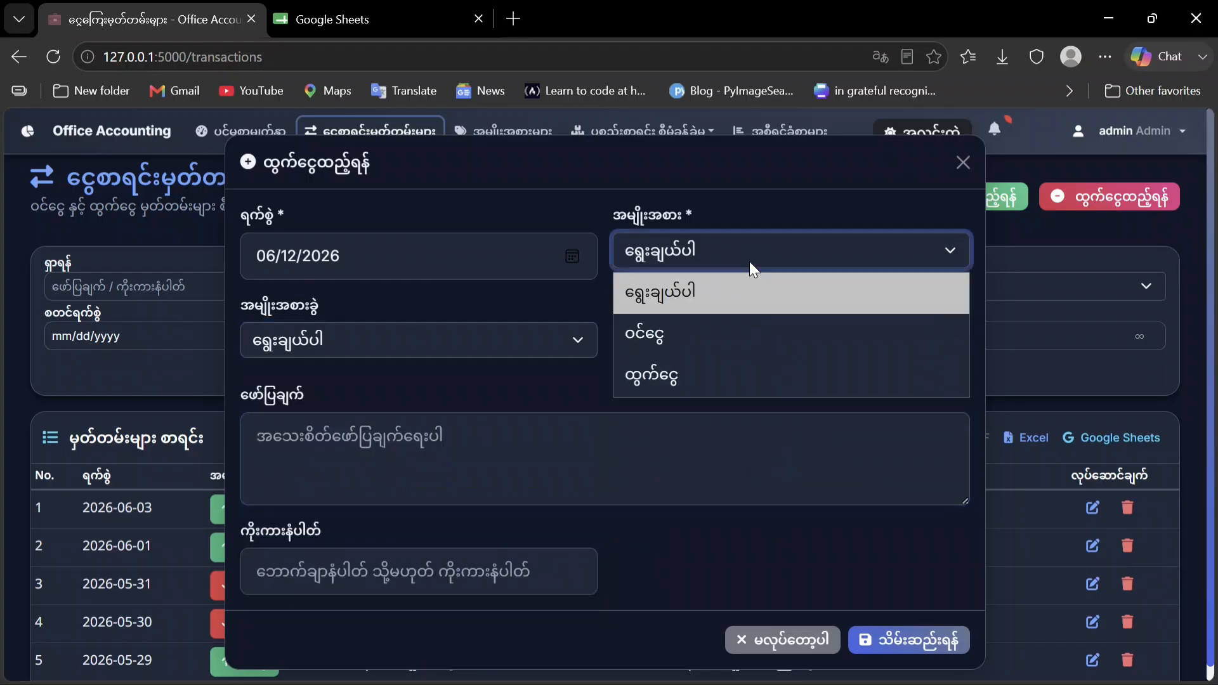
left_click(720, 336)
left_click(728, 246)
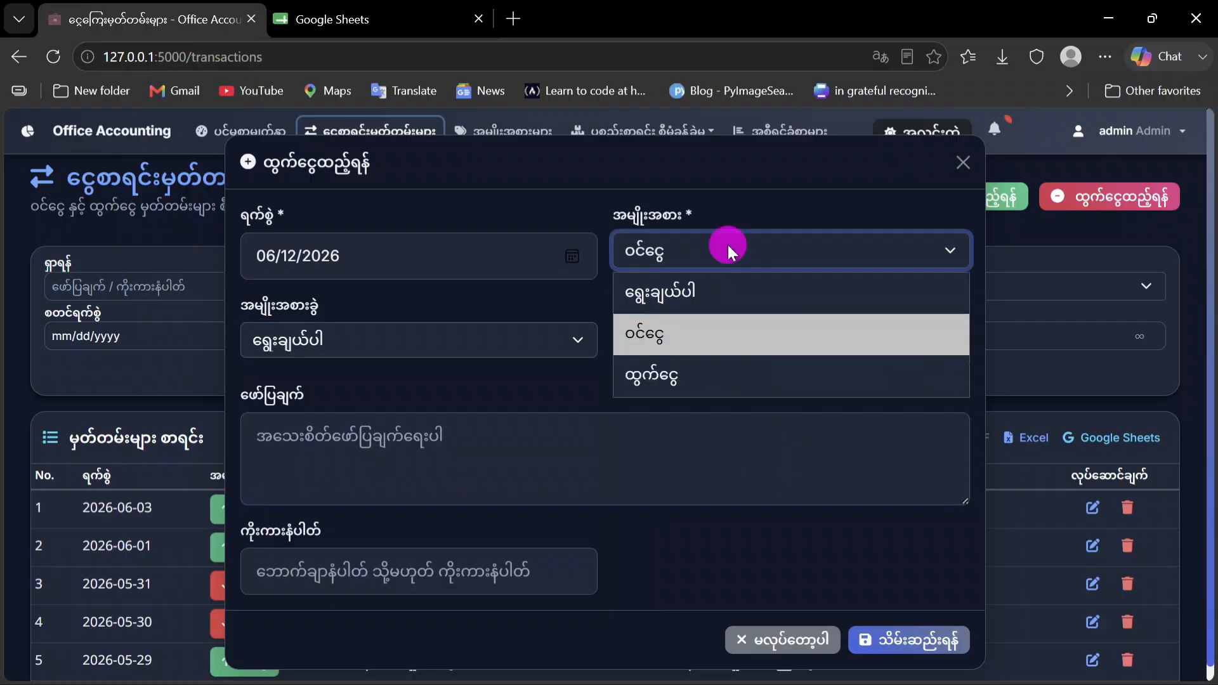
left_click(719, 375)
left_click(713, 262)
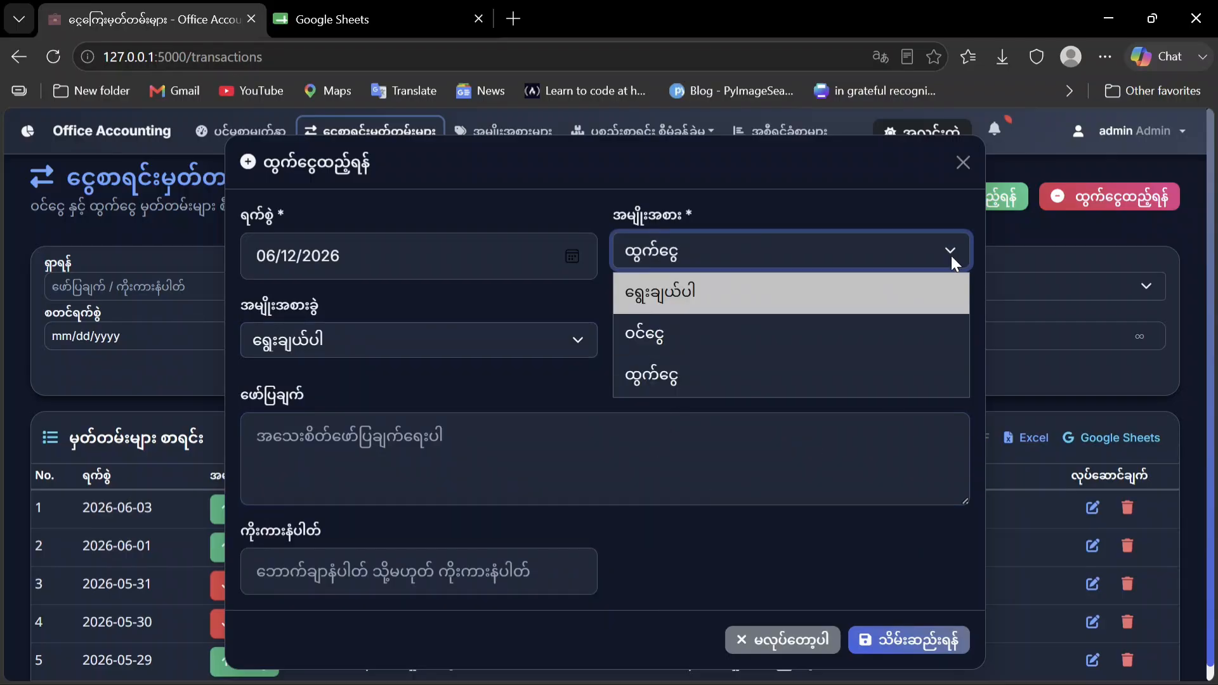
left_click(963, 164)
left_click(980, 191)
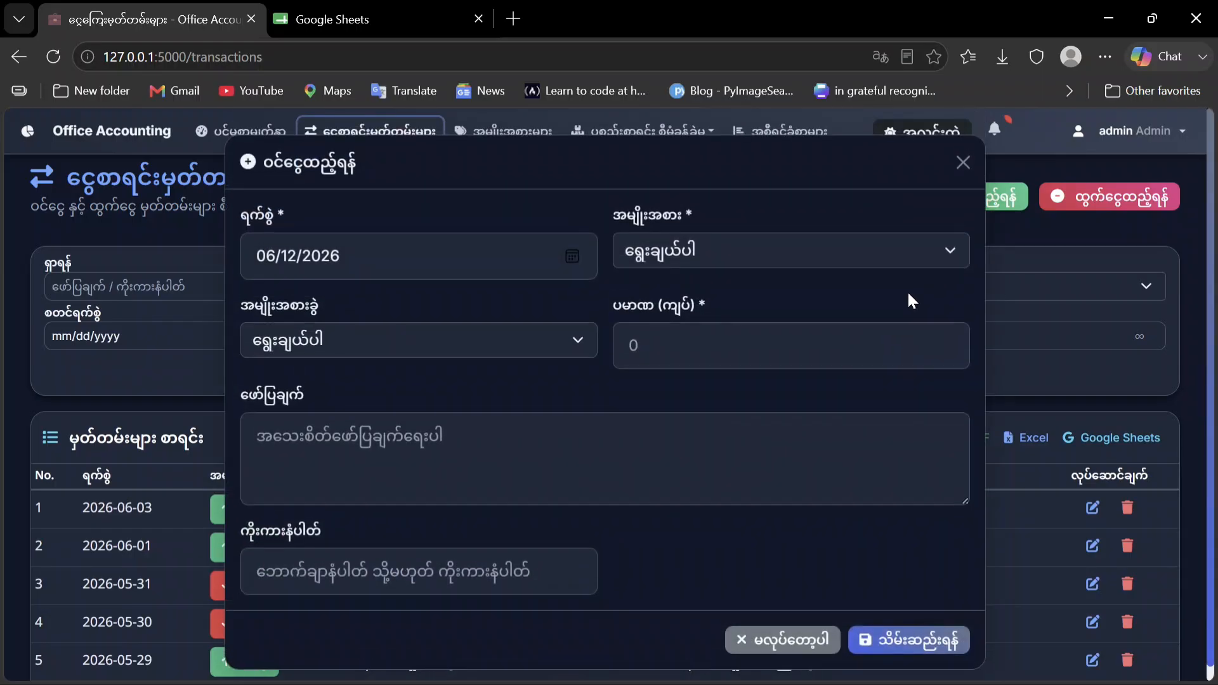
left_click(786, 261)
left_click(961, 163)
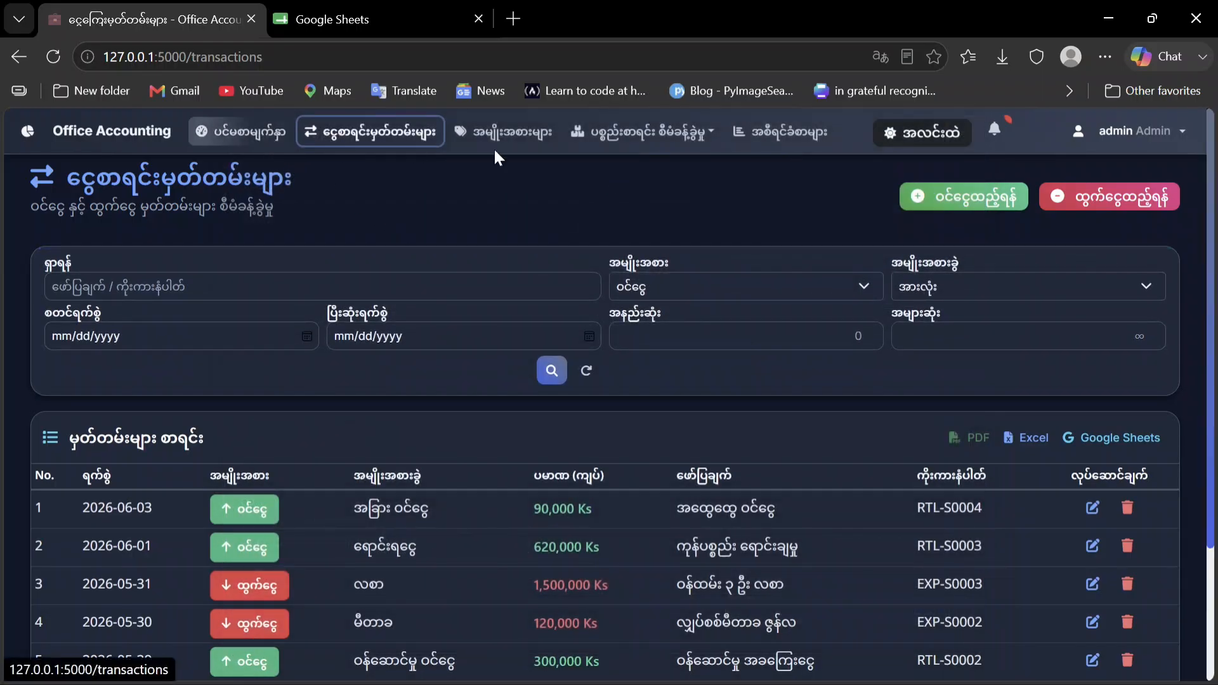
- Open Inventory Movements showing 4 stock-in and 3 stock-out entries, 7 in total
left_click(620, 136)
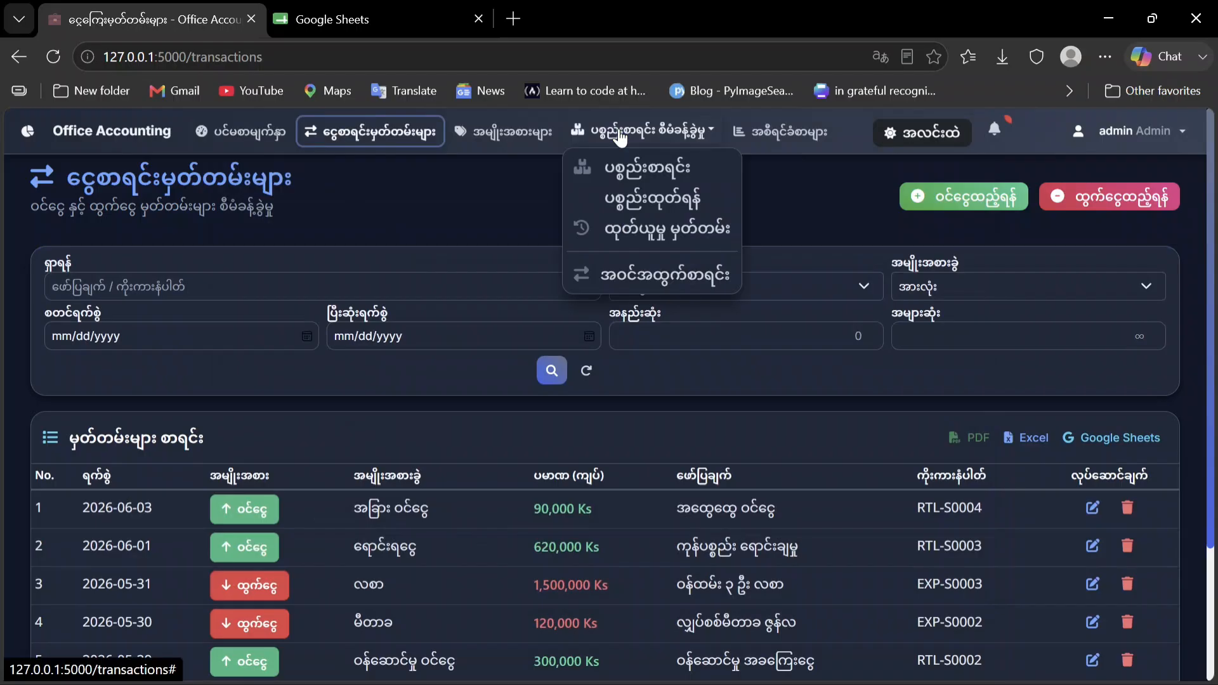
left_click(647, 273)
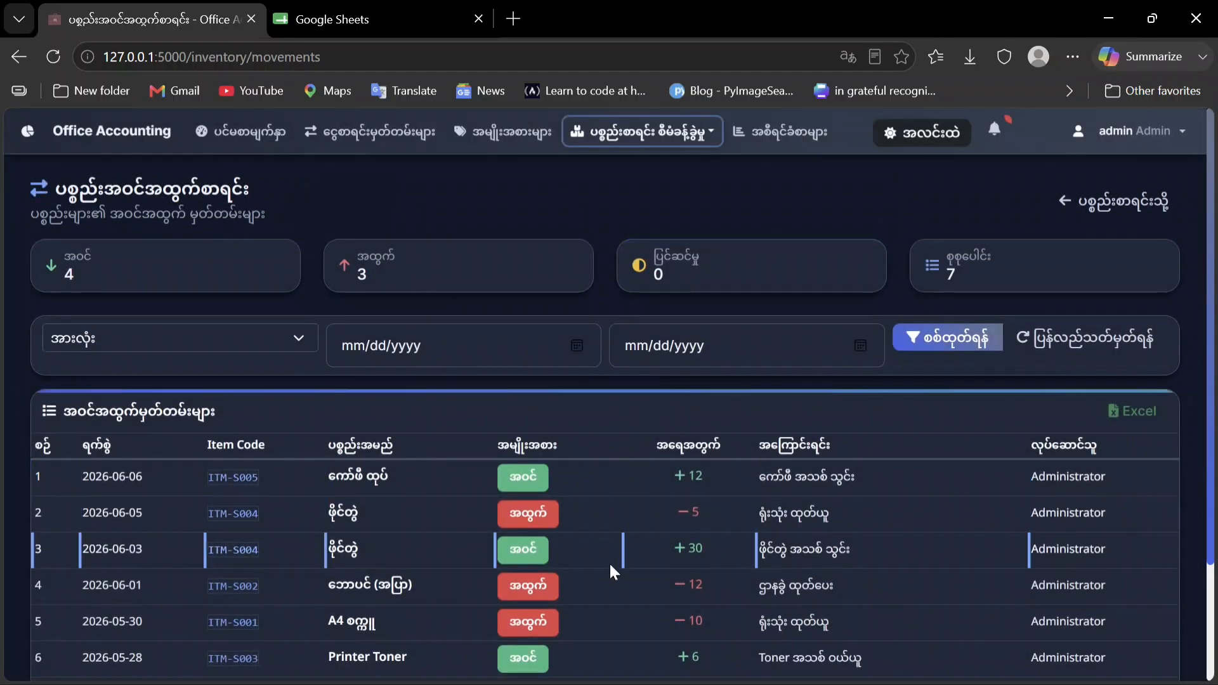
scroll(649, 194, "down", 3)
scroll(649, 195, "up", 3)
left_click(676, 142)
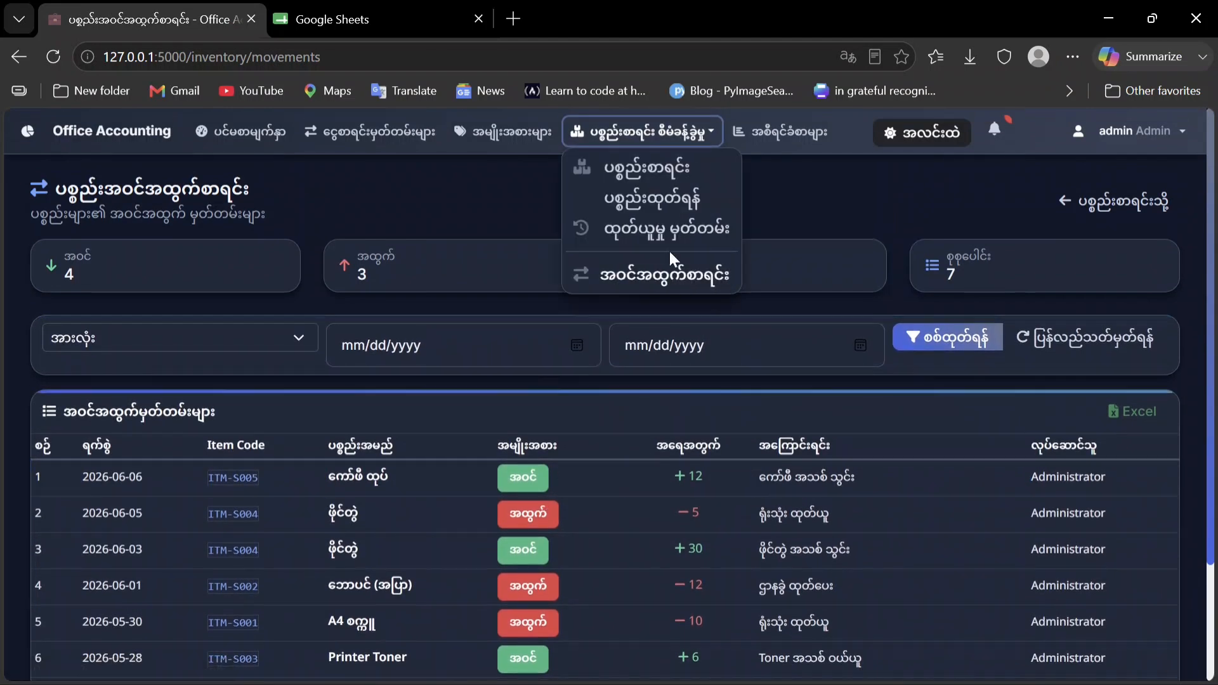
left_click(782, 204)
scroll(619, 537, "down", 3)
scroll(619, 535, "up", 3)
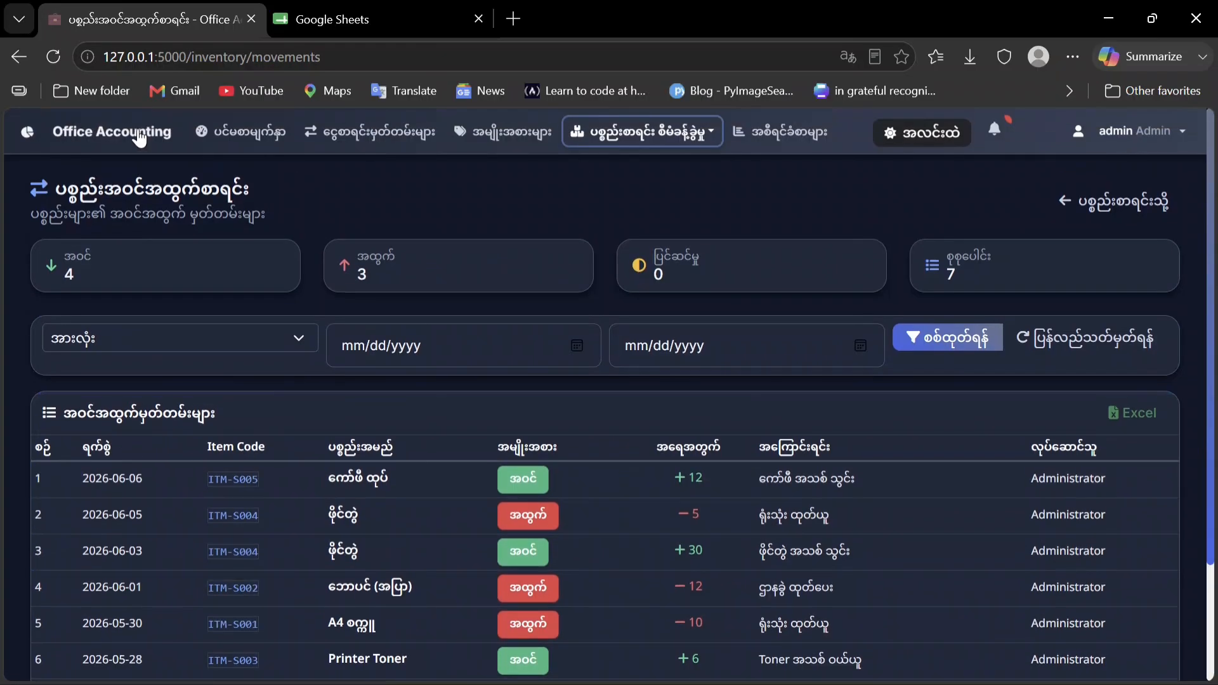
left_click(248, 127)
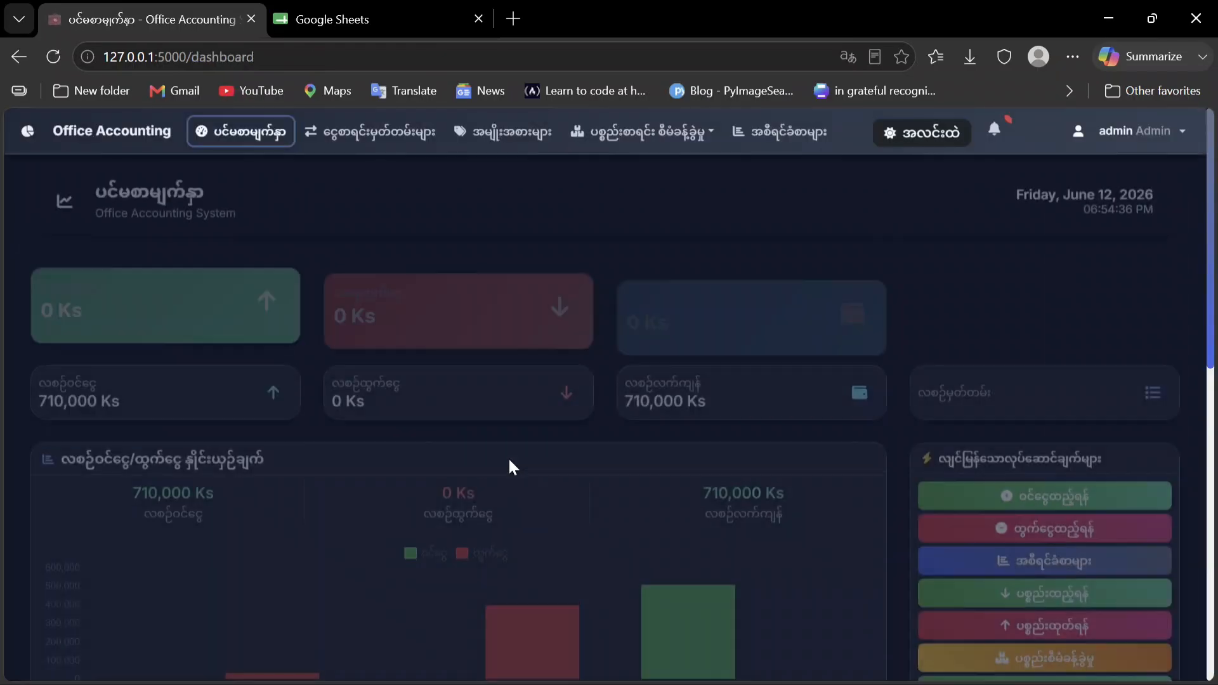
scroll(454, 492, "down", 3)
scroll(454, 501, "down", 5)
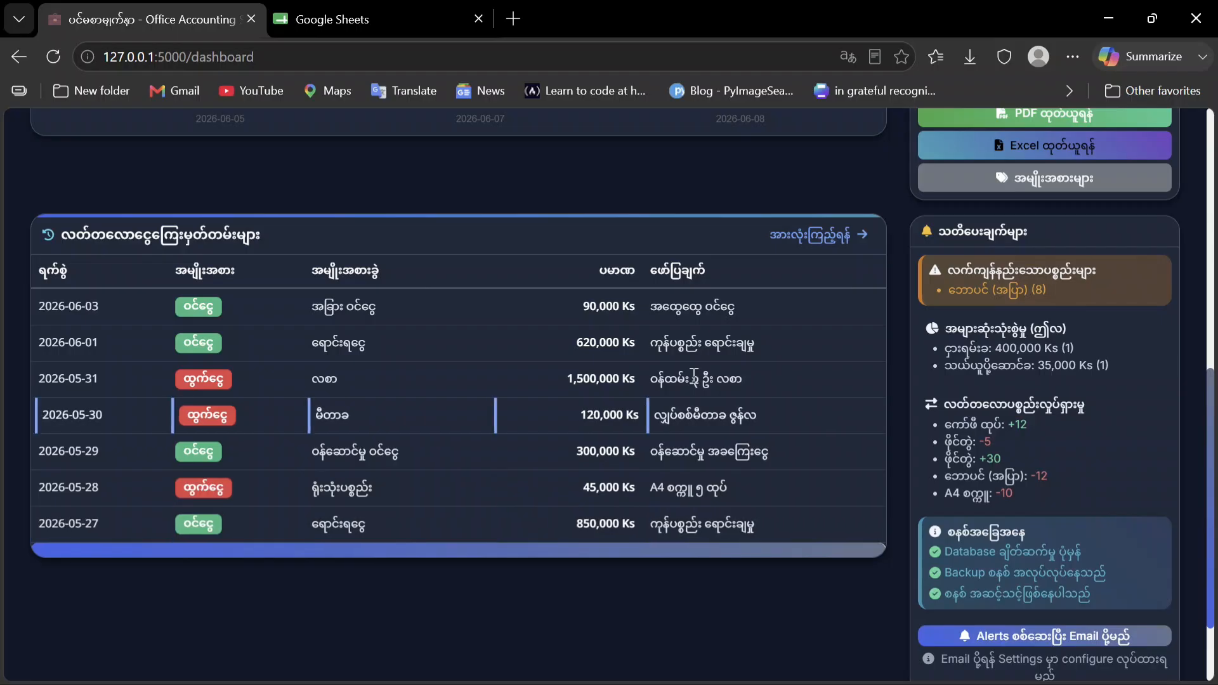
scroll(571, 415, "up", 3)
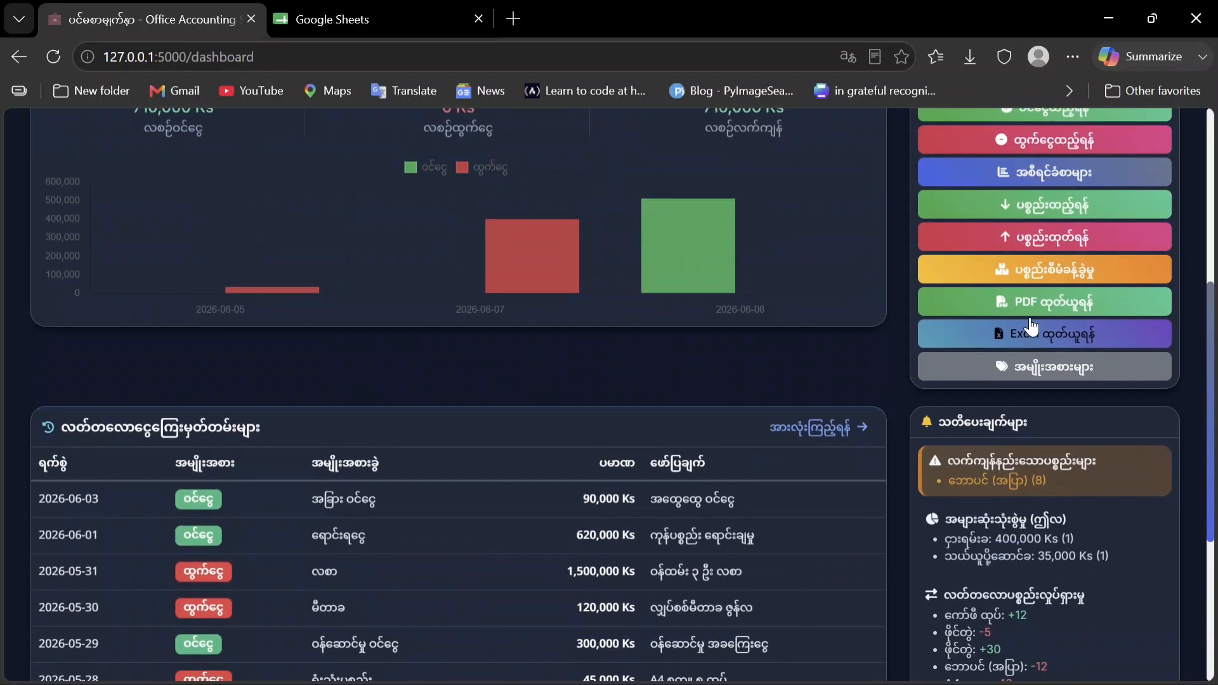
scroll(1046, 336, "up", 3)
scroll(477, 499, "down", 3)
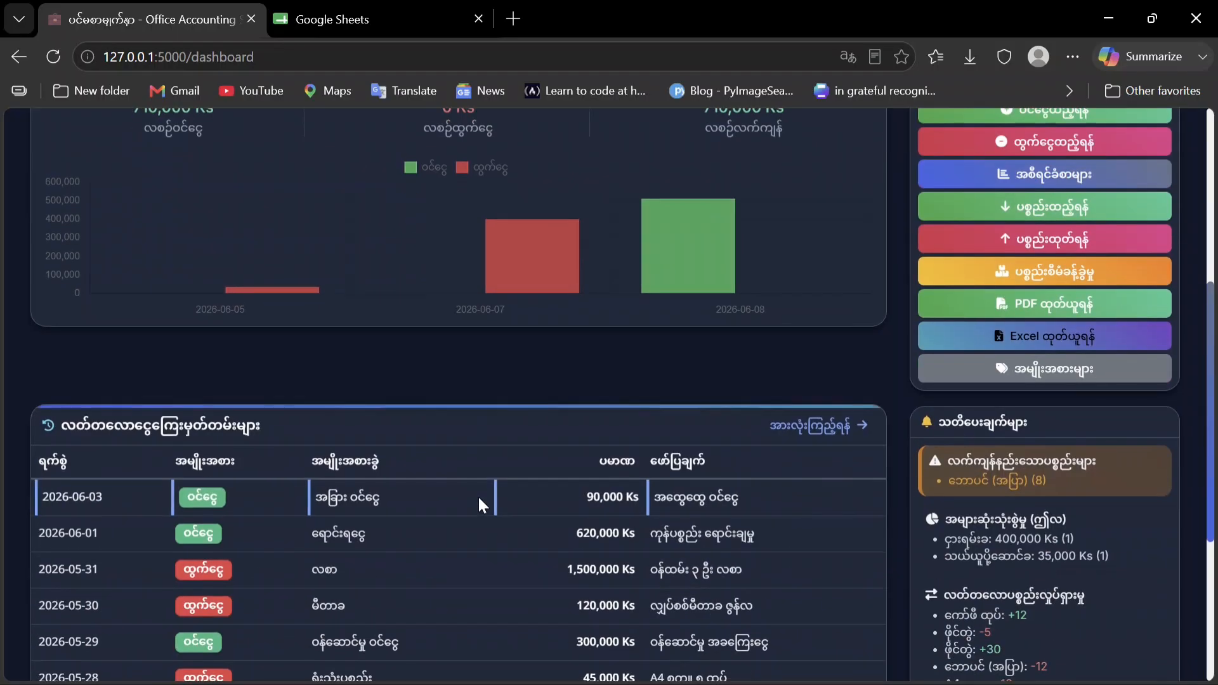
scroll(609, 567, "up", 6)
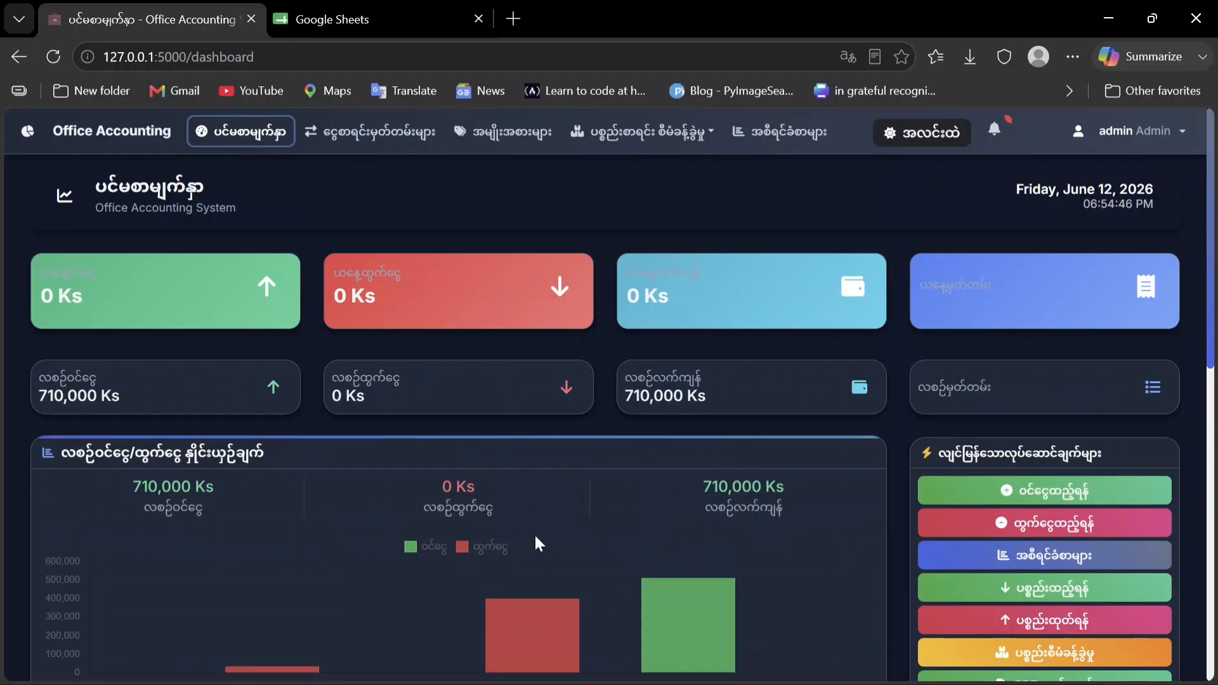
left_click(933, 130)
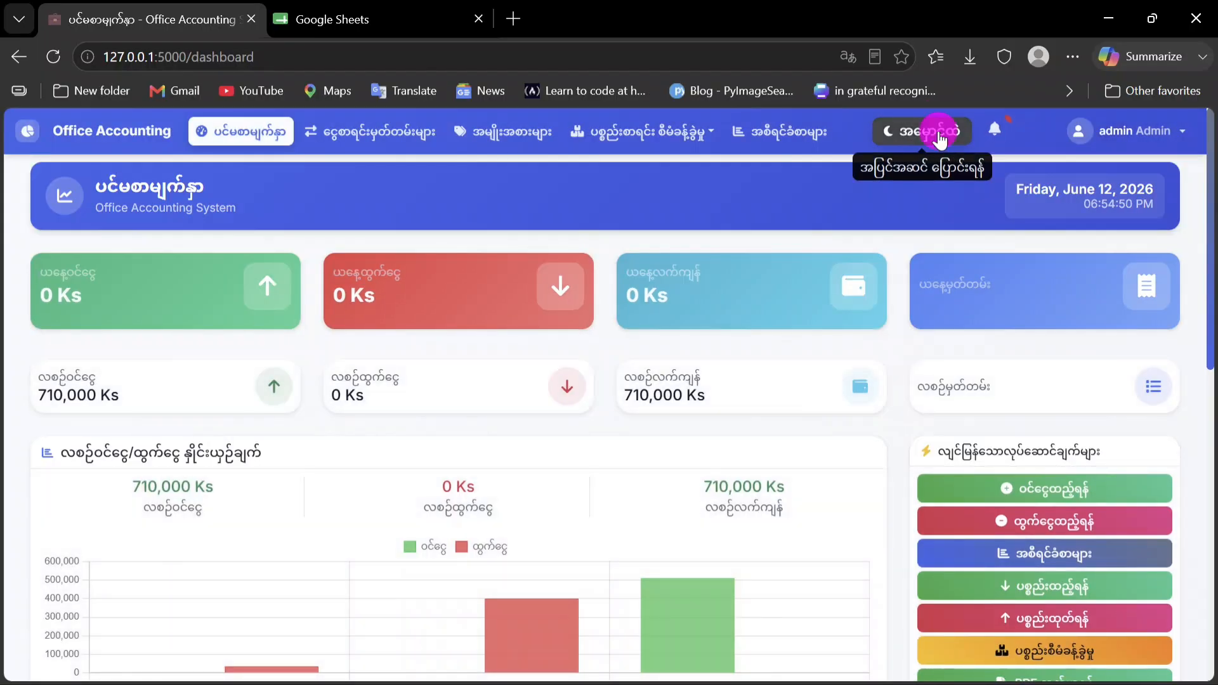
left_click(938, 133)
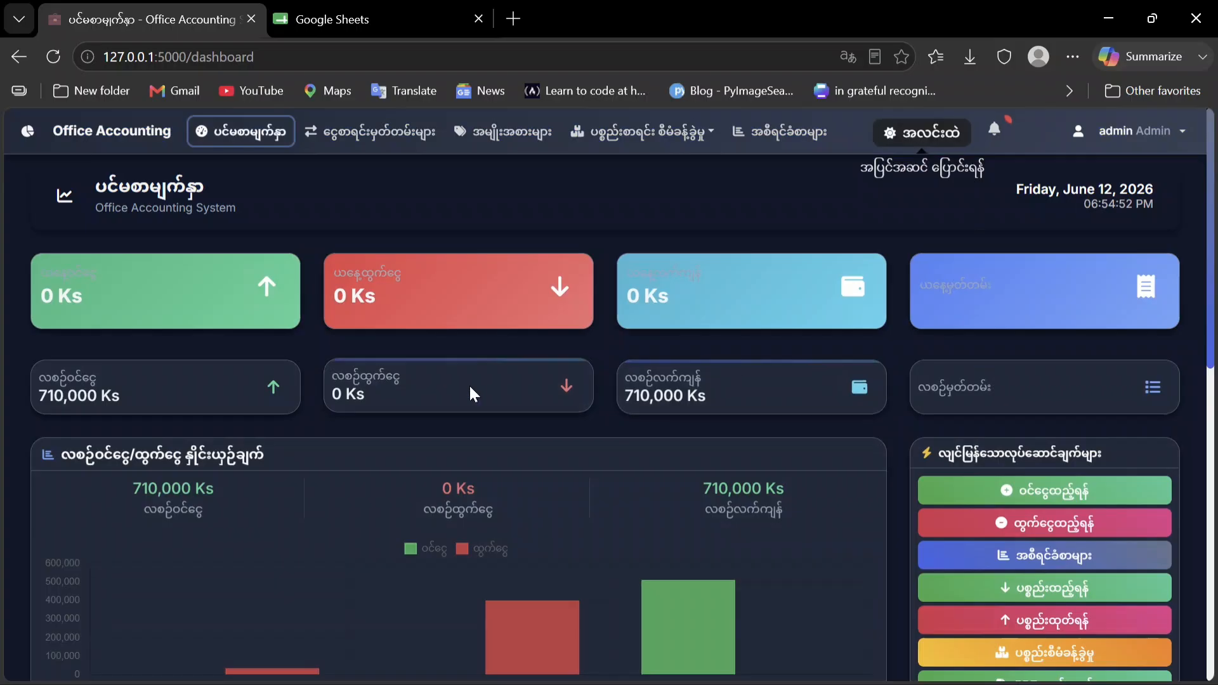
left_click(994, 130)
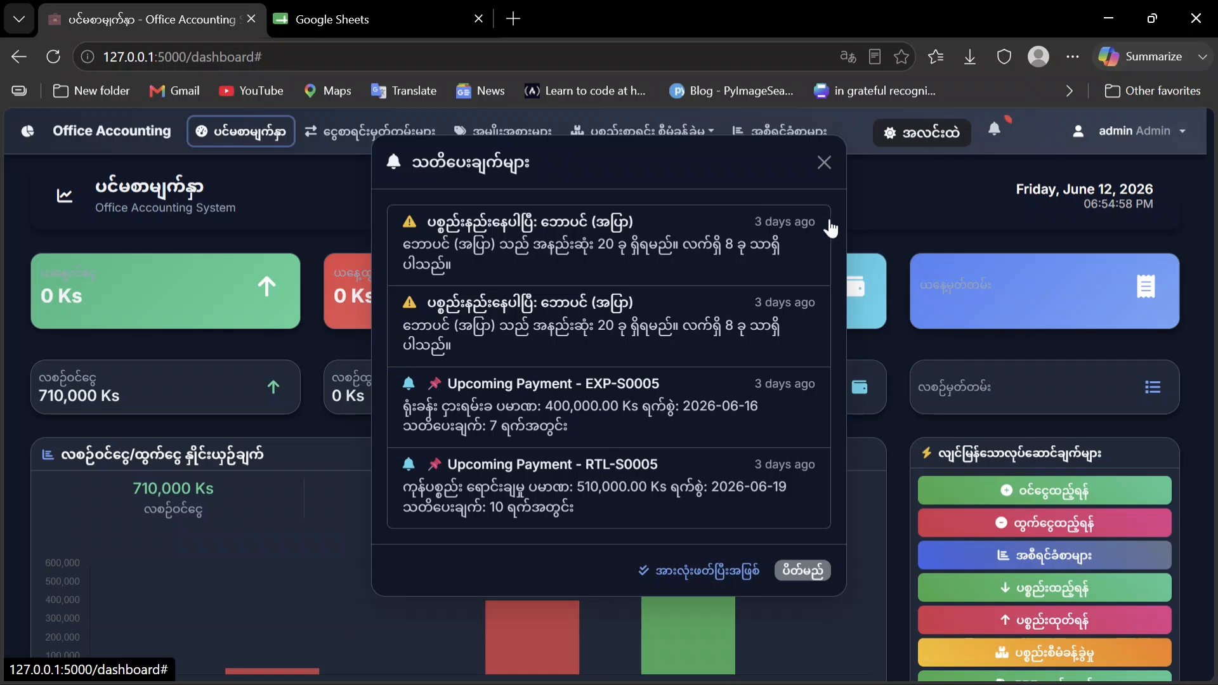
left_click(824, 162)
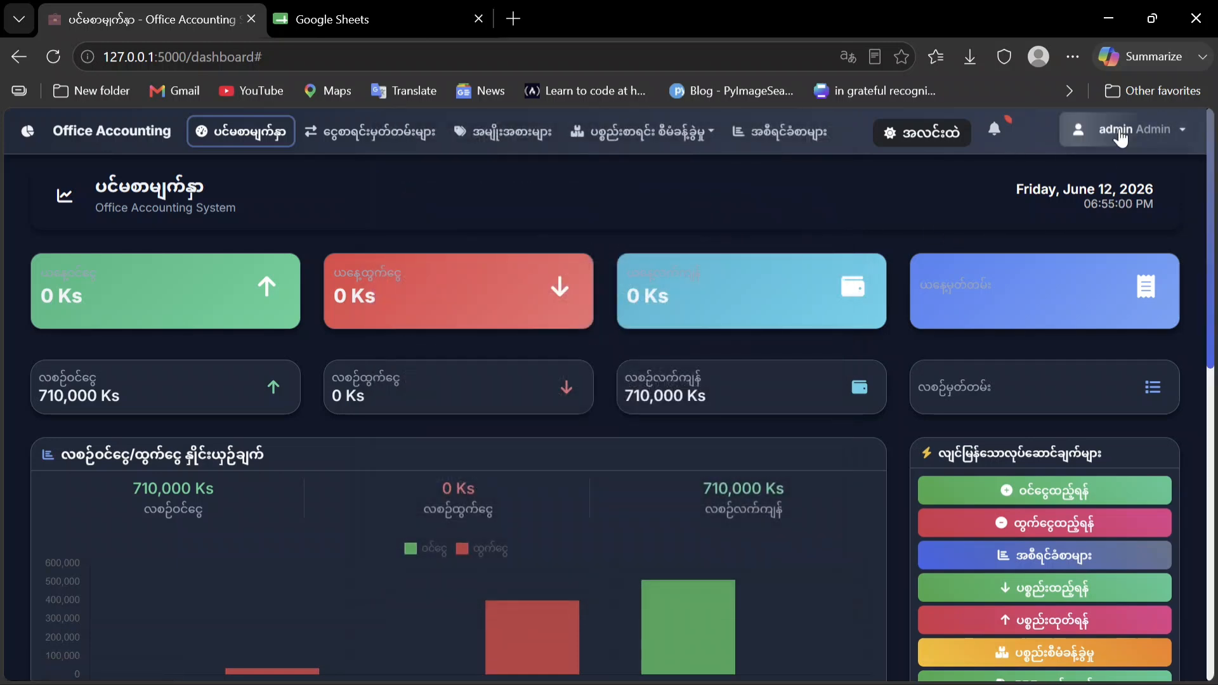
left_click(1121, 135)
- Open and scroll through the admin's profile page
left_click(1127, 254)
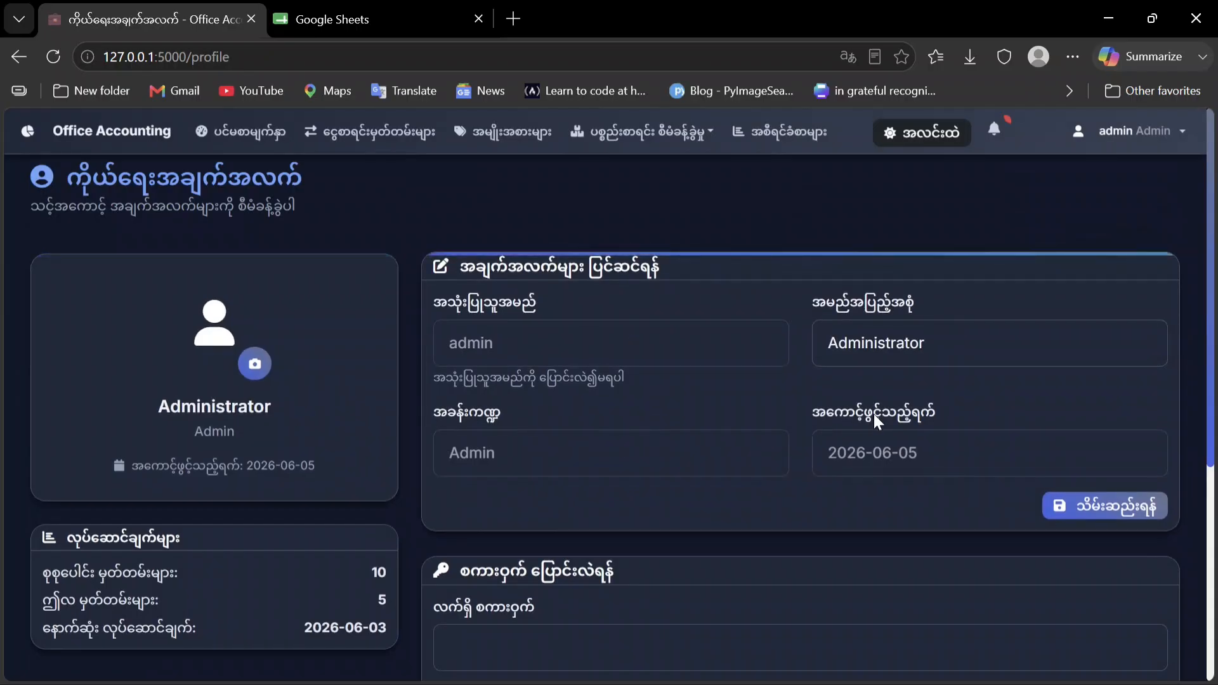
scroll(823, 452, "down", 5)
scroll(638, 453, "up", 3)
scroll(649, 634, "down", 2)
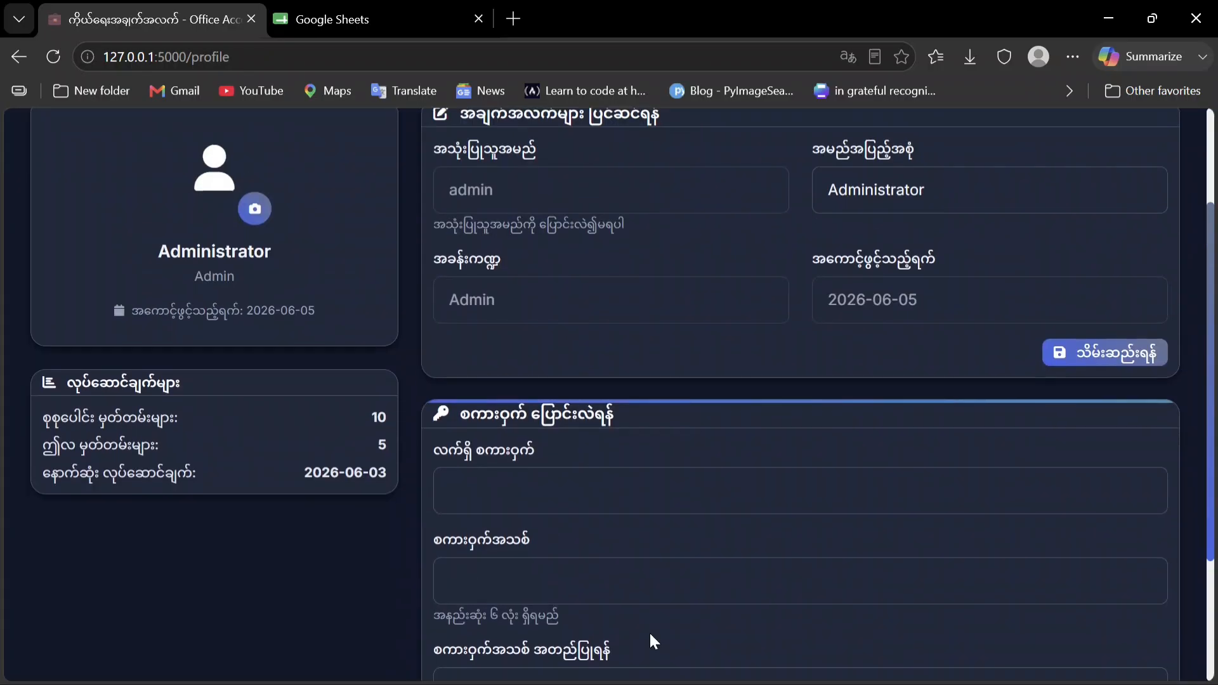
scroll(696, 508, "up", 4)
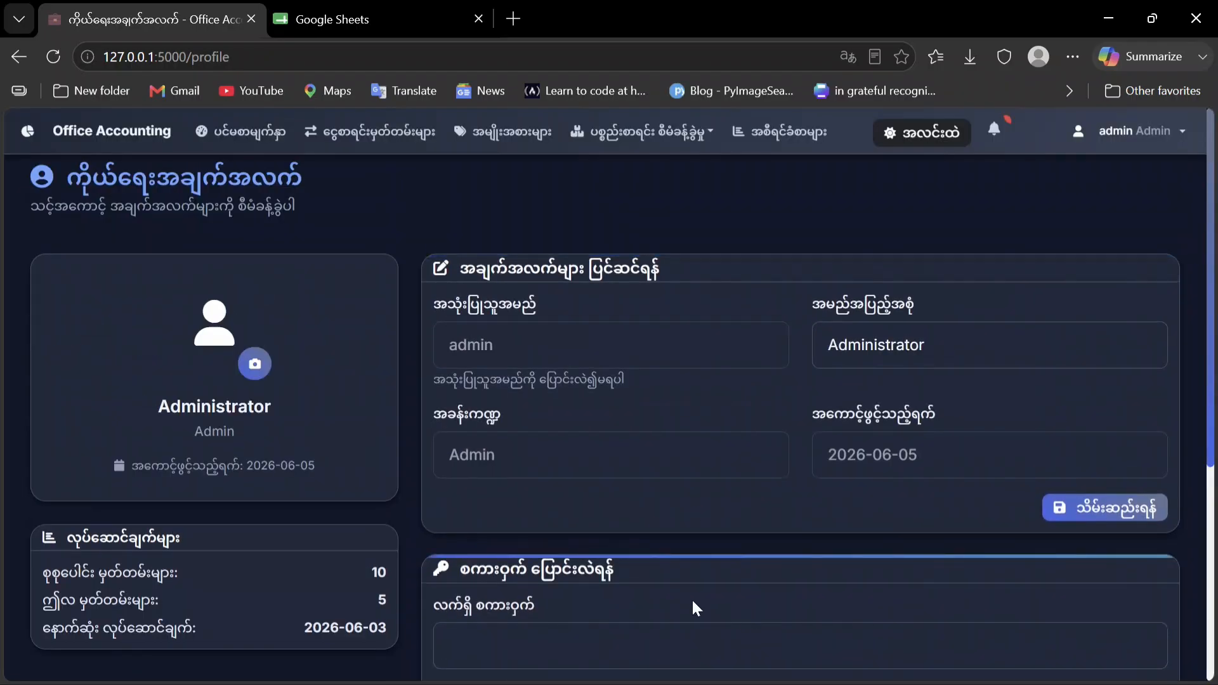
- Check the user management page, then open the system settings page
left_click(1127, 135)
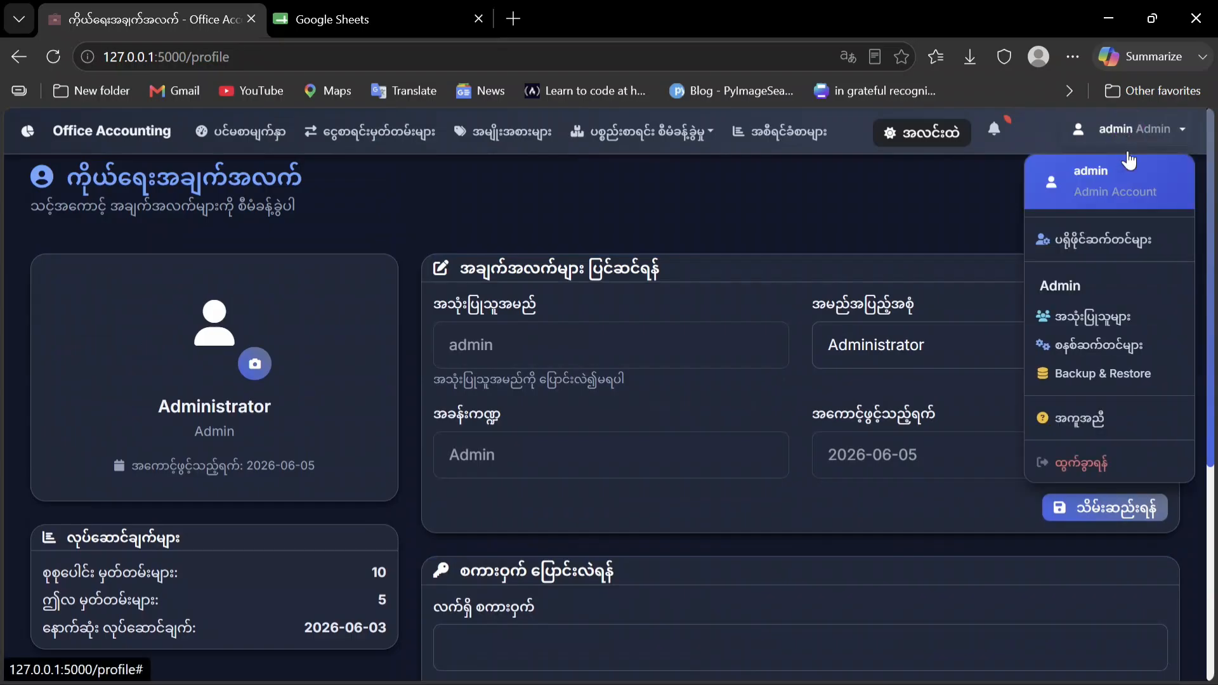
left_click(1110, 316)
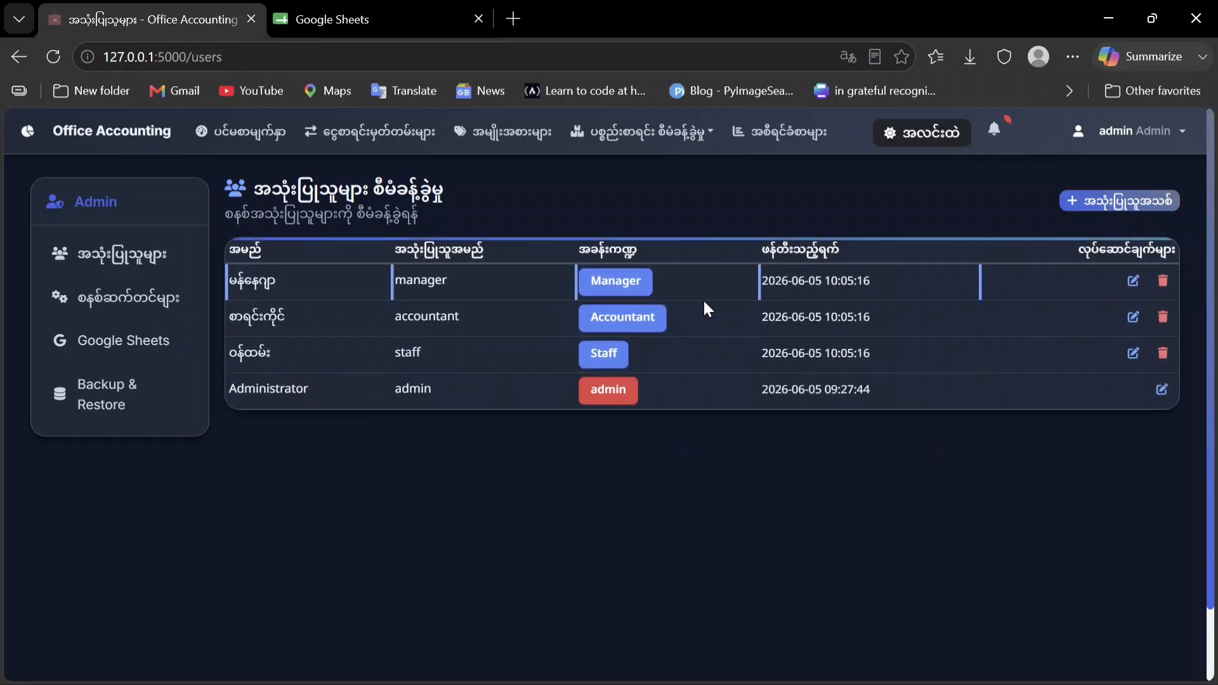
left_click(1139, 130)
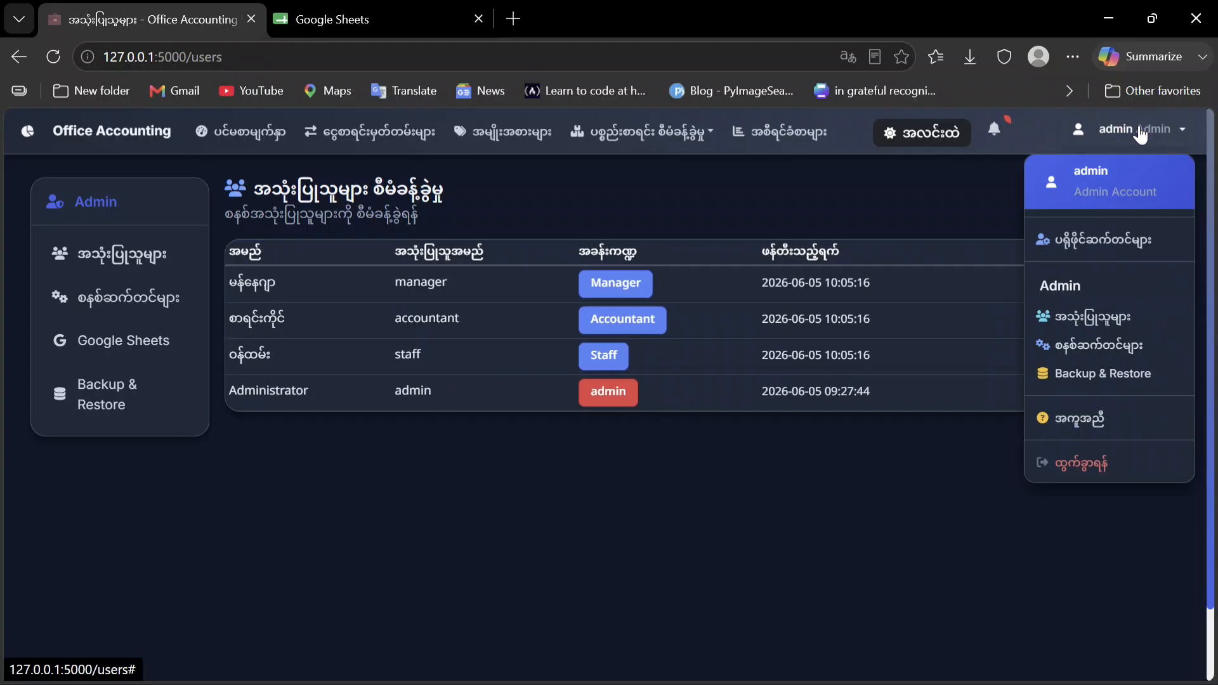
left_click(137, 302)
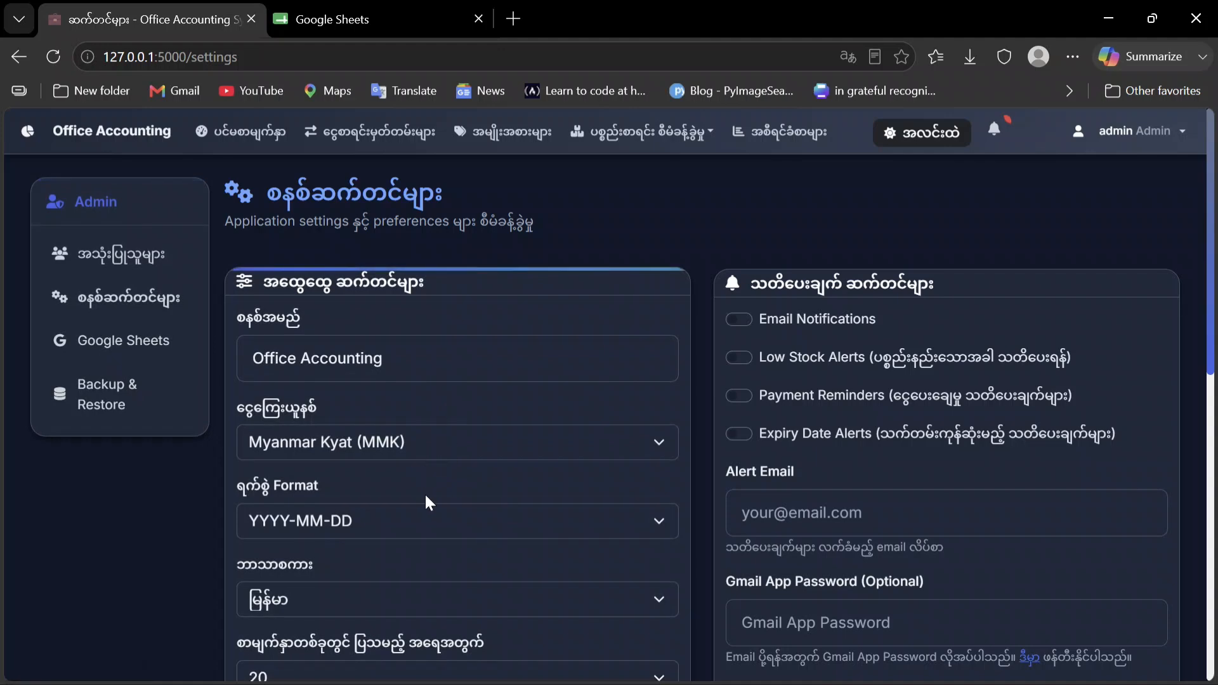
- Keep the currency as Myanmar Kyat (MMK) and the date format as YYYY-MM-DD
scroll(573, 537, "down", 3)
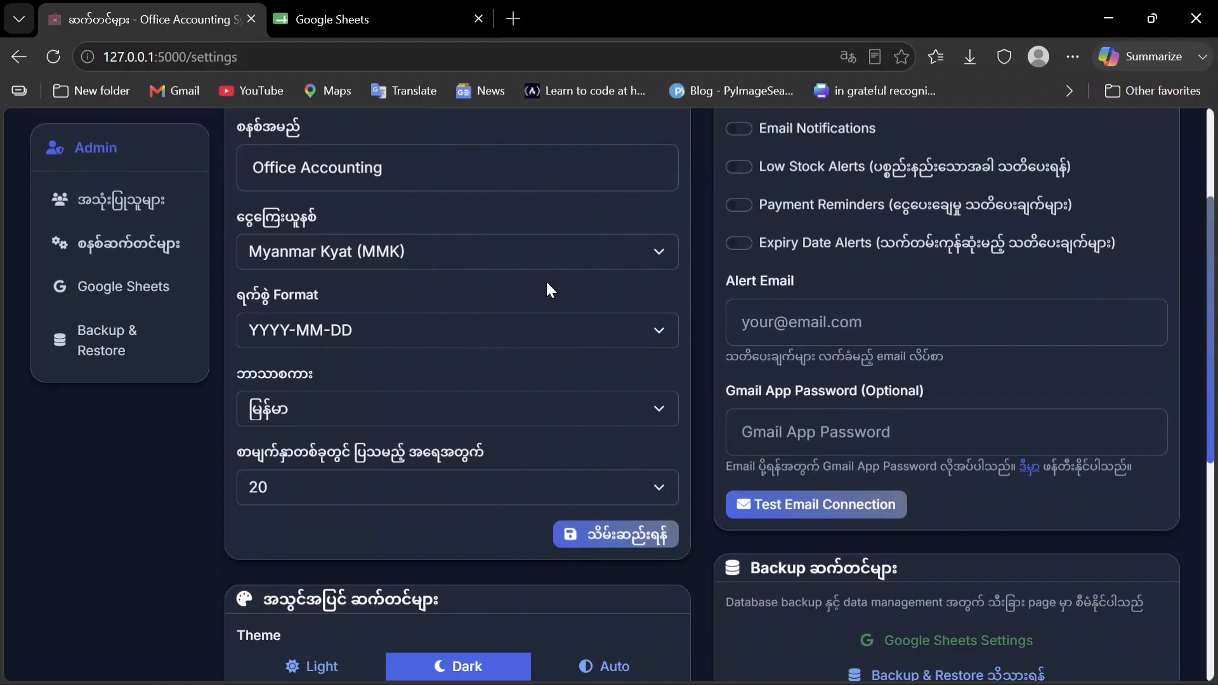
left_click(546, 251)
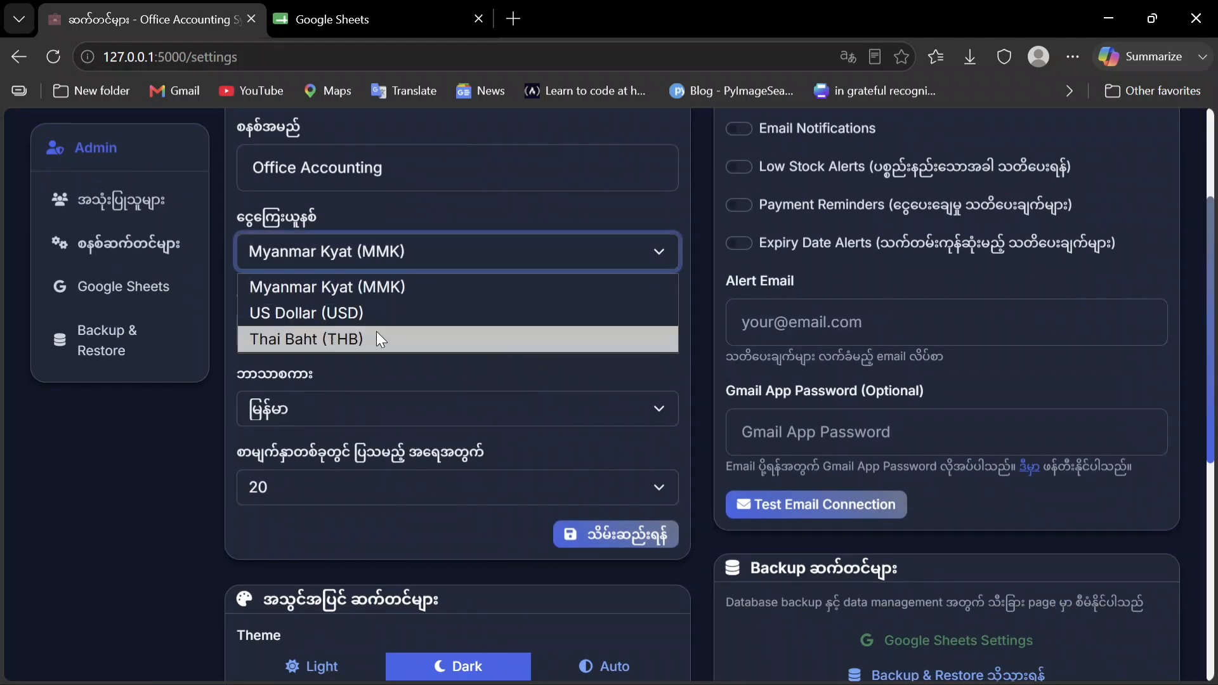
left_click(435, 388)
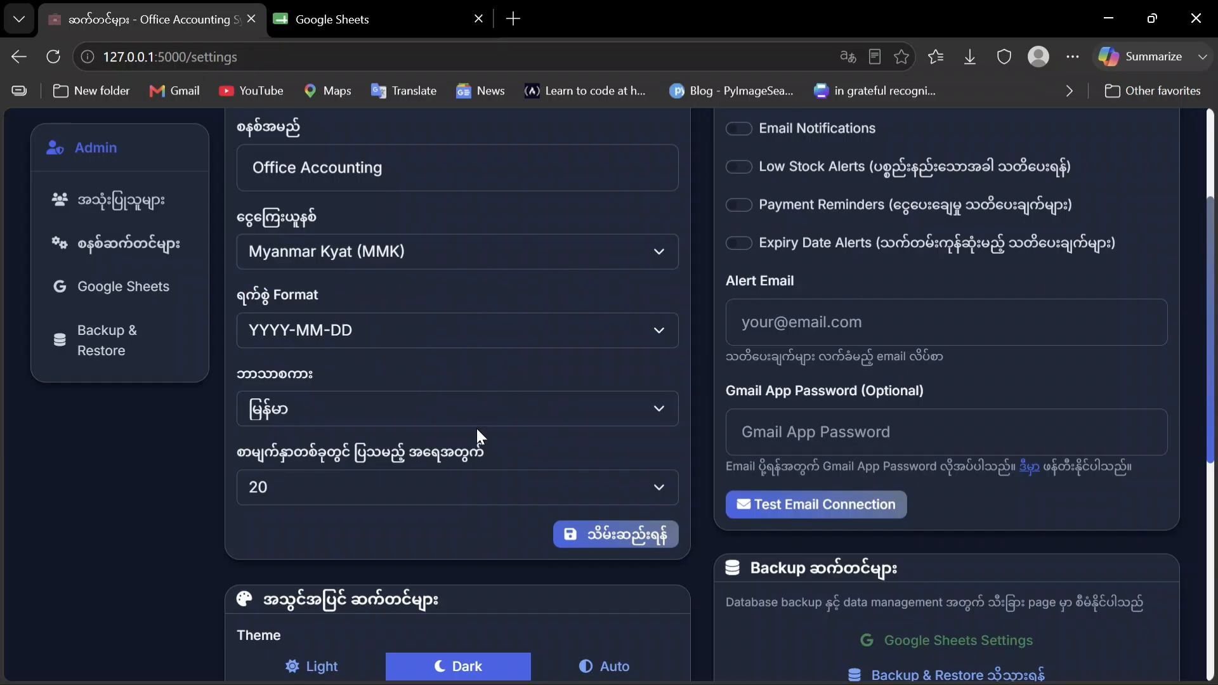
left_click(473, 325)
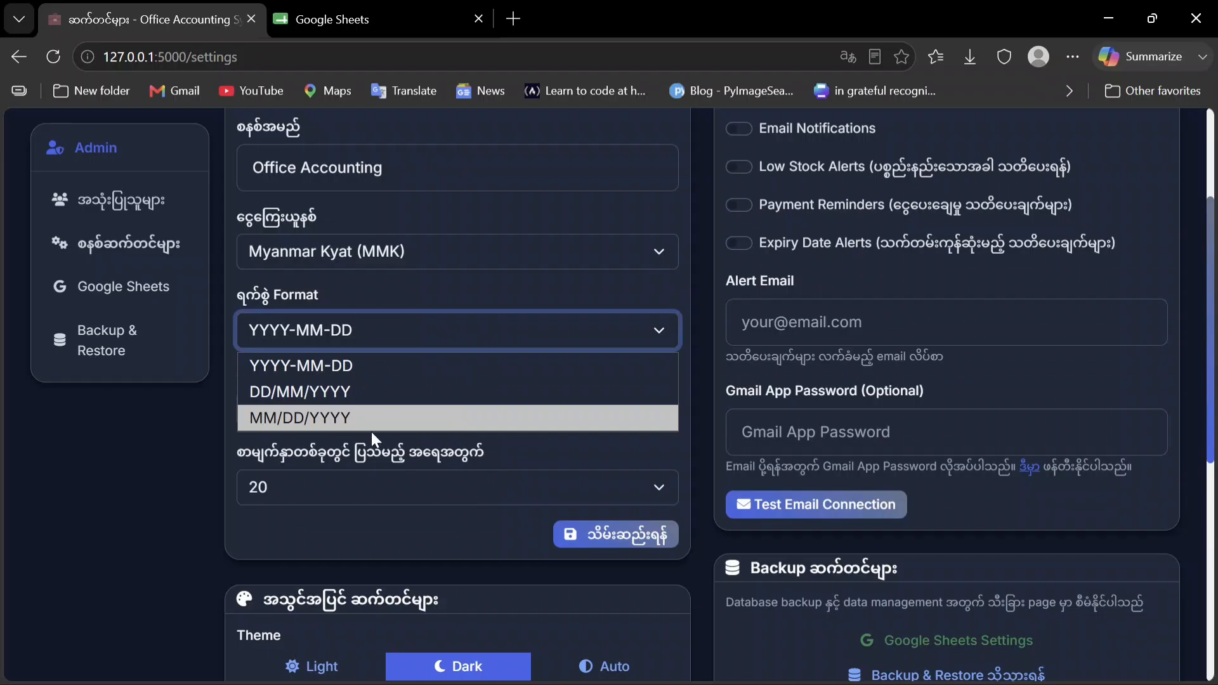
left_click(483, 465)
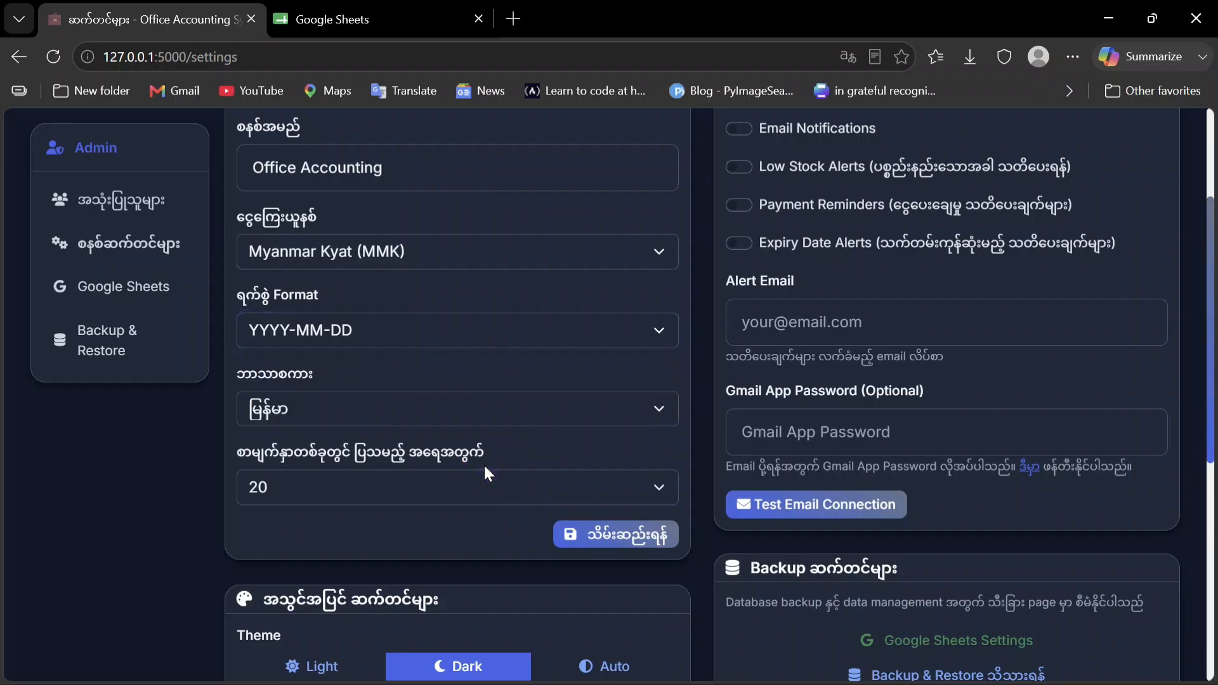
- Leave the interface language on Burmese and 20 items per page, then return to the dashboard
left_click(339, 413)
left_click(395, 489)
left_click(444, 418)
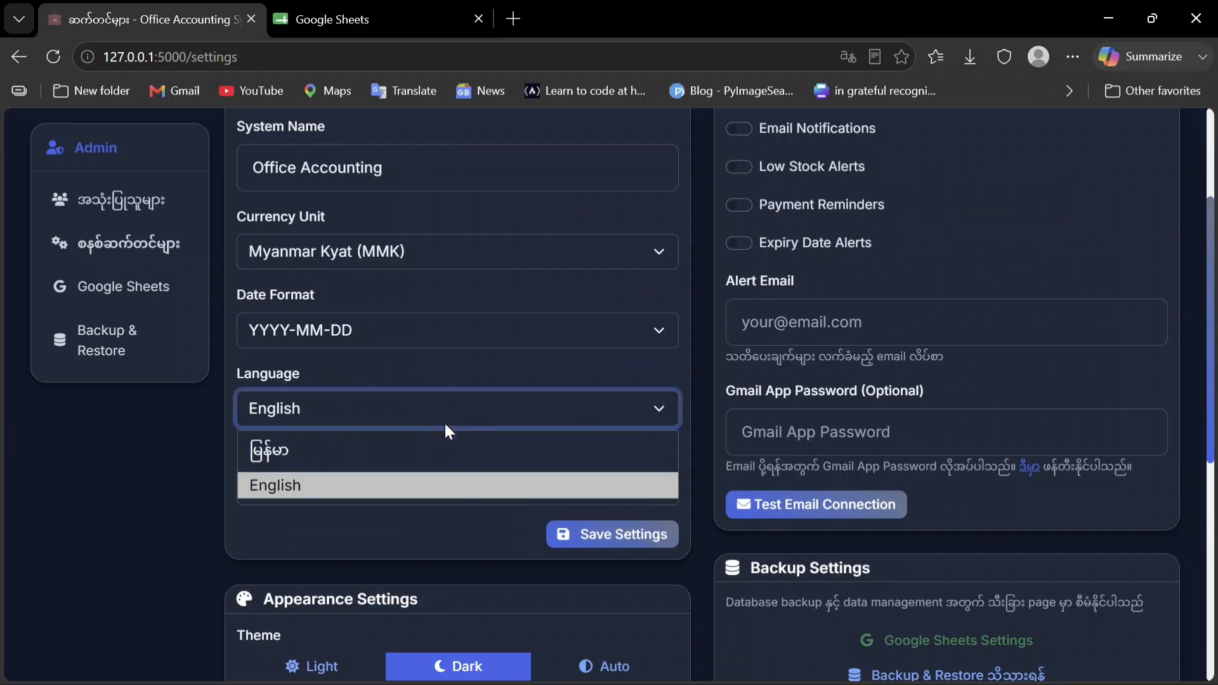
left_click(433, 456)
left_click(437, 480)
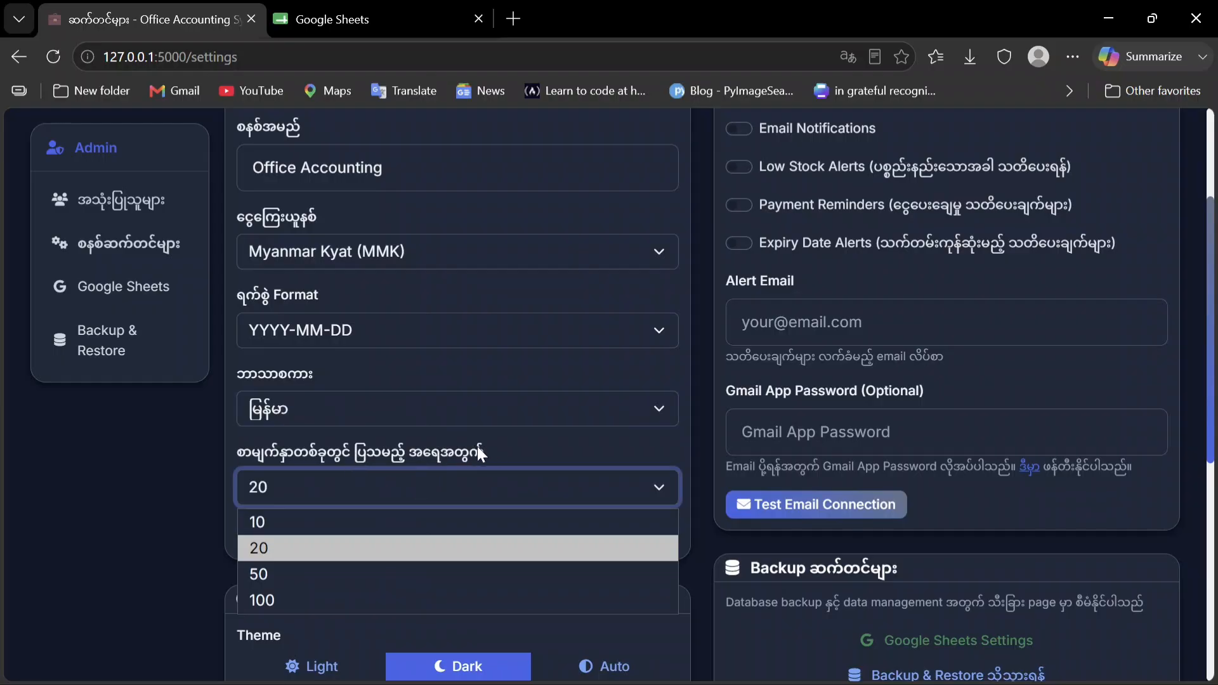
left_click(144, 500)
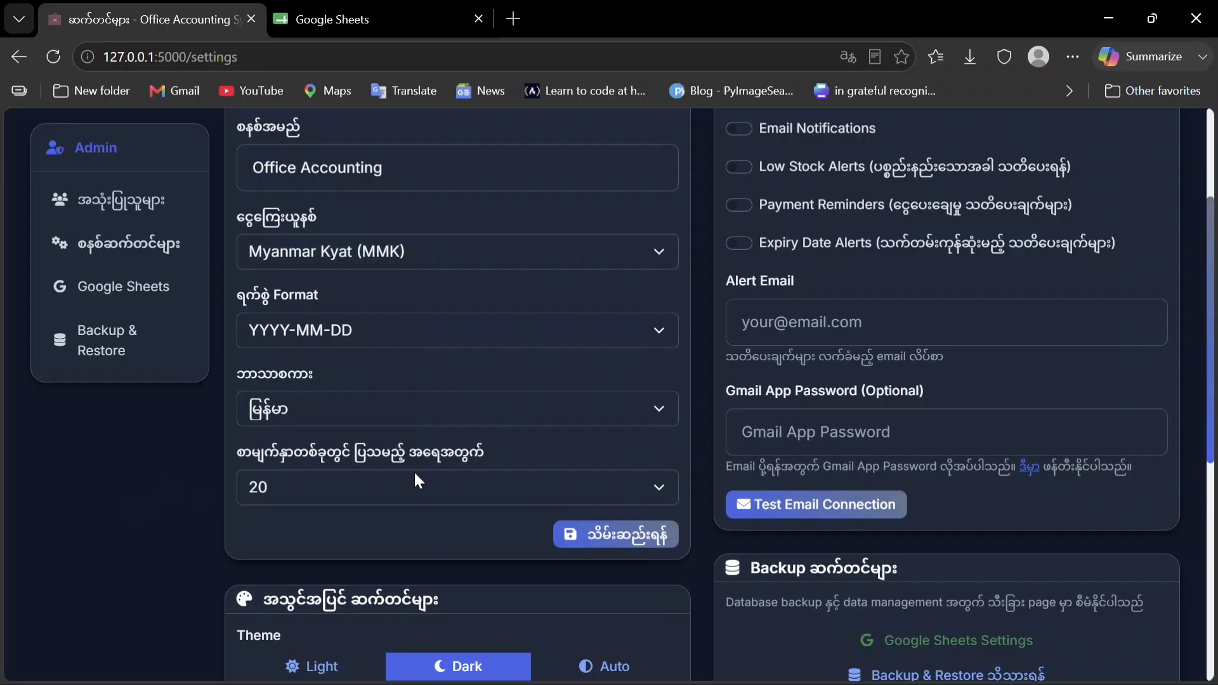
scroll(444, 425, "up", 3)
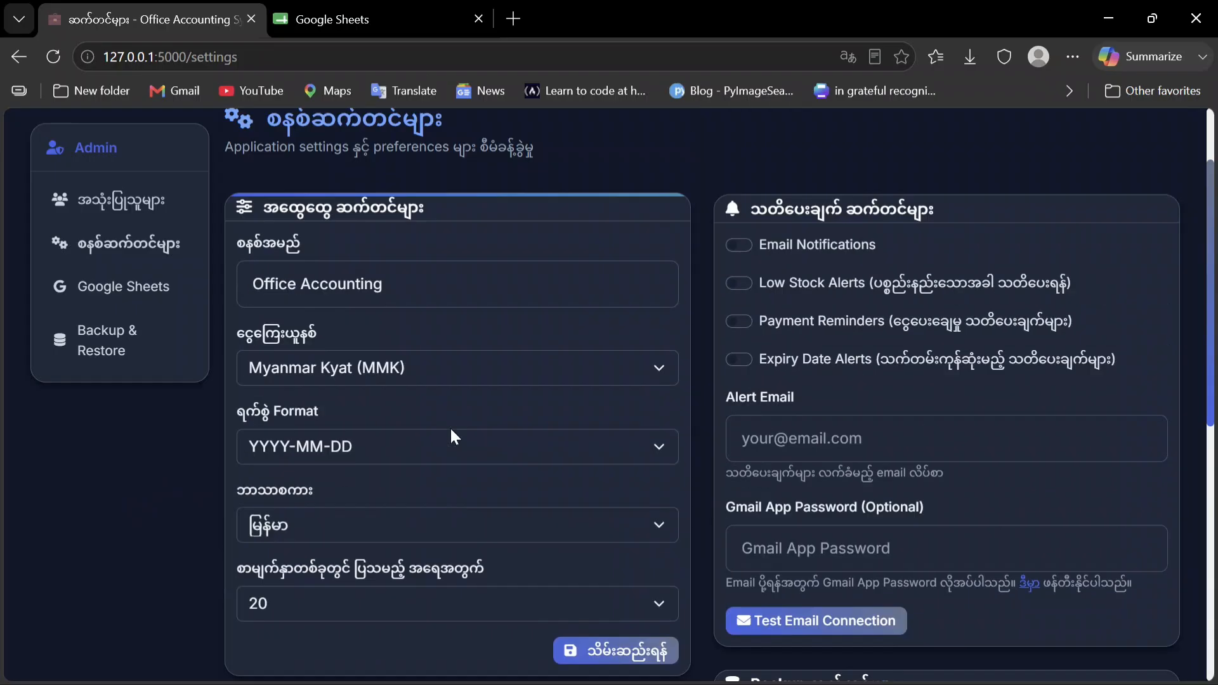
left_click(246, 133)
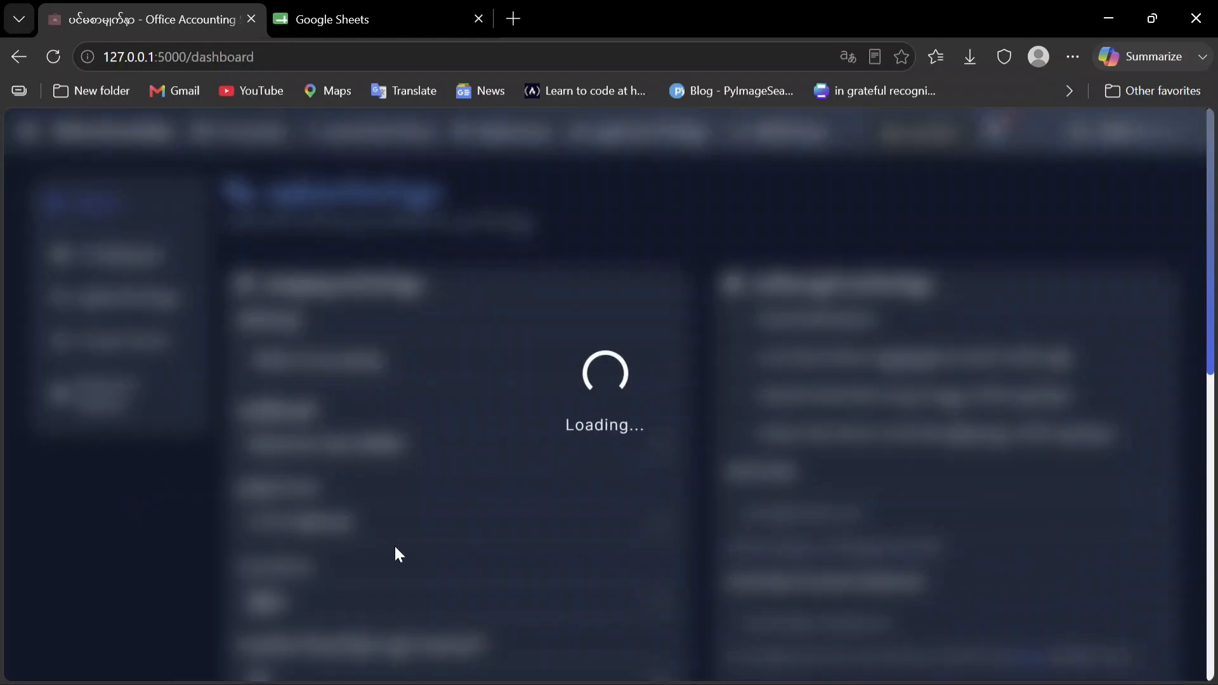
- Scroll through the dashboard chart and recent transactions, then go back to the settings page
scroll(397, 552, "down", 8)
scroll(397, 556, "down", 2)
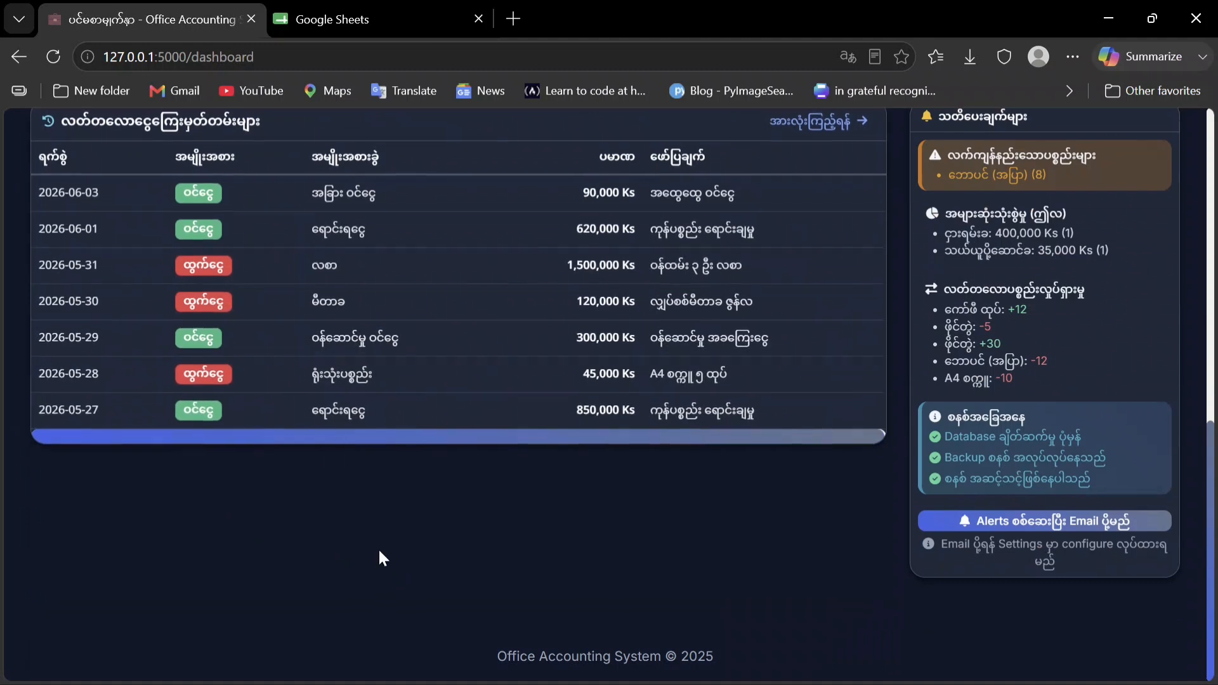
scroll(238, 451, "up", 6)
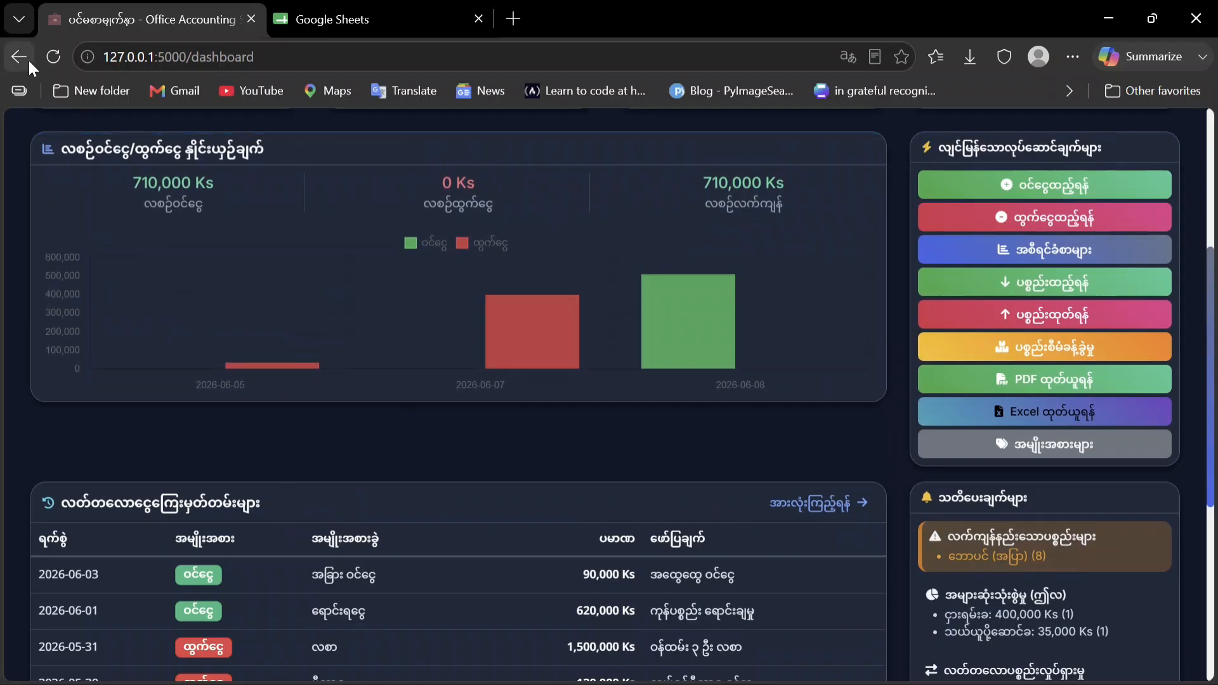
scroll(562, 540, "down", 6)
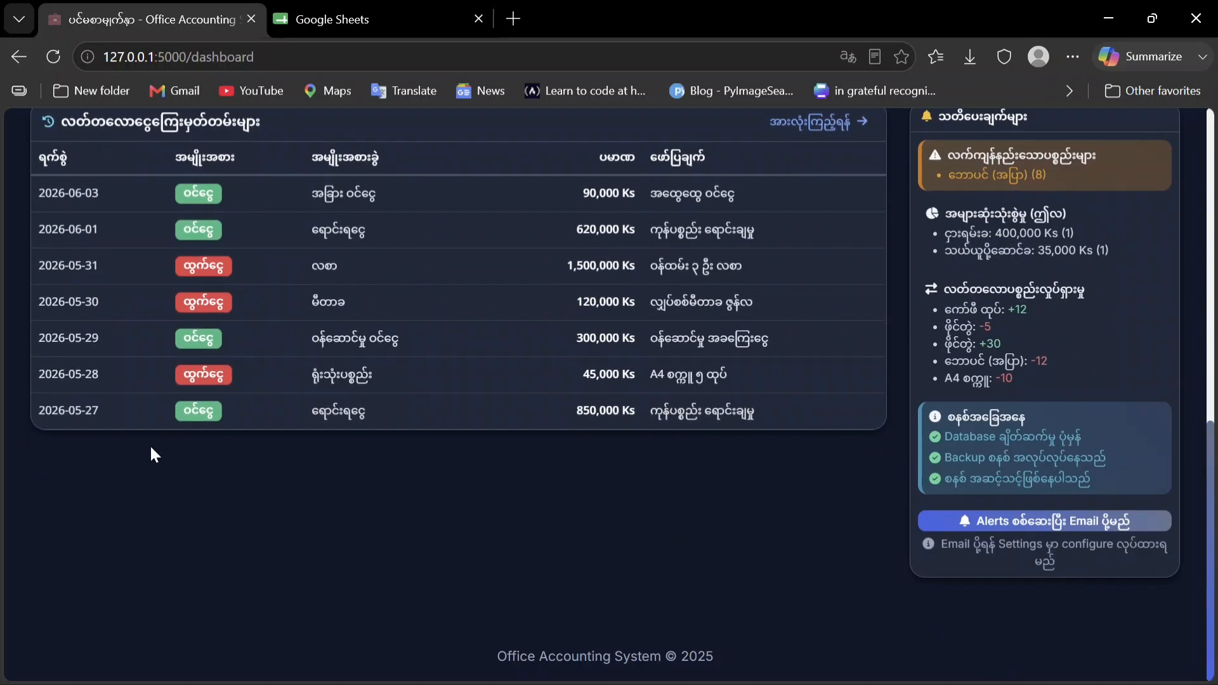
scroll(903, 566, "up", 3)
scroll(628, 477, "up", 7)
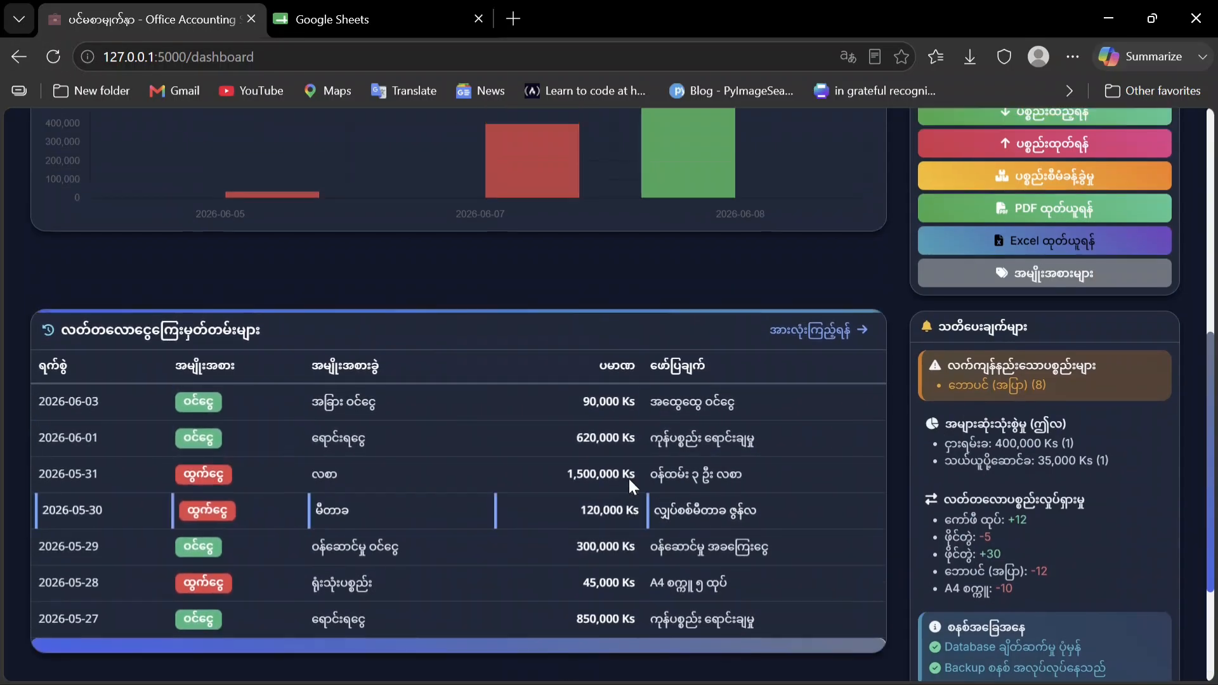
scroll(380, 470, "up", 1)
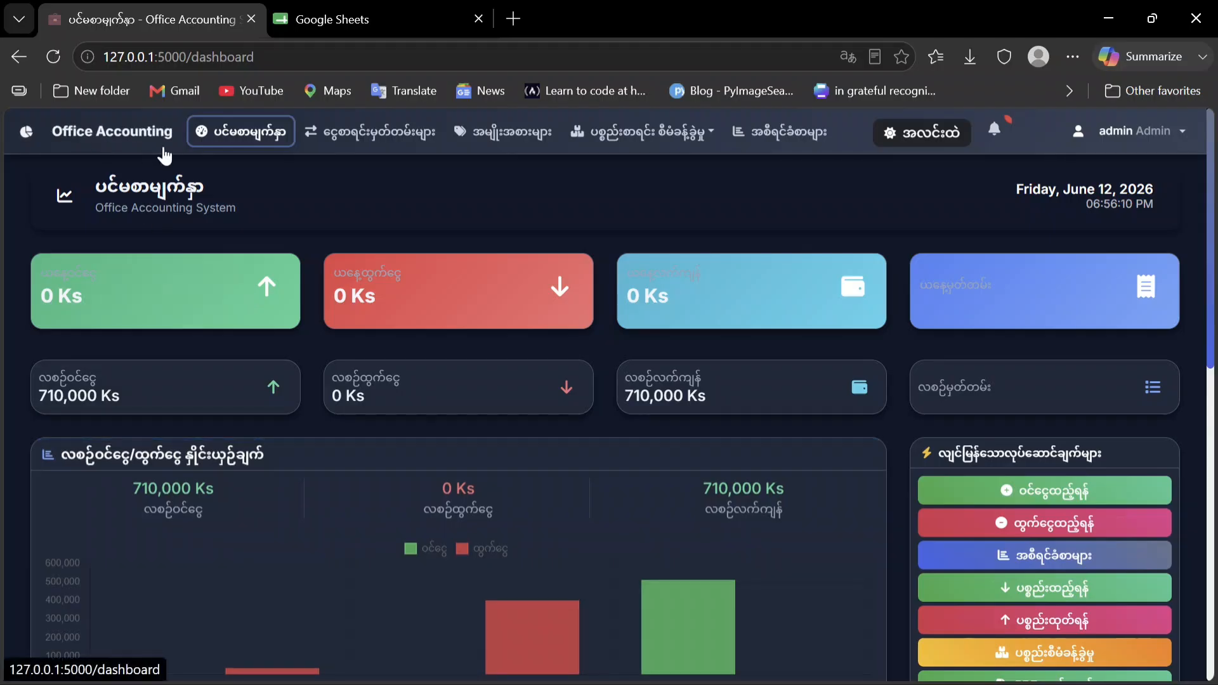
left_click(19, 56)
scroll(563, 422, "down", 9)
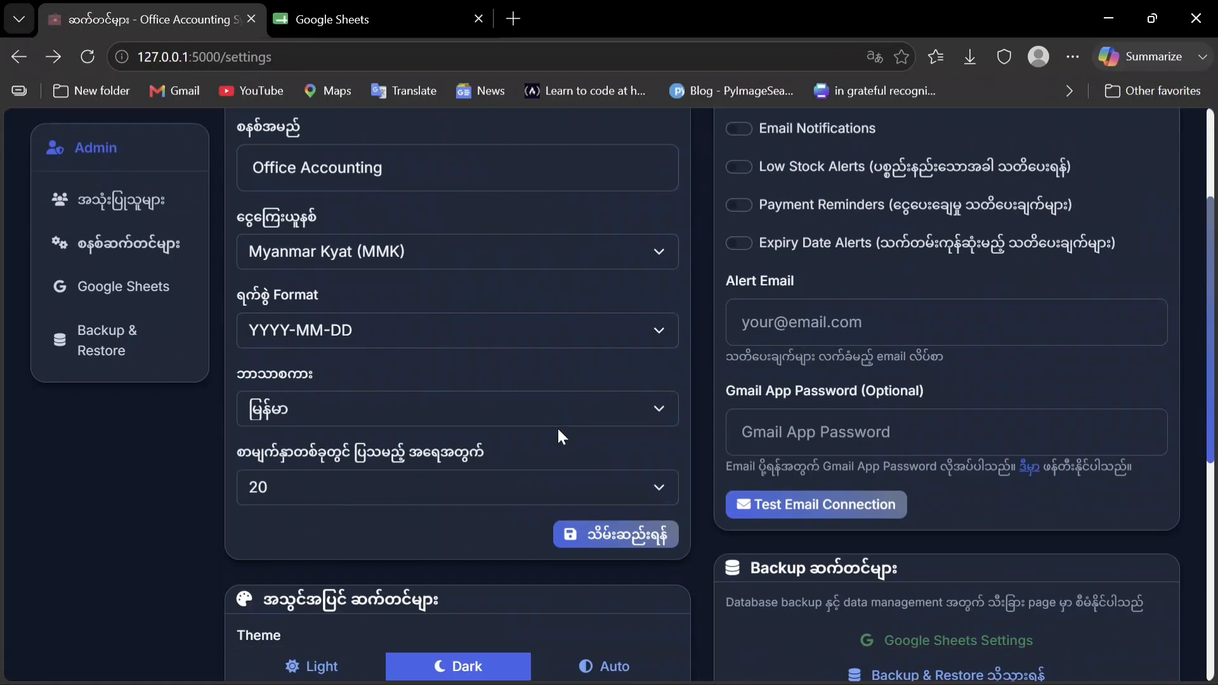
scroll(469, 469, "up", 6)
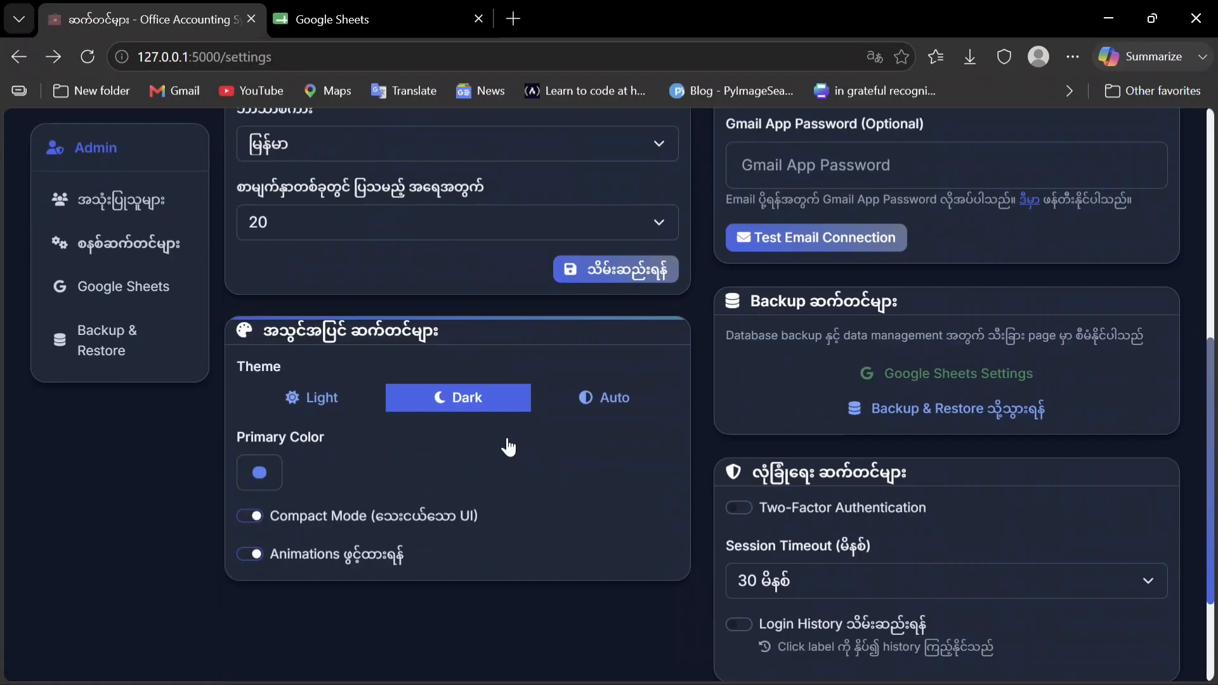
left_click(151, 284)
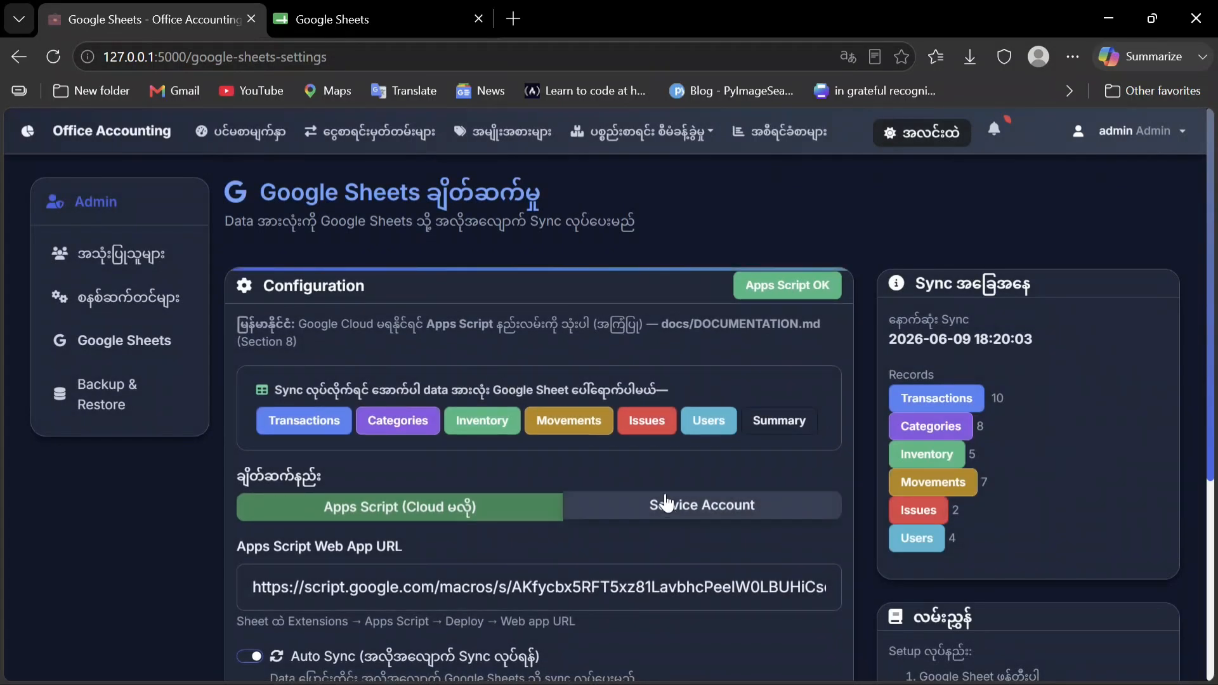
scroll(642, 450, "down", 3)
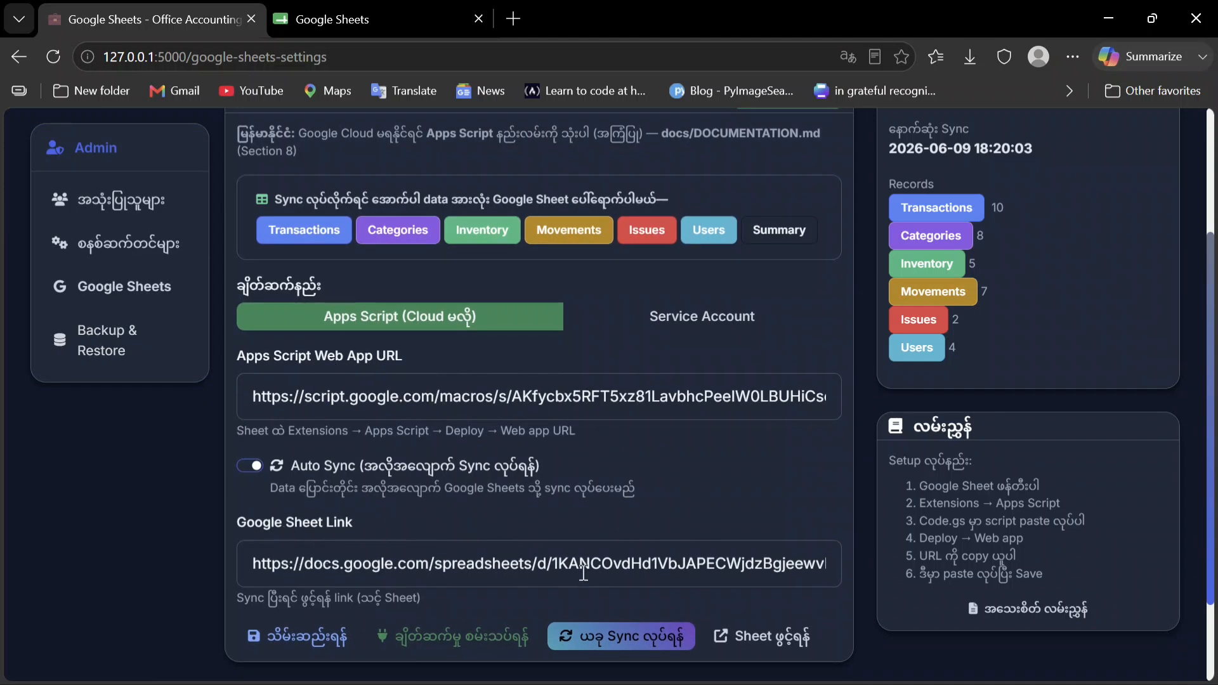
scroll(566, 620, "down", 2)
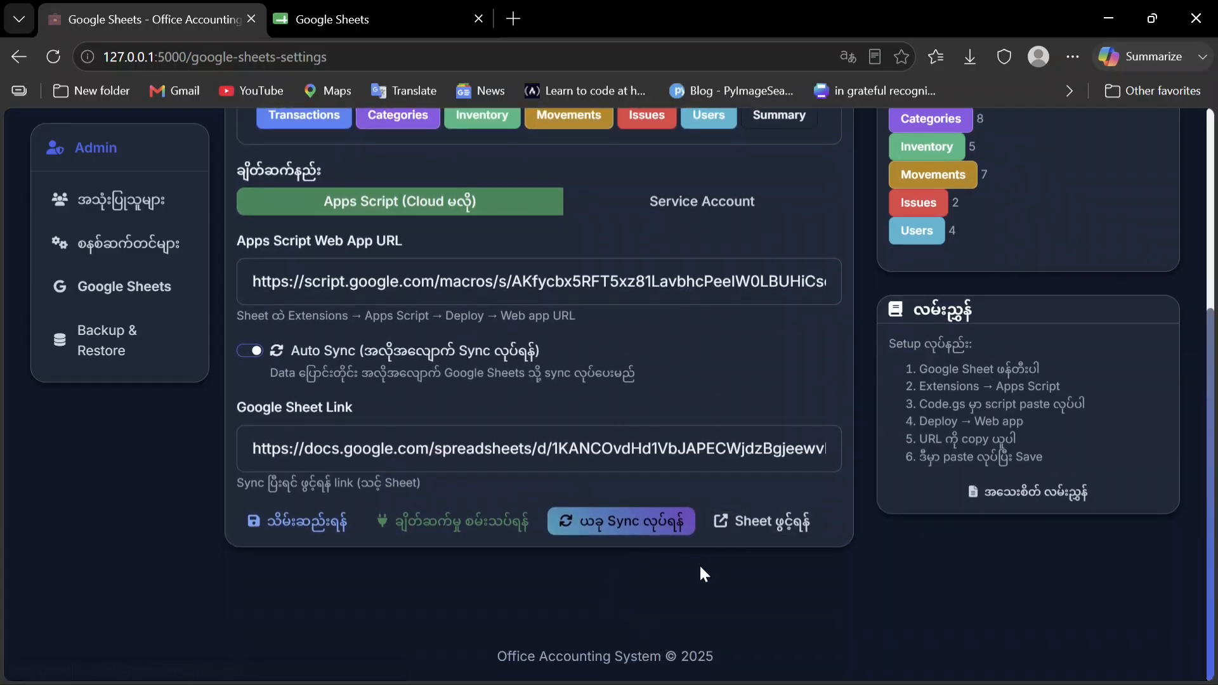
scroll(699, 563, "up", 3)
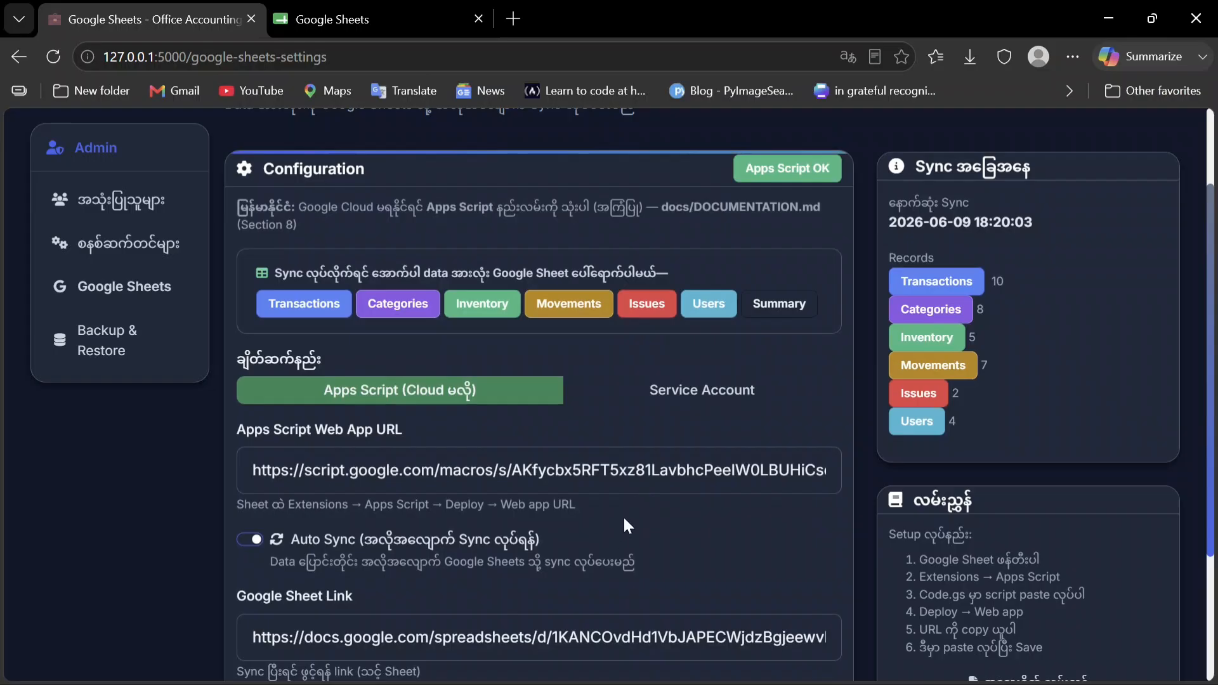
scroll(624, 520, "down", 3)
scroll(584, 416, "up", 3)
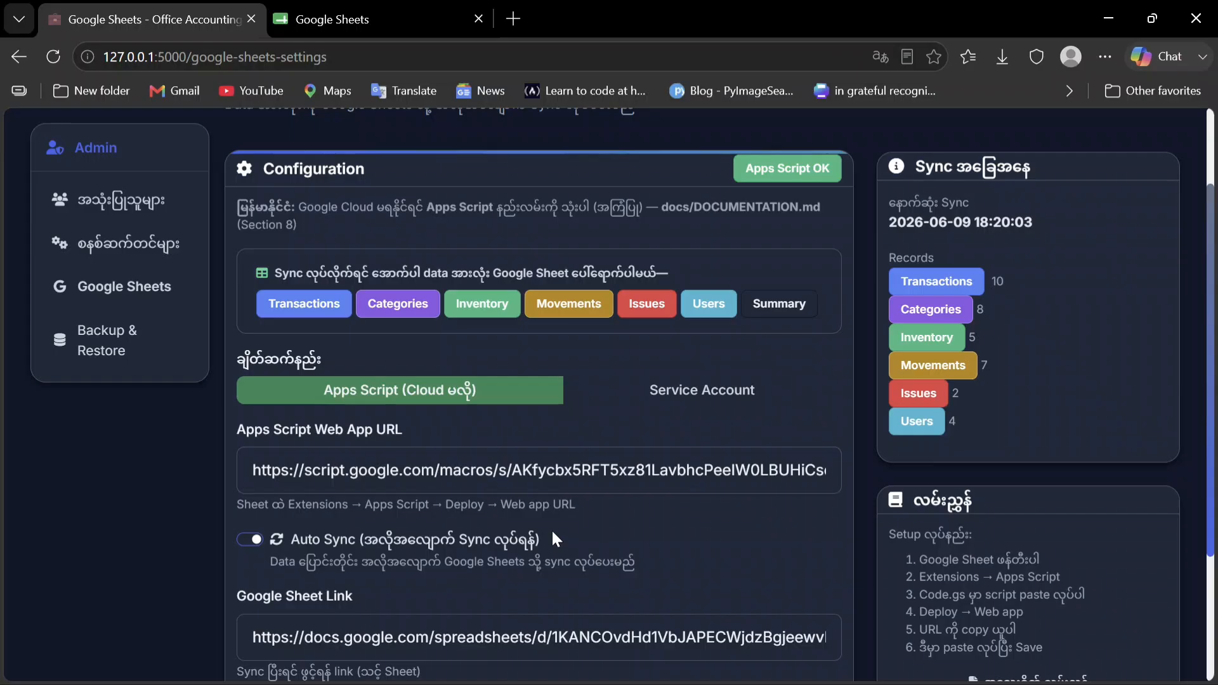
scroll(584, 472, "down", 3)
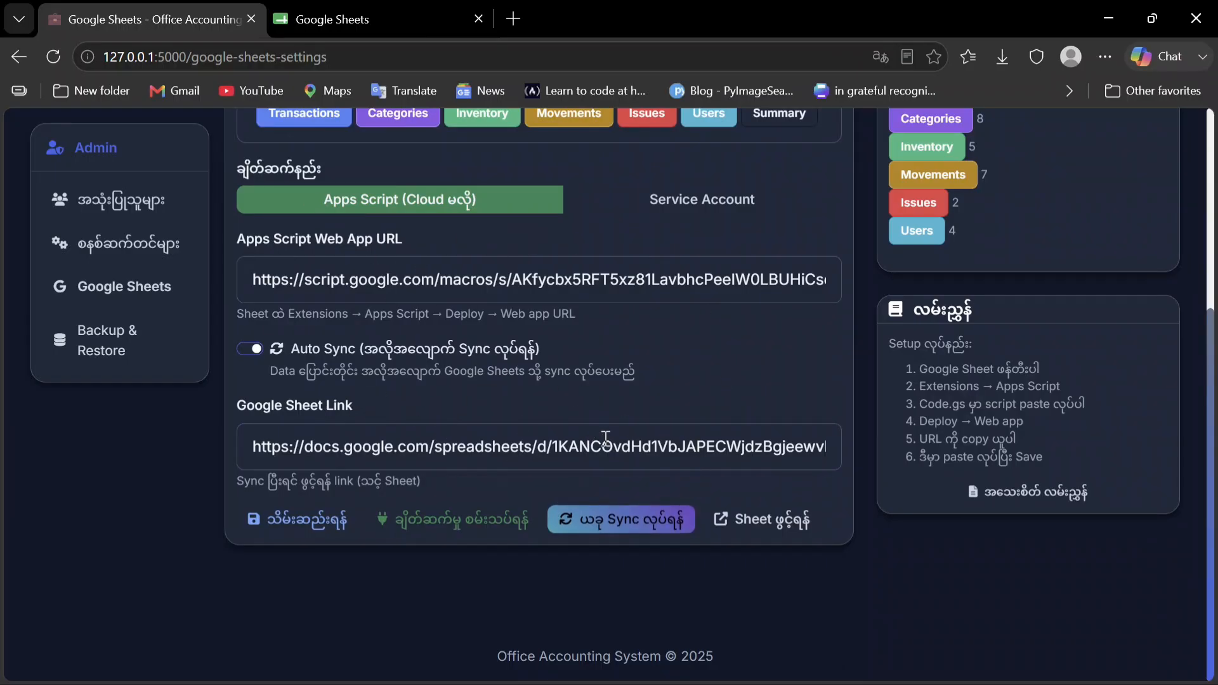
scroll(605, 425, "up", 3)
scroll(605, 425, "down", 3)
scroll(406, 408, "up", 3)
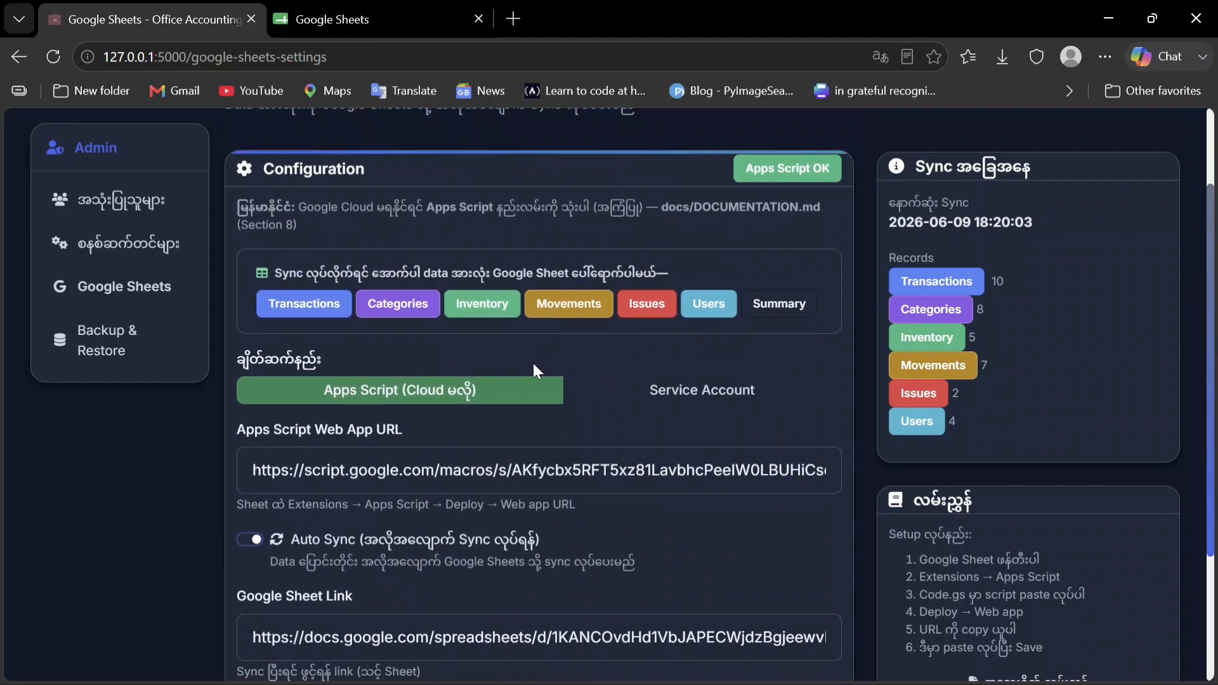
scroll(532, 360, "down", 3)
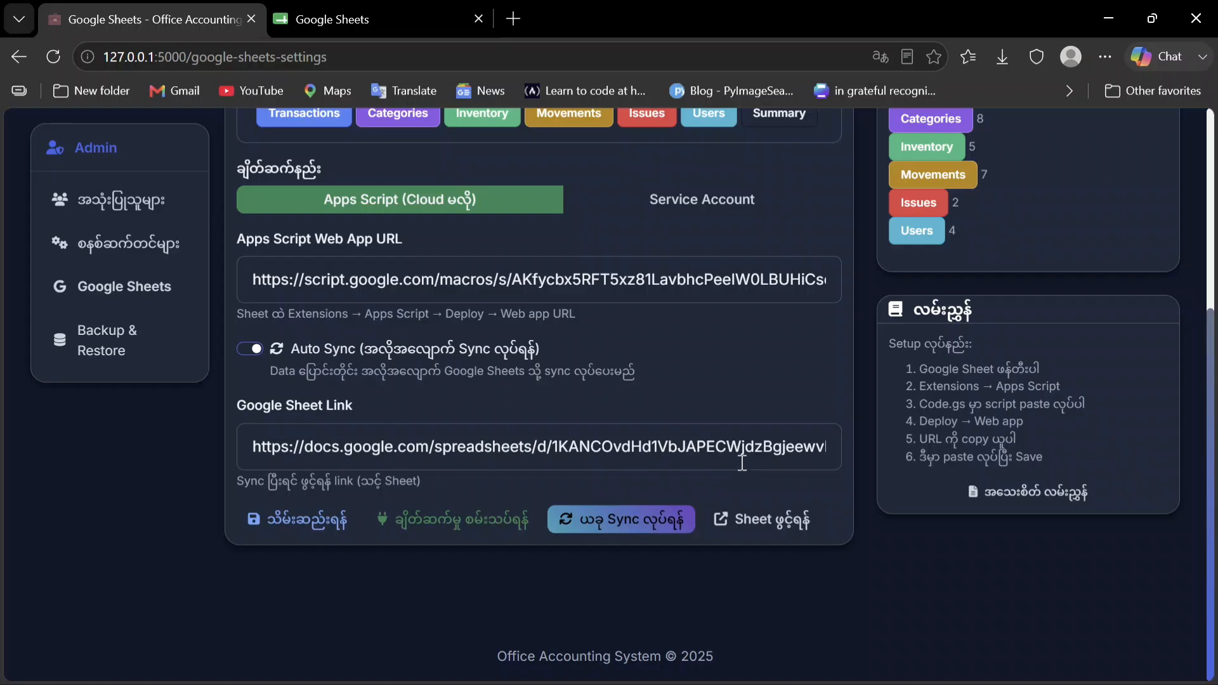
- Highlight the Extensions → Apps Script setup step and the Web App URL and Sheet Link labels
left_click_drag(925, 387, 956, 394)
left_click(946, 377)
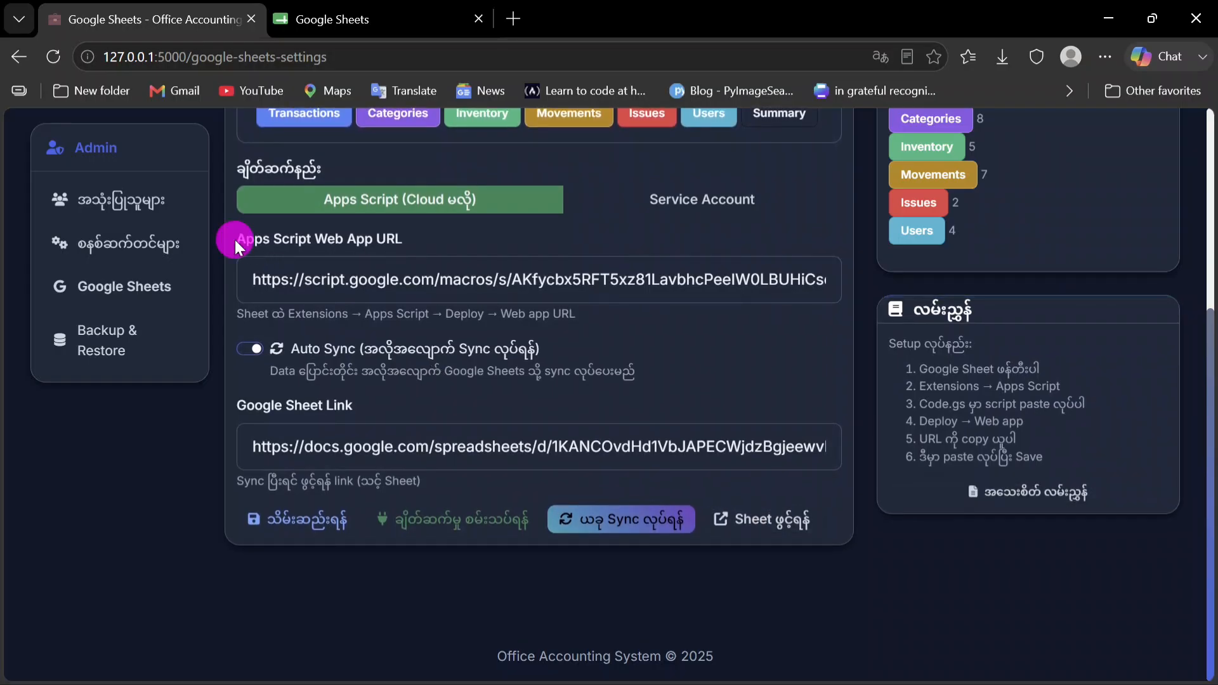
left_click_drag(231, 242, 403, 240)
left_click_drag(231, 406, 352, 406)
left_click(892, 576)
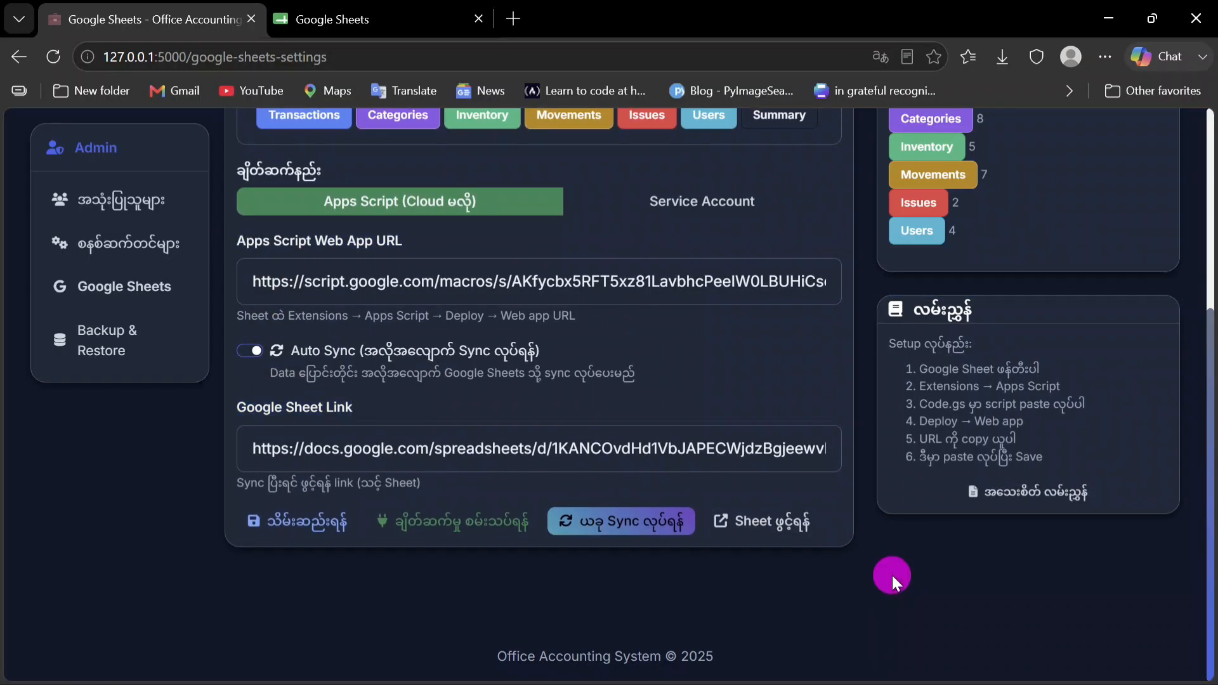
- Sync the data to Google Sheets now, with the Apps Script connection reporting OK
left_click(630, 521)
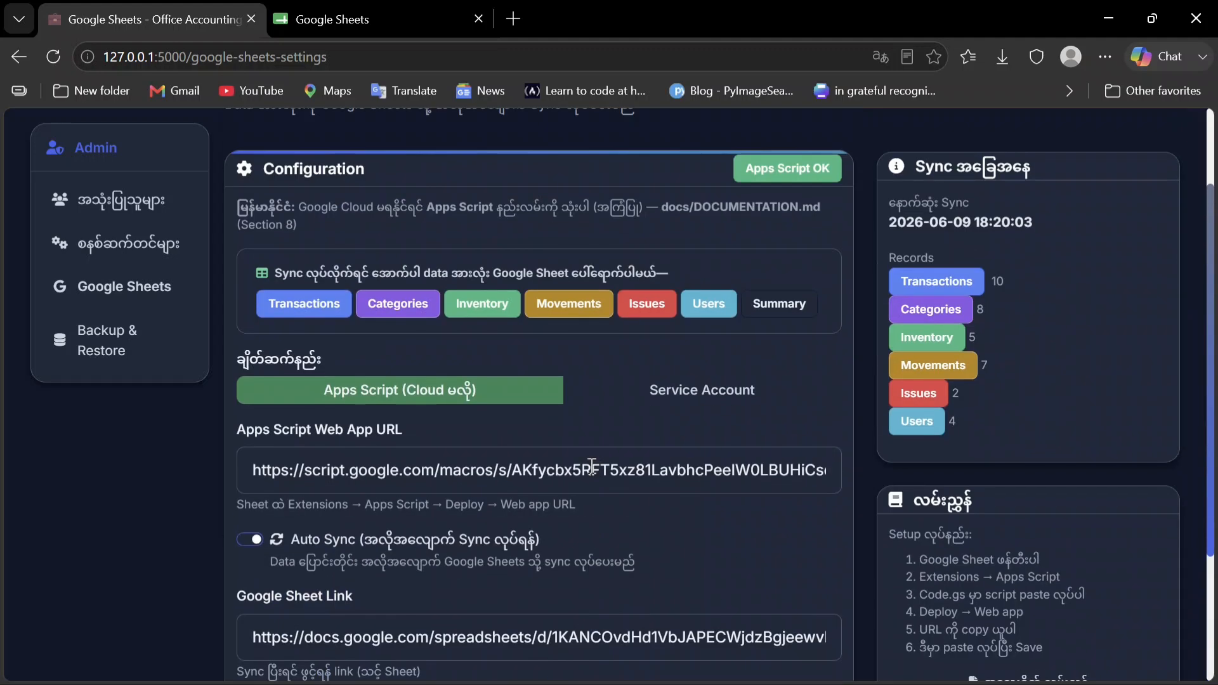
scroll(585, 440, "down", 3)
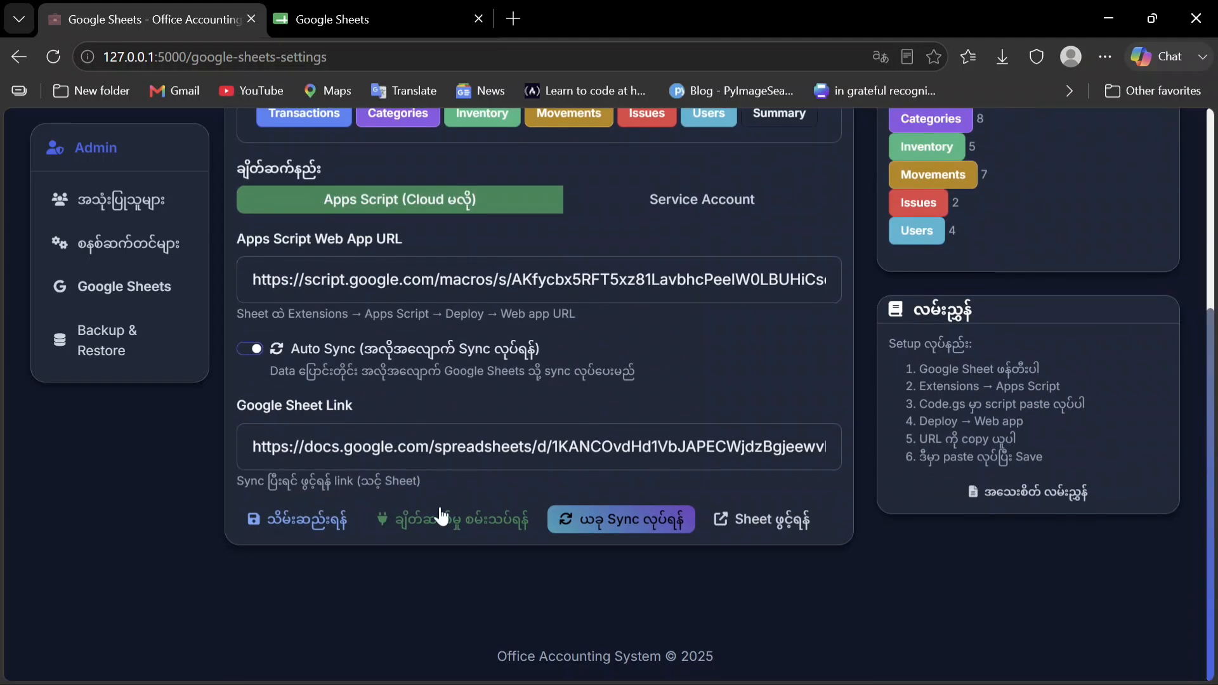
scroll(456, 512, "up", 5)
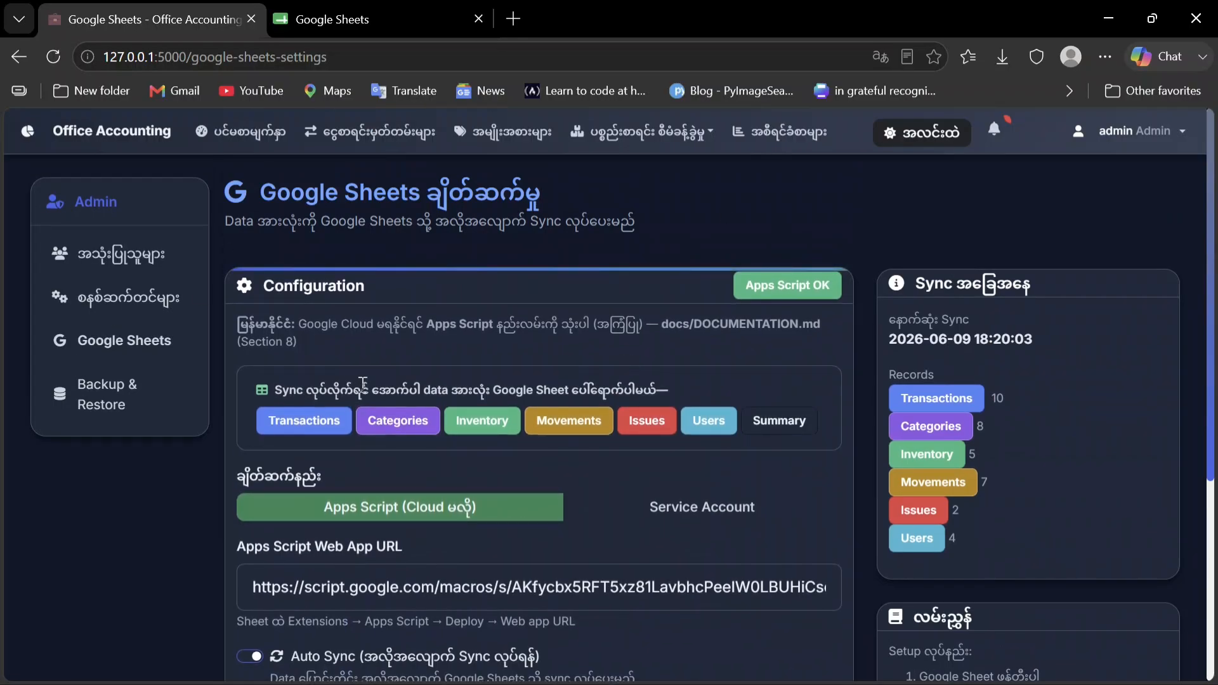
- Open Backup & Restore and review the backup history and file names
left_click(105, 384)
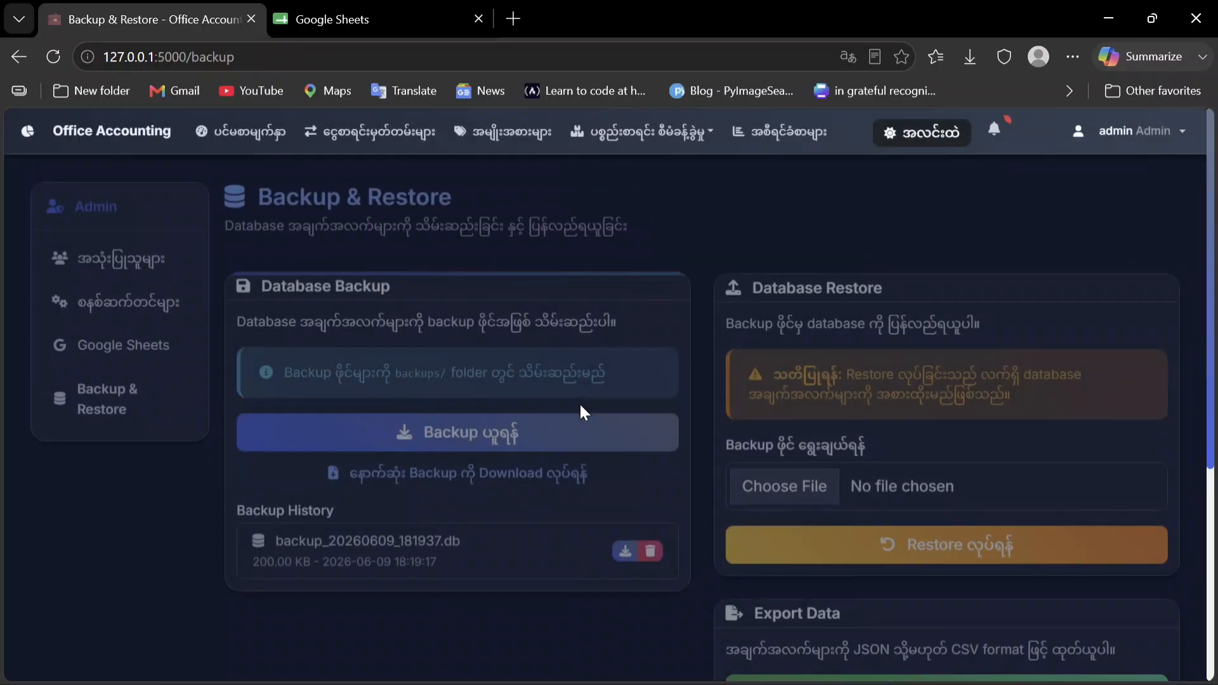
scroll(584, 413, "down", 3)
scroll(477, 392, "up", 3)
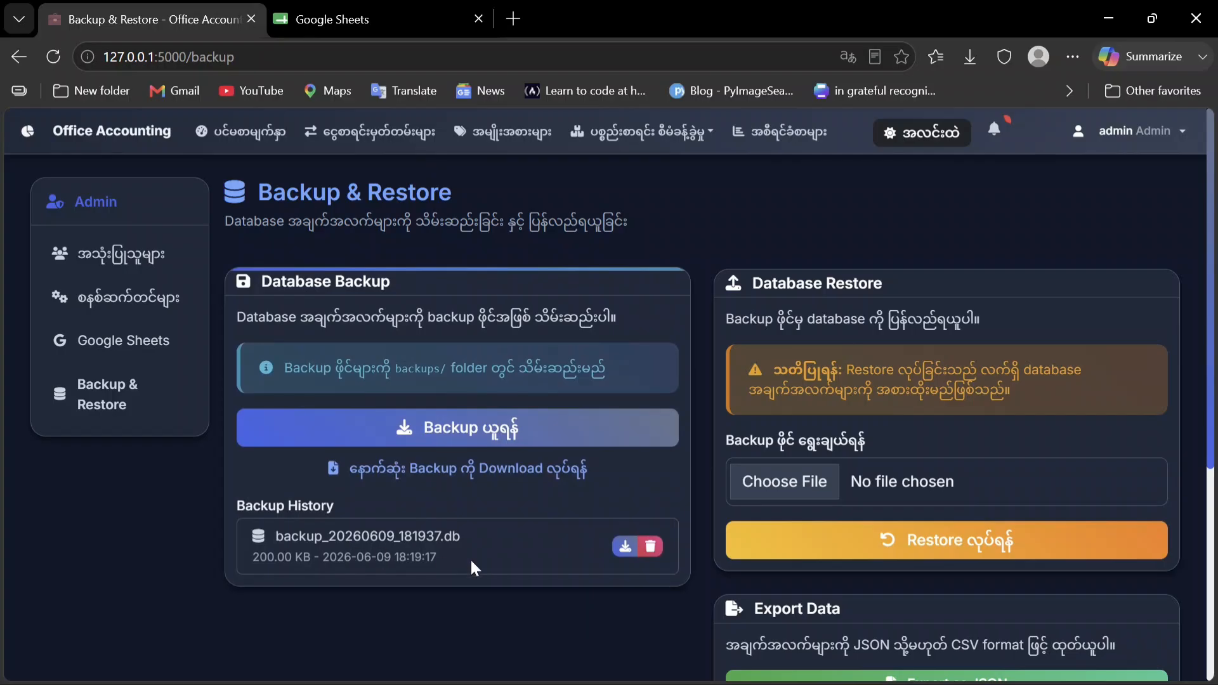
left_click_drag(489, 536, 284, 535)
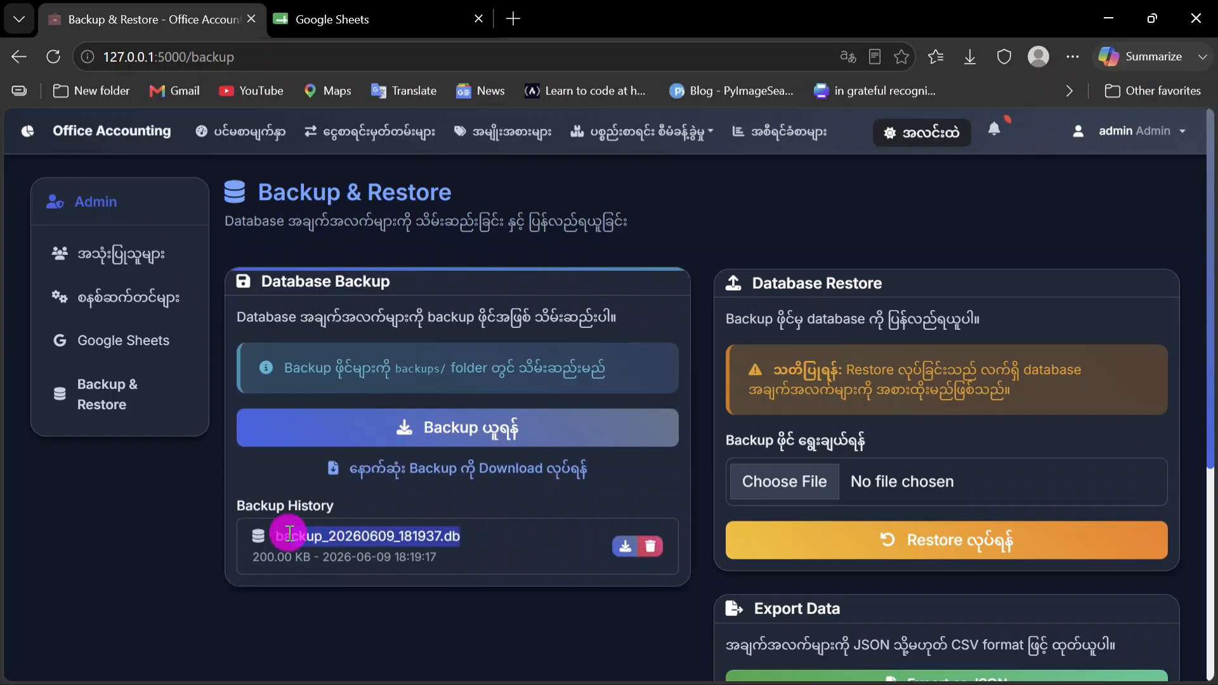
left_click(525, 648)
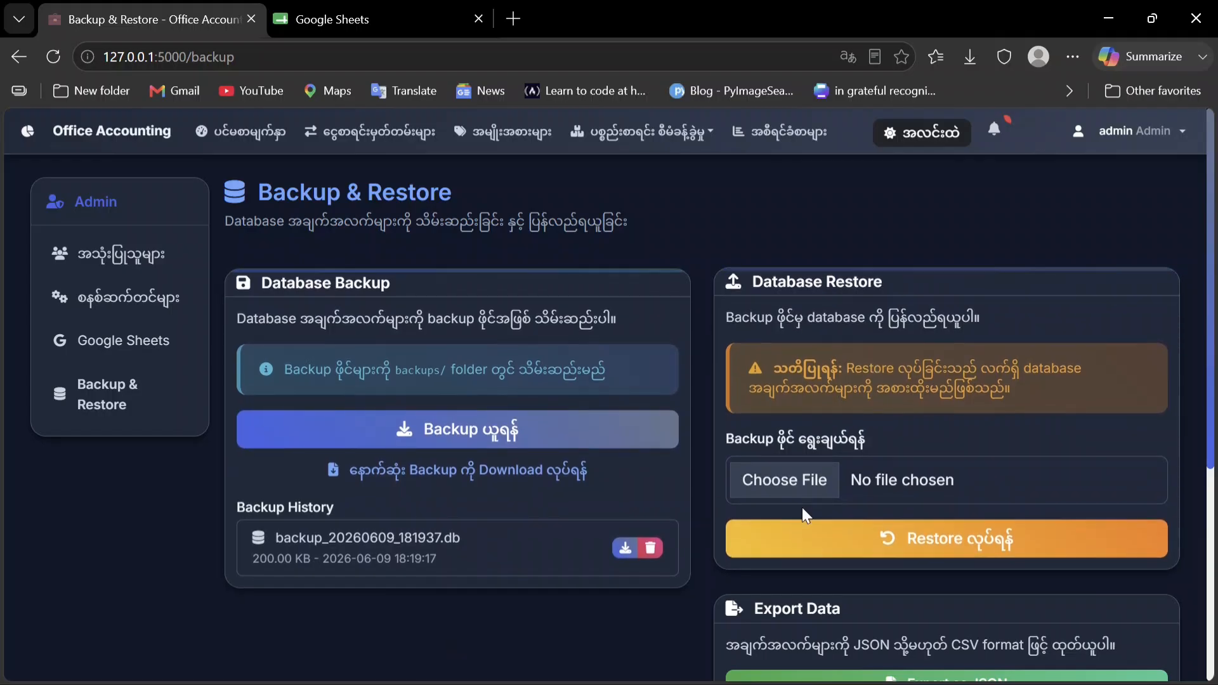
scroll(673, 630, "down", 5)
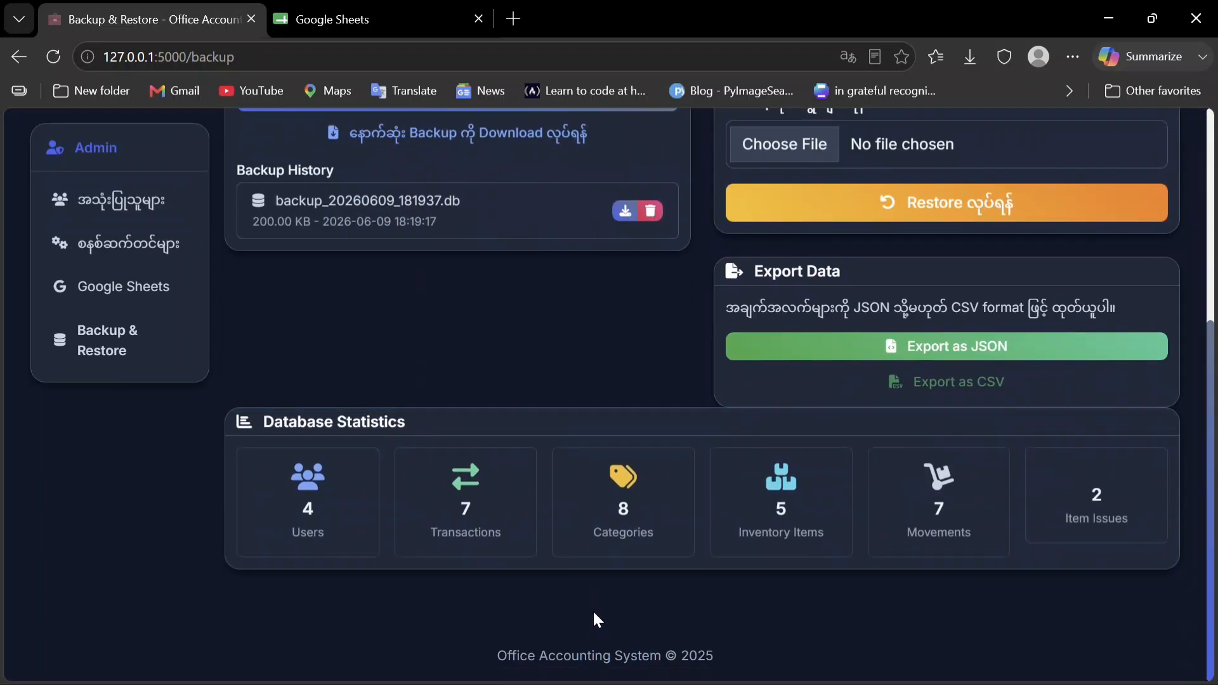
scroll(603, 619, "up", 3)
- Export the database data from the Export Data section
left_click(843, 583)
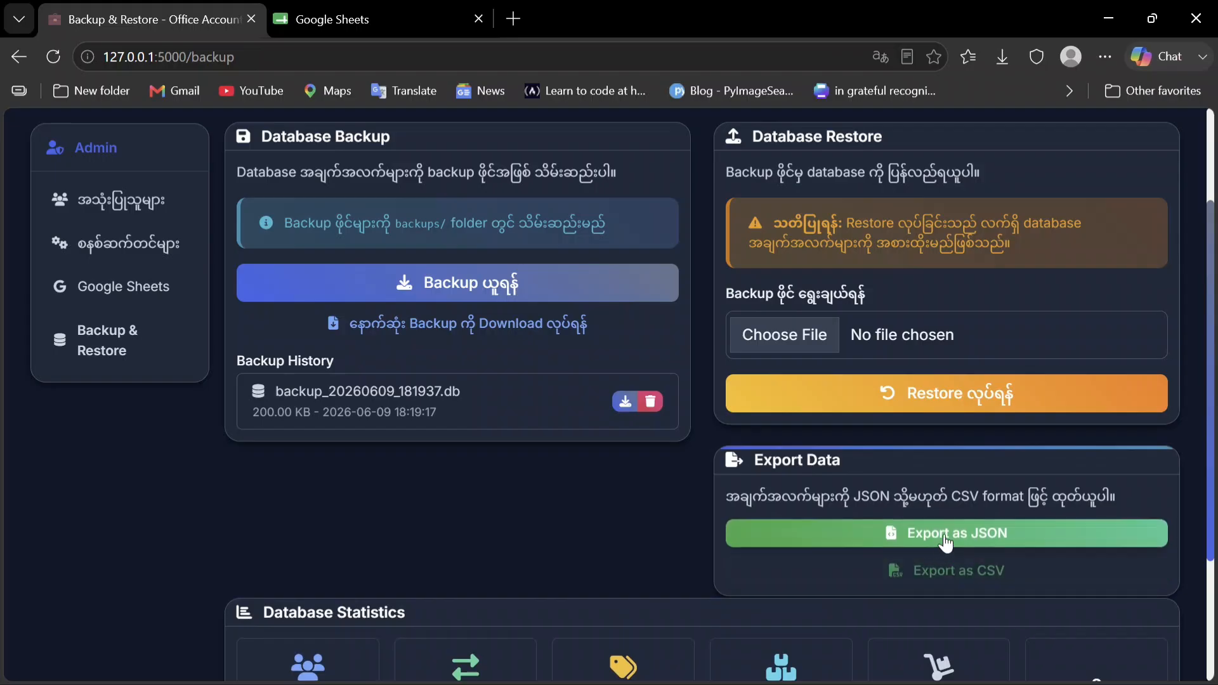
scroll(729, 601, "down", 3)
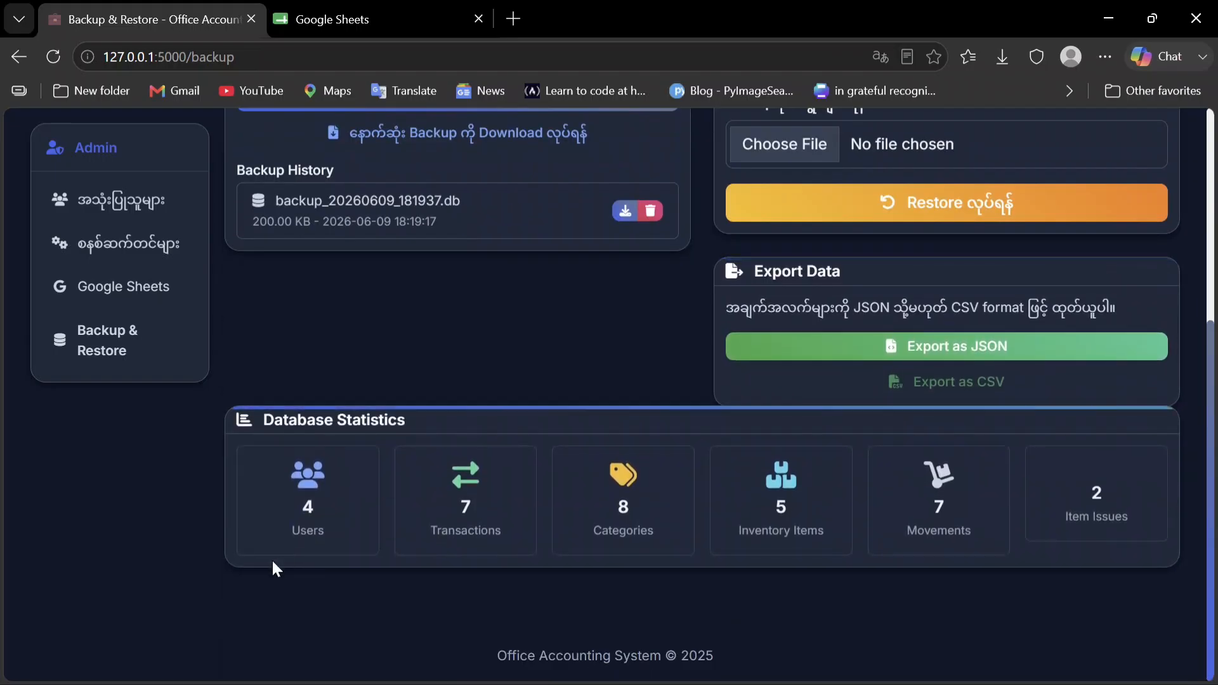
scroll(381, 565, "up", 4)
scroll(504, 573, "down", 2)
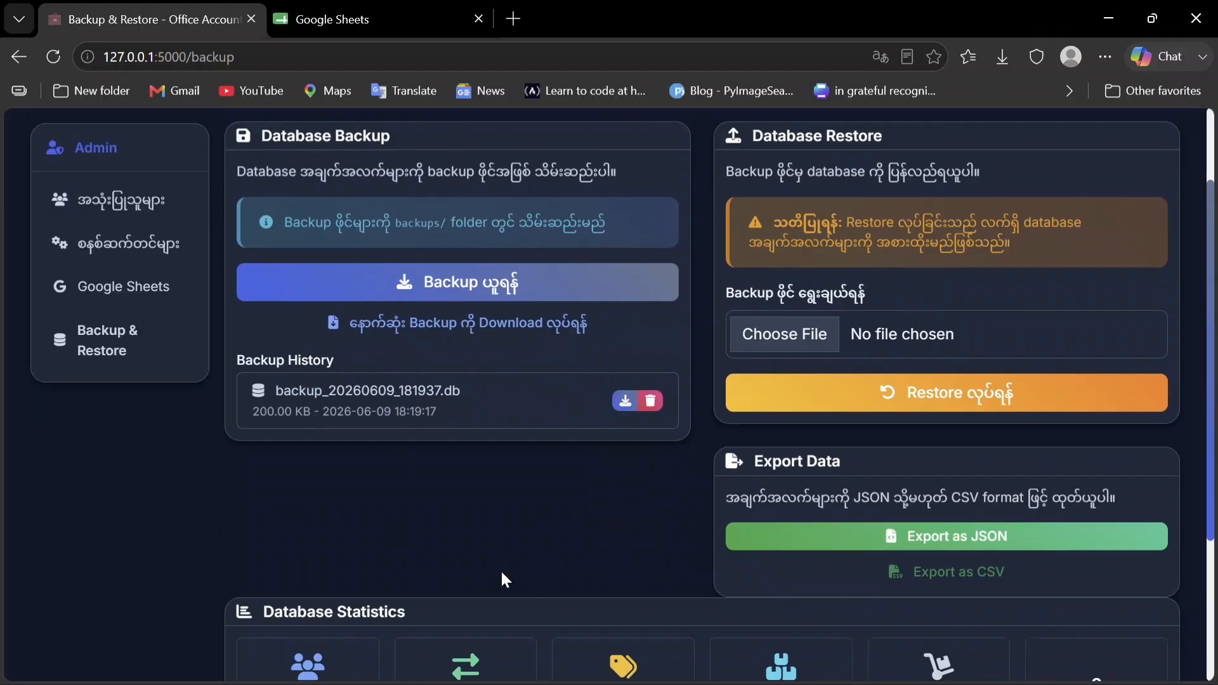
scroll(515, 535, "up", 2)
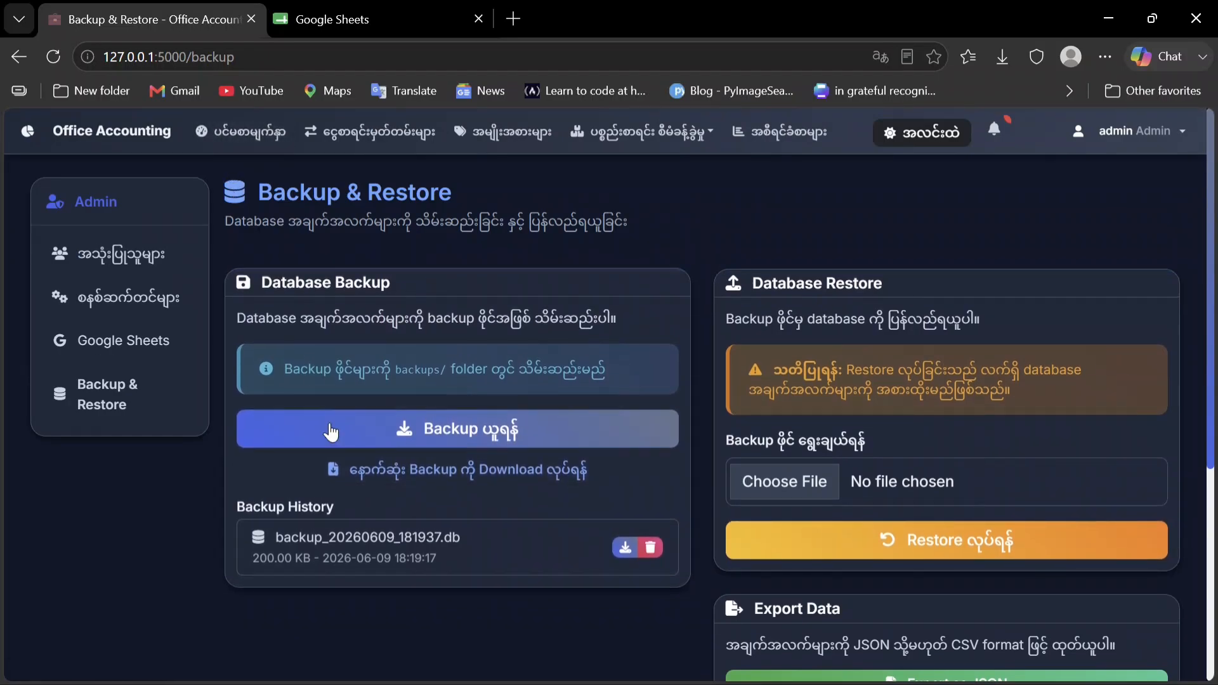
scroll(421, 539, "down", 5)
scroll(431, 545, "up", 5)
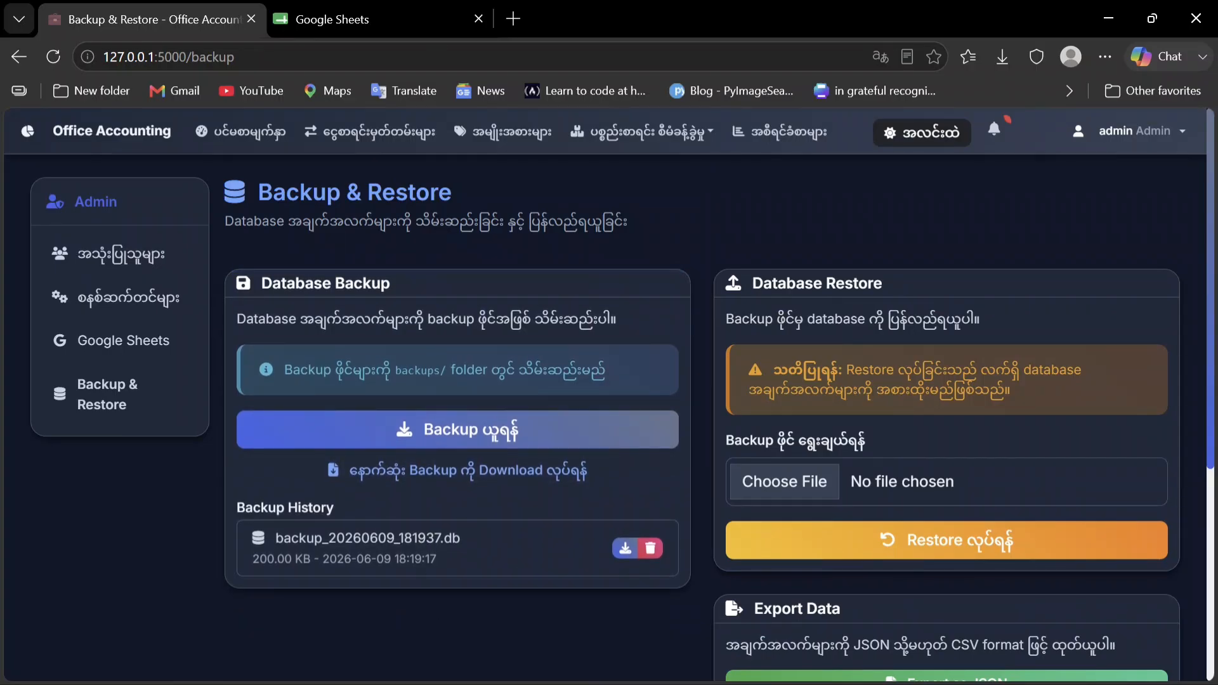
key("super")
- Open README.md from the Office Accounting System folder with Notepad
left_click(573, 663)
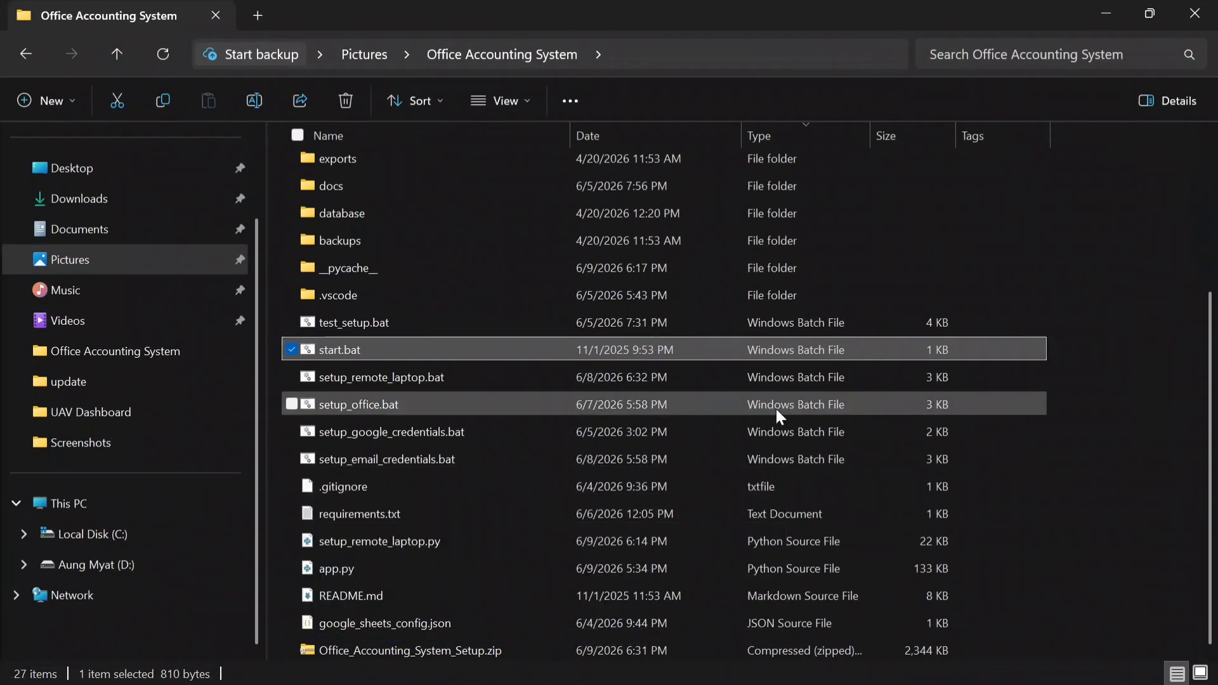
scroll(546, 554, "up", 3)
scroll(451, 326, "down", 3)
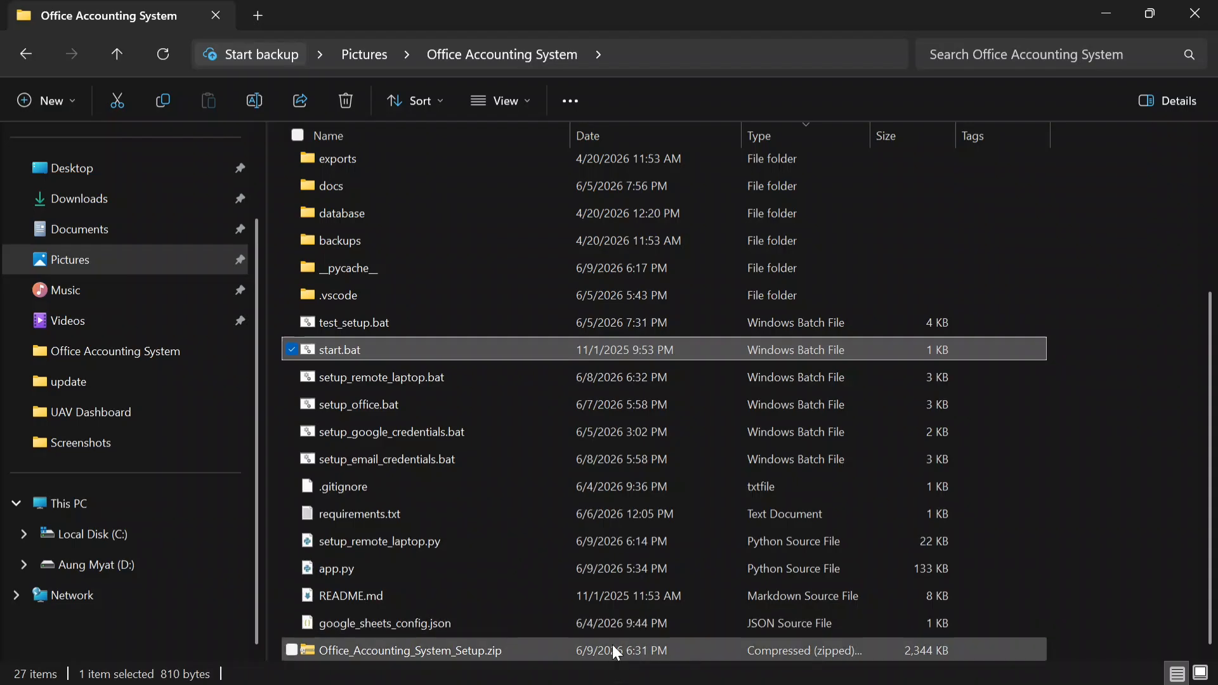
left_click(405, 601)
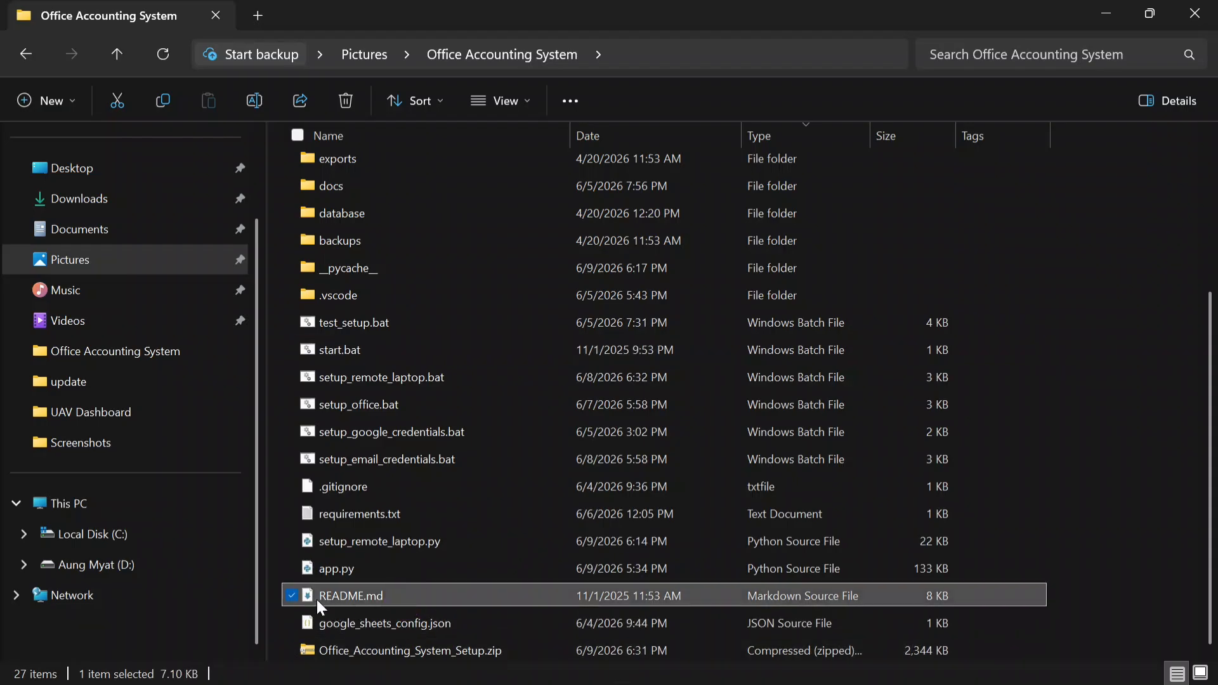
right_click(493, 599)
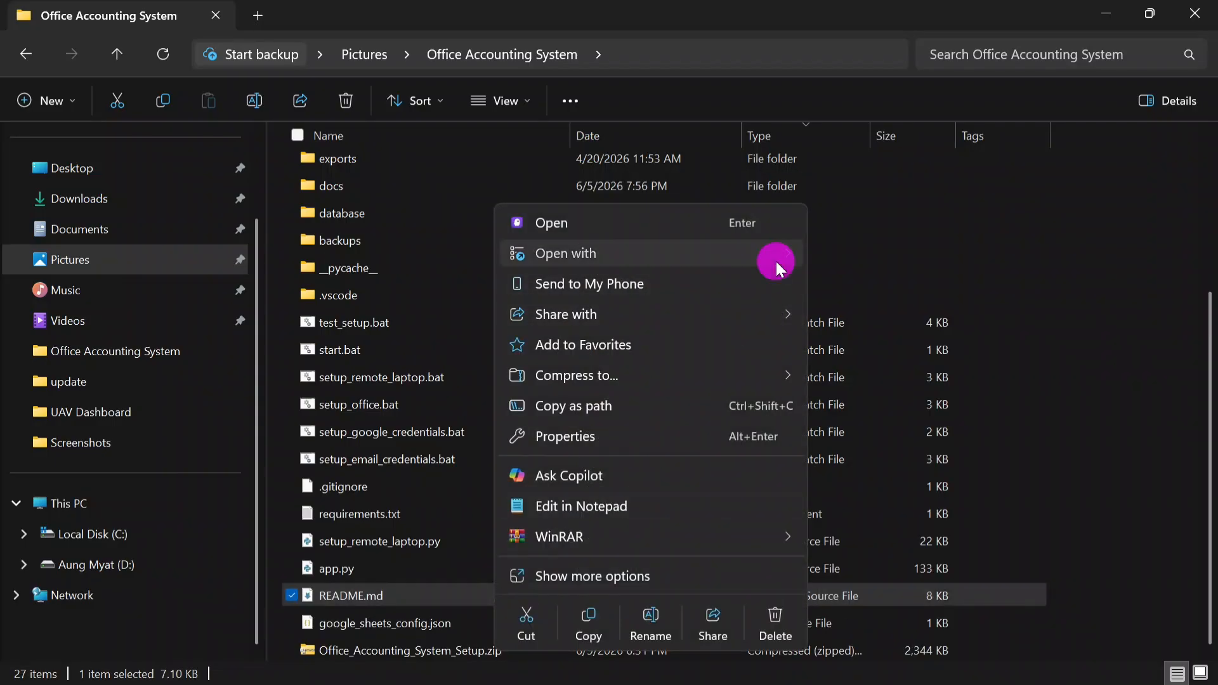
mouse_move(776, 257)
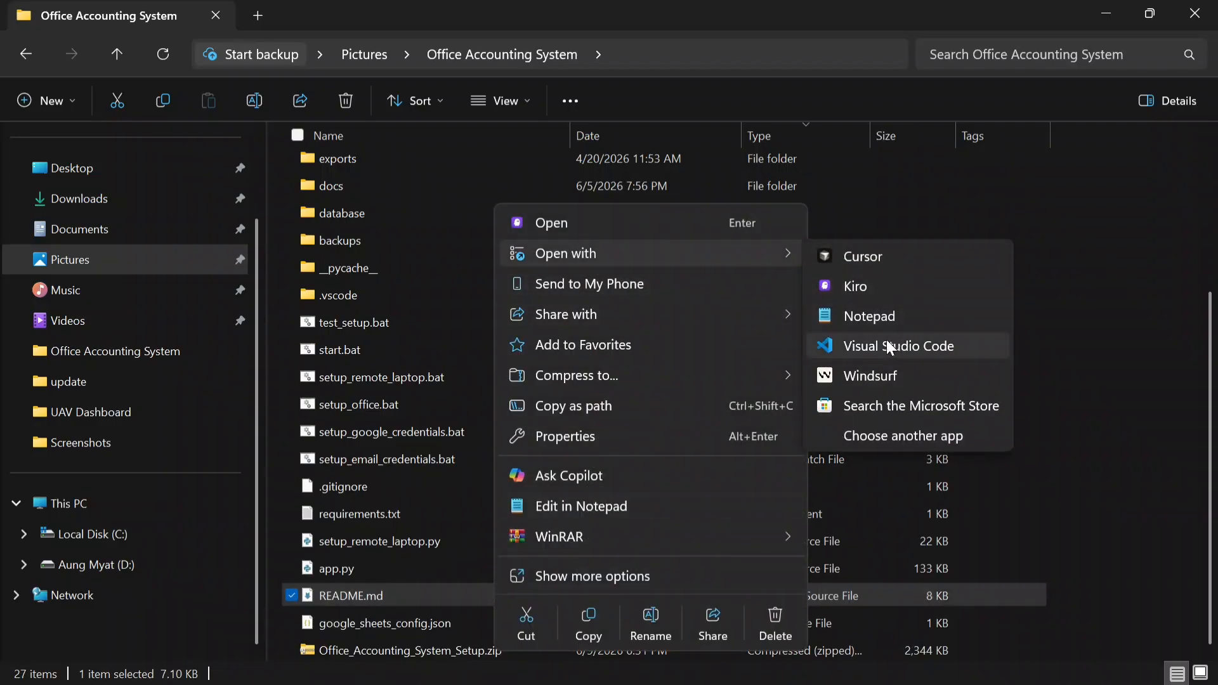
left_click(878, 317)
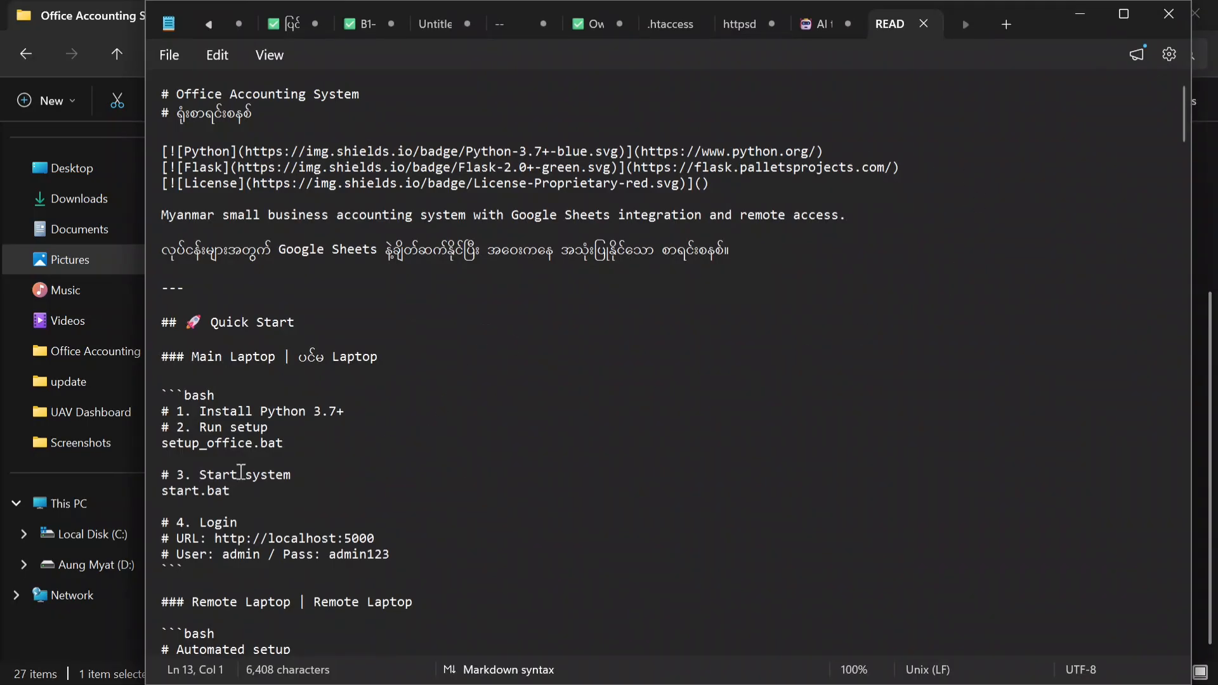
- Highlight the README's install and run lines, then shrink and reposition the Notepad window
left_click_drag(383, 419, 163, 409)
left_click(394, 486)
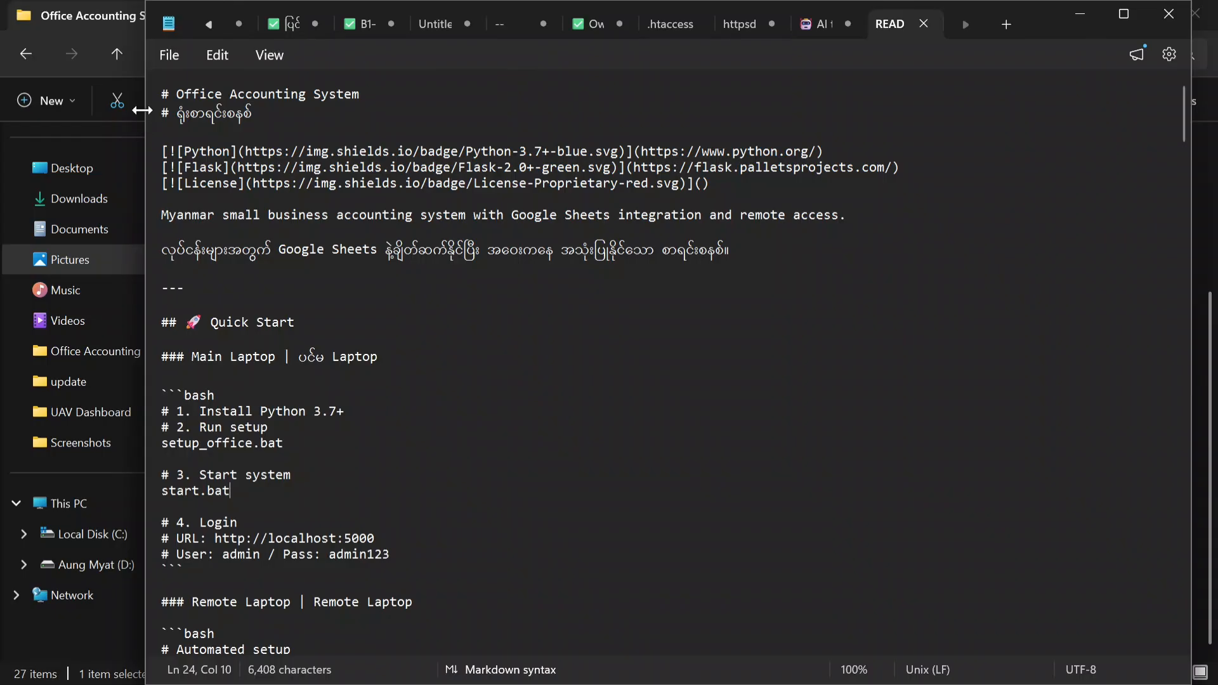
left_click_drag(143, 108, 189, 66)
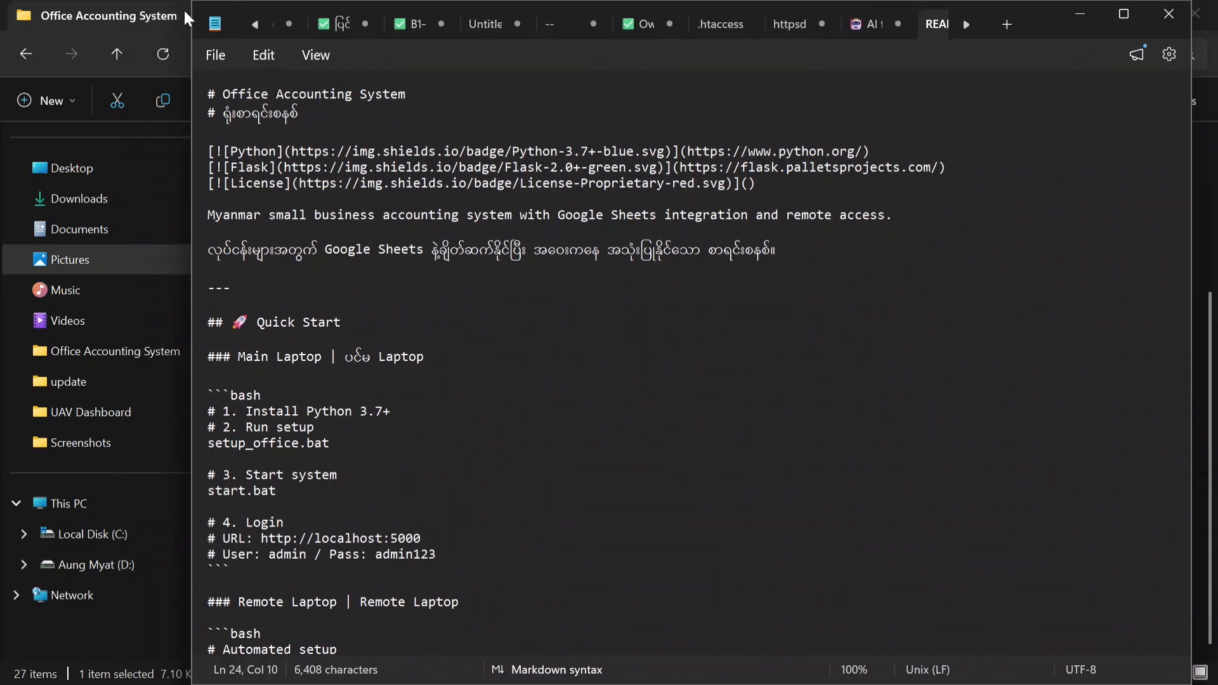
left_click_drag(194, 5, 298, 143)
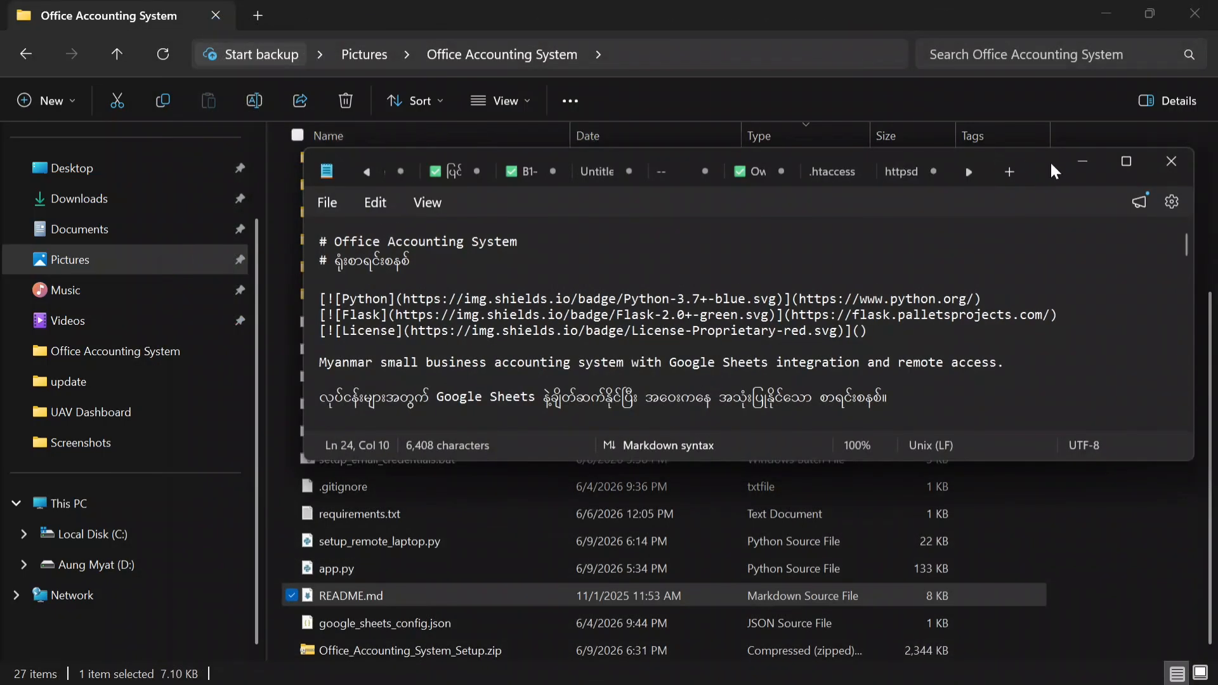
left_click_drag(1049, 161, 706, 76)
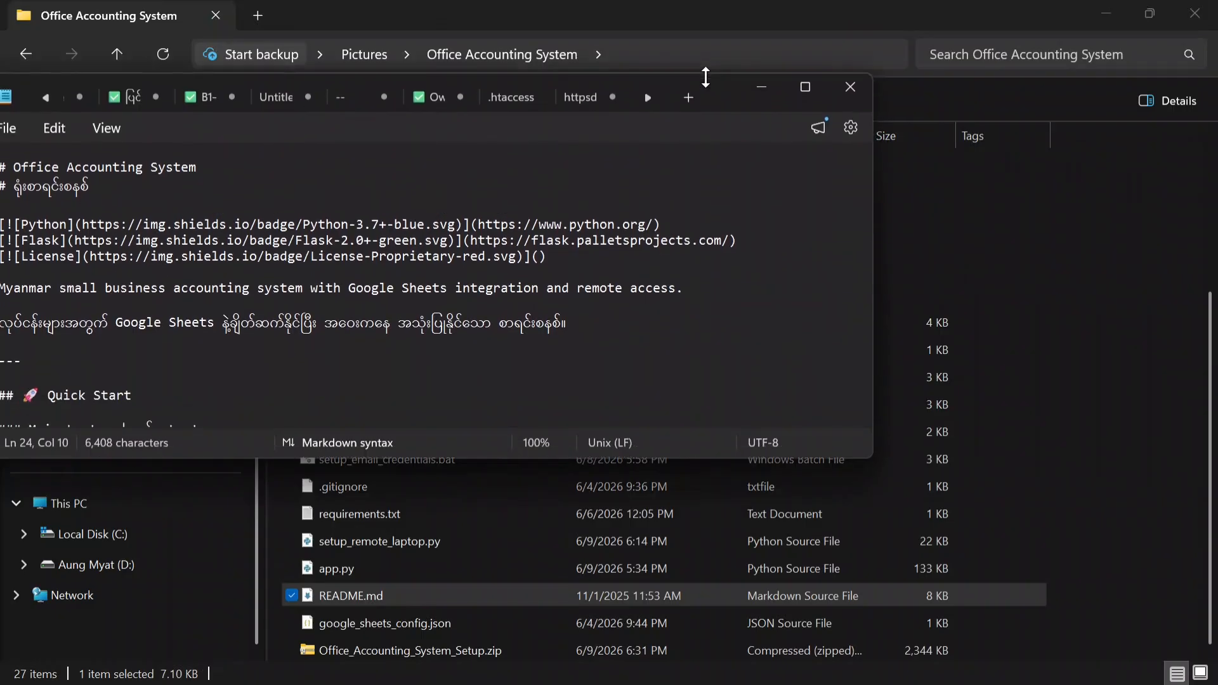
- Enlarge the README window downward, scroll to its Quick Start steps, and bring up the Start menu
left_click_drag(724, 143, 779, 152)
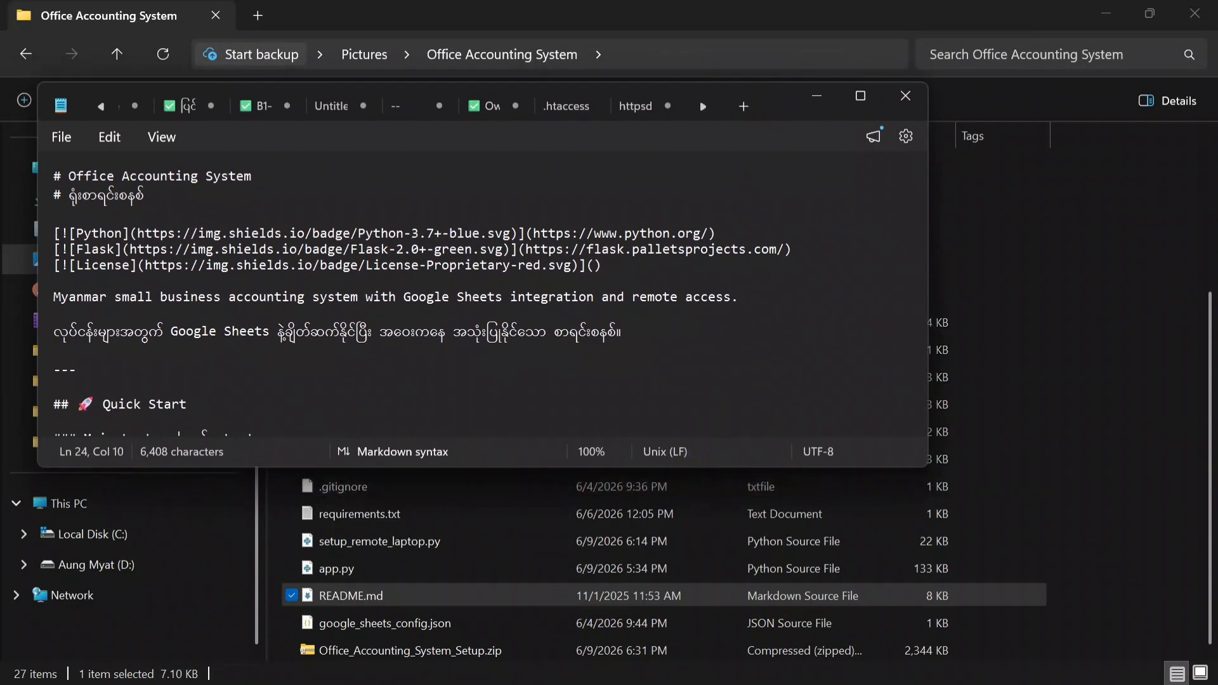
left_click_drag(708, 470, 658, 593)
scroll(449, 525, "down", 5)
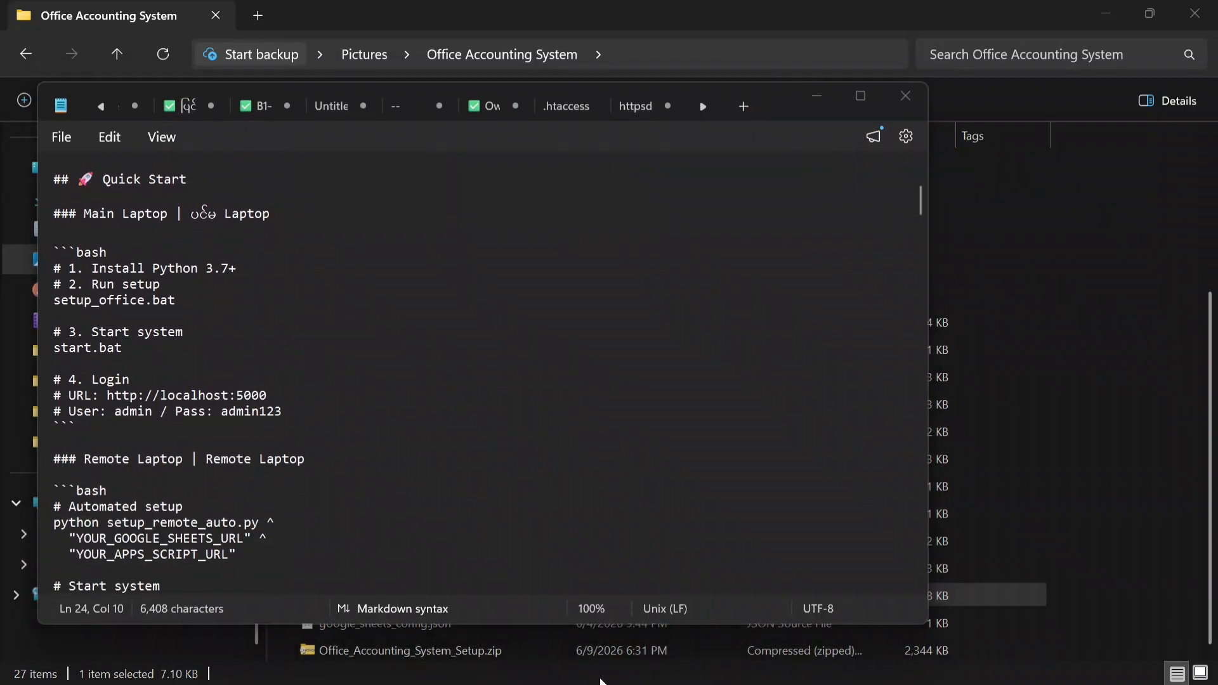
key("super")
- In a new Edge tab, search the web for 'python 3.7'
left_click(658, 666)
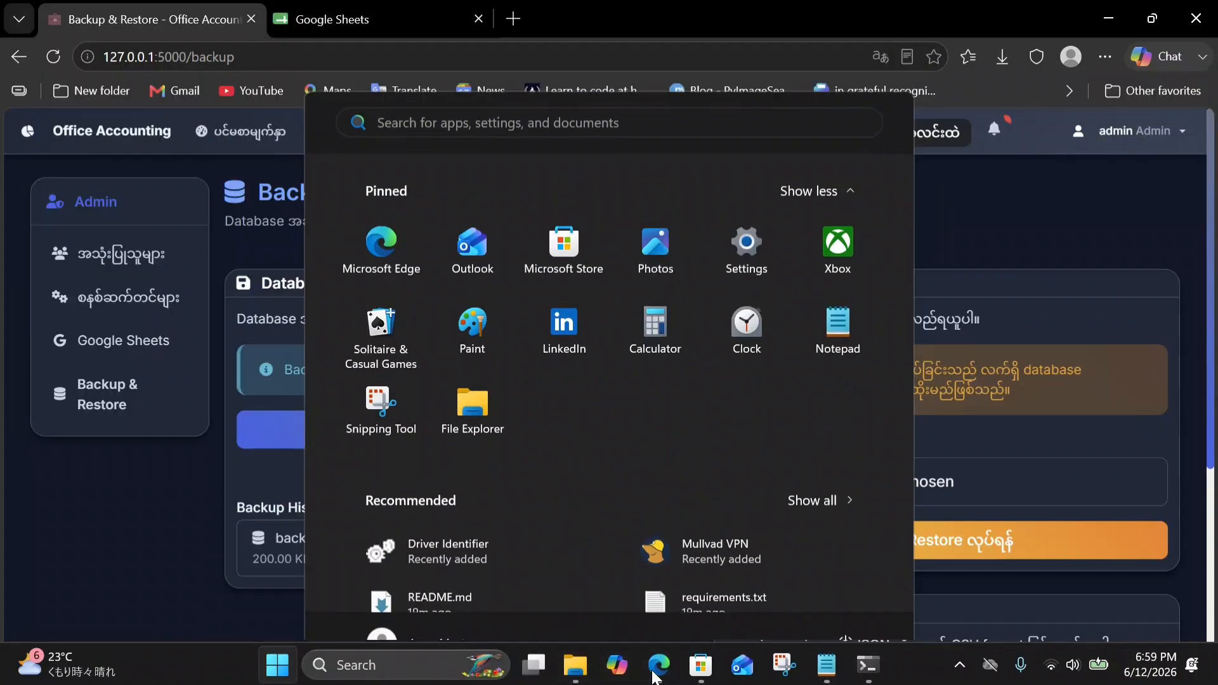
left_click(512, 17)
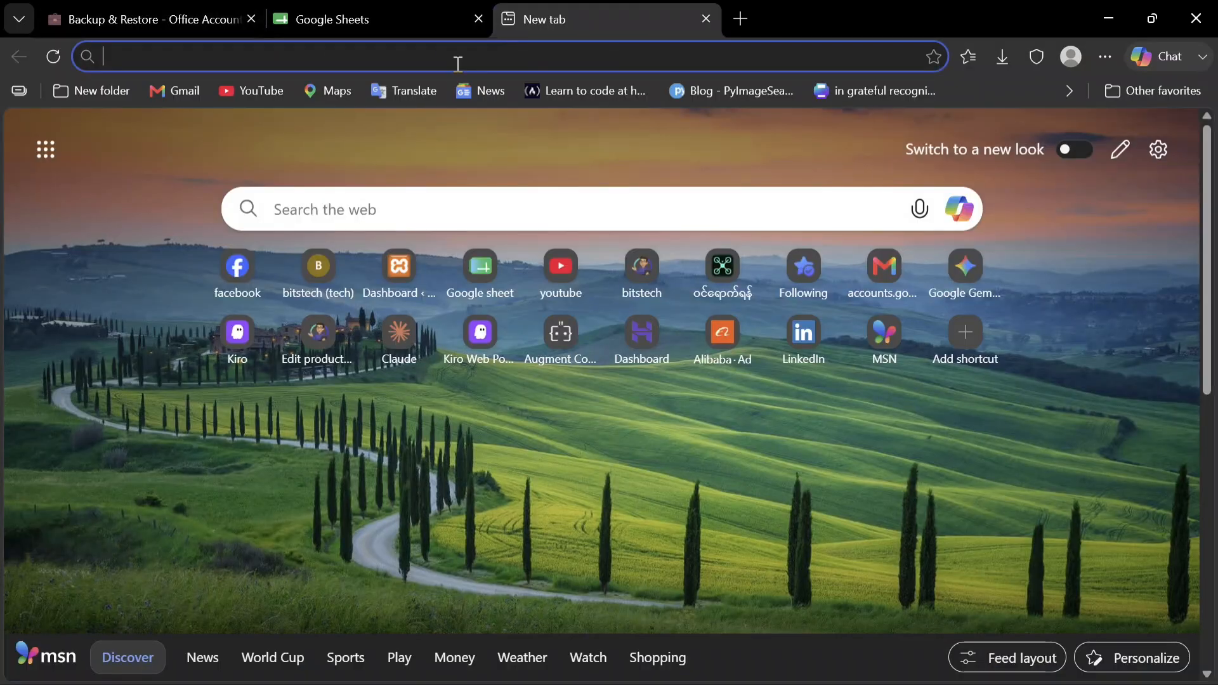
left_click(457, 64)
type("python id")
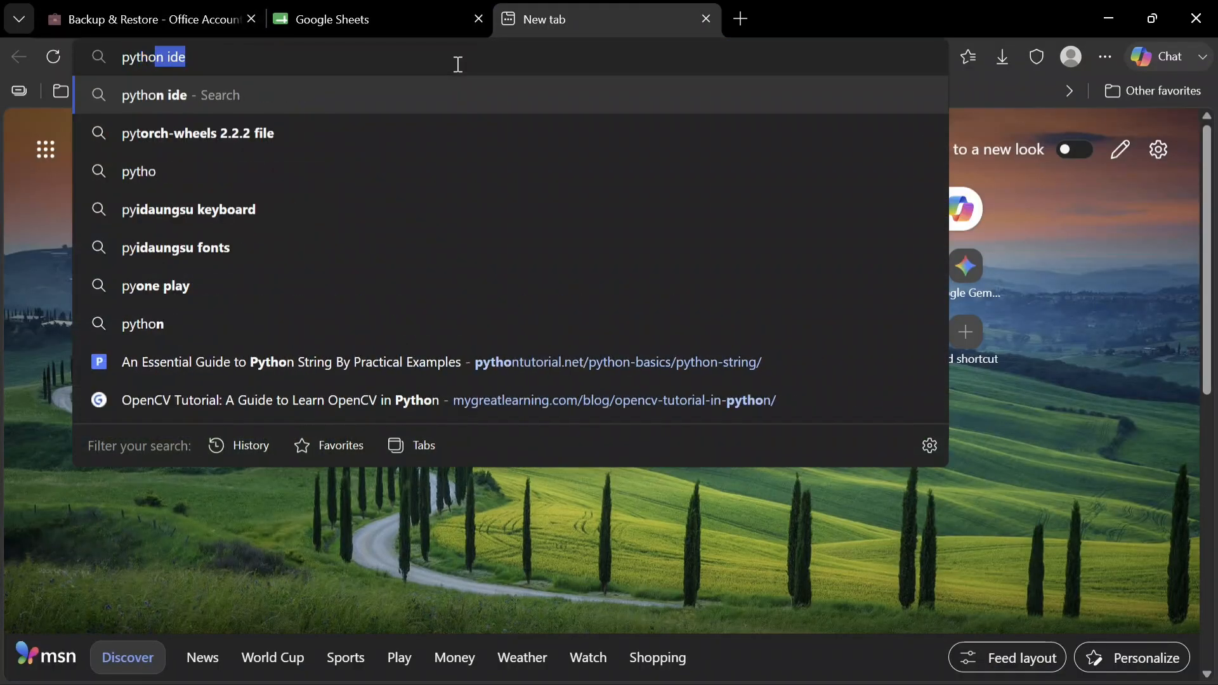
type("e")
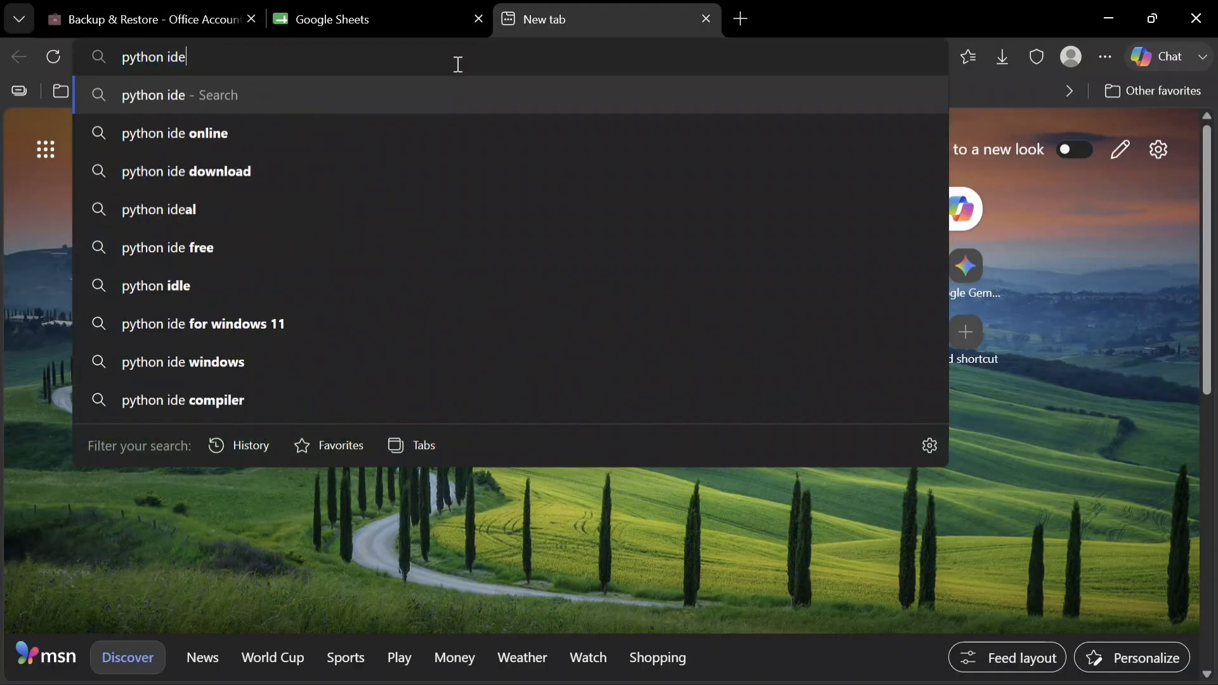
key("BackSpace")
key("BackSpace")
key("BackSpace")
type("2")
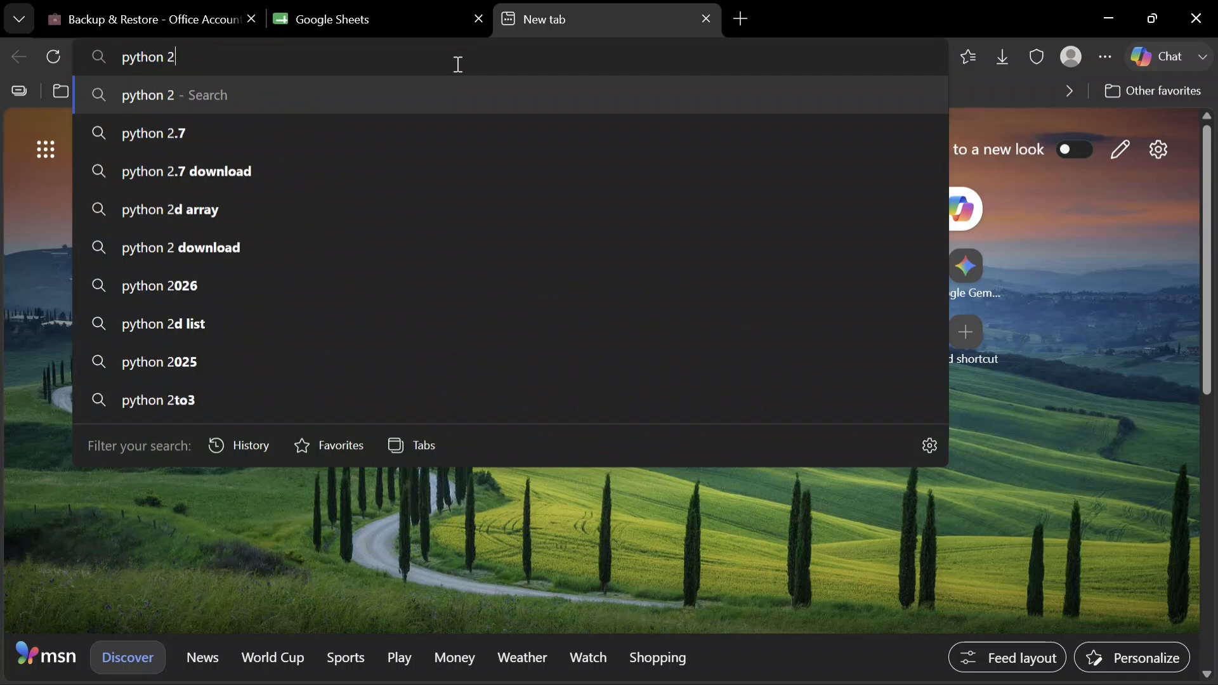
key("BackSpace")
type("3")
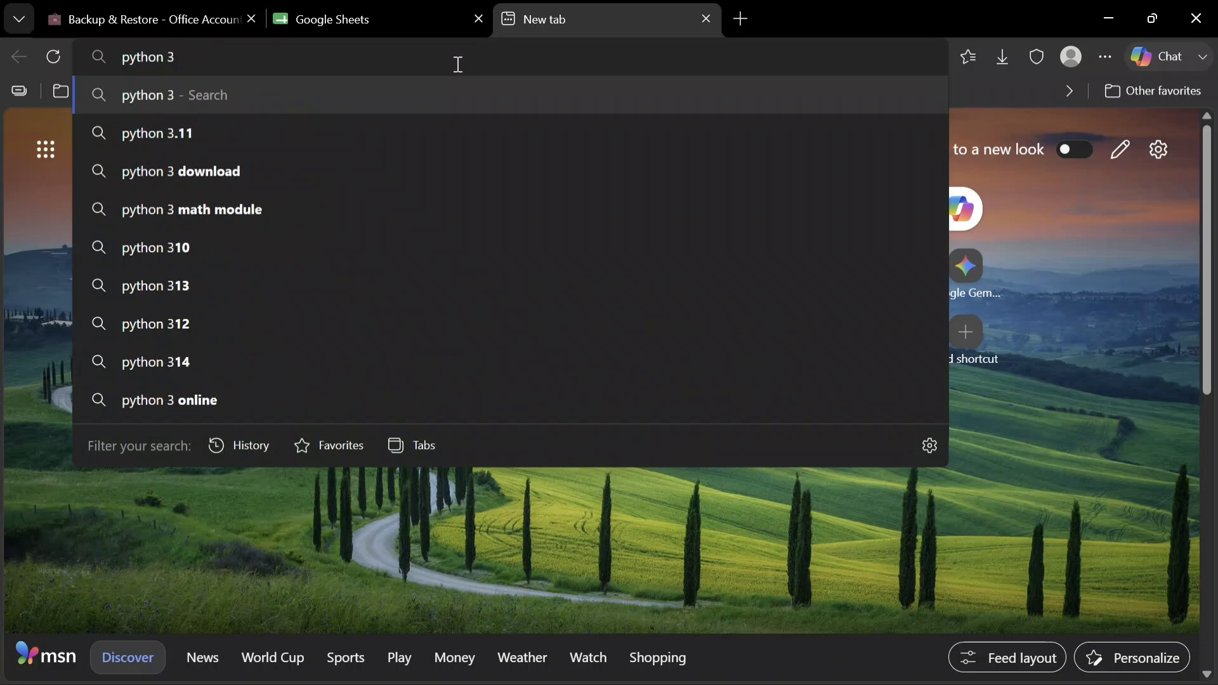
type(".7")
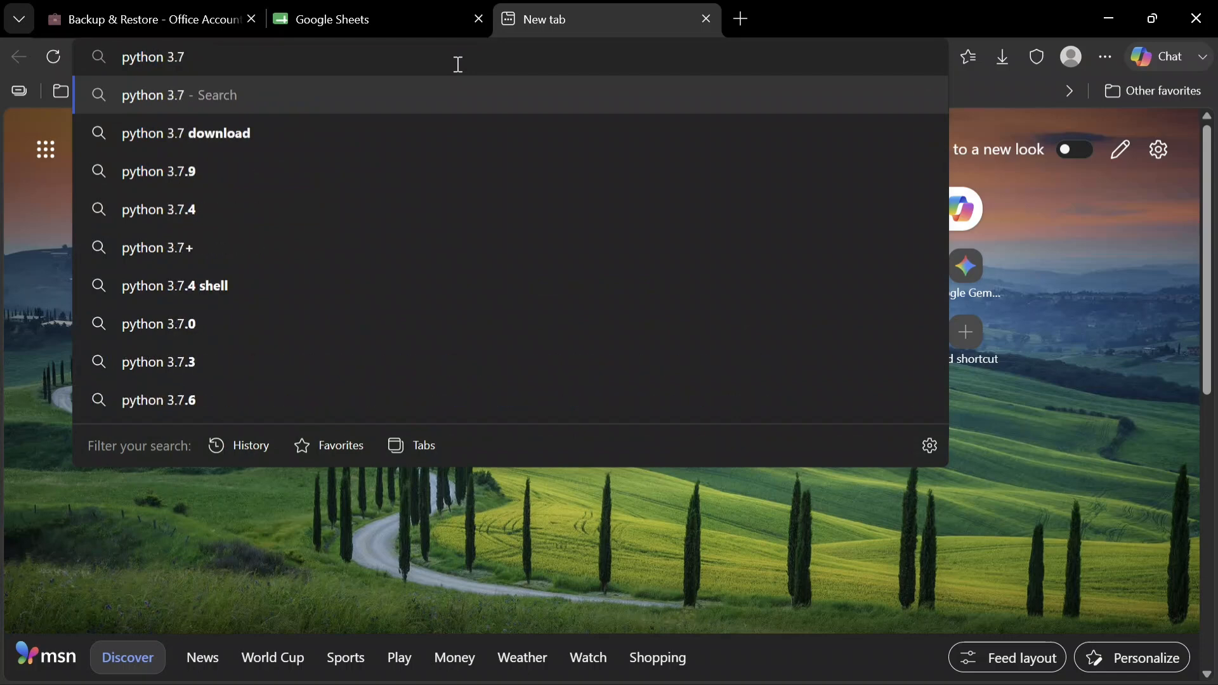
key("Return")
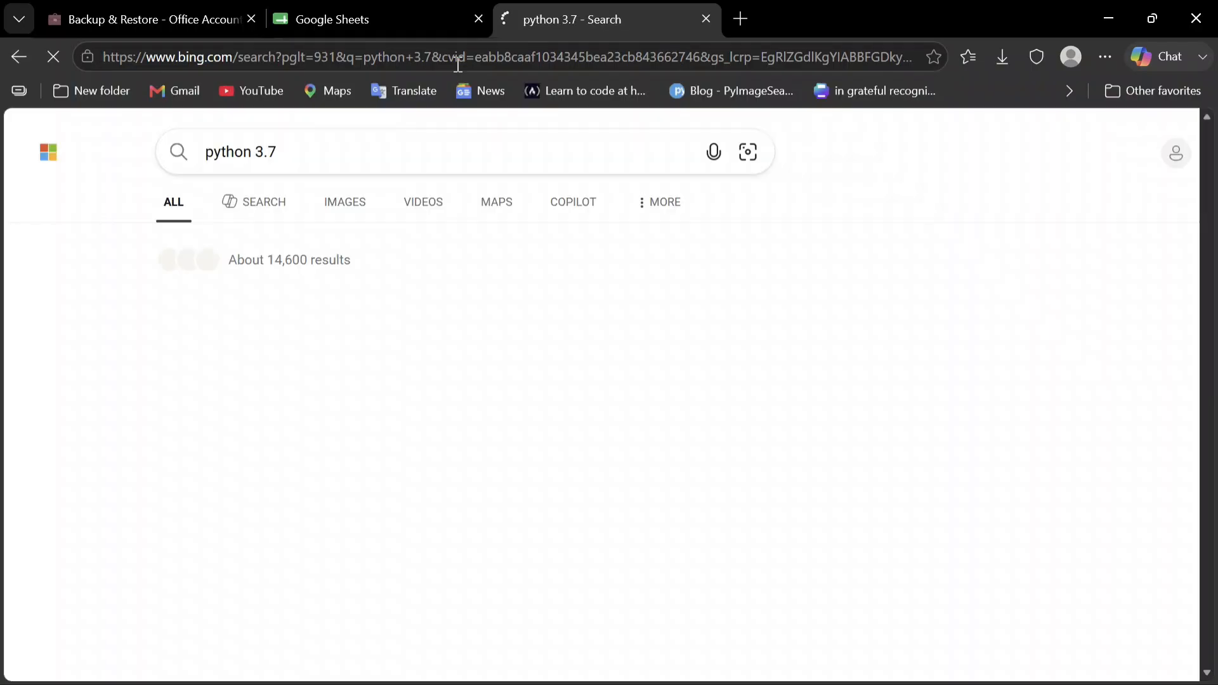
- Change the search to 'python software download' and open the official Download Python | Python.org result
scroll(304, 356, "down", 5)
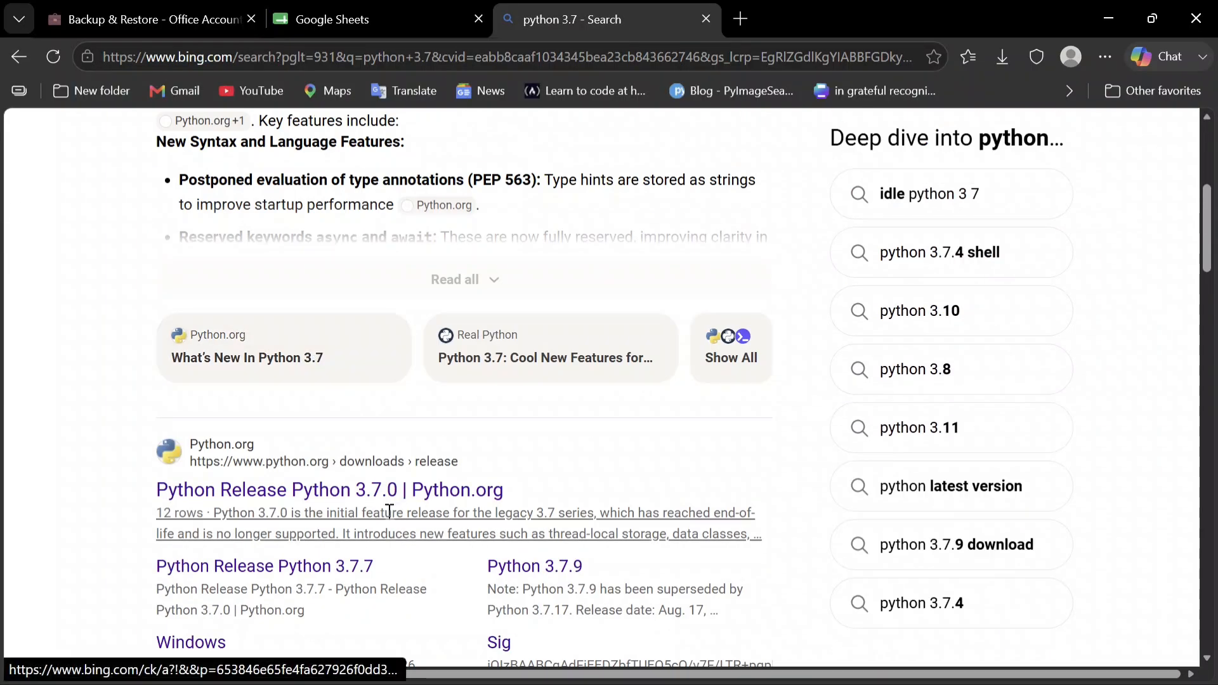
scroll(284, 490, "up", 5)
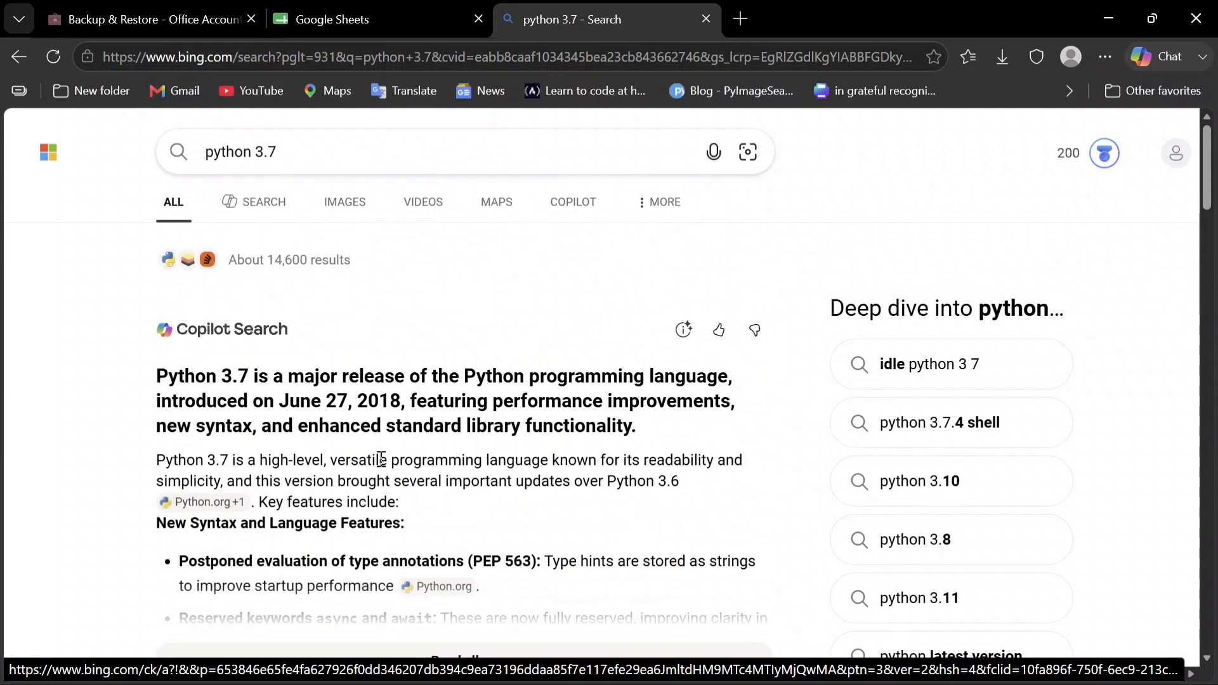
left_click(265, 150)
double_click(265, 150)
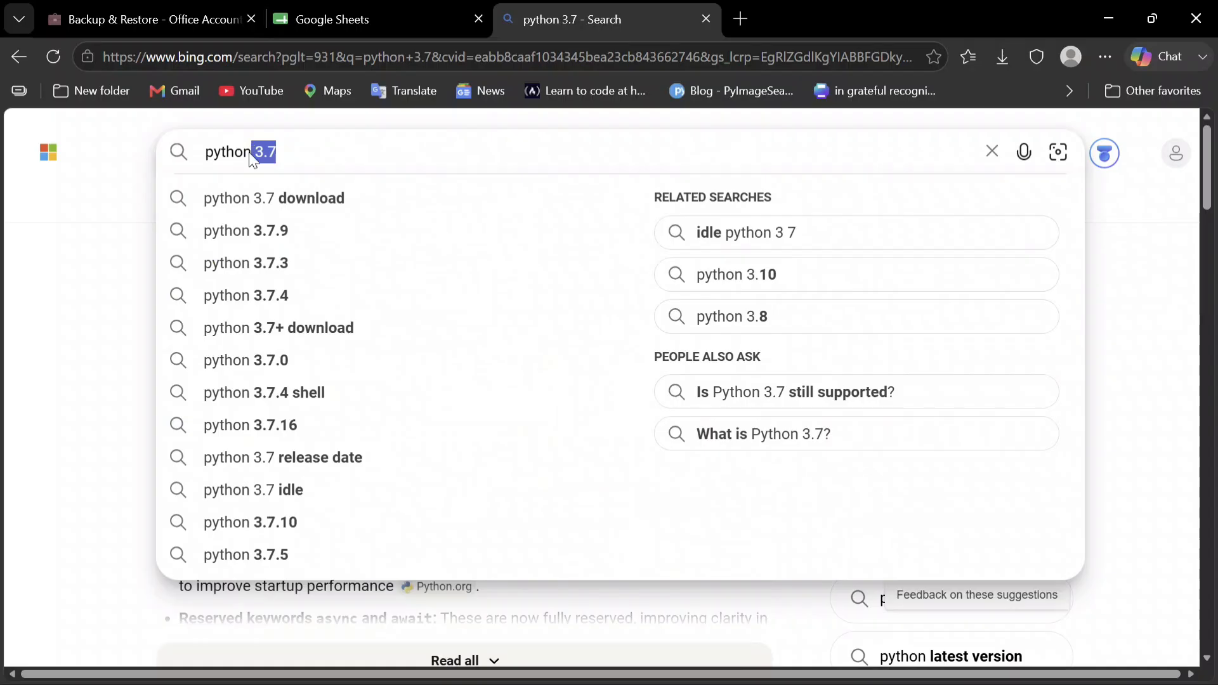
key("Return")
left_click(313, 150)
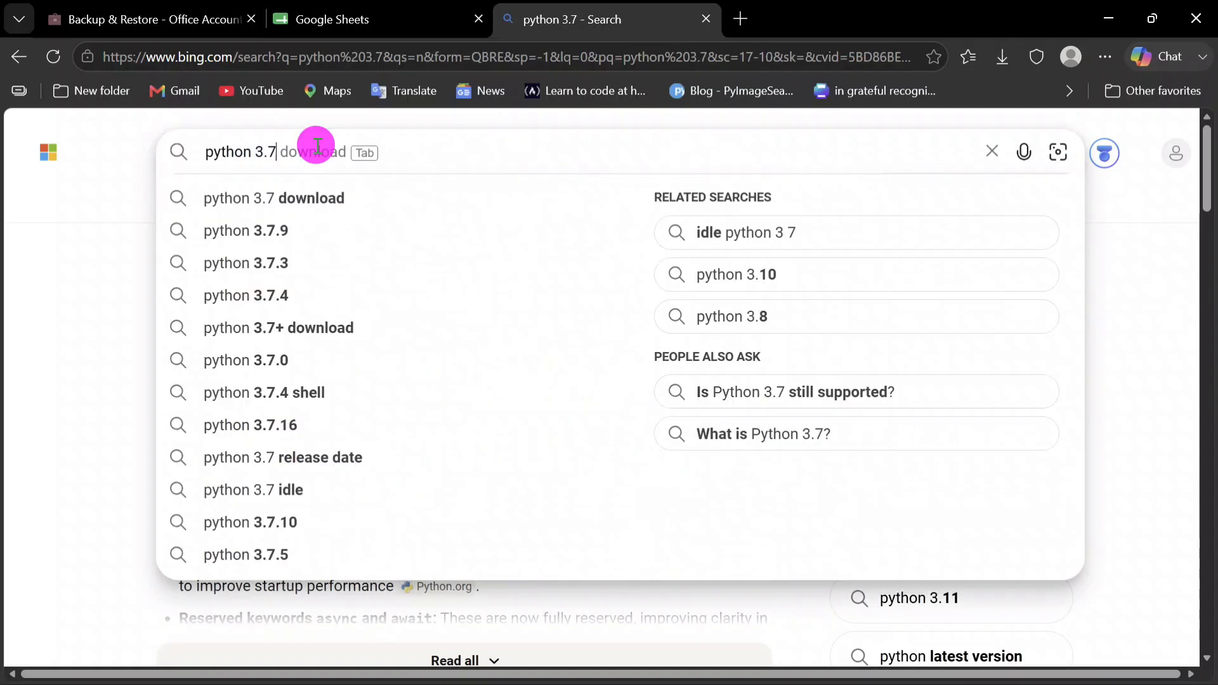
key("BackSpace")
key("BackSpace")
key("BackSpace")
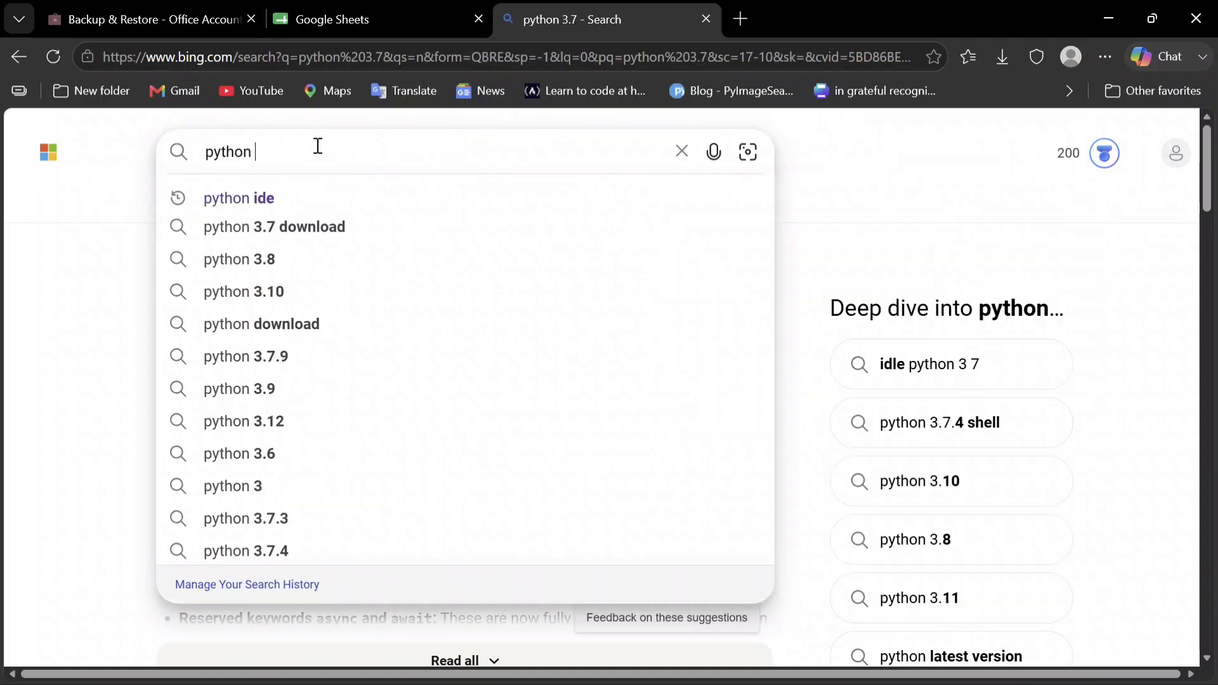
type("softmax")
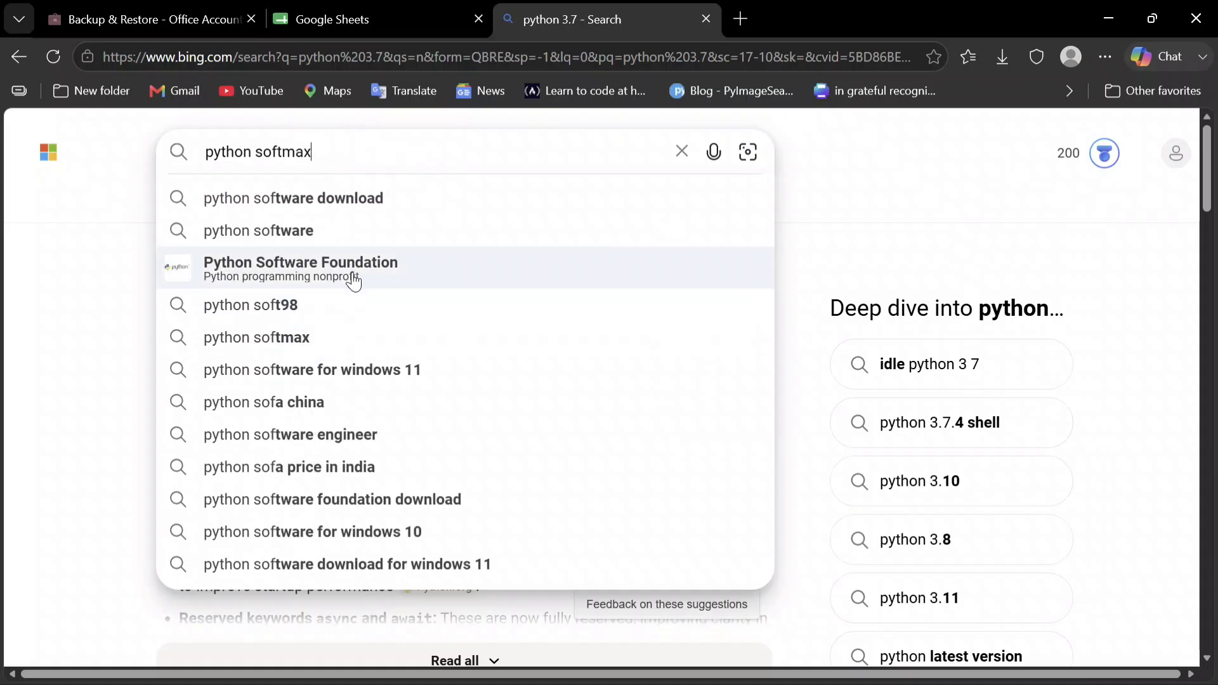
left_click(352, 203)
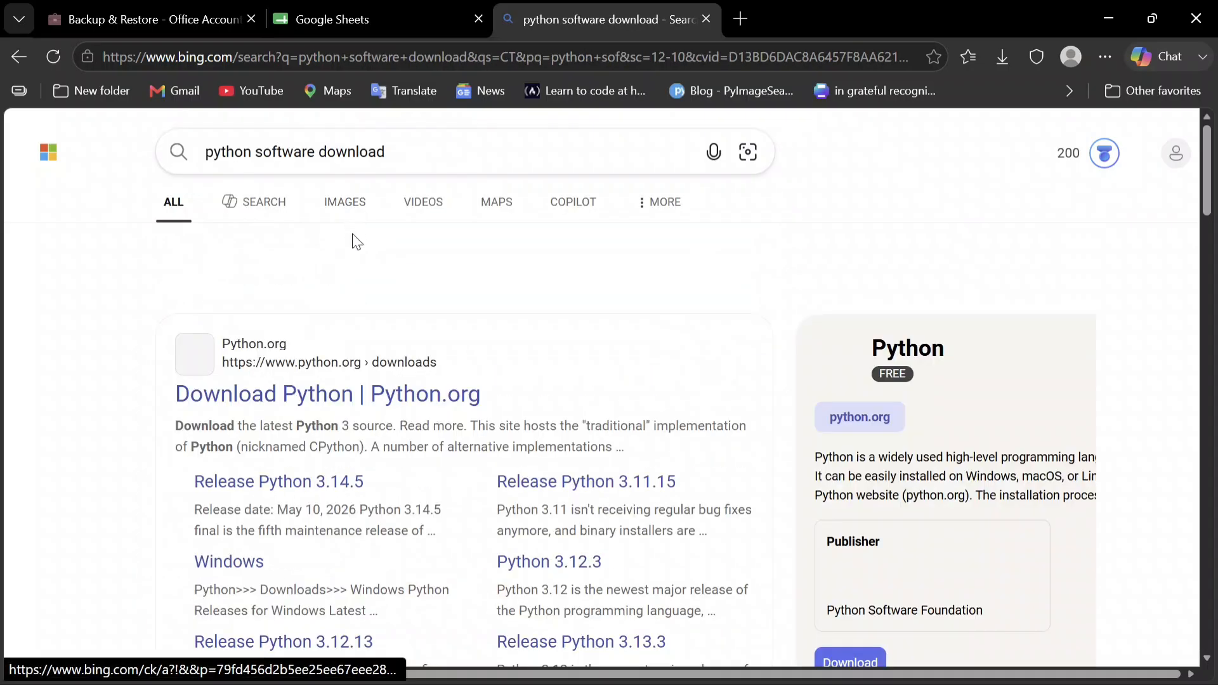
left_click(340, 392)
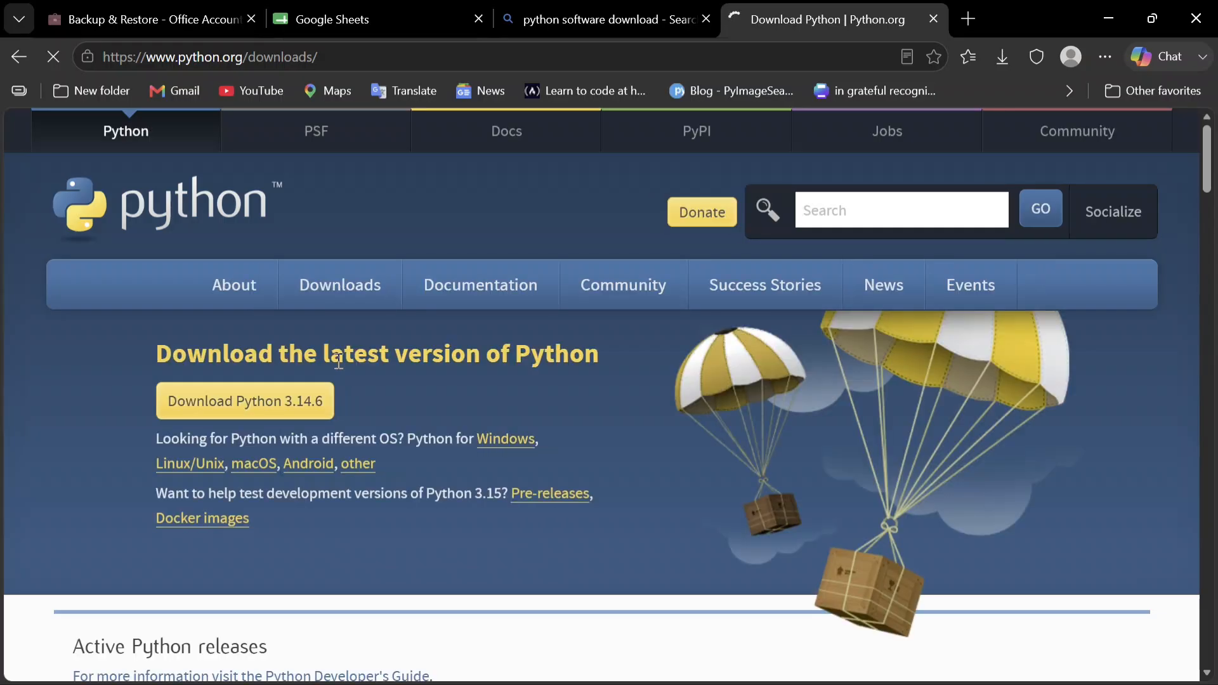
scroll(438, 381, "down", 3)
scroll(445, 358, "up", 3)
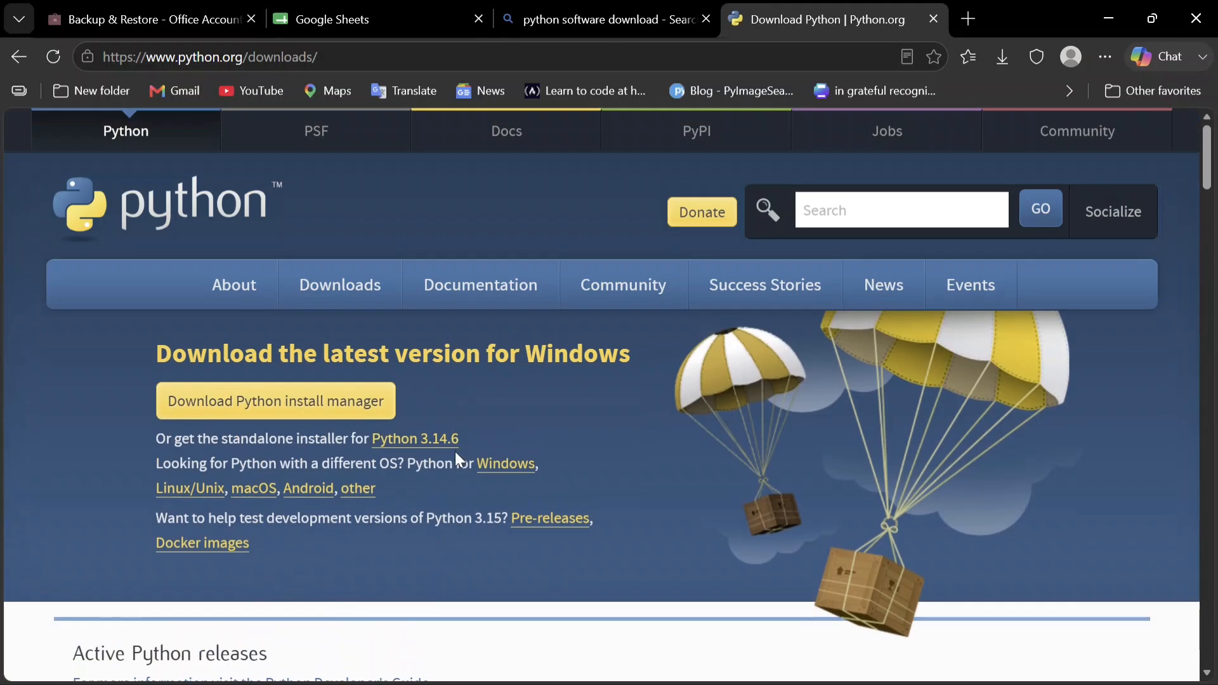
scroll(463, 494, "down", 9)
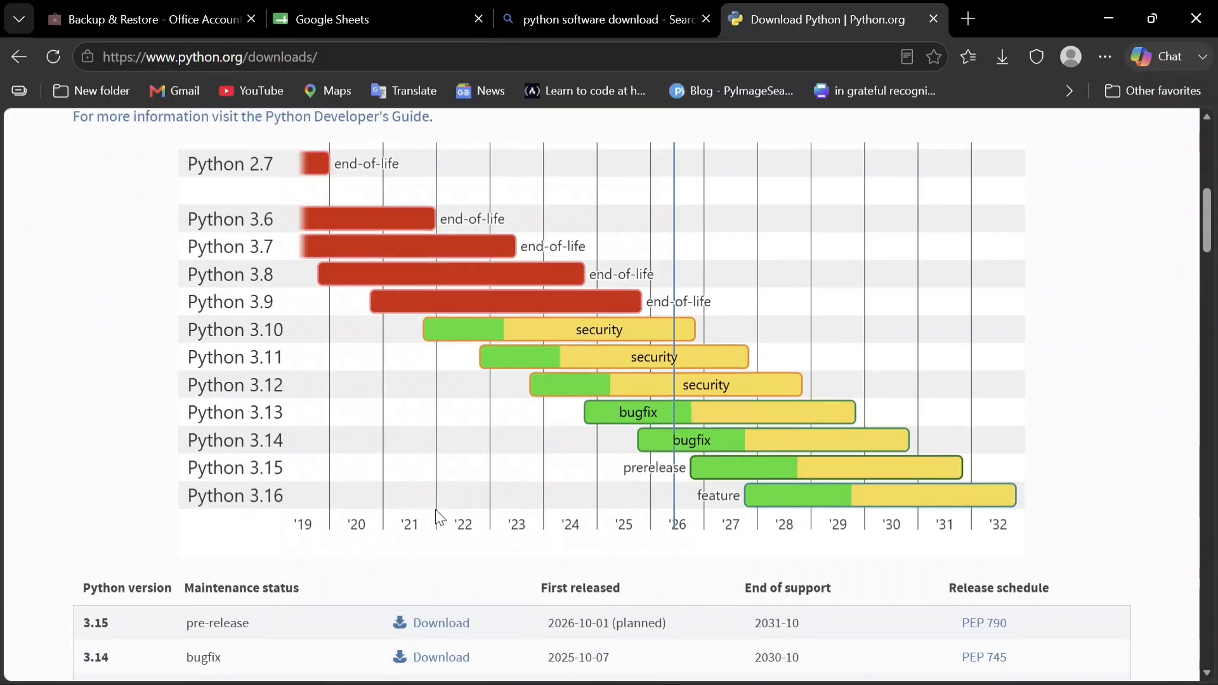
scroll(427, 495, "up", 8)
scroll(412, 485, "down", 6)
scroll(463, 500, "up", 6)
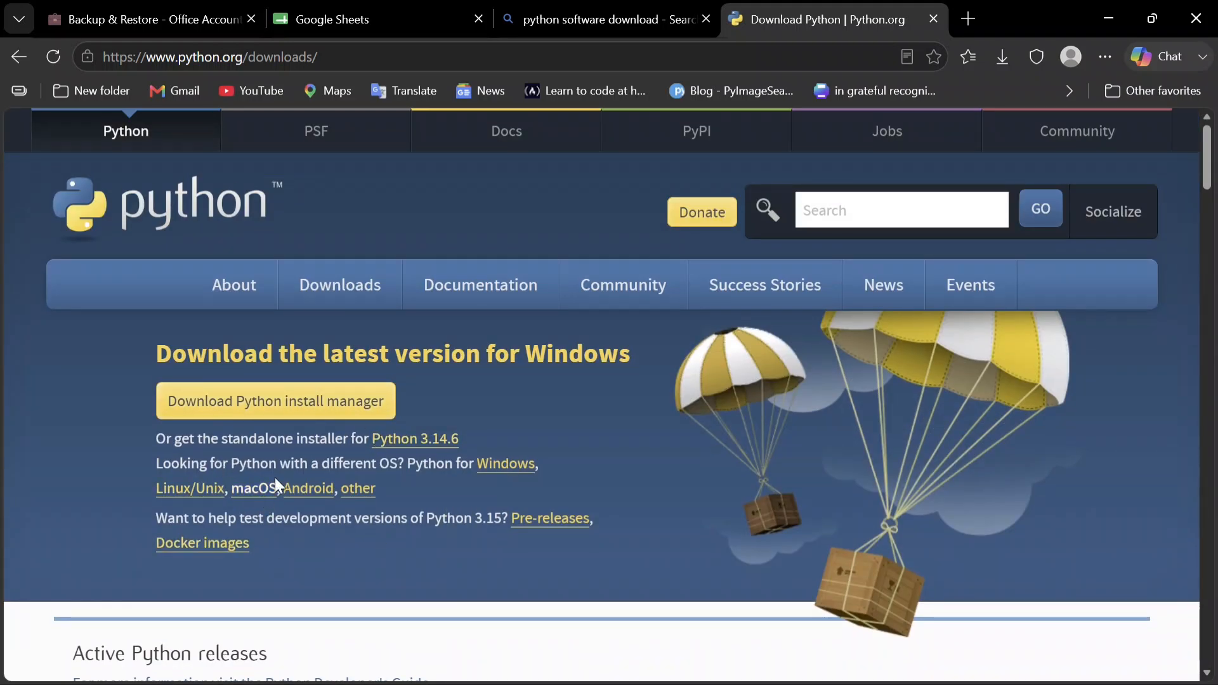
left_click(510, 463)
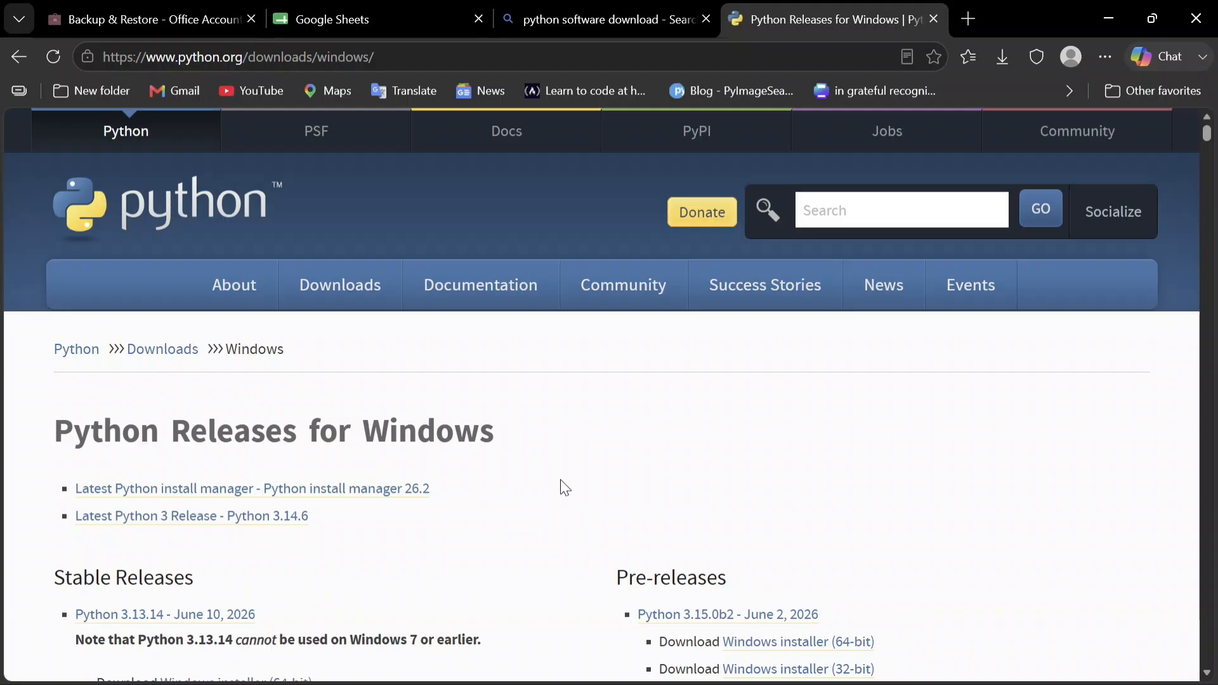
scroll(511, 495, "down", 8)
scroll(496, 490, "up", 6)
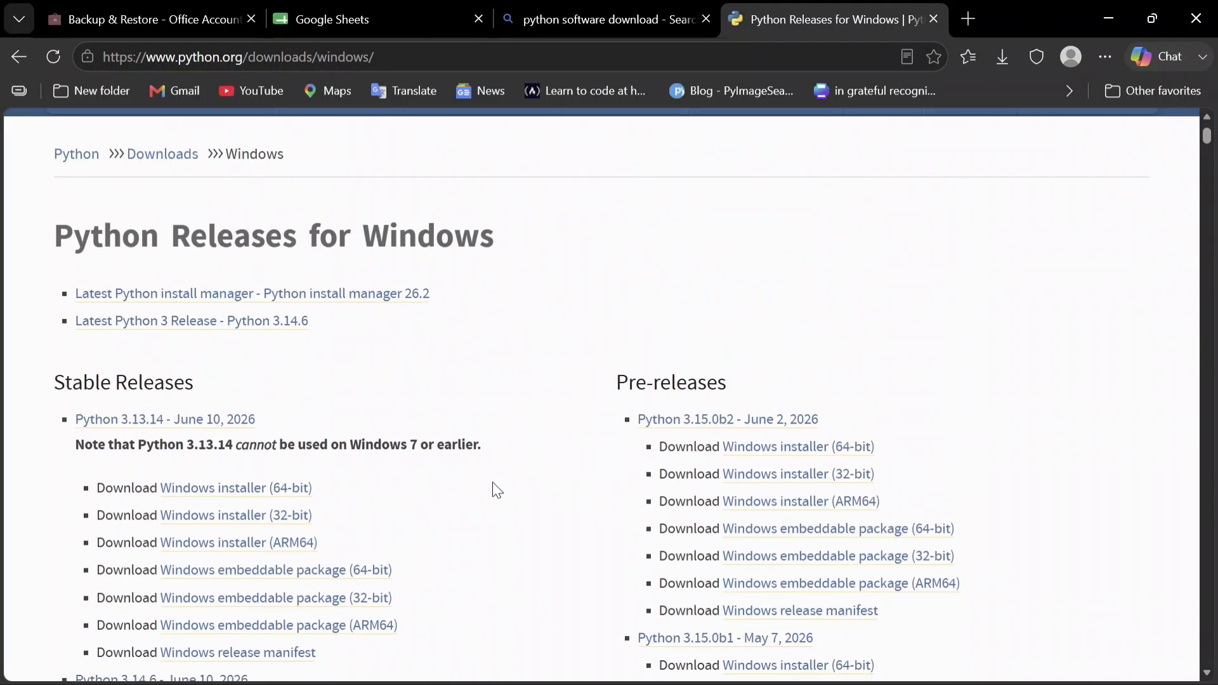
scroll(492, 489, "down", 2)
scroll(492, 489, "up", 2)
left_click(198, 423)
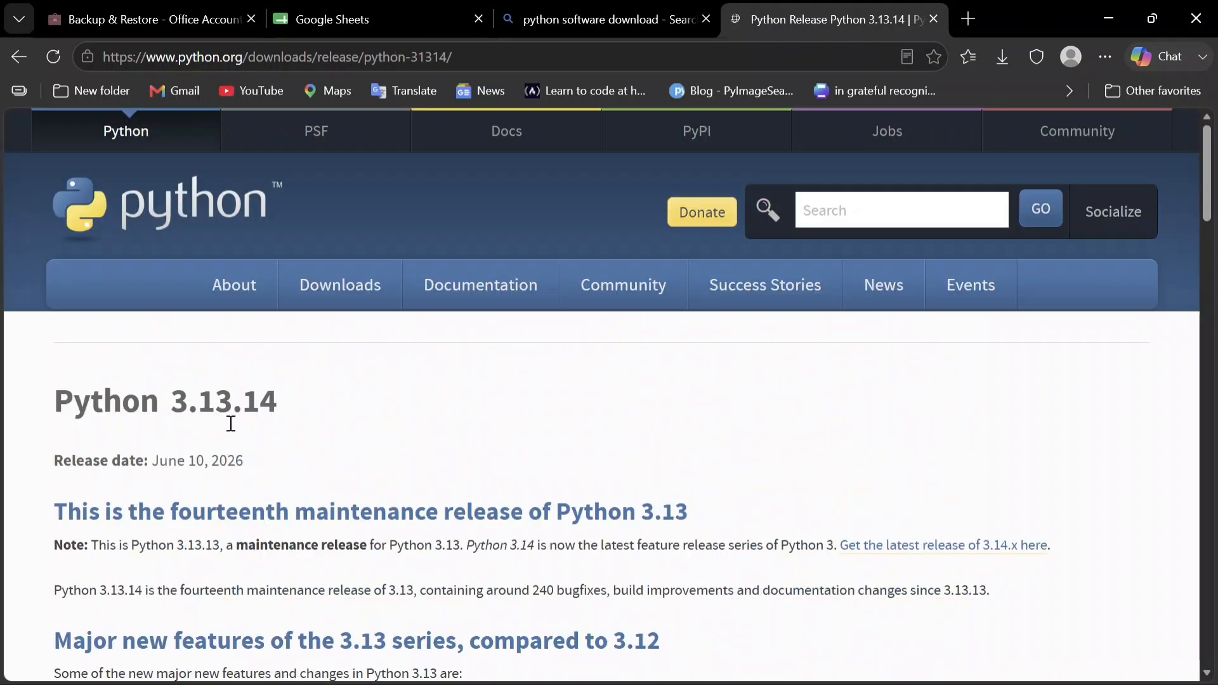
scroll(541, 489, "down", 6)
scroll(542, 485, "down", 10)
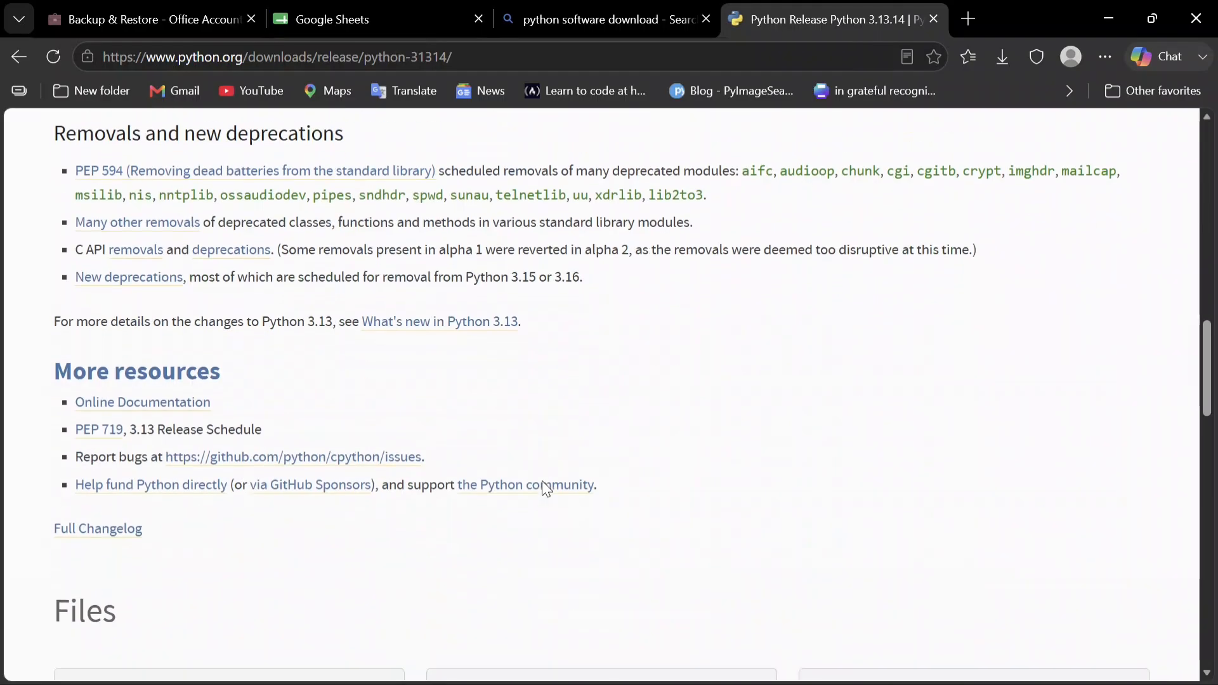
scroll(543, 488, "up", 6)
scroll(544, 488, "down", 8)
scroll(546, 489, "down", 6)
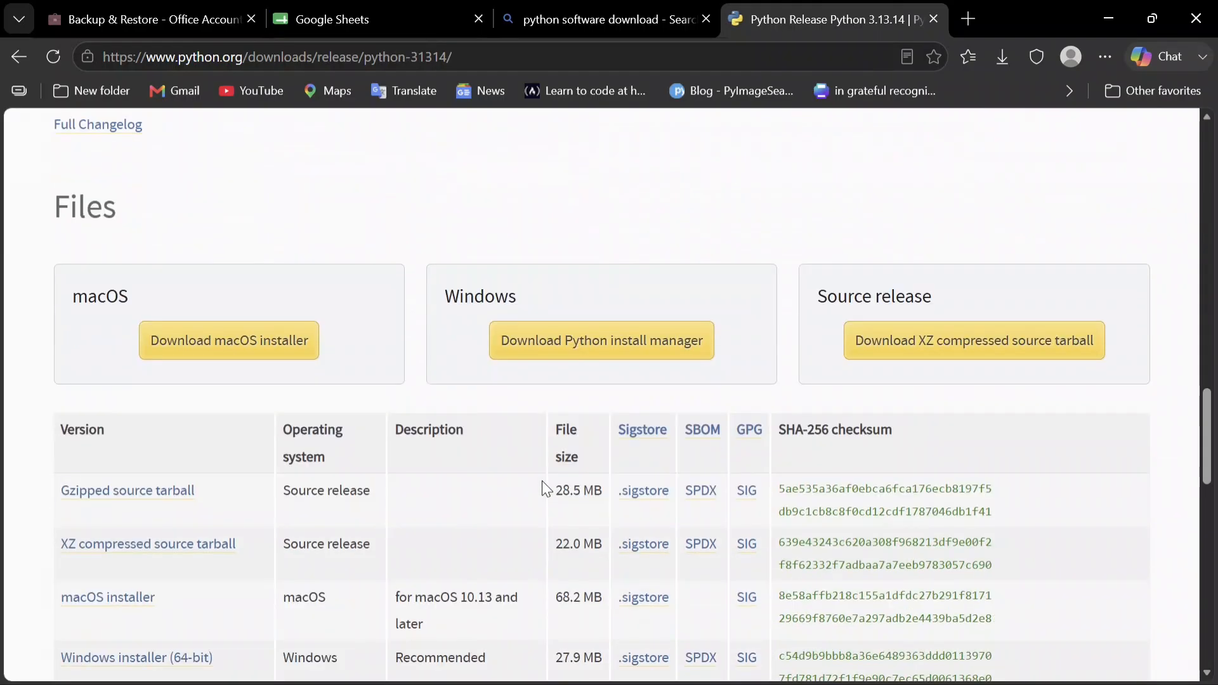
scroll(544, 488, "up", 6)
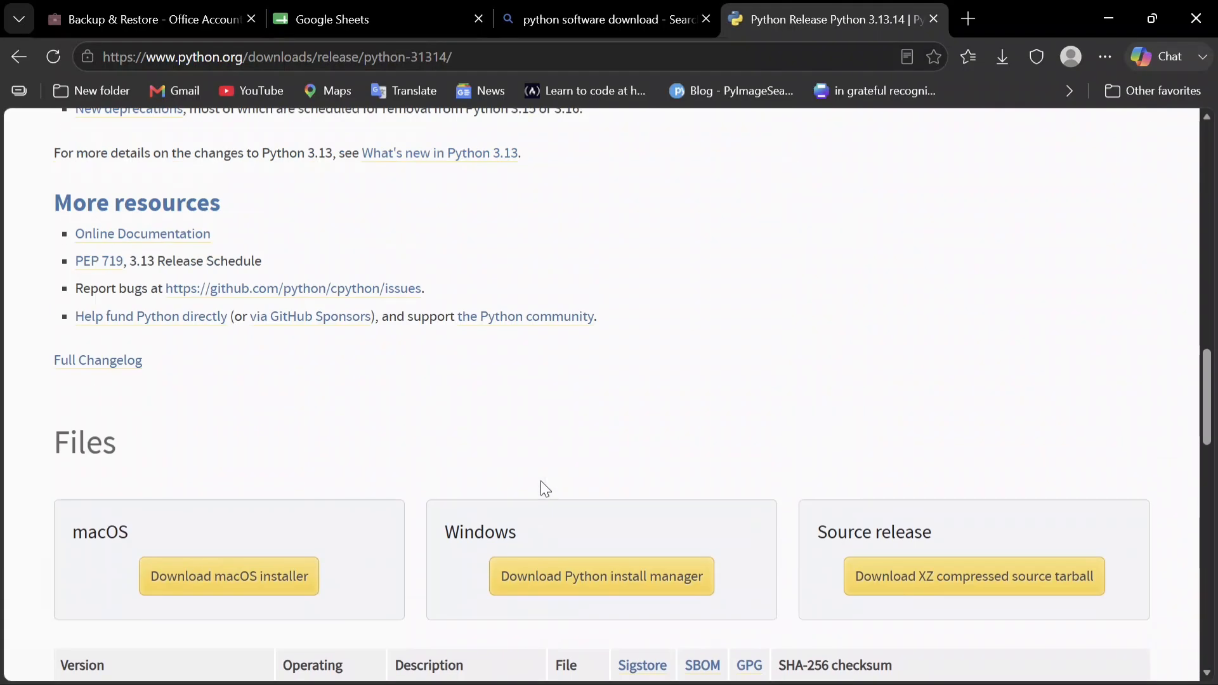
scroll(530, 573, "up", 8)
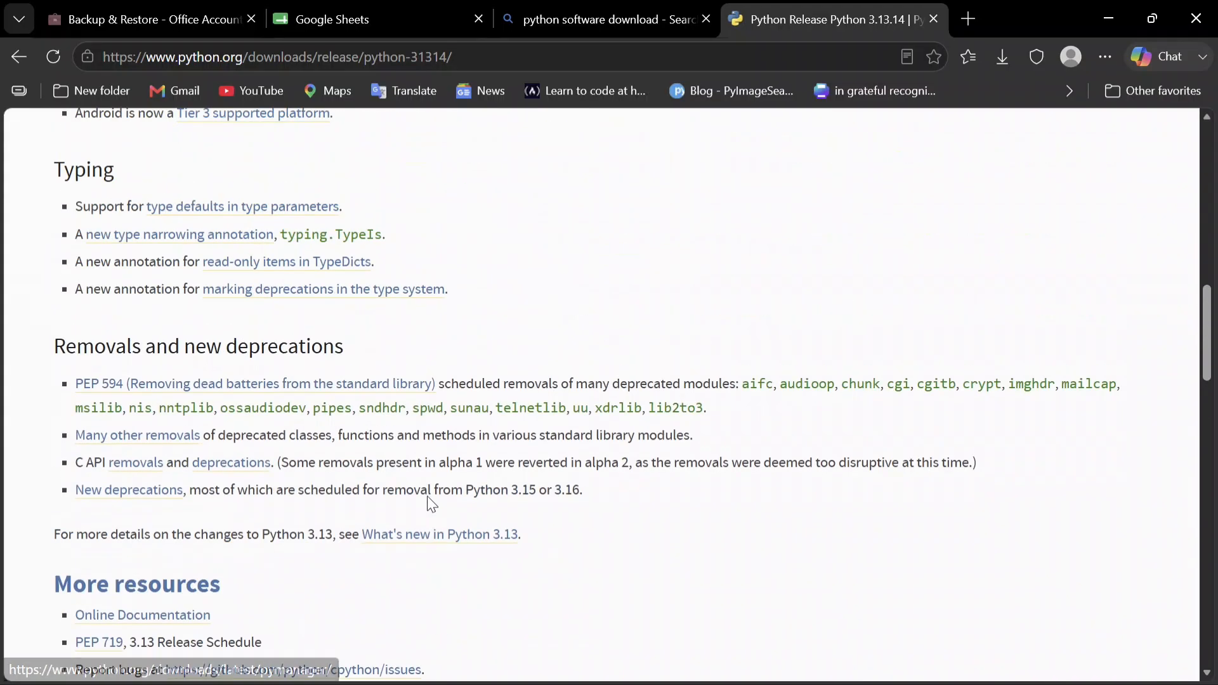
scroll(536, 497, "up", 10)
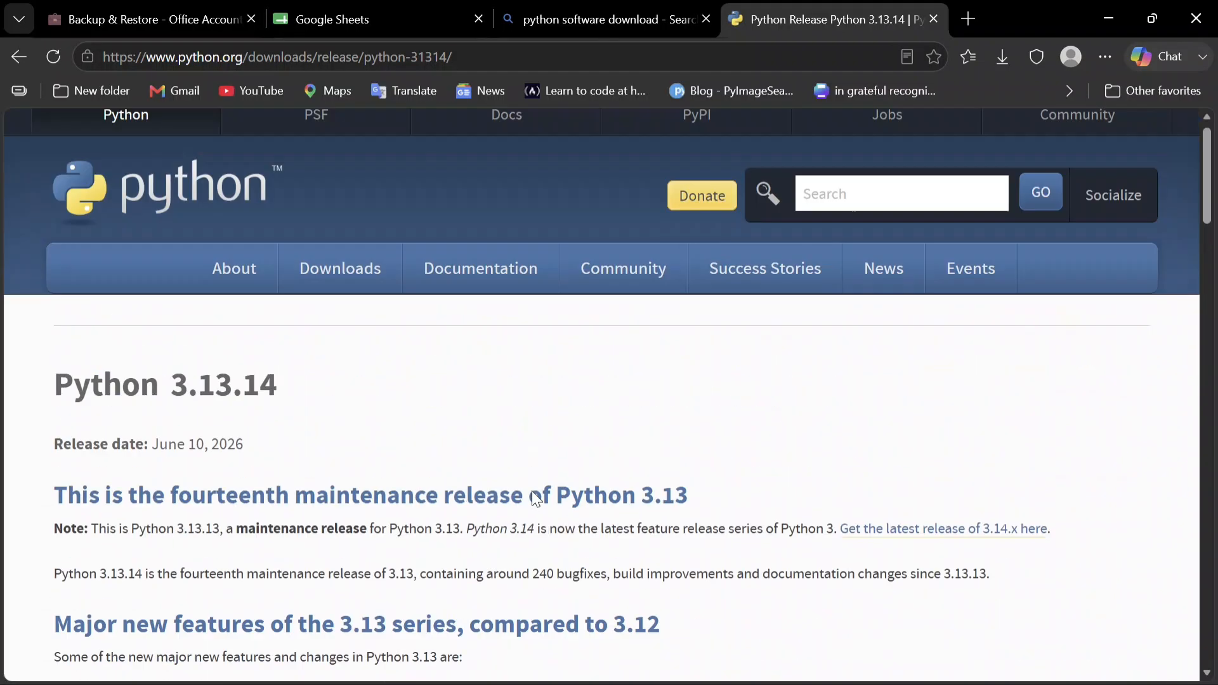
left_click(364, 299)
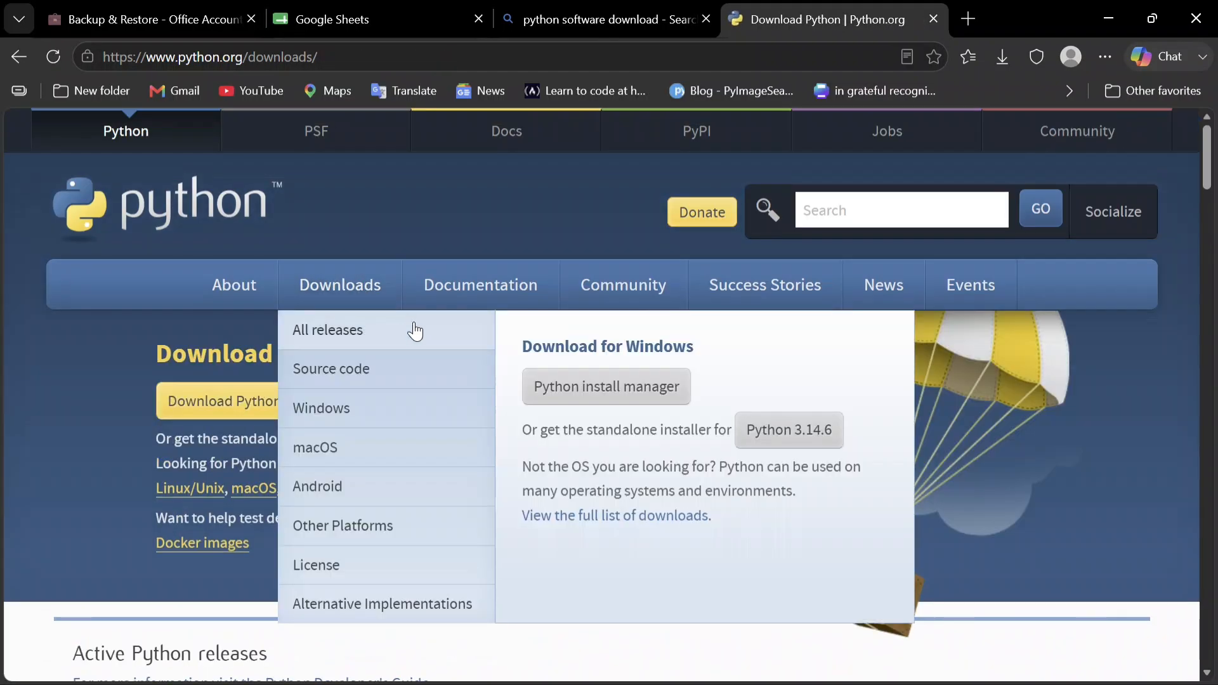
- Download the Python 3.14.6 Windows installer from python.org
left_click(791, 427)
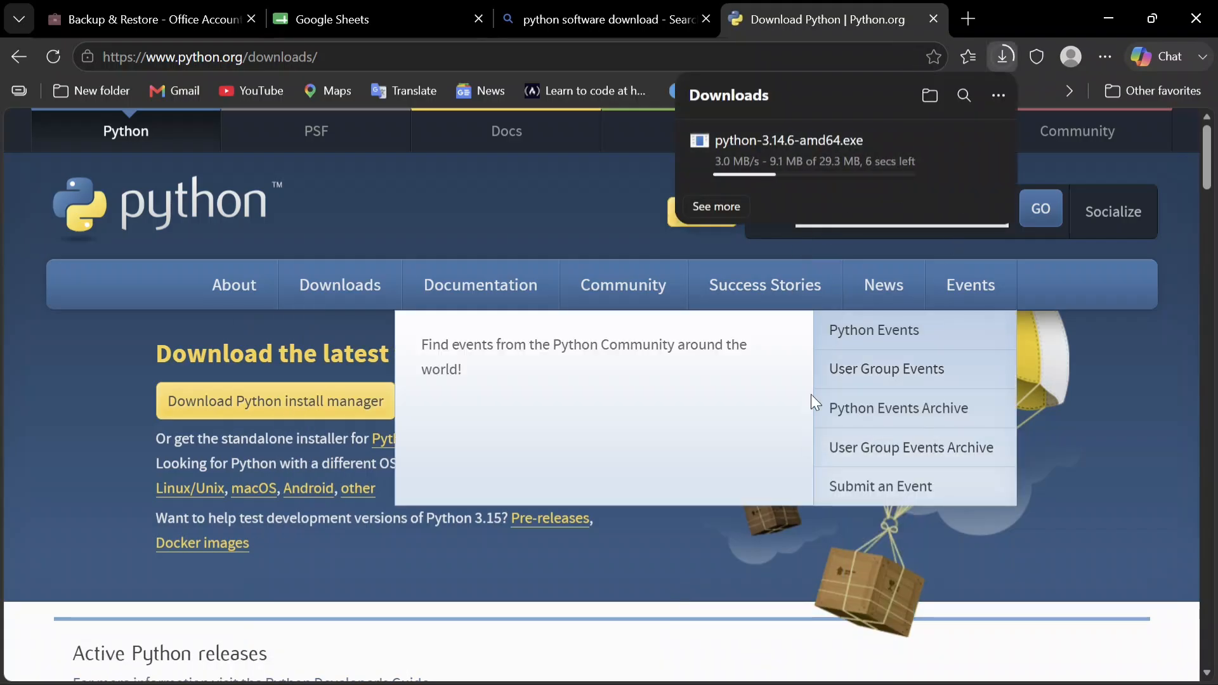
mouse_move(955, 156)
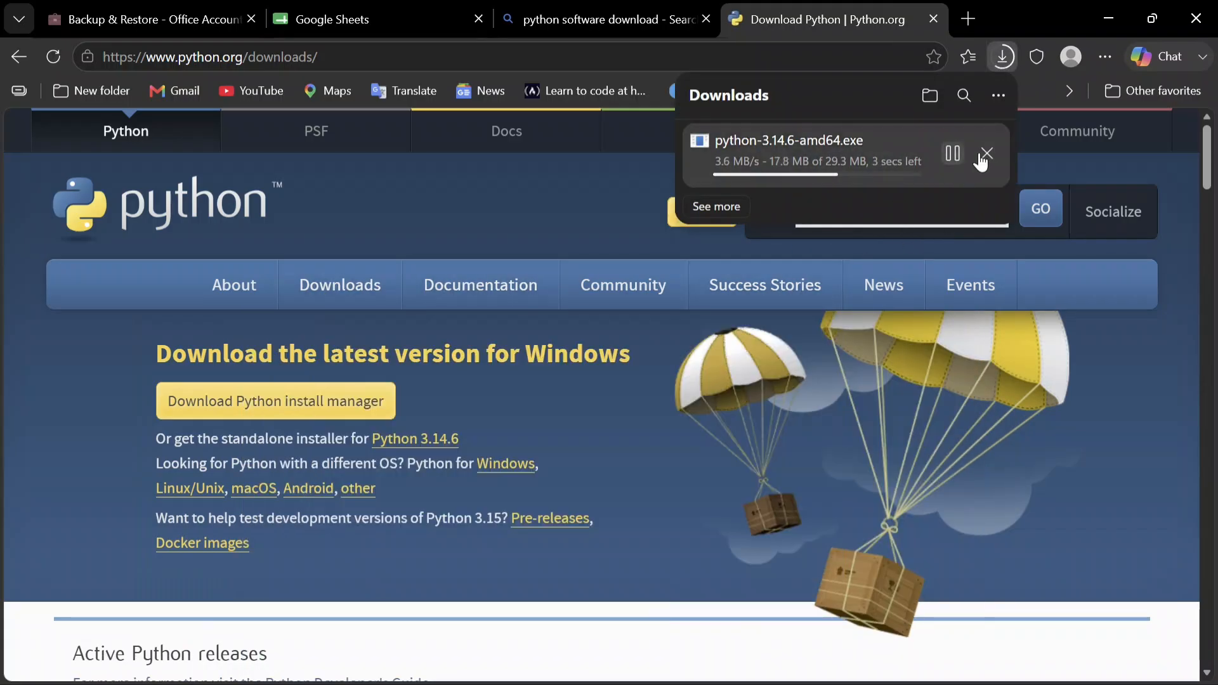
mouse_move(876, 371)
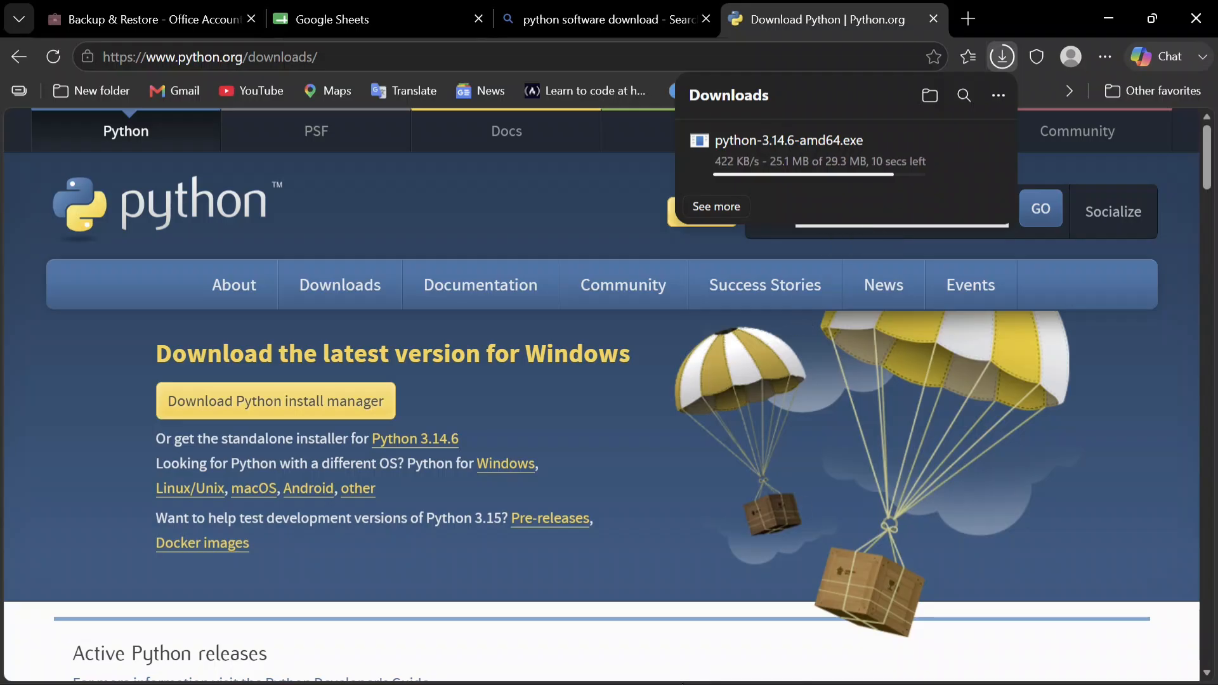
- Return to Edge through Start search and open the downloaded python-3.14.6-amd64.exe installer
key("super")
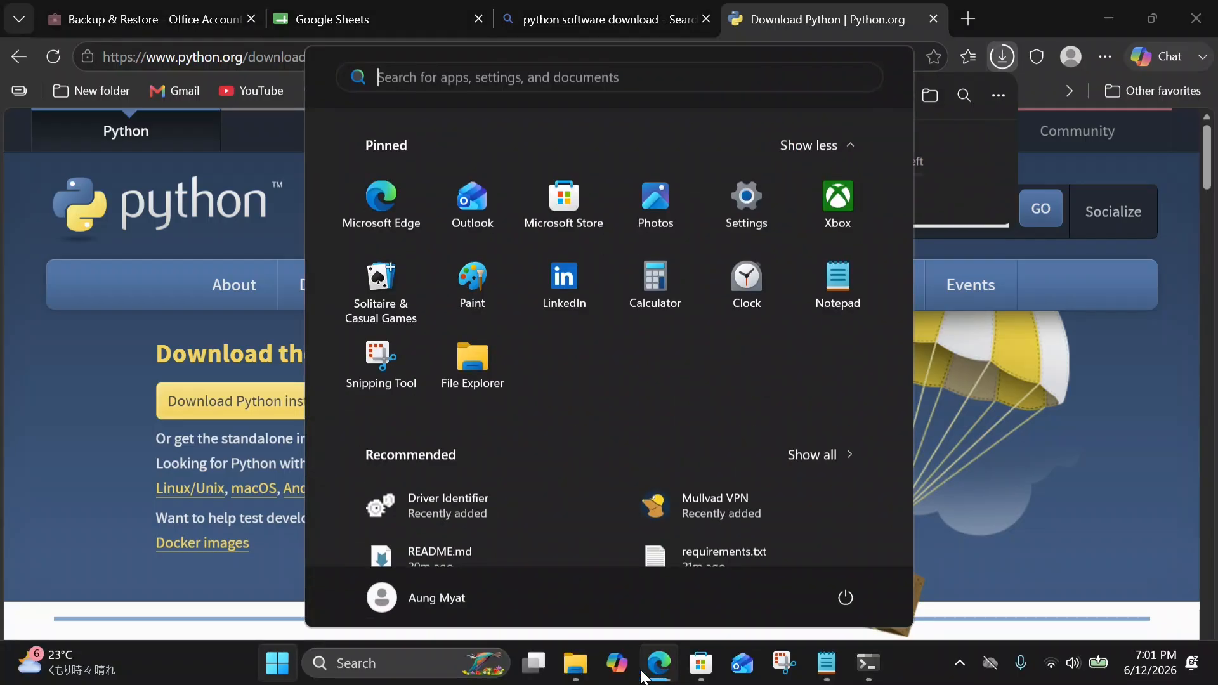
mouse_move(653, 676)
left_click(424, 664)
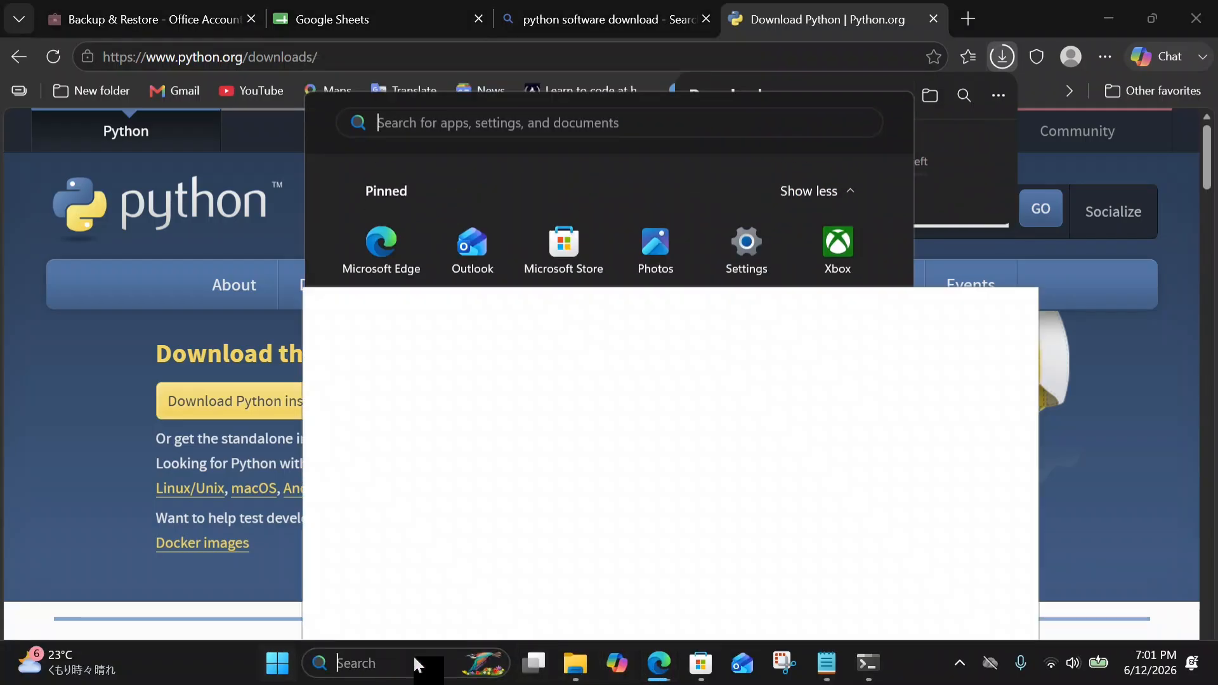
type("exceld")
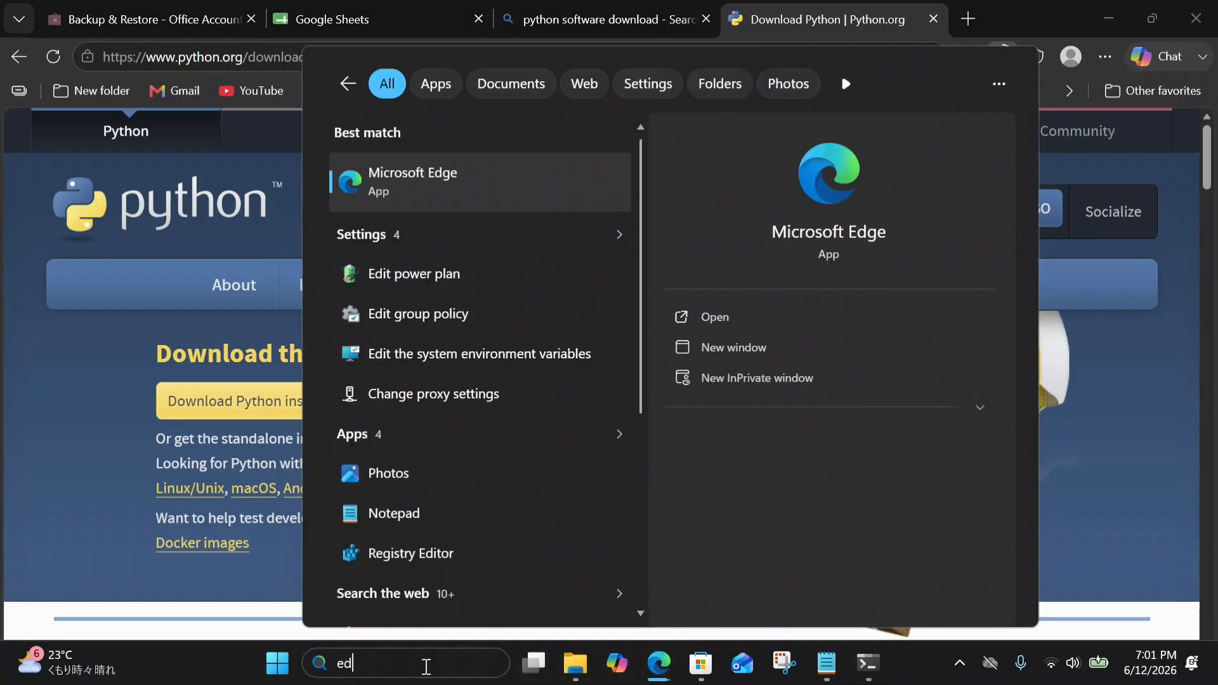
key("Return")
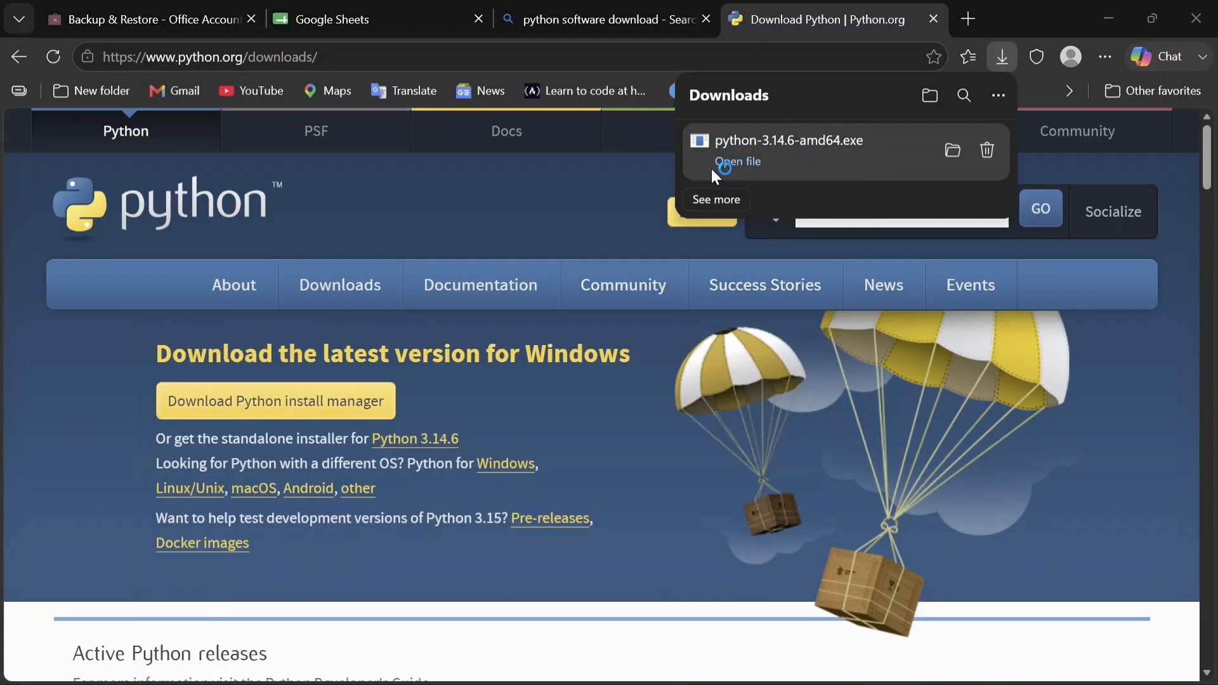
left_click(736, 163)
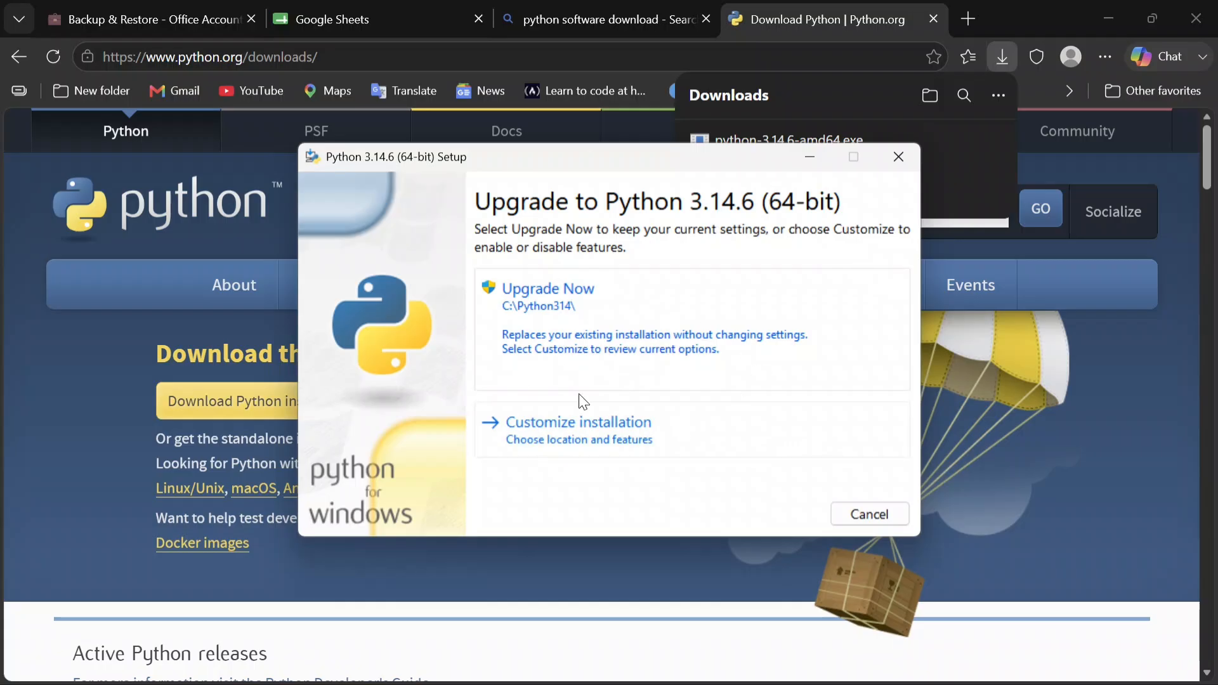
- Start a customized Python 3.14.6 install with default features and advanced options, approving admin permission
left_click(624, 444)
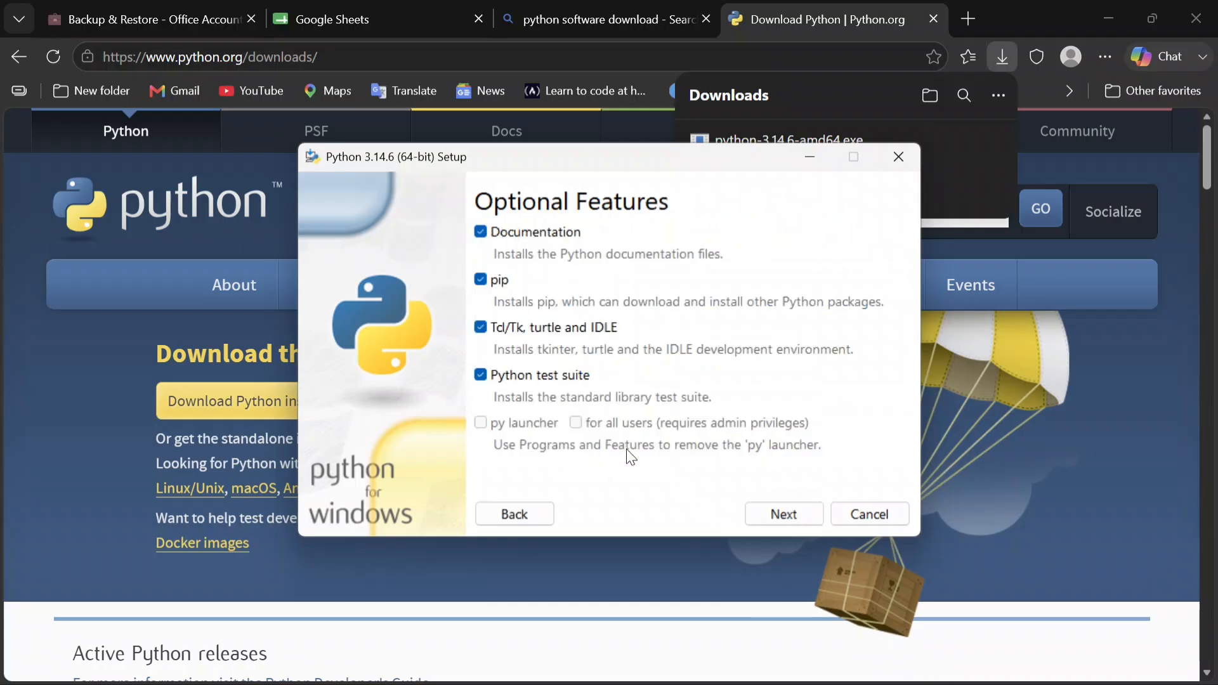
left_click(775, 511)
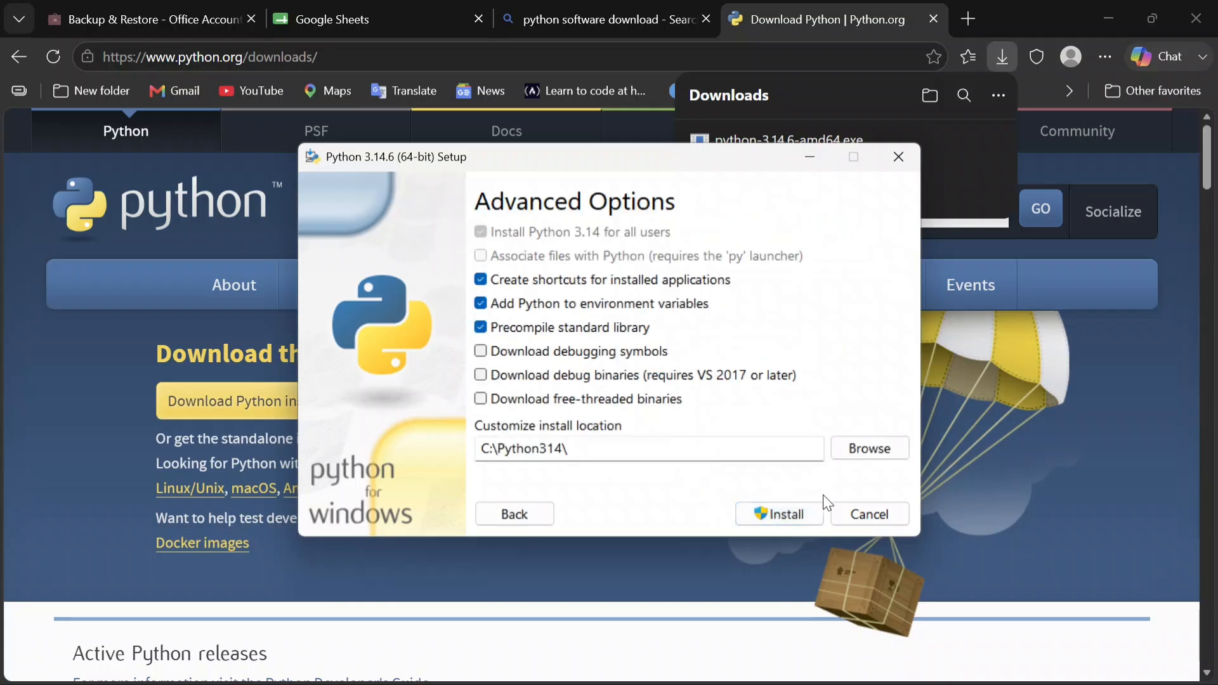
left_click(790, 515)
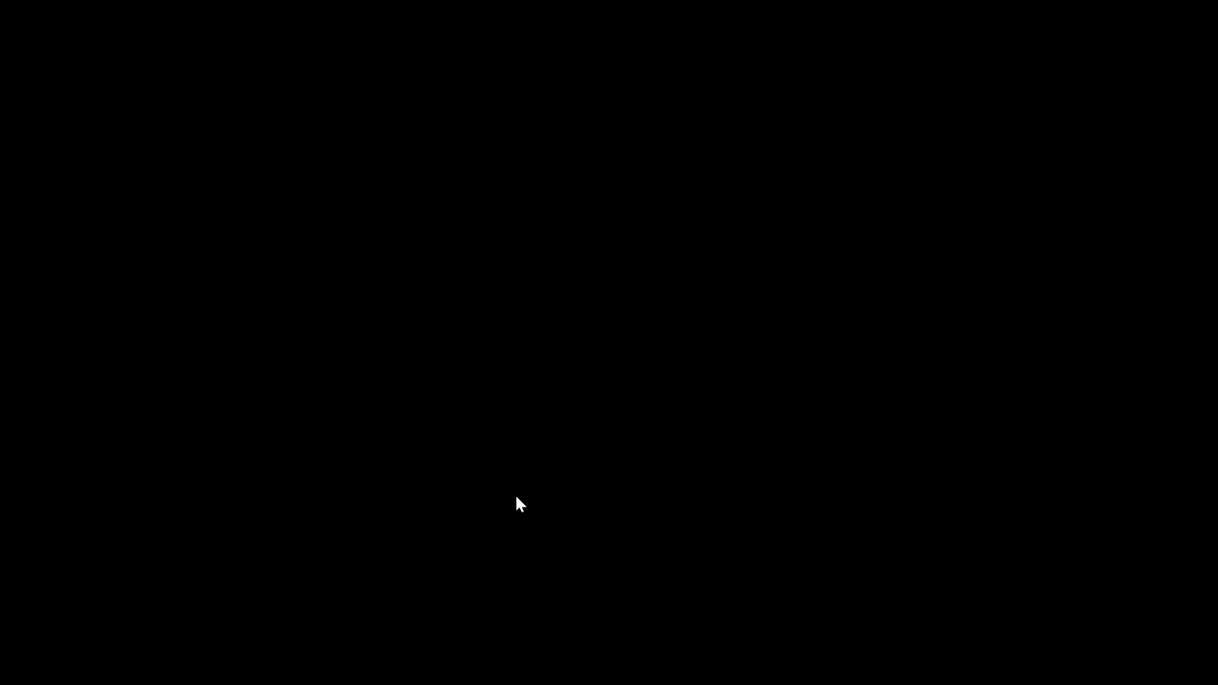
left_click(515, 493)
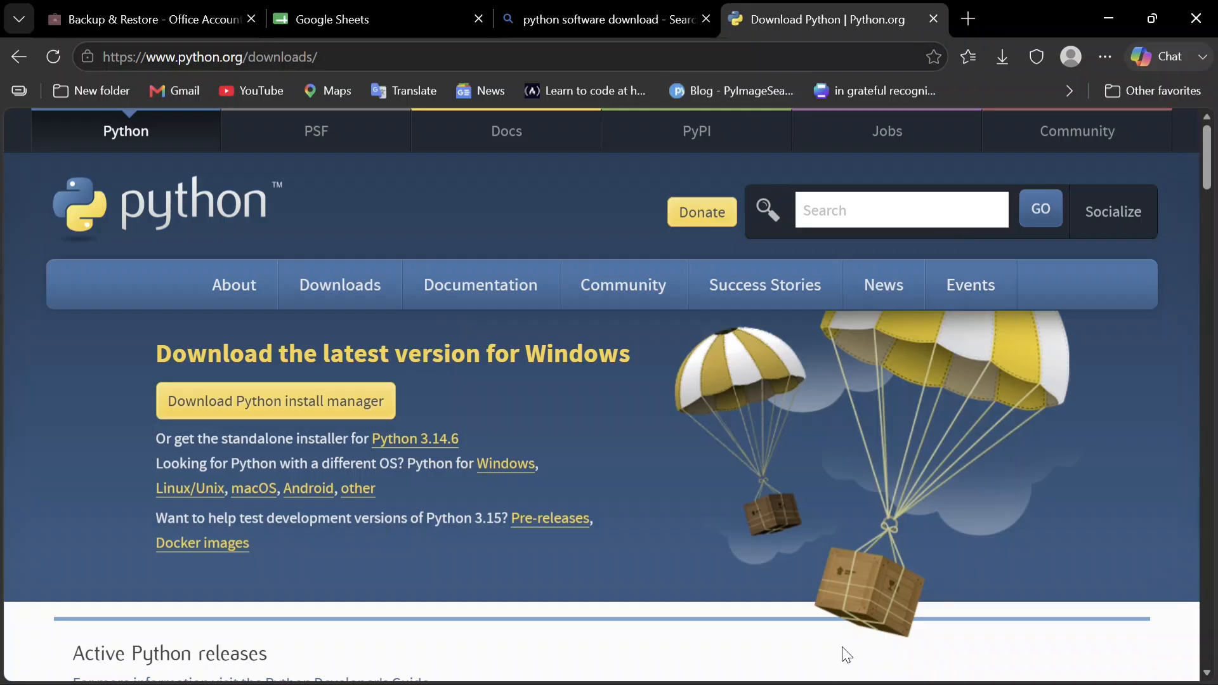
- Wait for the installation to finish and close the 'Setup was successful' window
key("super")
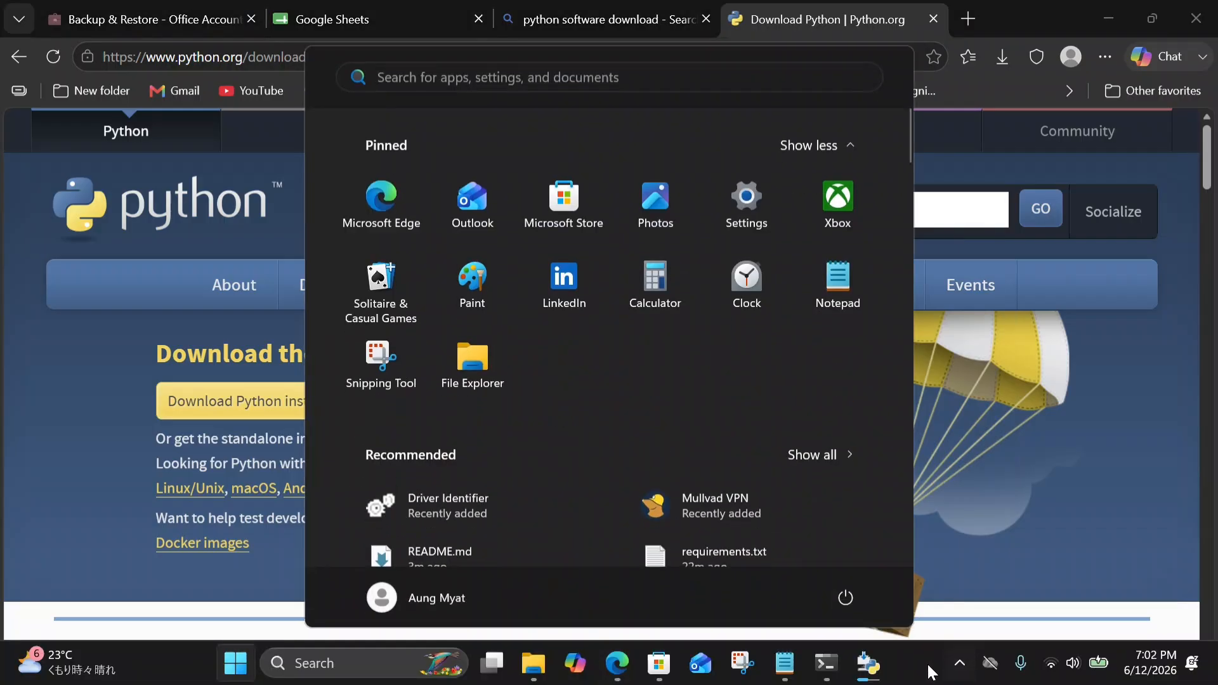
key("super")
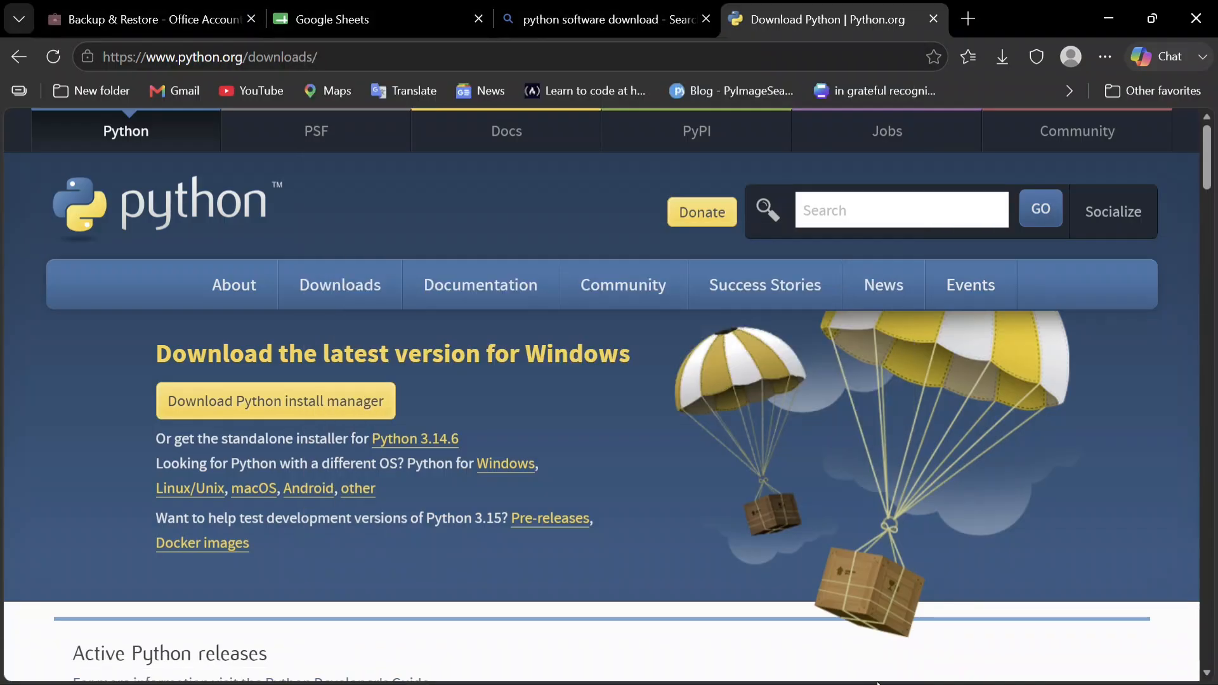
key("super")
left_click(866, 666)
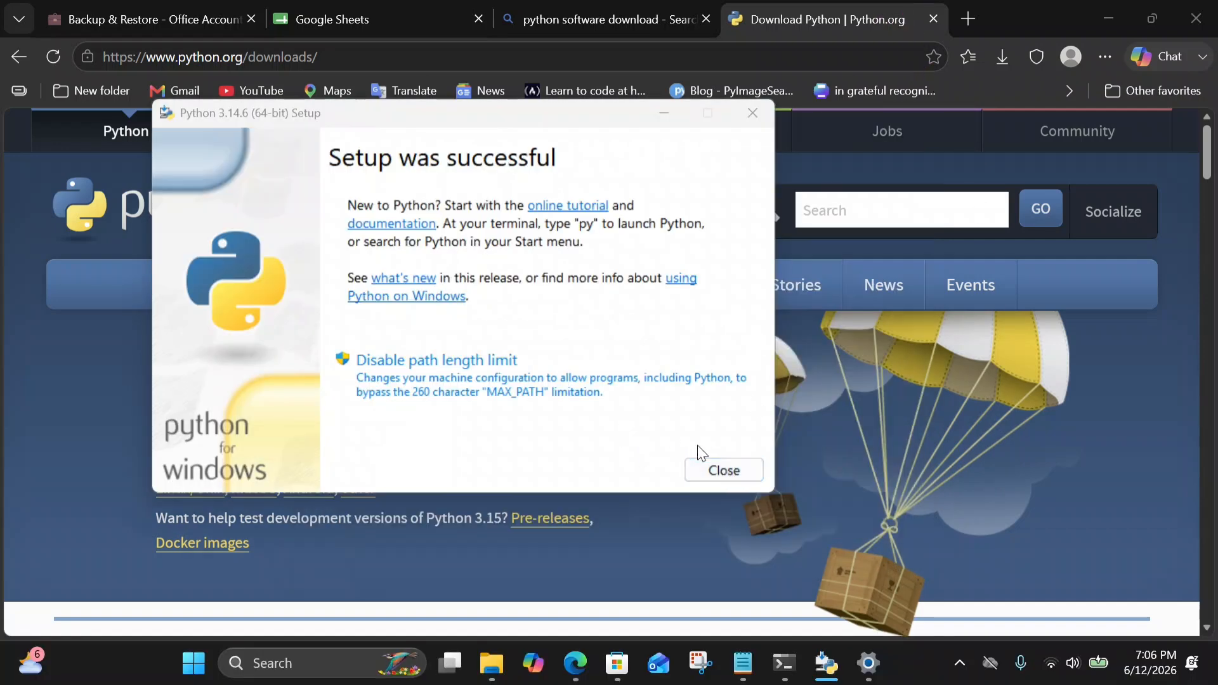
left_click(726, 470)
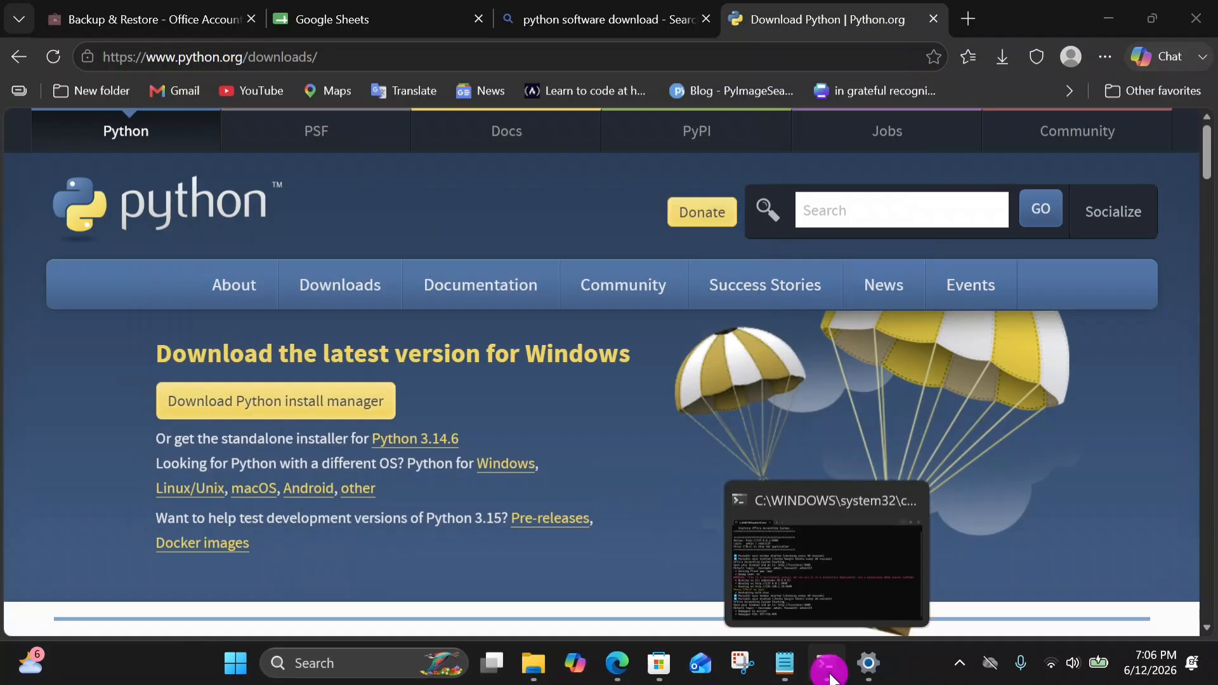
- Minimize the running console, open Command Prompt as administrator, and launch python
left_click(822, 672)
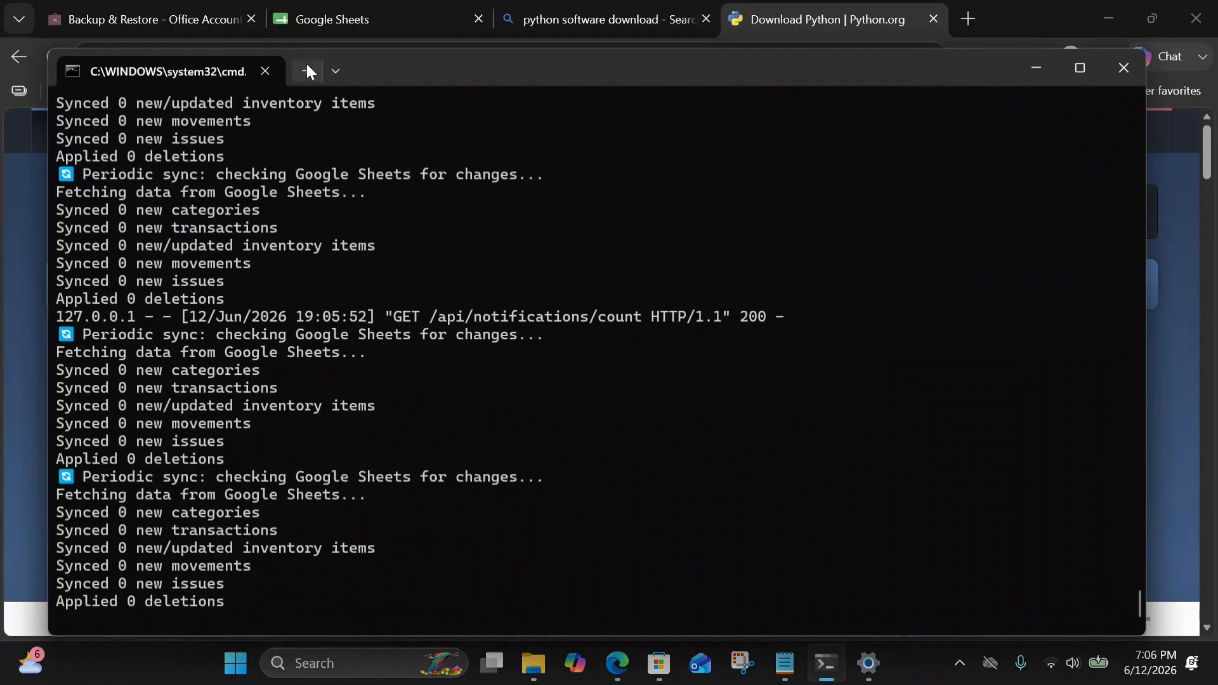
left_click_drag(732, 62, 720, 165)
left_click(1021, 170)
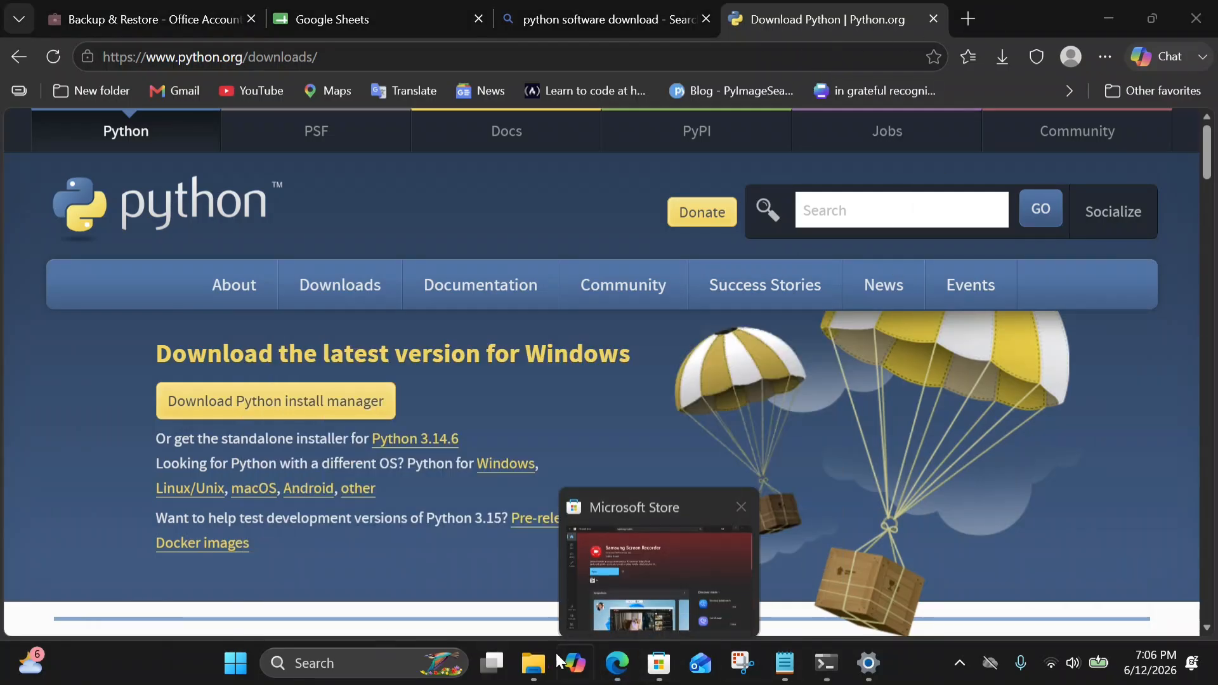
left_click(386, 657)
type("c")
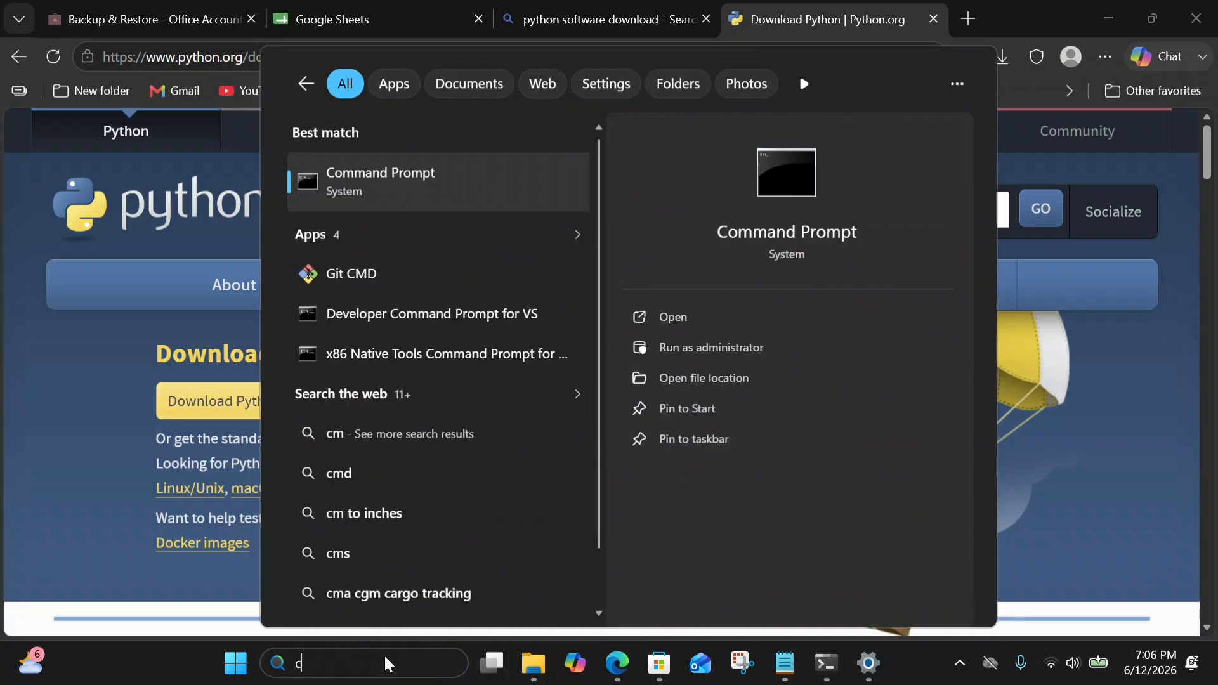
type("md")
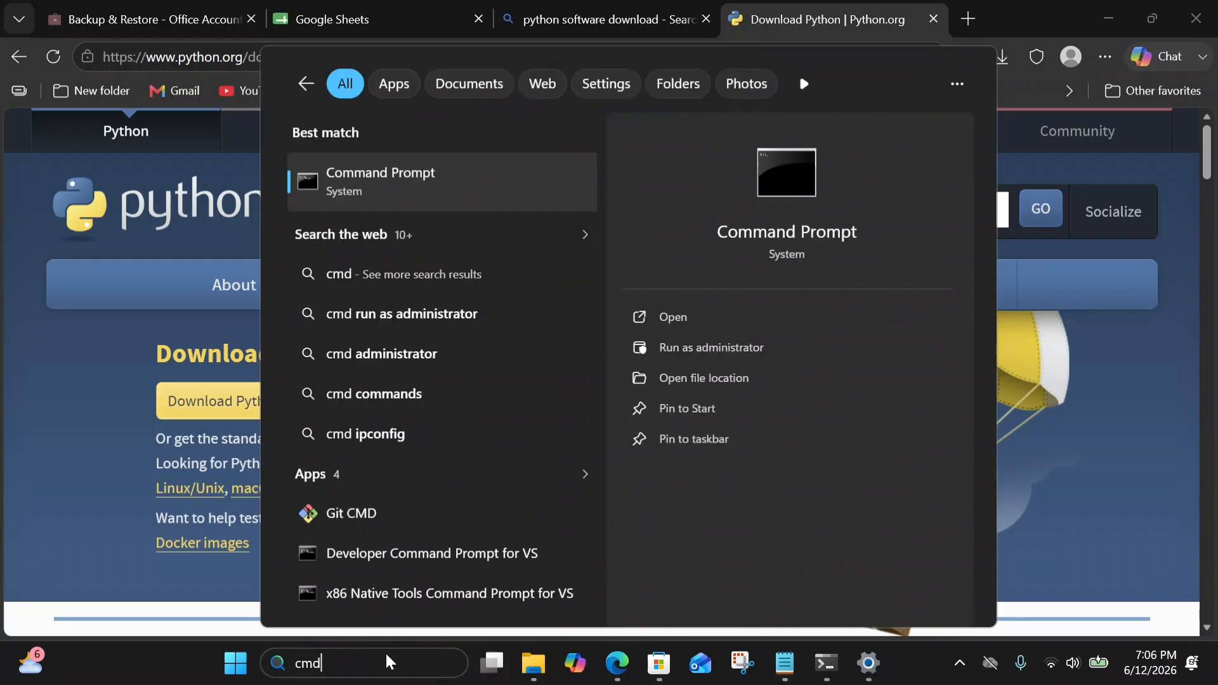
left_click(707, 349)
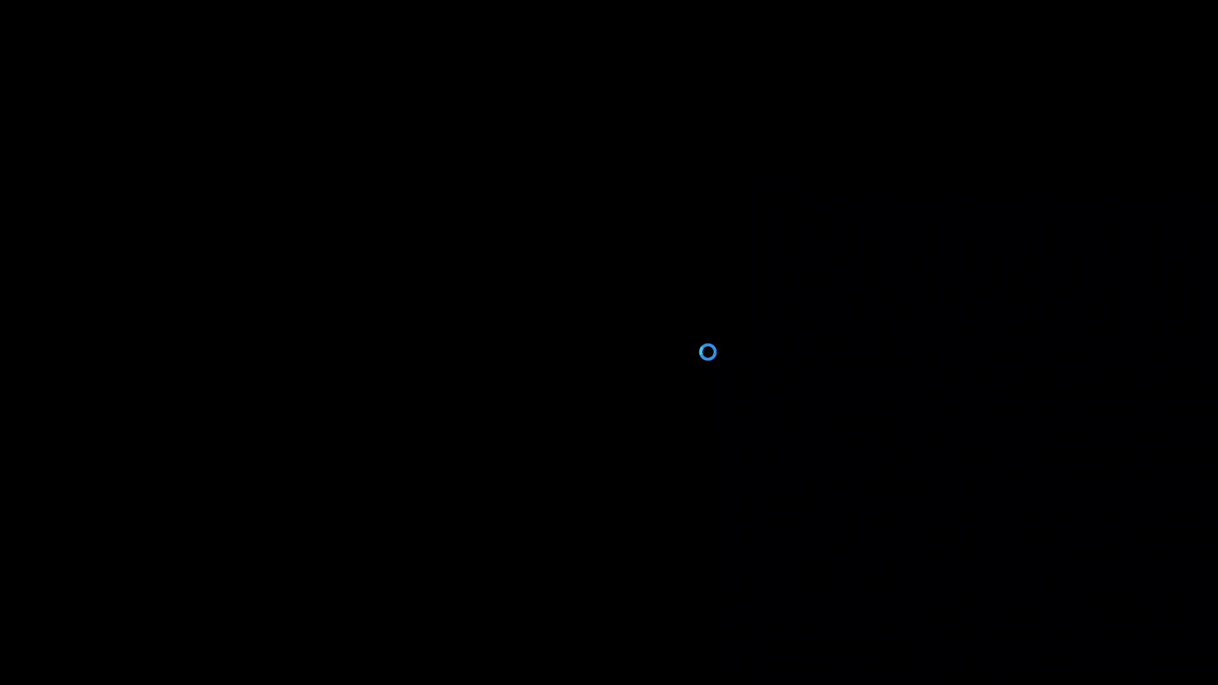
left_click(540, 481)
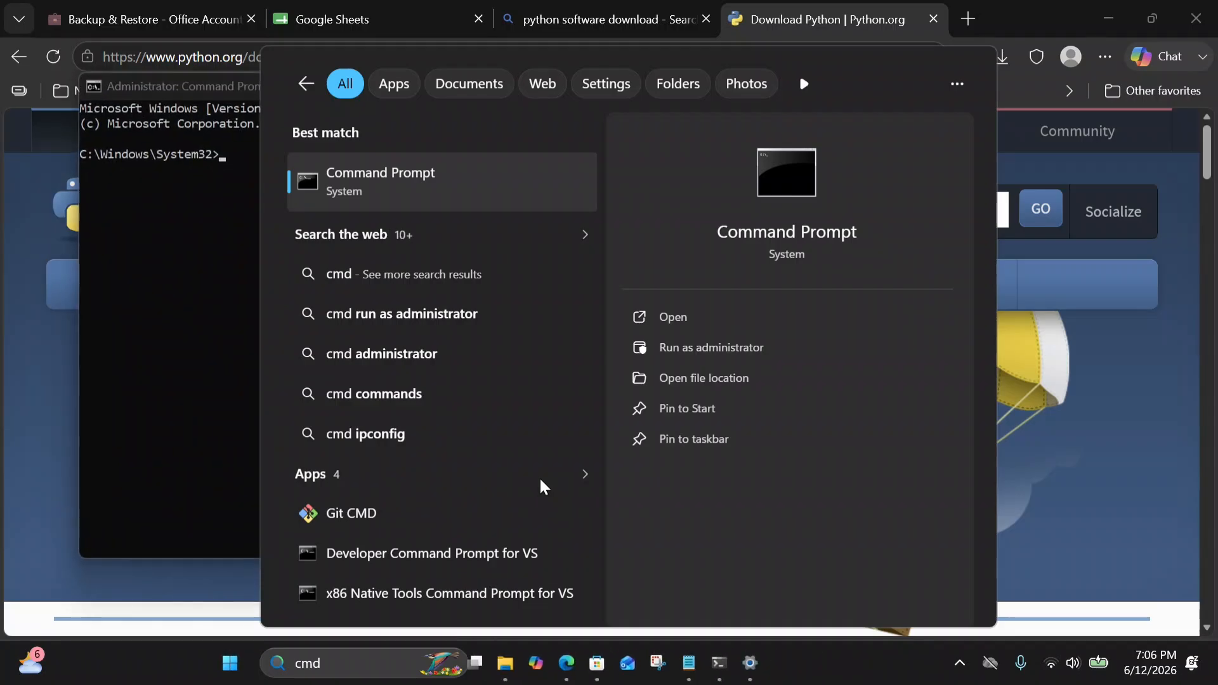
left_click(159, 298)
type("p")
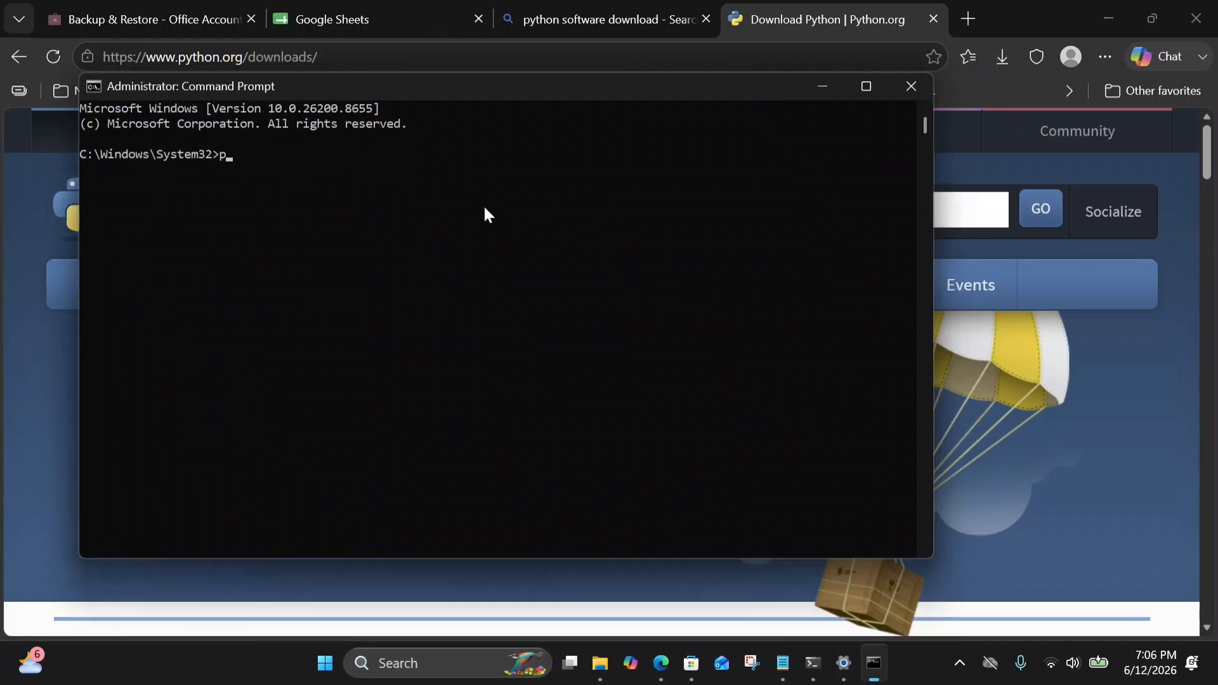
type("ython")
key("Return")
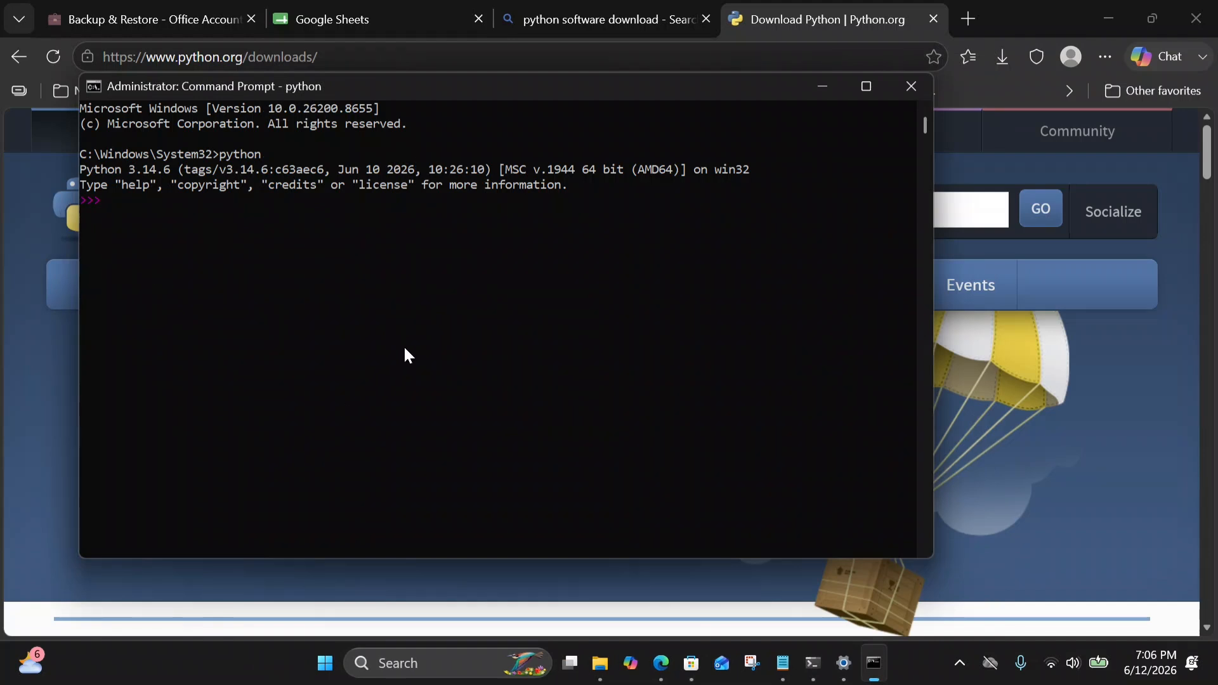
- Exit the Python interpreter and run 'python -m ensurepip --upgrade'
type("exit")
key("Return")
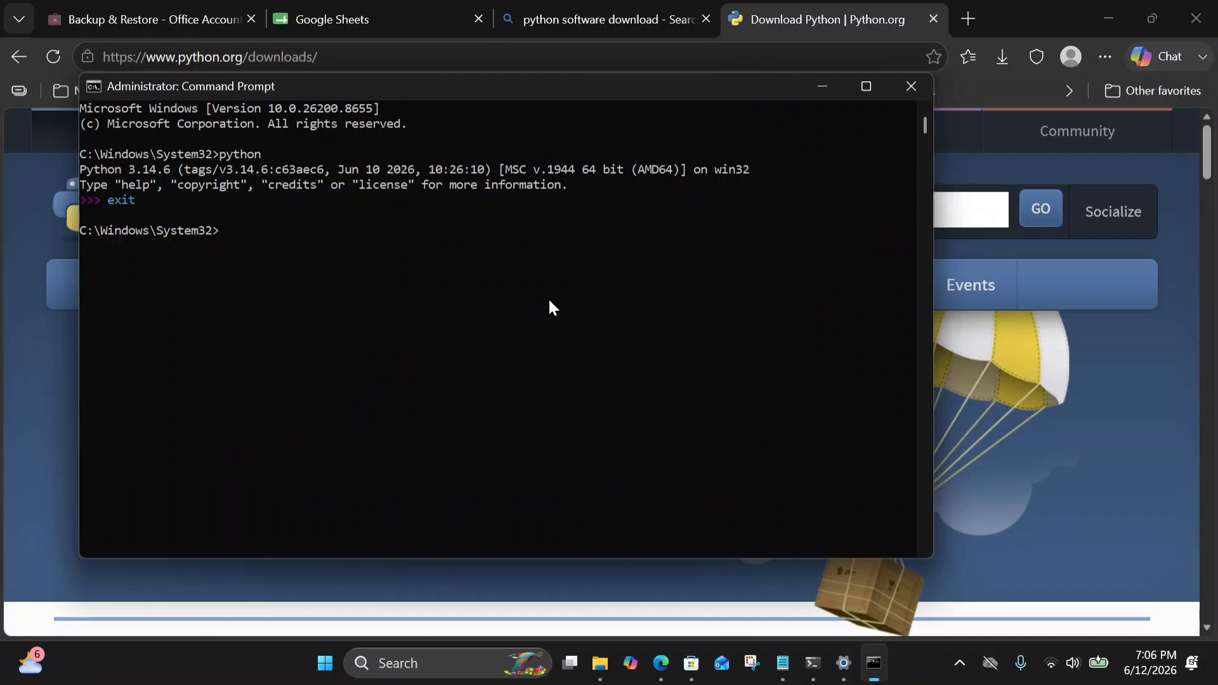
left_click_drag(577, 82, 626, 87)
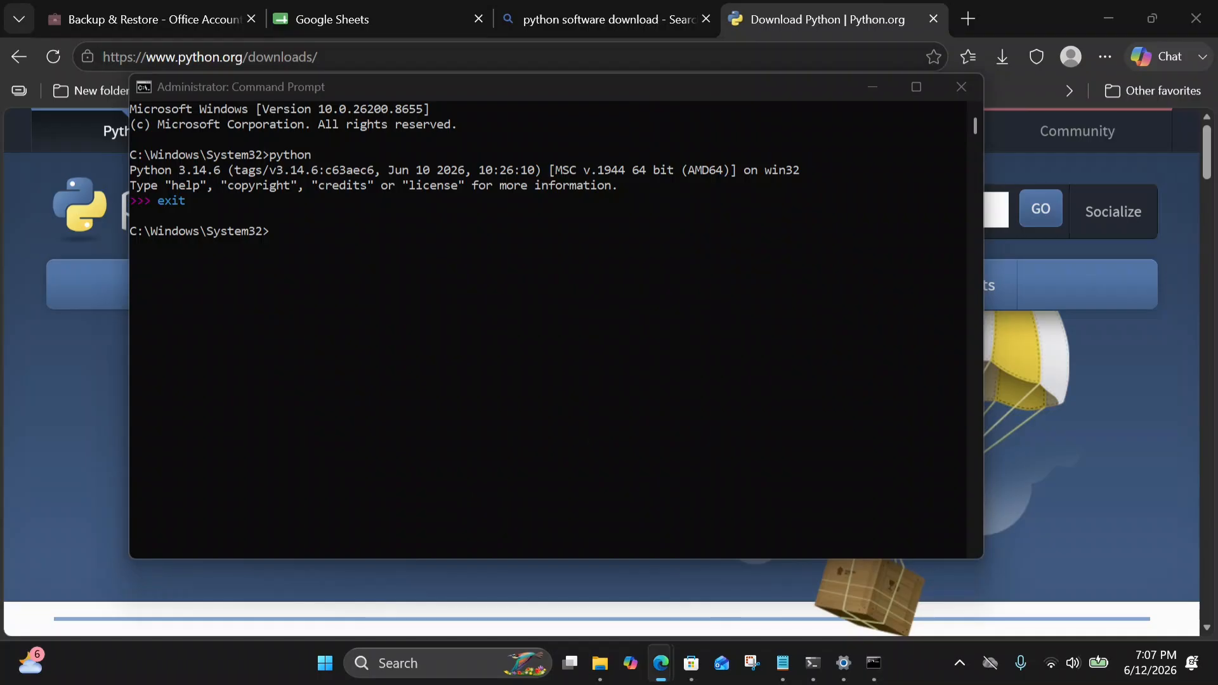
left_click(512, 300)
type("python -m ensurepip --upgrade")
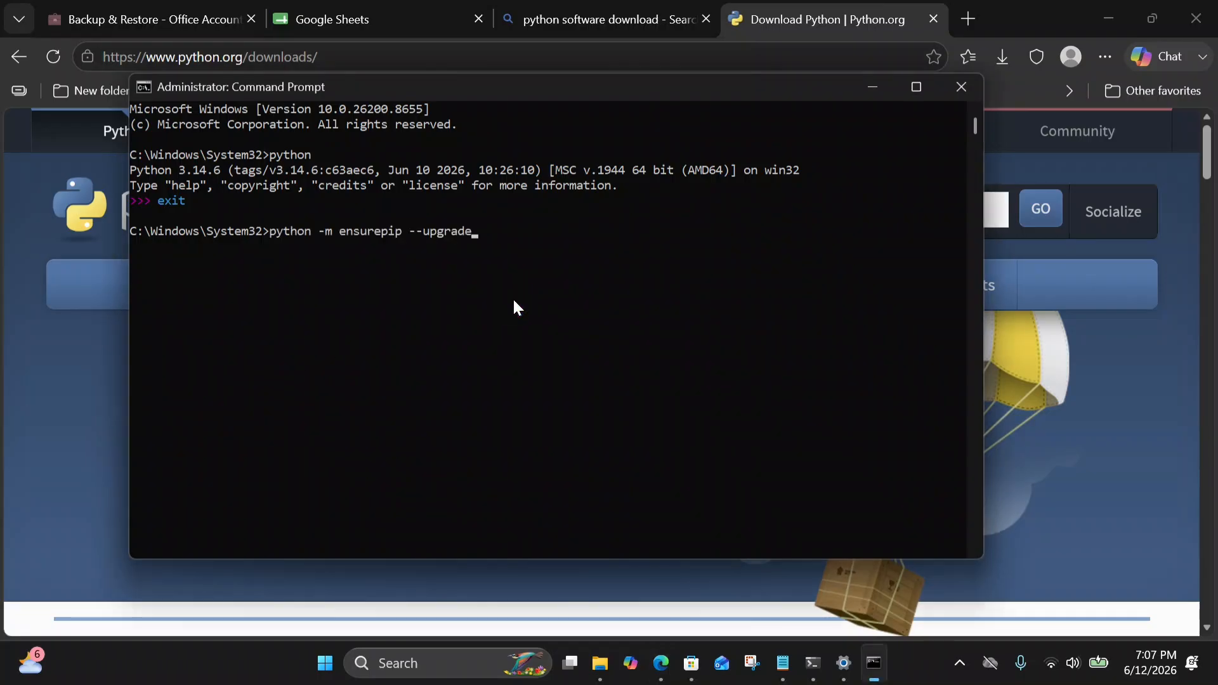
key("Return")
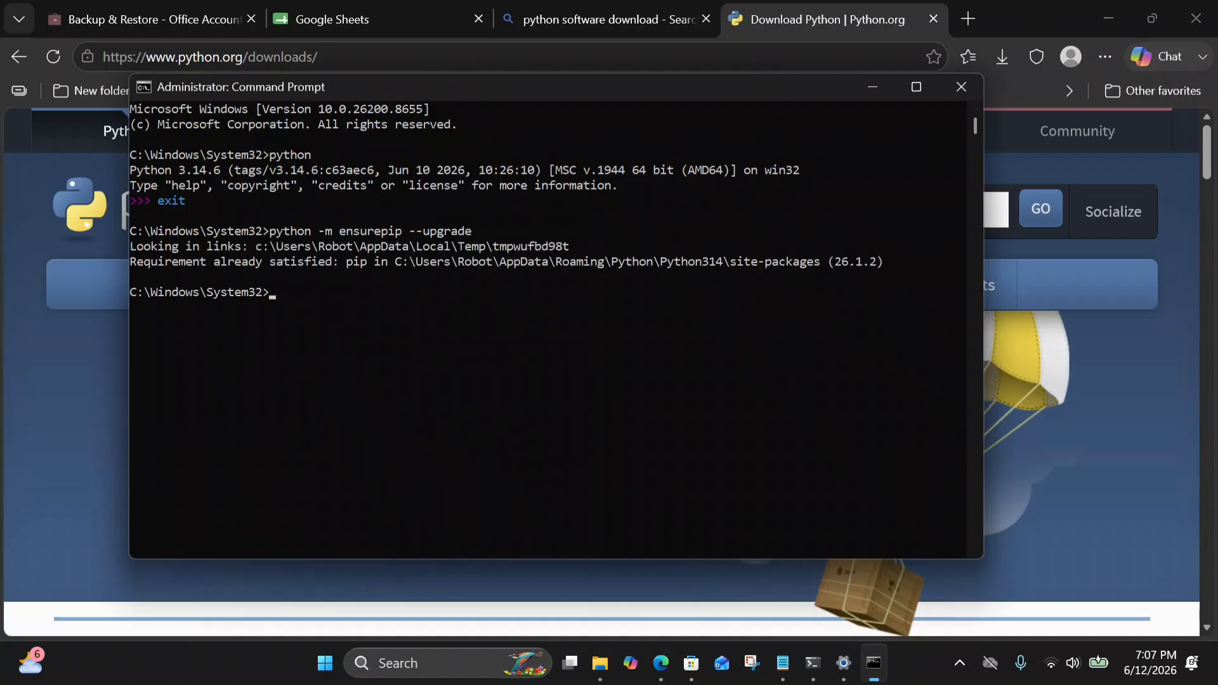
- Check the installed pip version with 'pip --version', showing pip 26.1.2
key("alt+Tab")
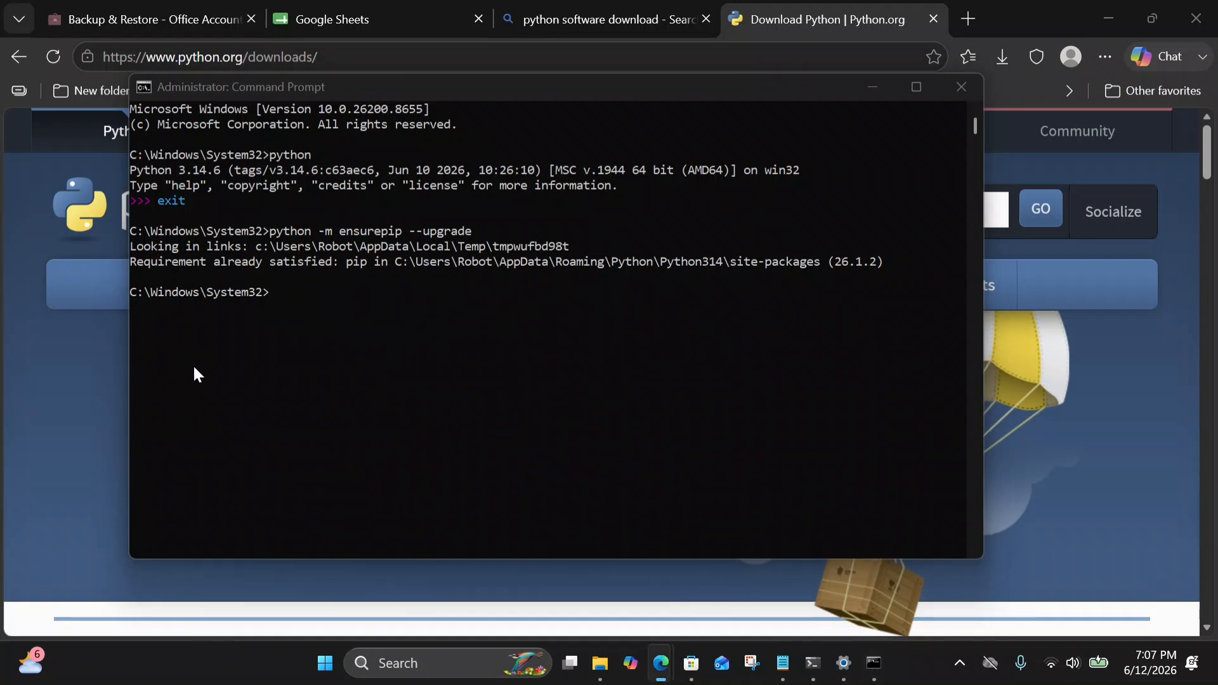
left_click(428, 352)
type("pip --version")
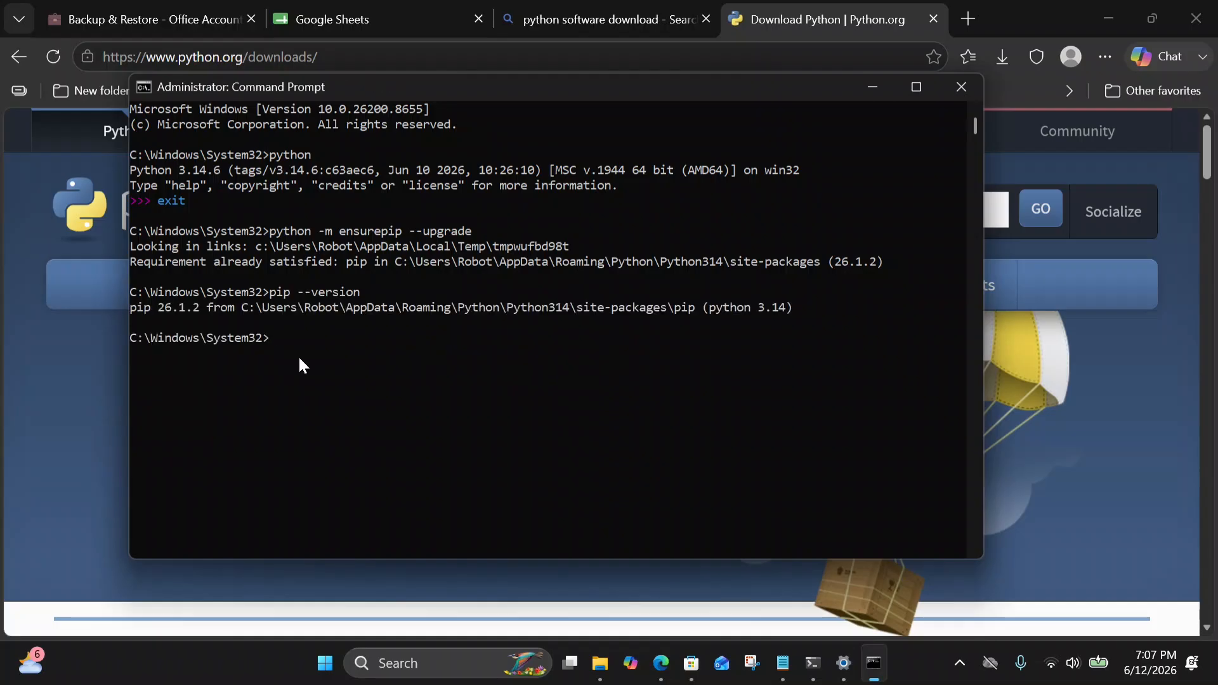
left_click_drag(229, 316, 158, 296)
left_click(531, 361)
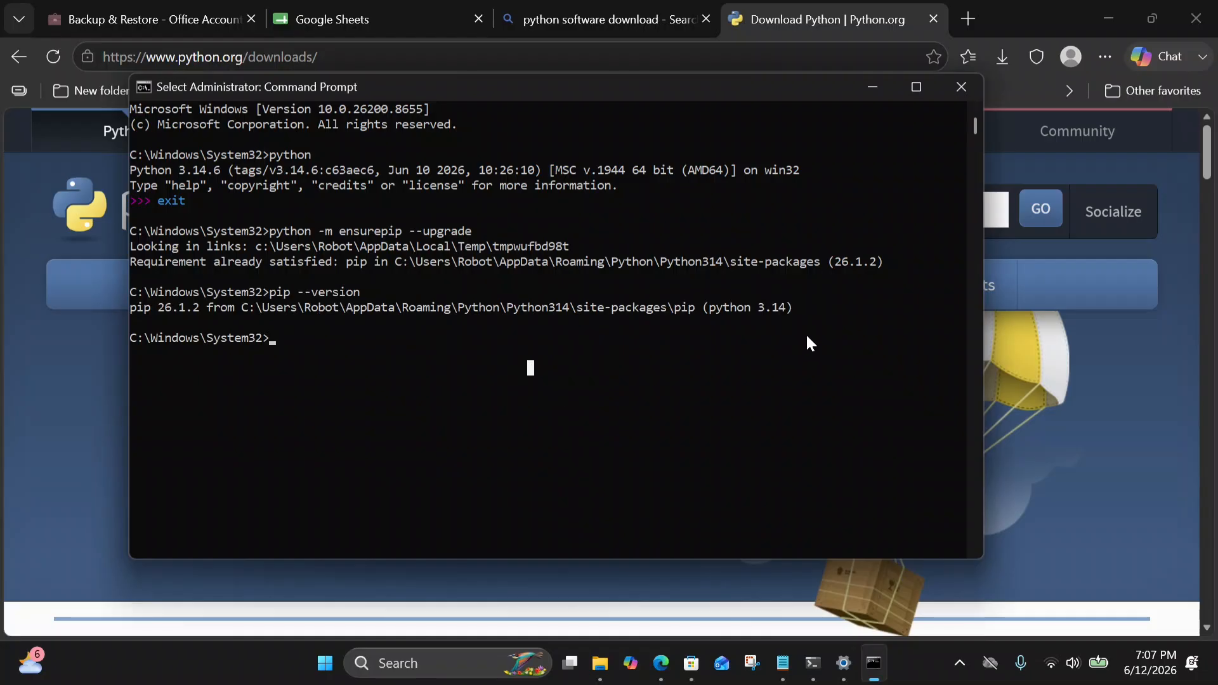
left_click_drag(807, 336, 536, 343)
left_click(523, 390)
- Confirm Python 3.14.6 with 'python --version', then close the administrator console
type("python --")
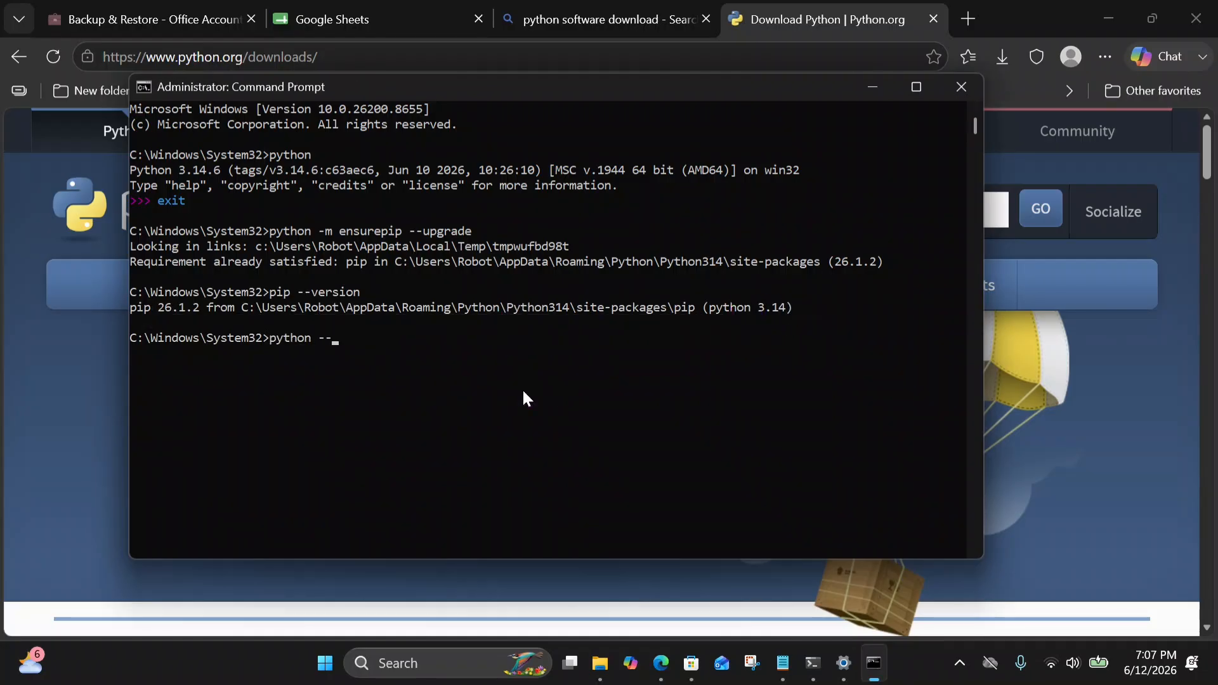
type("version")
key("Return")
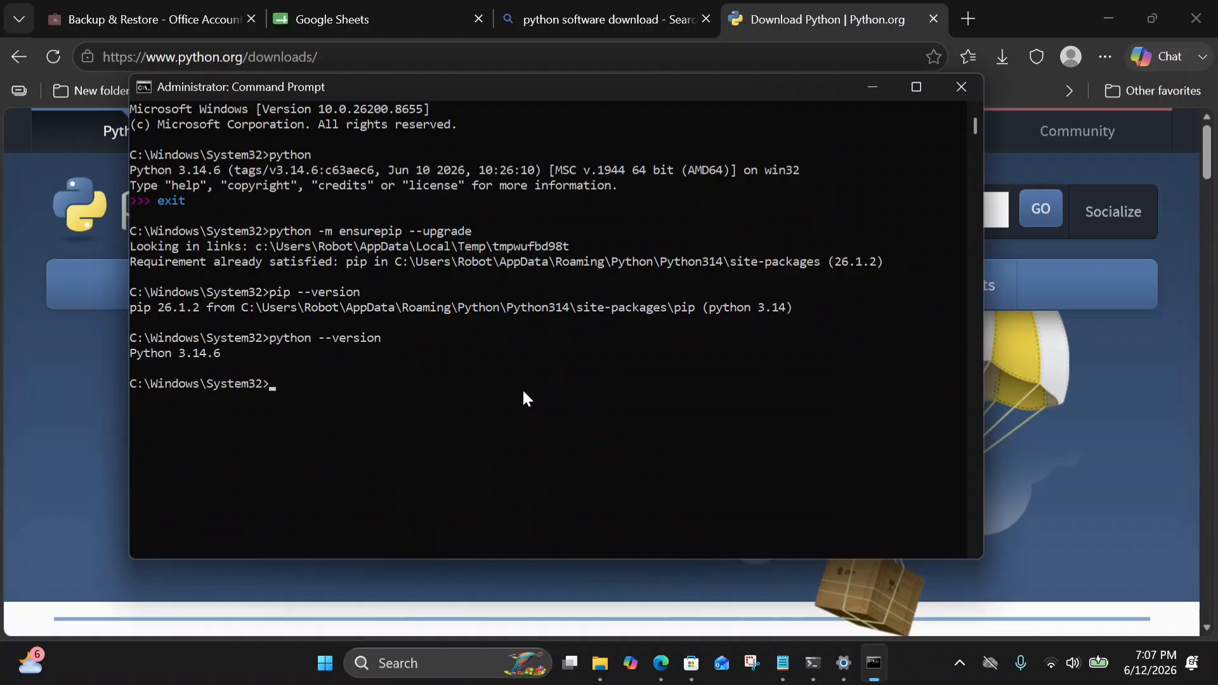
left_click_drag(337, 399, 165, 292)
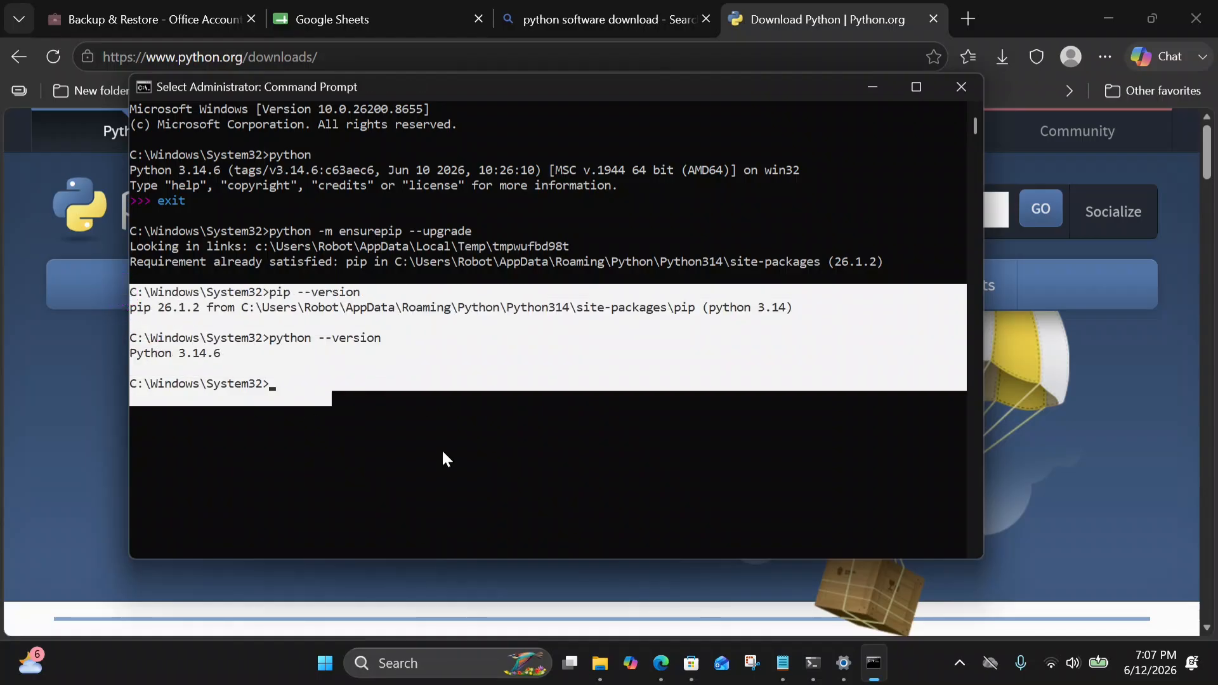
left_click(496, 459)
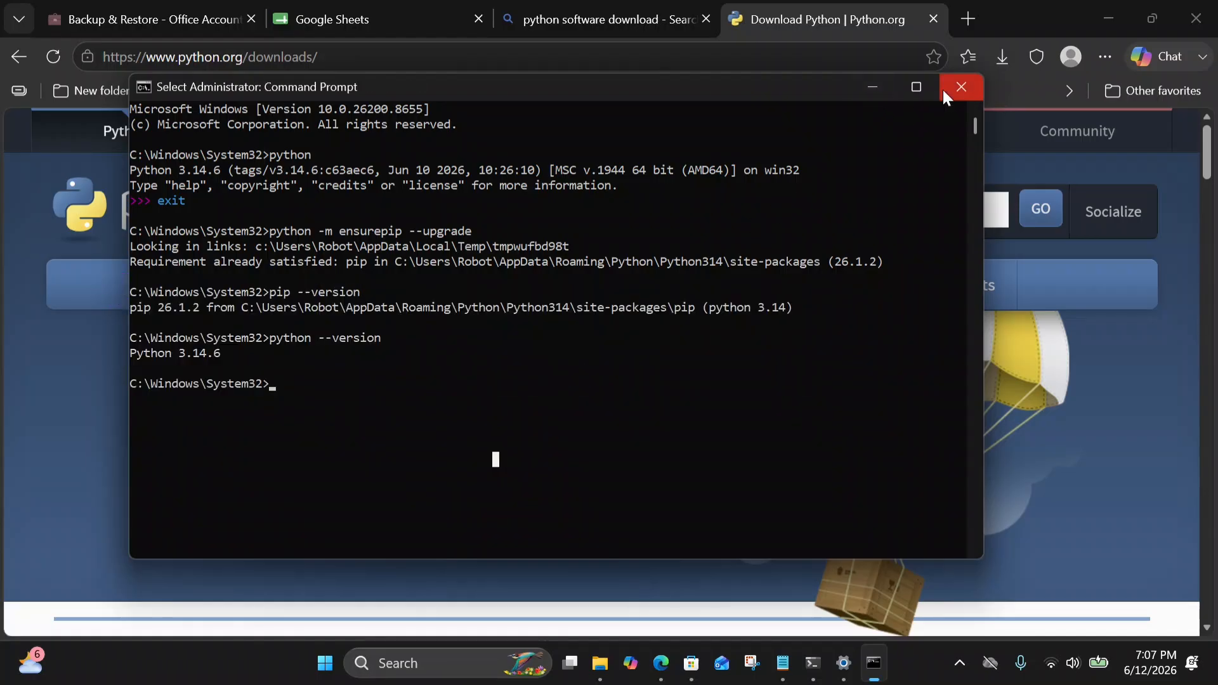
left_click(964, 90)
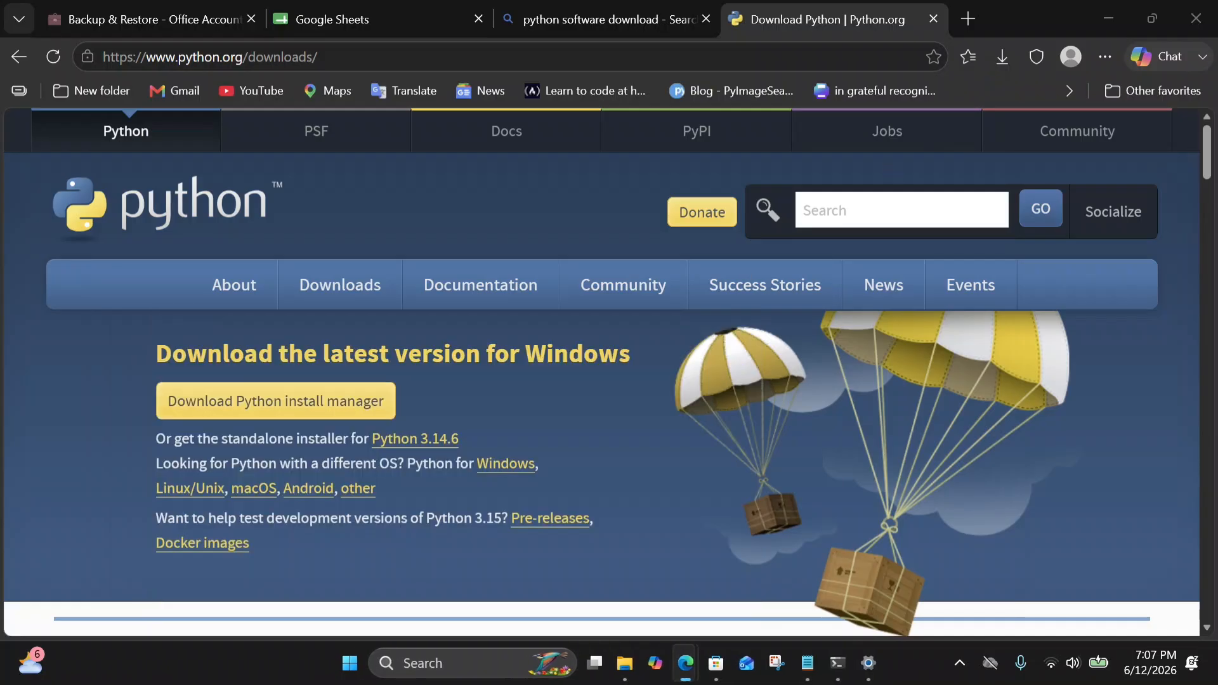
- Switch to the Office Accounting System folder window and scroll down to setup_office.bat and start.bat
mouse_move(695, 653)
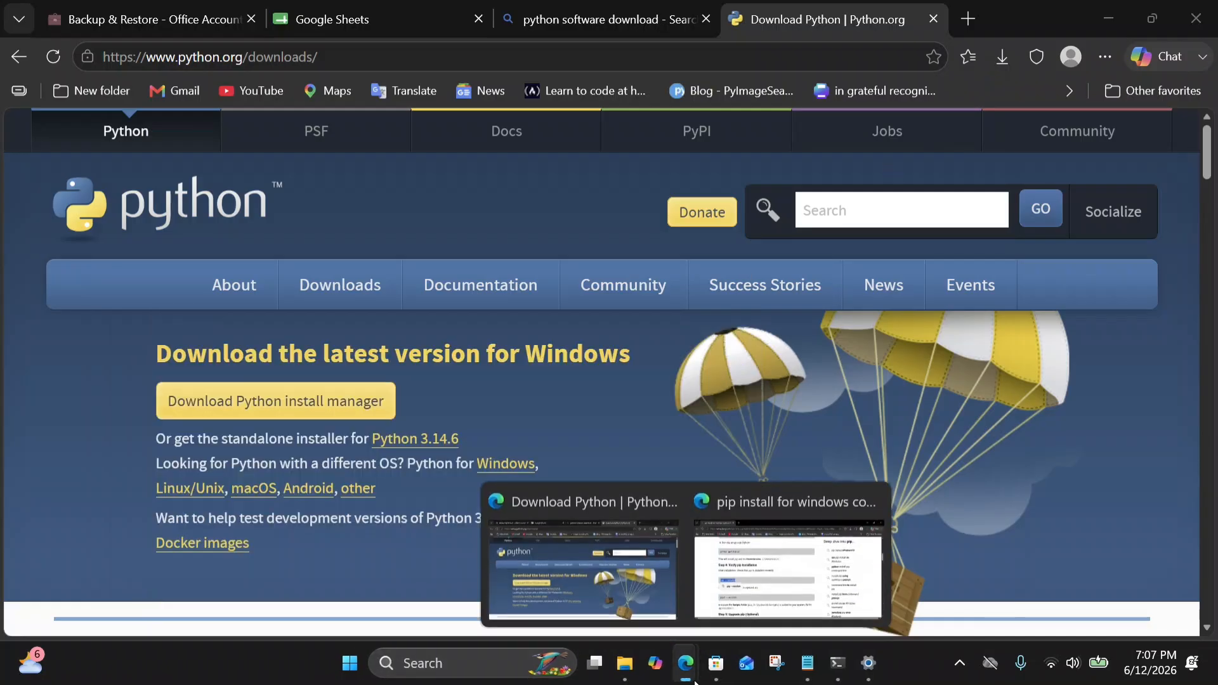
left_click(600, 669)
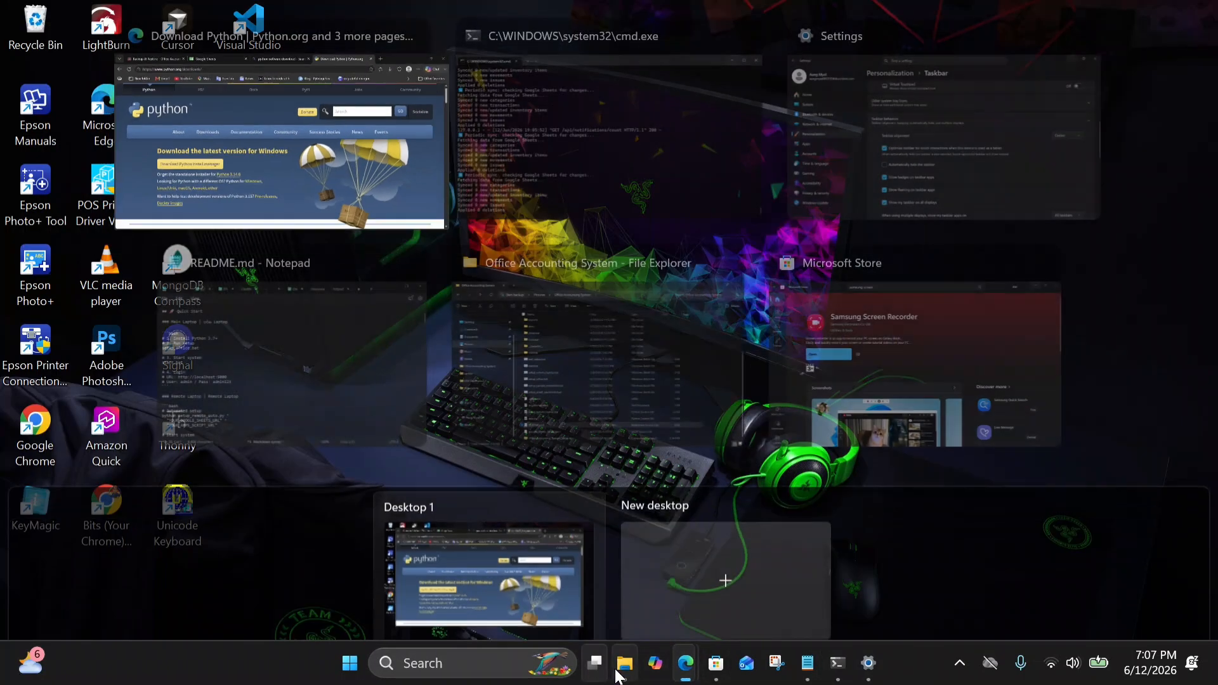
left_click(596, 666)
left_click(625, 663)
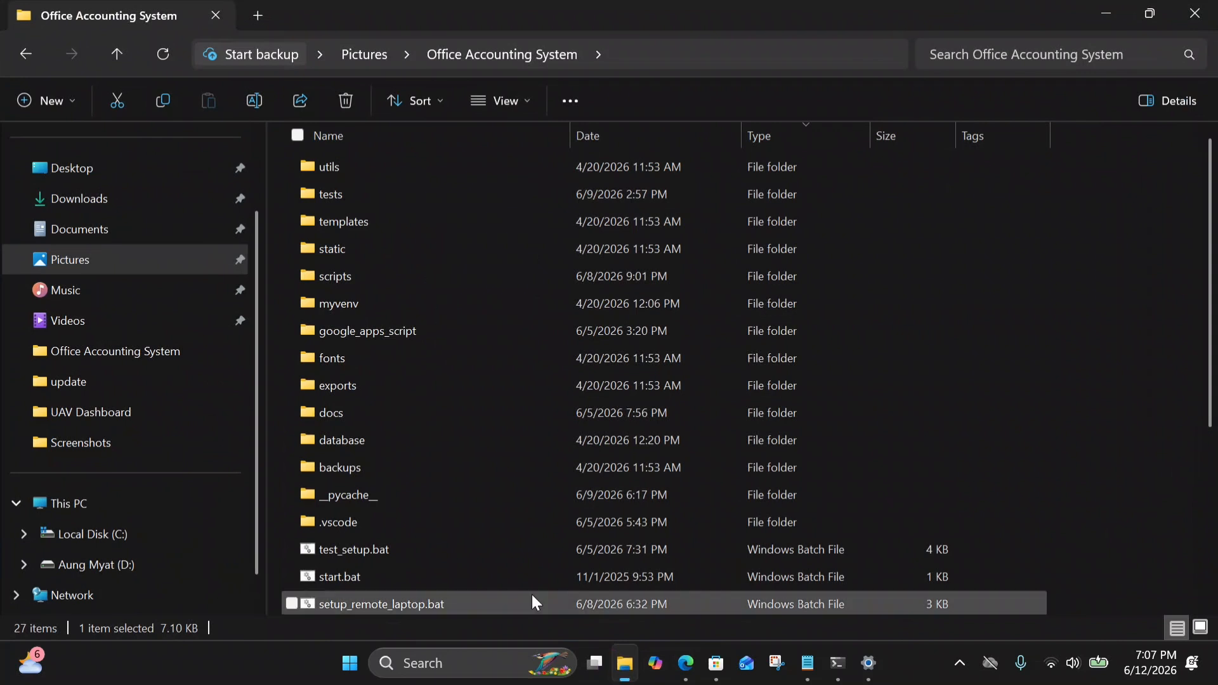
scroll(530, 429, "down", 4)
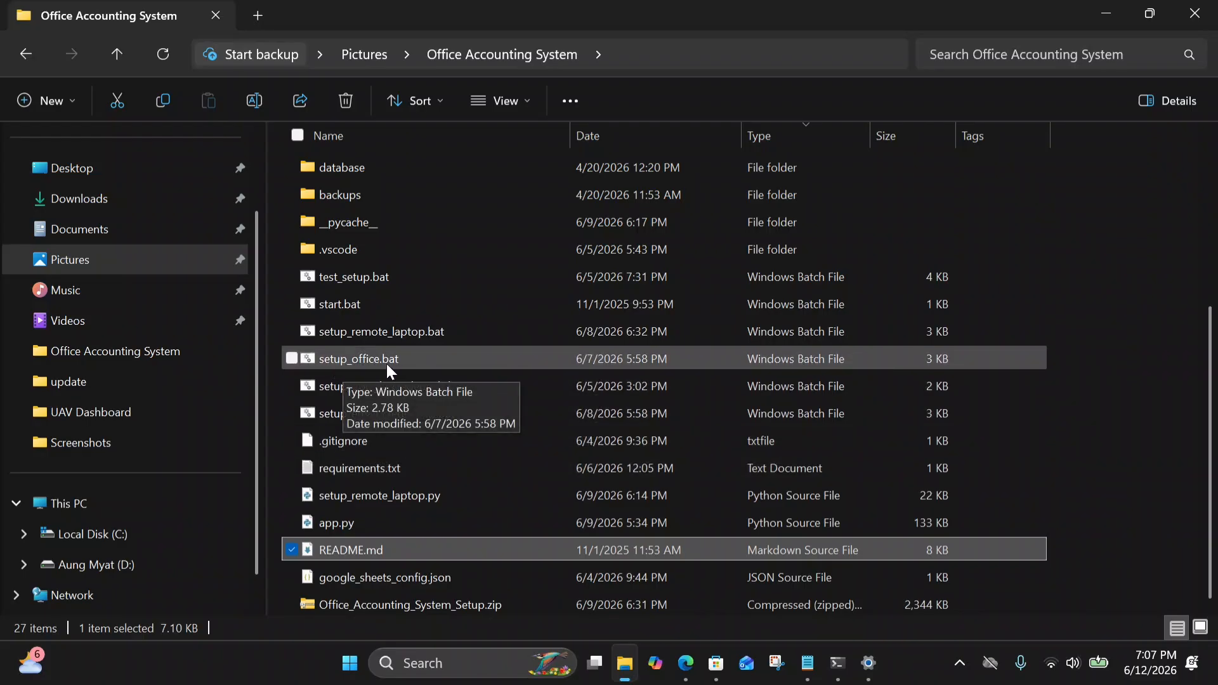
- Run setup_office.bat and answer 'n' when asked to start the application
double_click(456, 363)
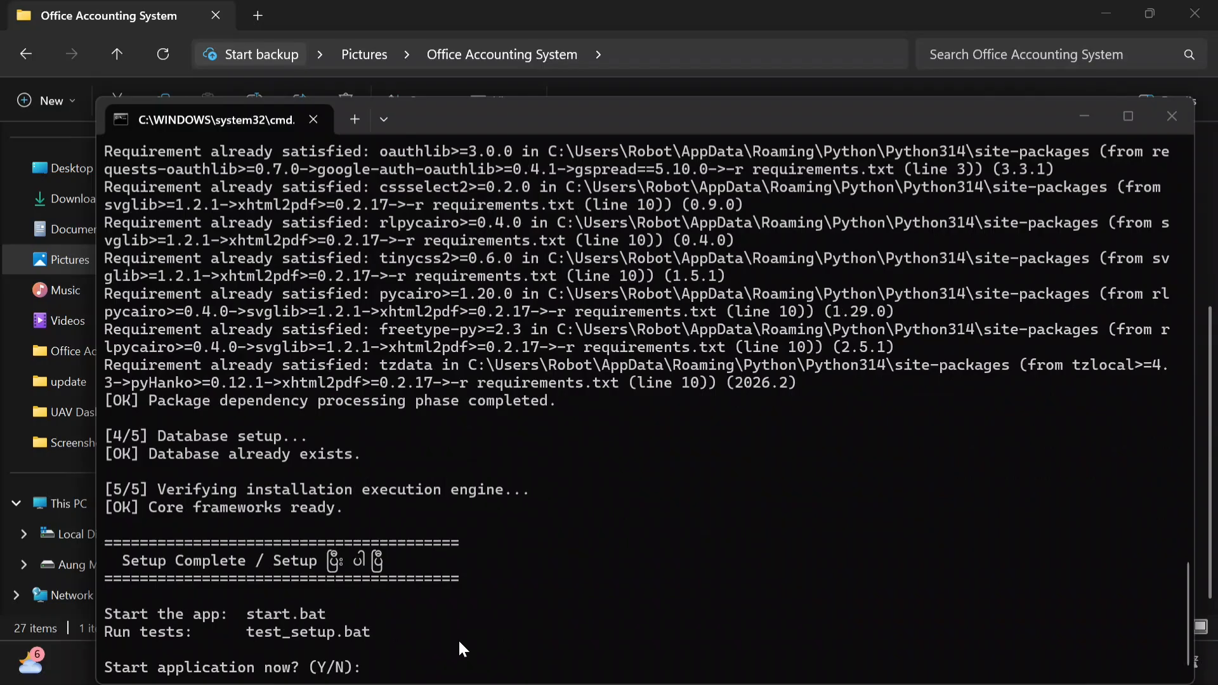
type("n")
key("Return")
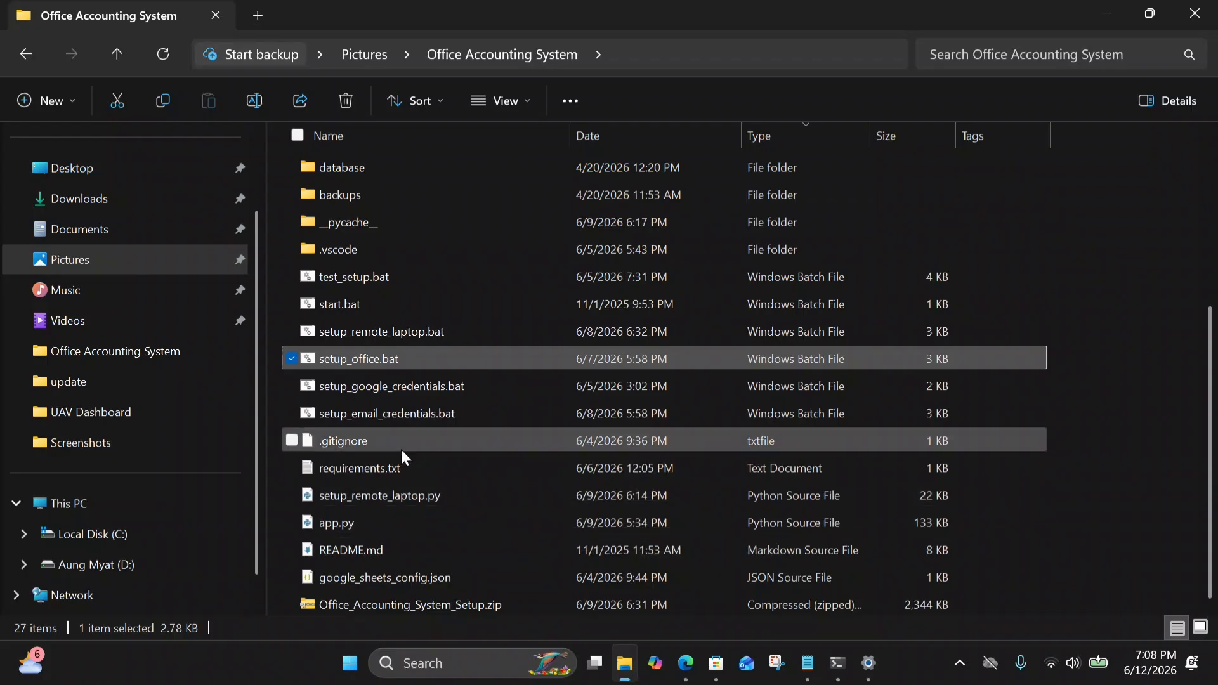
scroll(459, 387, "up", 2)
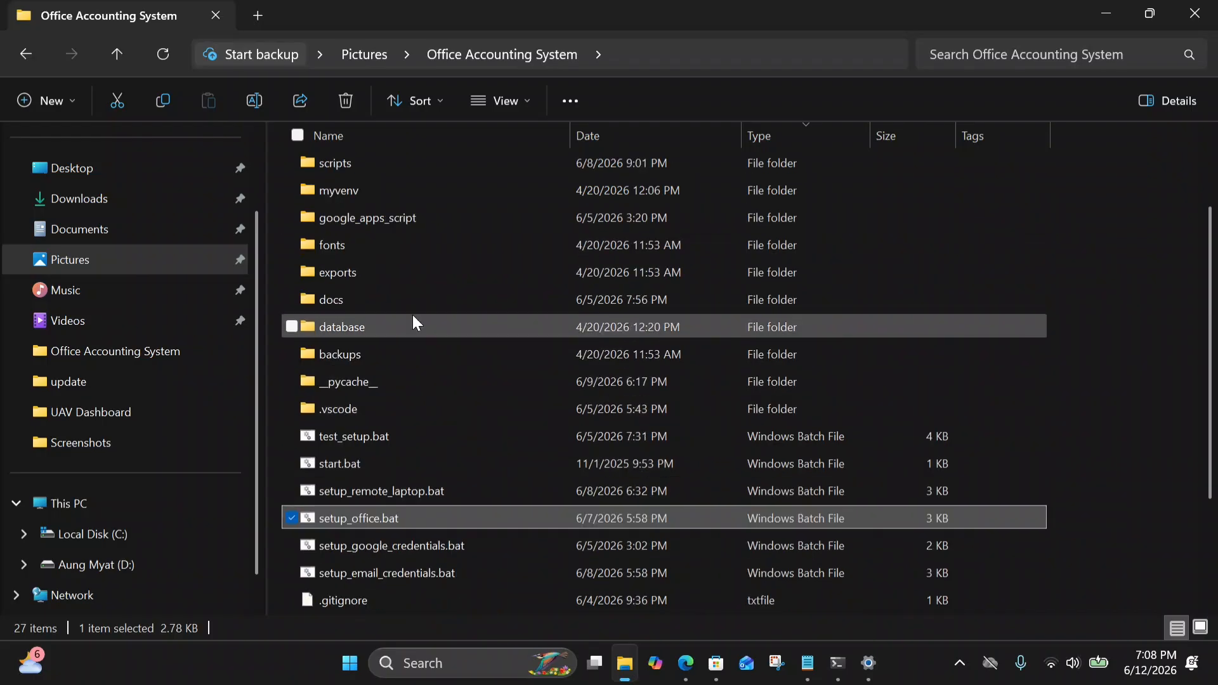
- Open the google_apps_script folder, then restore and minimize the Explorer window
double_click(315, 216)
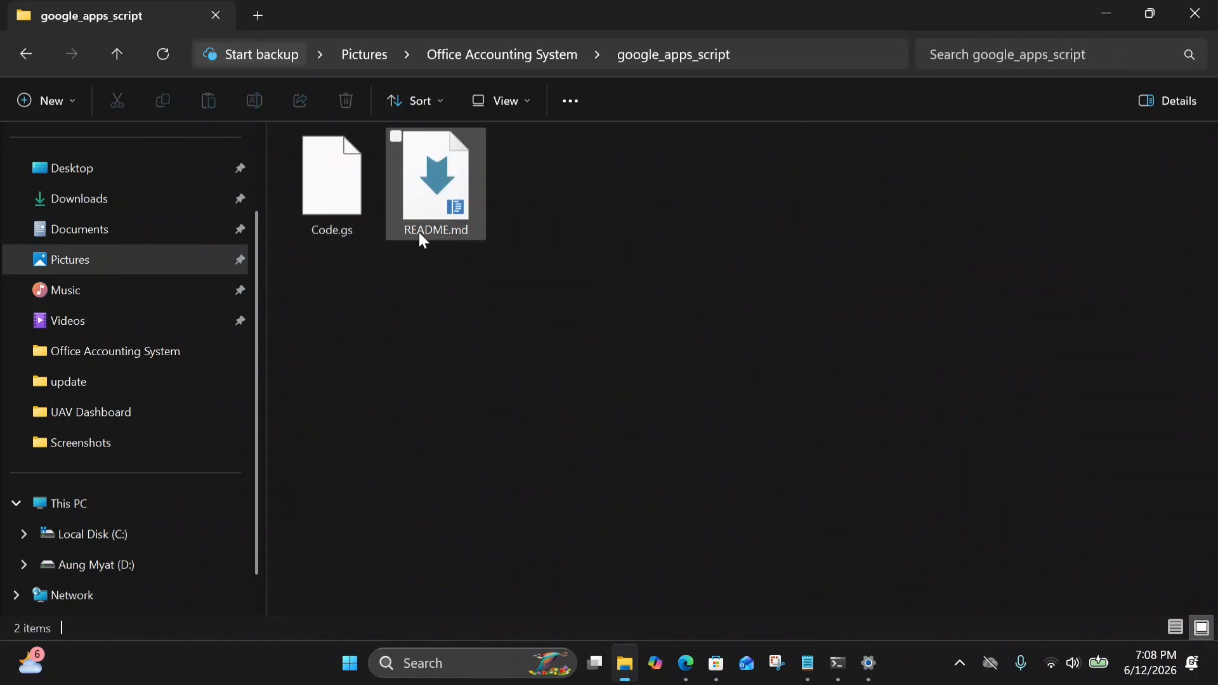
left_click_drag(830, 10, 865, 123)
left_click(1128, 109)
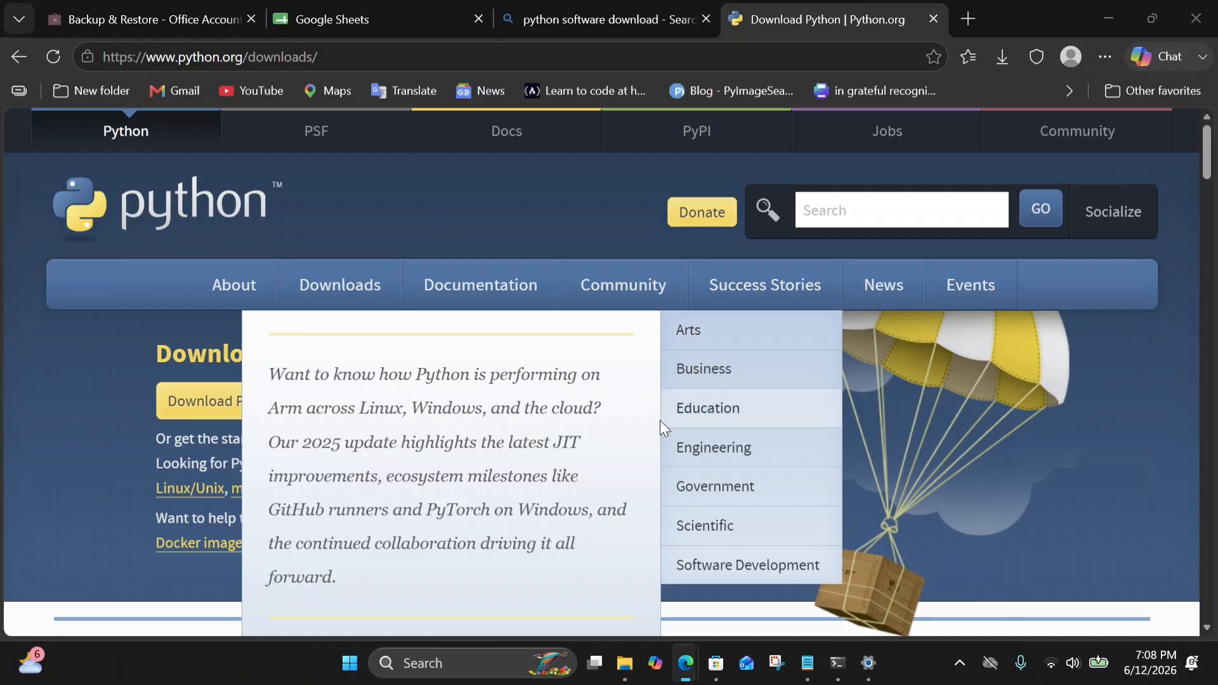
- Close the Python.org tab and search the web for 'google sheet'
left_click(933, 19)
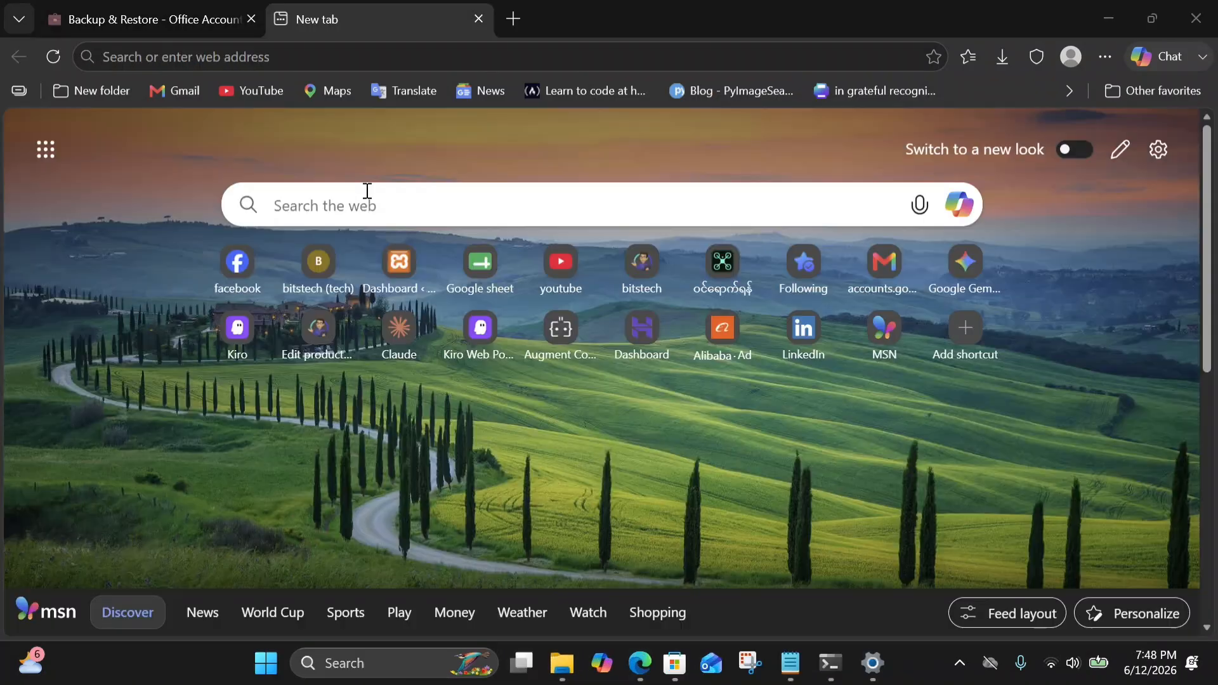
left_click(374, 61)
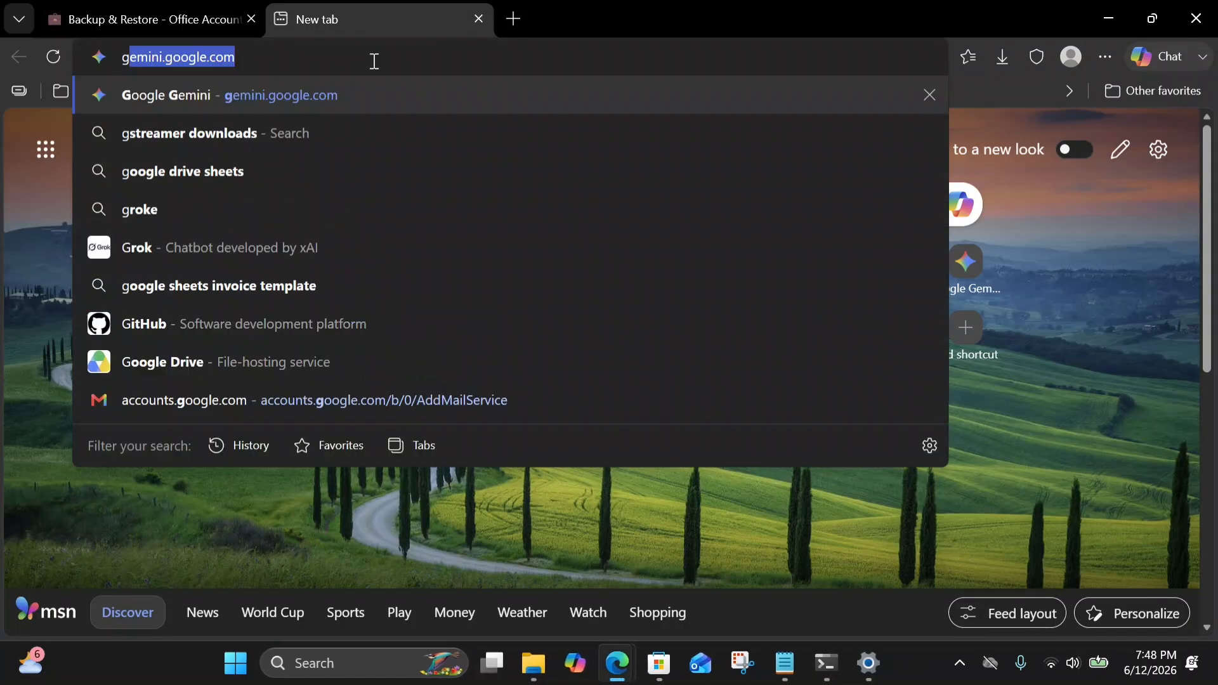
type("oogle ")
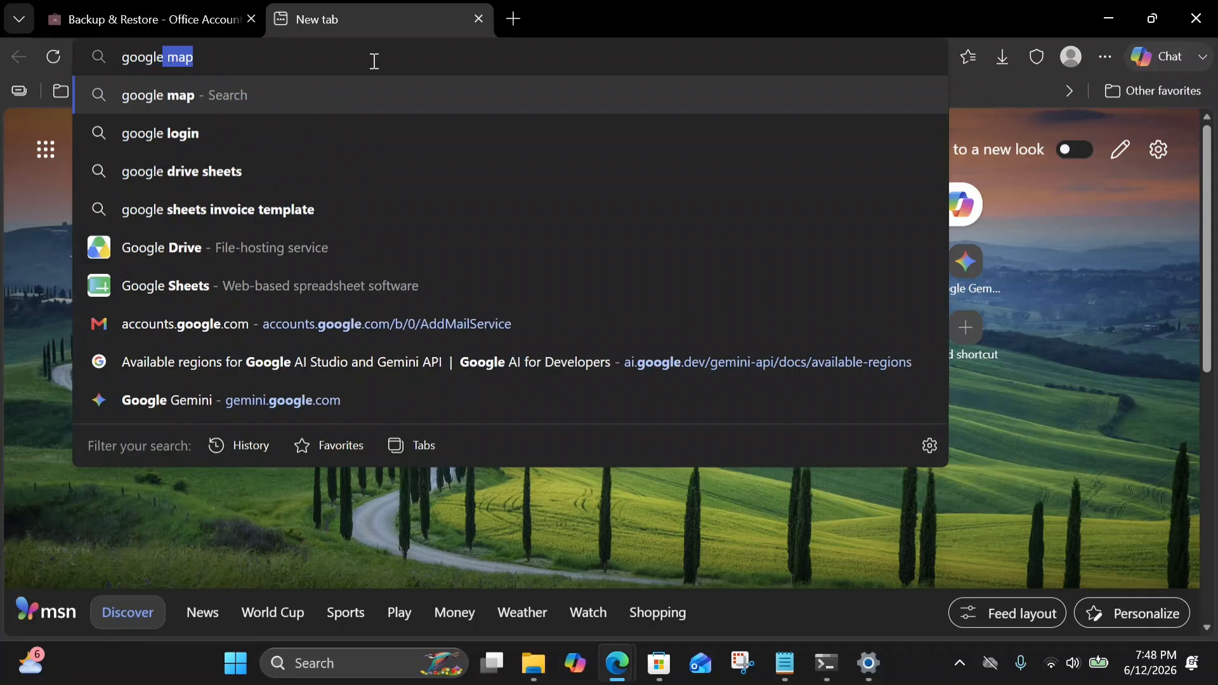
type("sheets")
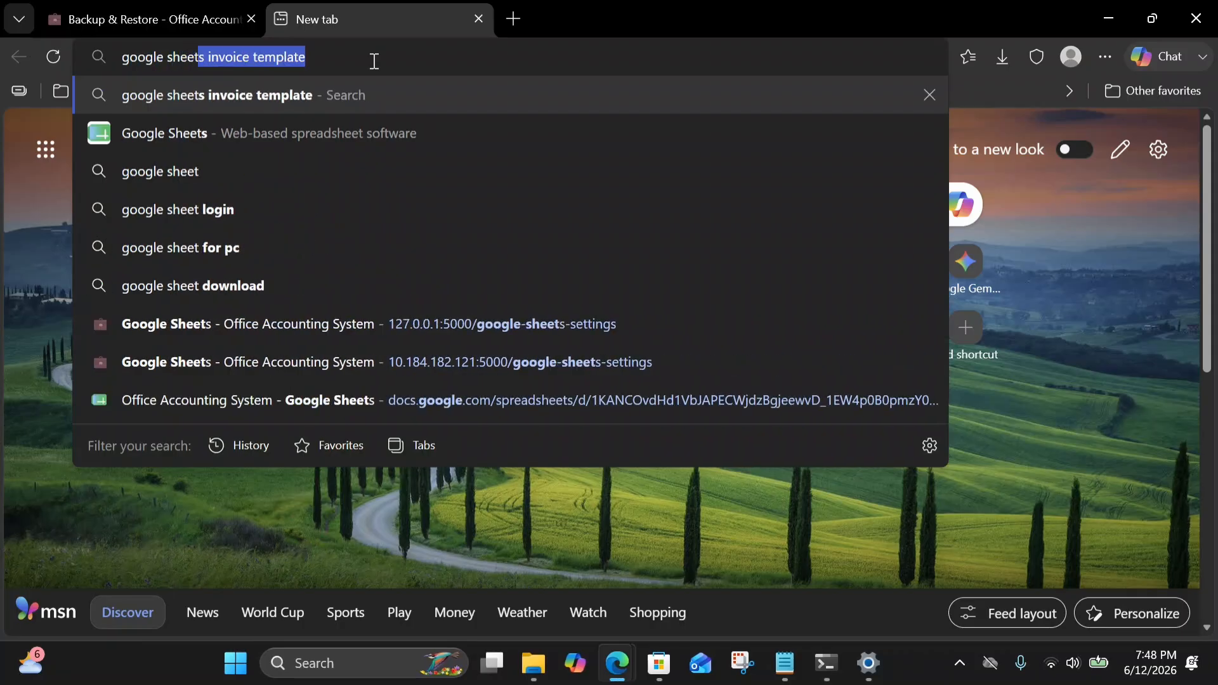
key("BackSpace")
key("Return")
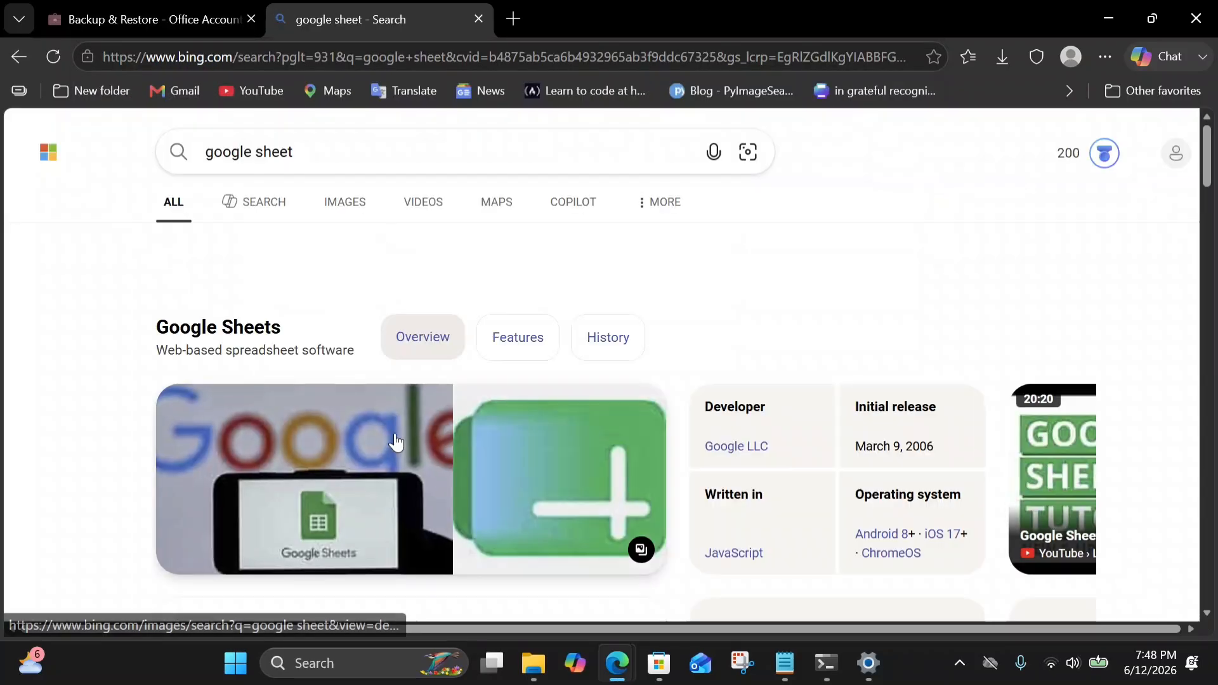
- Open the Sign in - Google Sheets result and close the Bing results tab
scroll(397, 442, "down", 5)
left_click(293, 296)
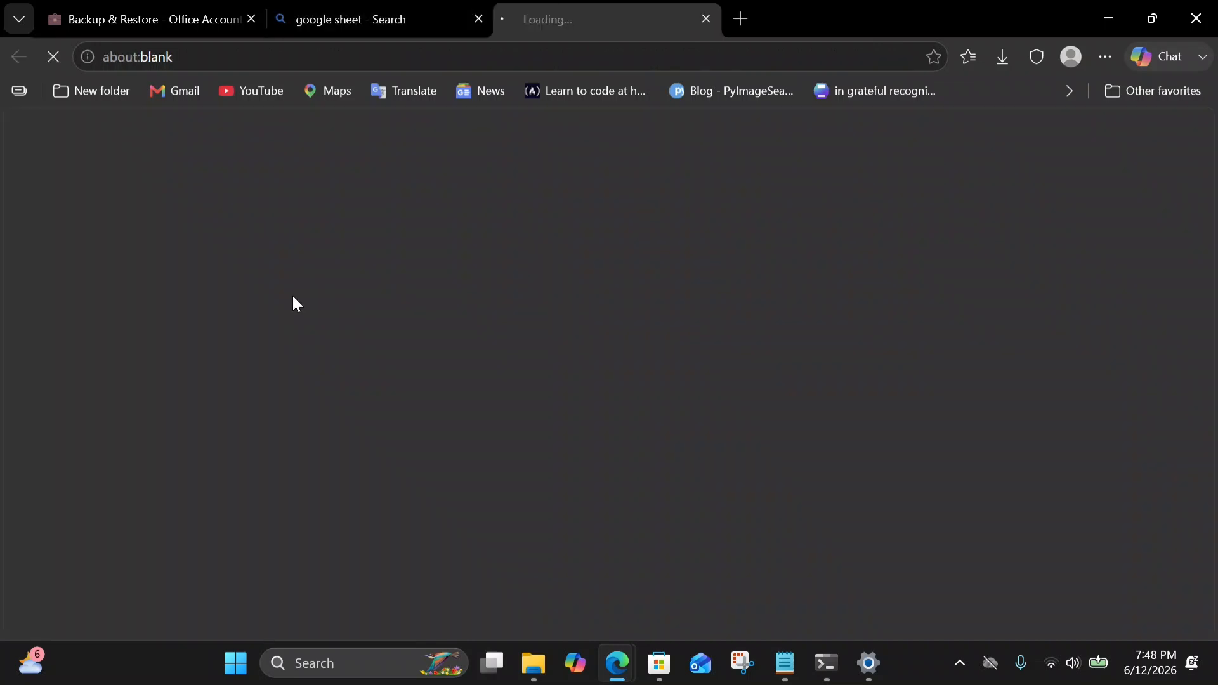
left_click(465, 24)
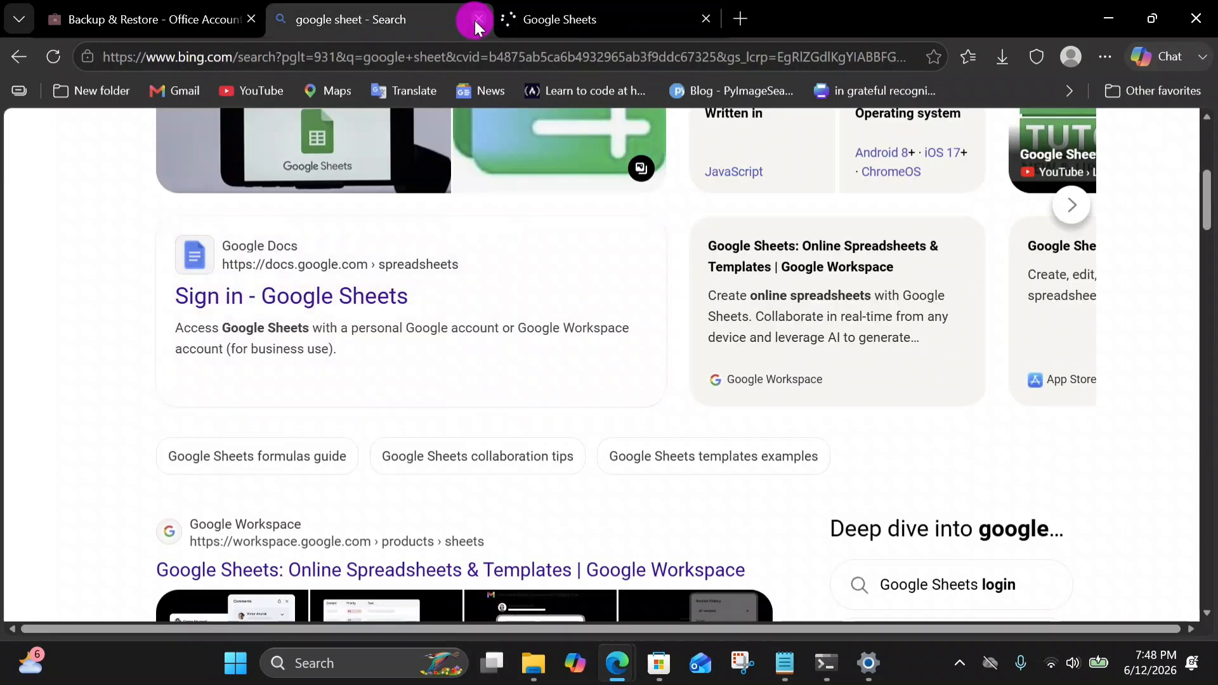
left_click(479, 19)
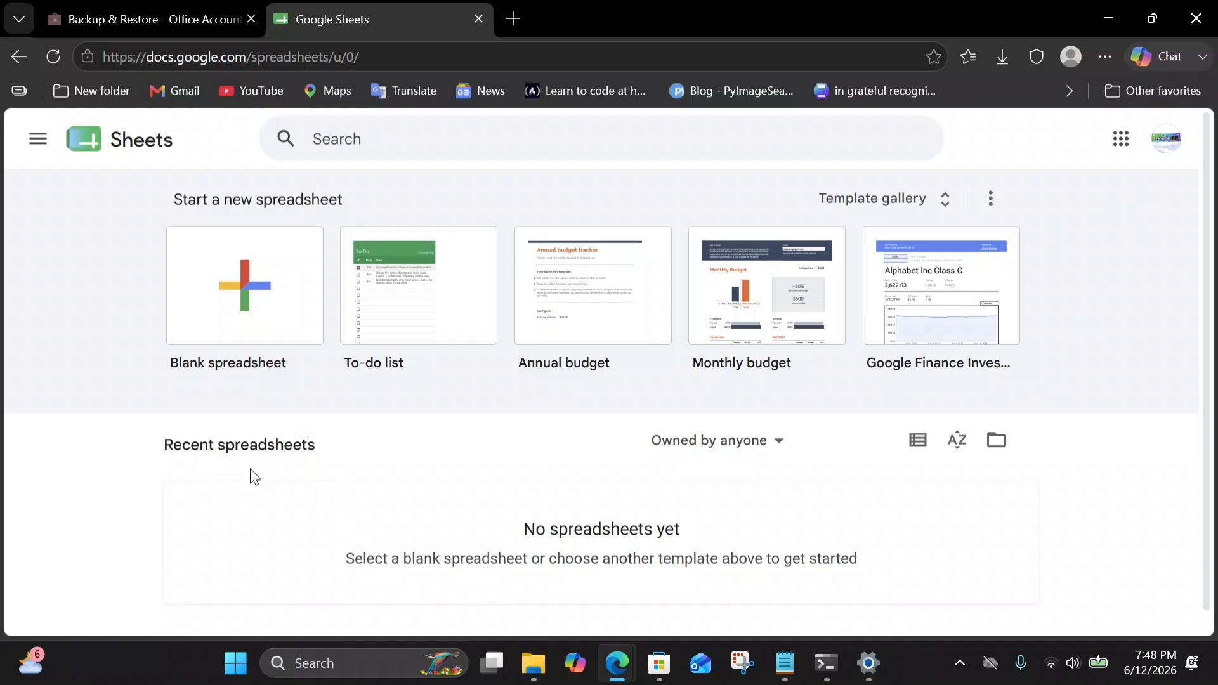
- Create a blank spreadsheet titled 'Office' and dismiss the Tables suggestions panel
left_click(260, 327)
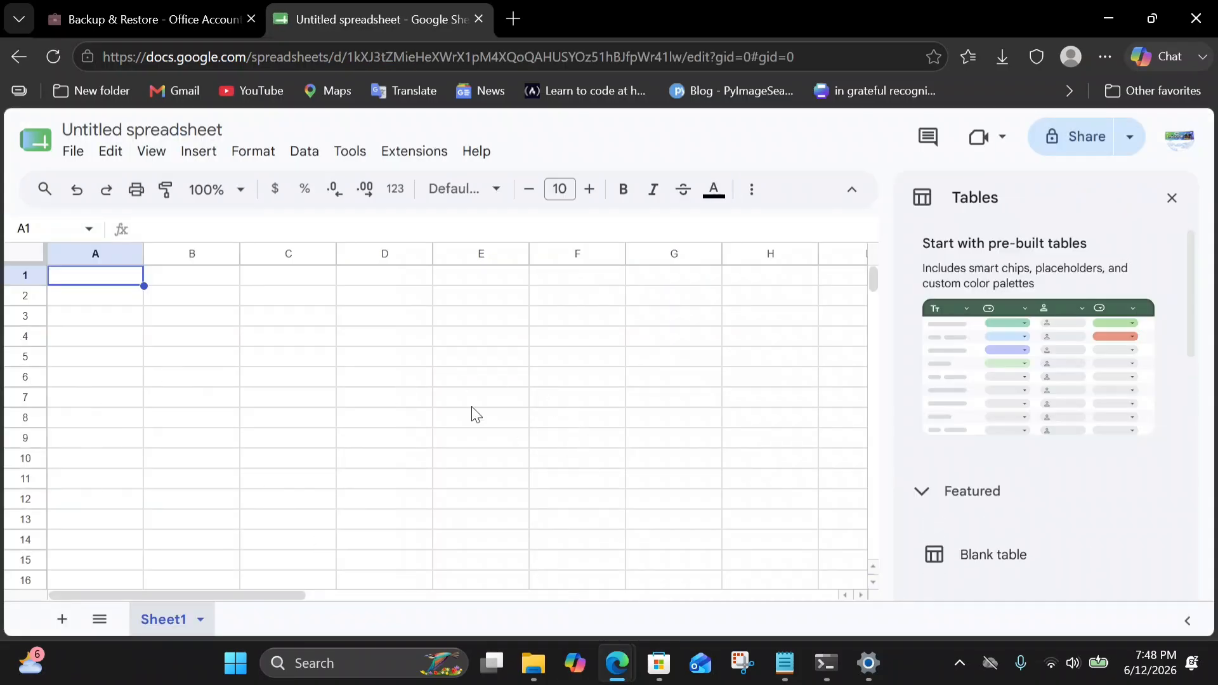
left_click(182, 130)
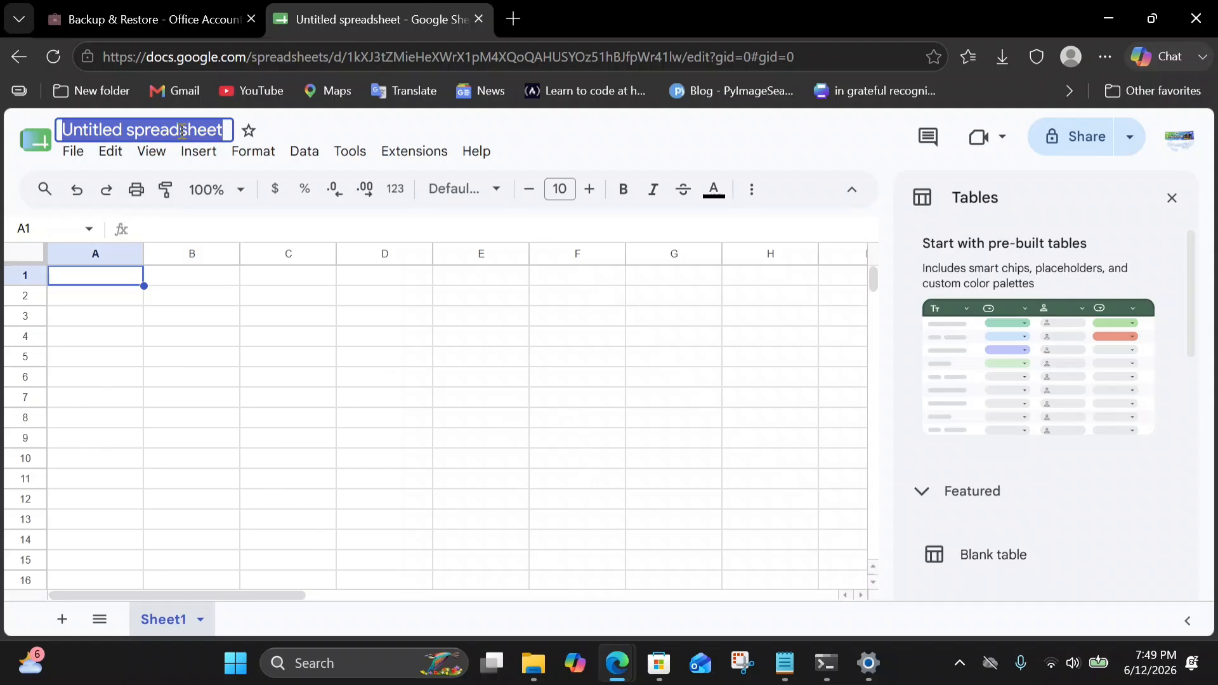
type("A")
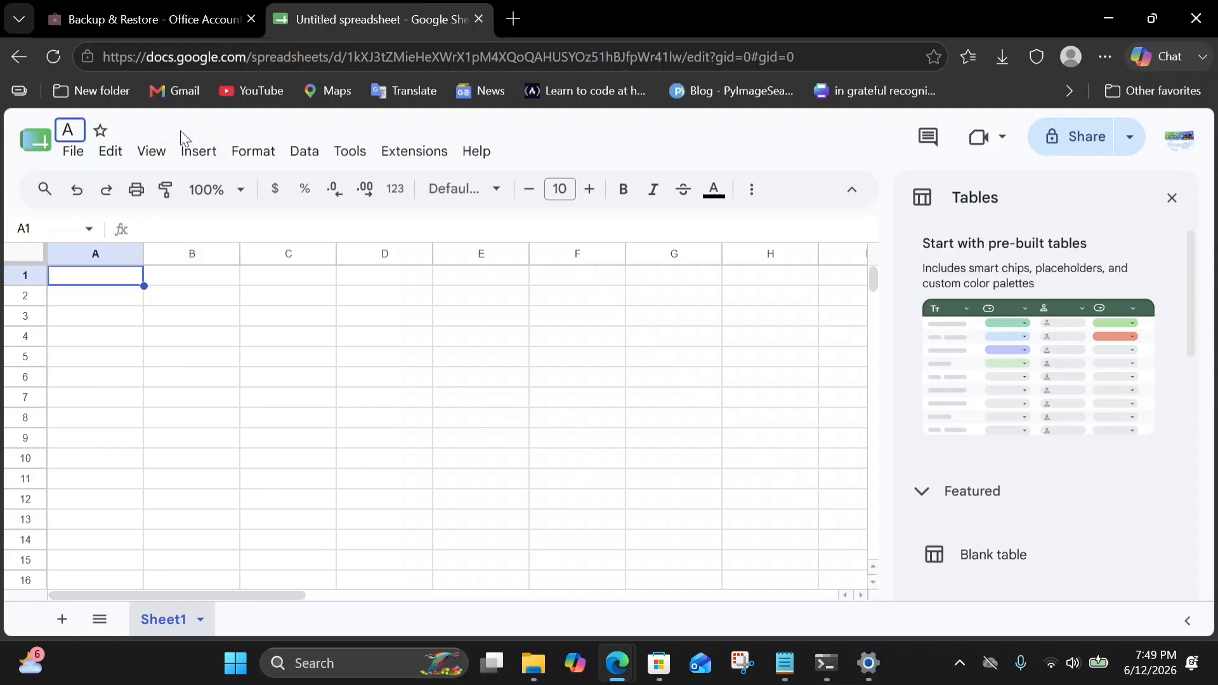
key("BackSpace")
type("Office")
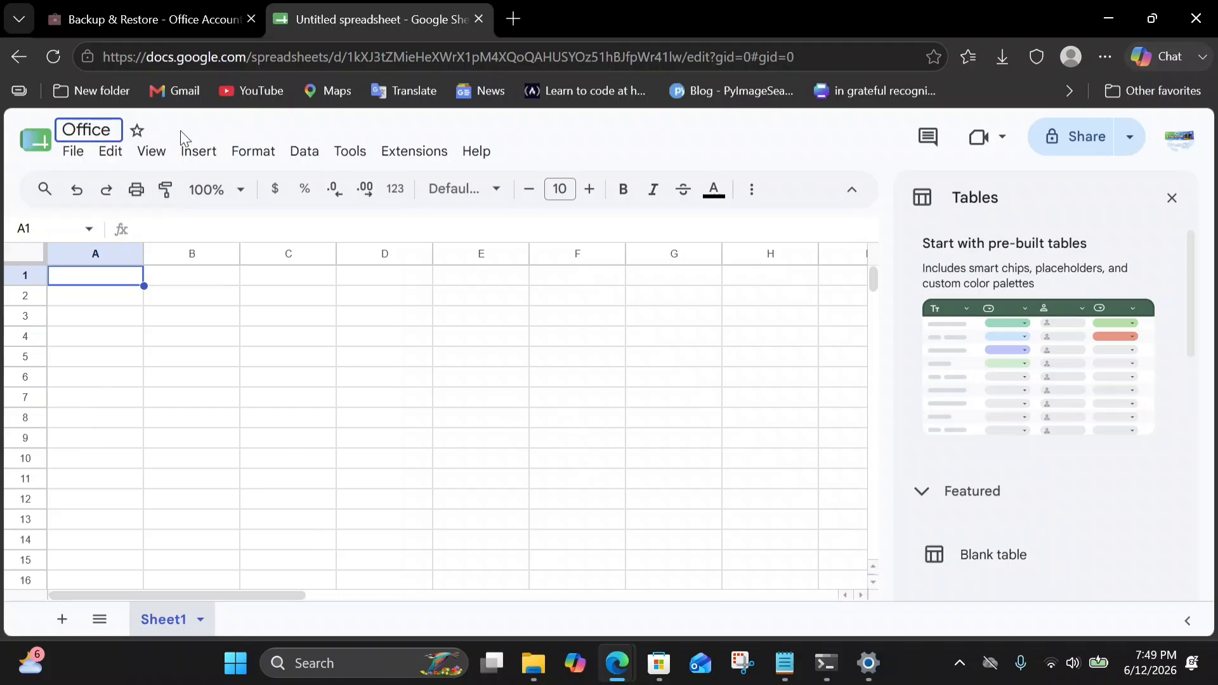
type(" A")
key("BackSpace")
key("BackSpace")
left_click(1171, 199)
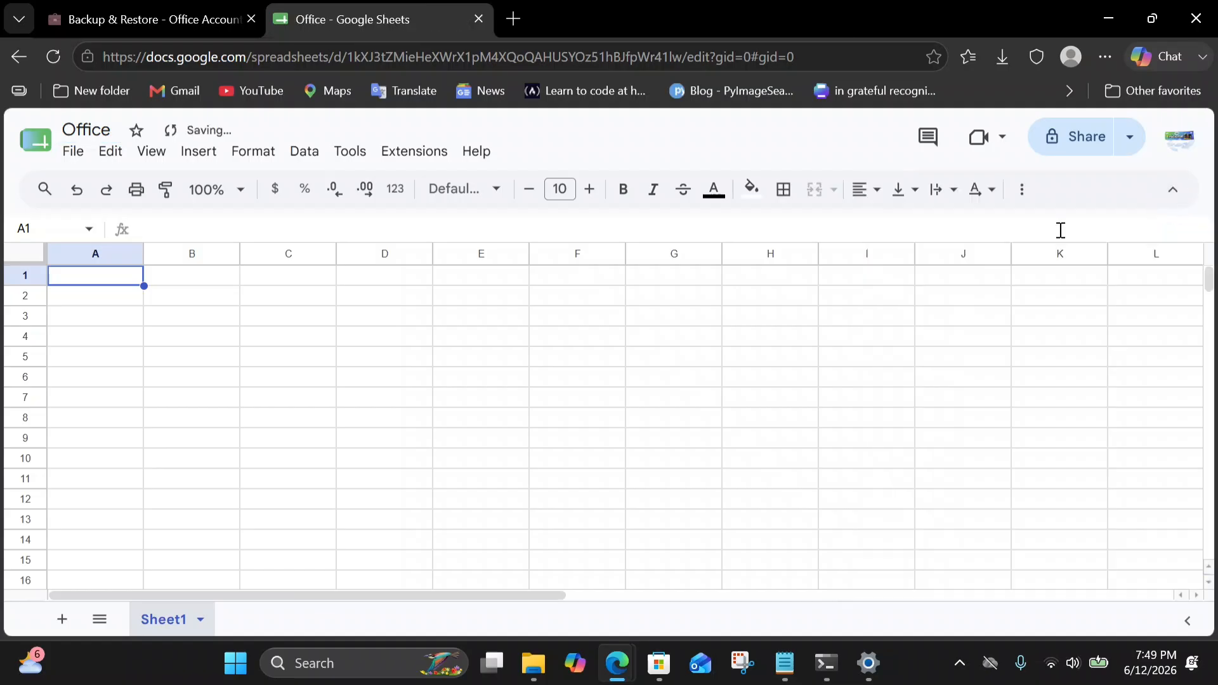
left_click(378, 395)
left_click(413, 154)
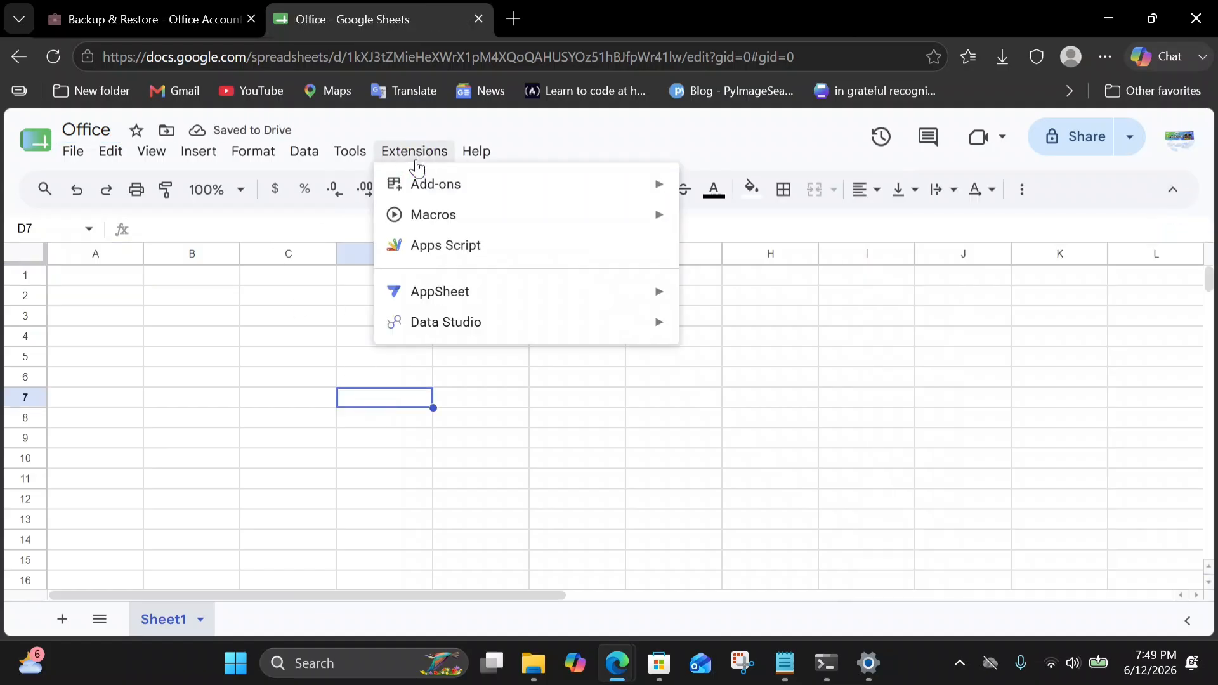
- Create the sheet-bound Apps Script project and open the google_apps_script folder in File Explorer
left_click(472, 249)
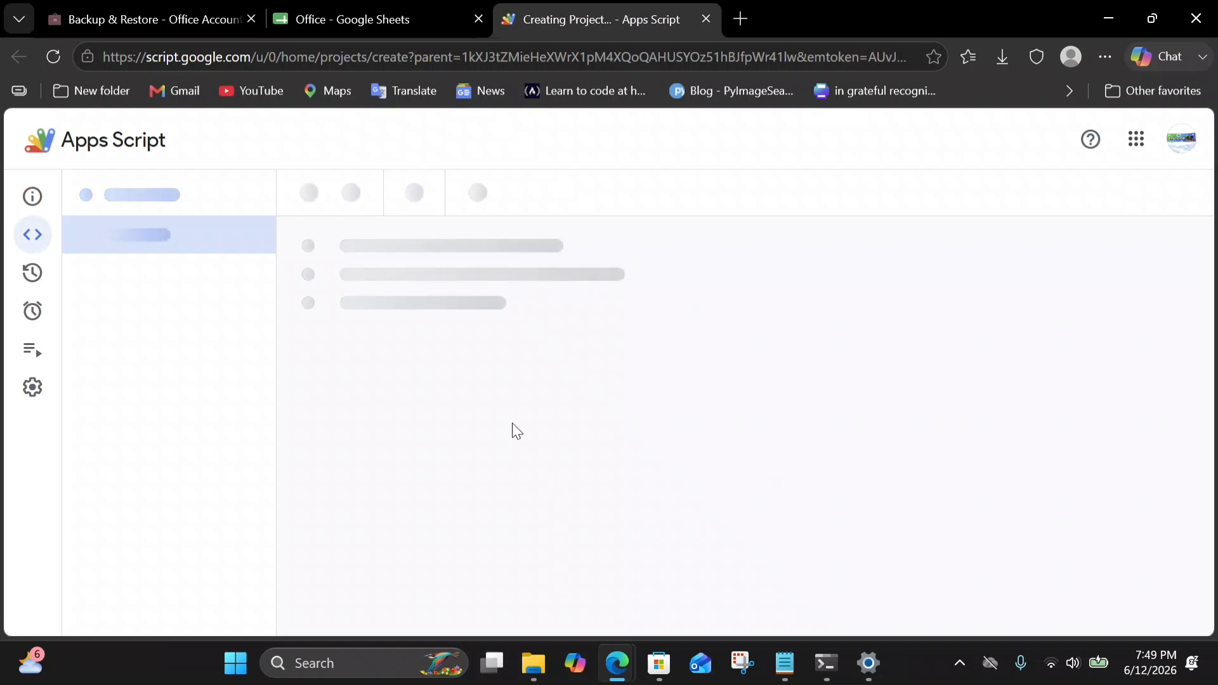
left_click(542, 657)
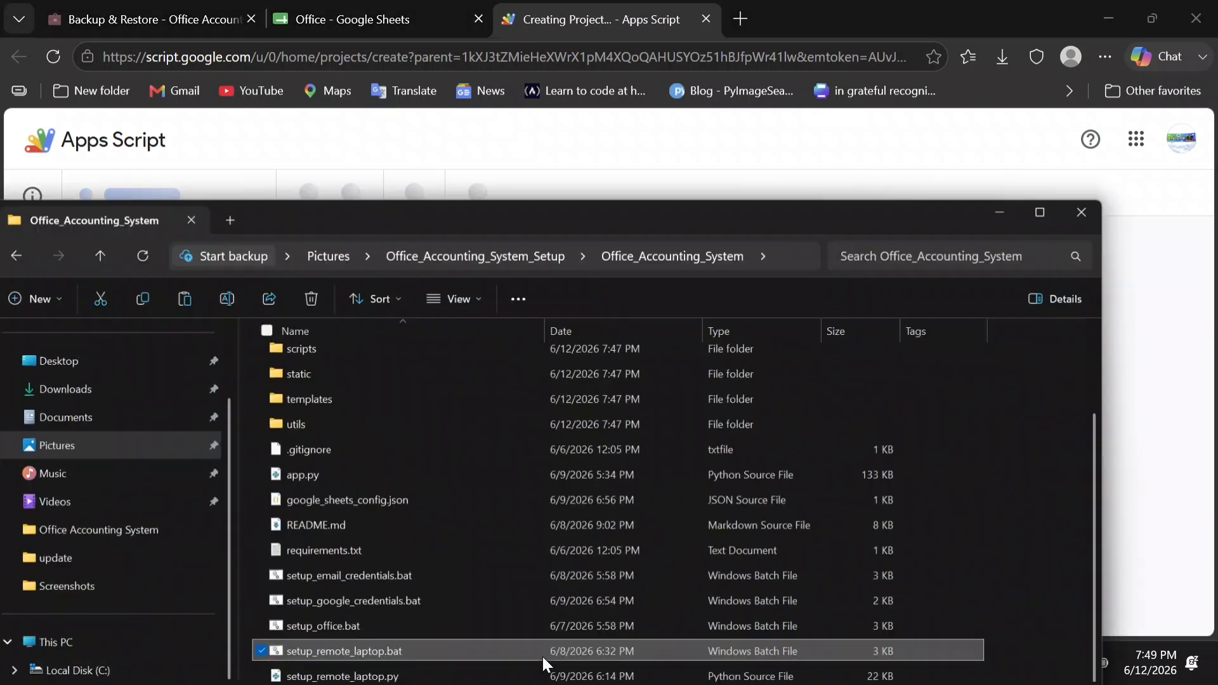
left_click_drag(677, 206, 753, 169)
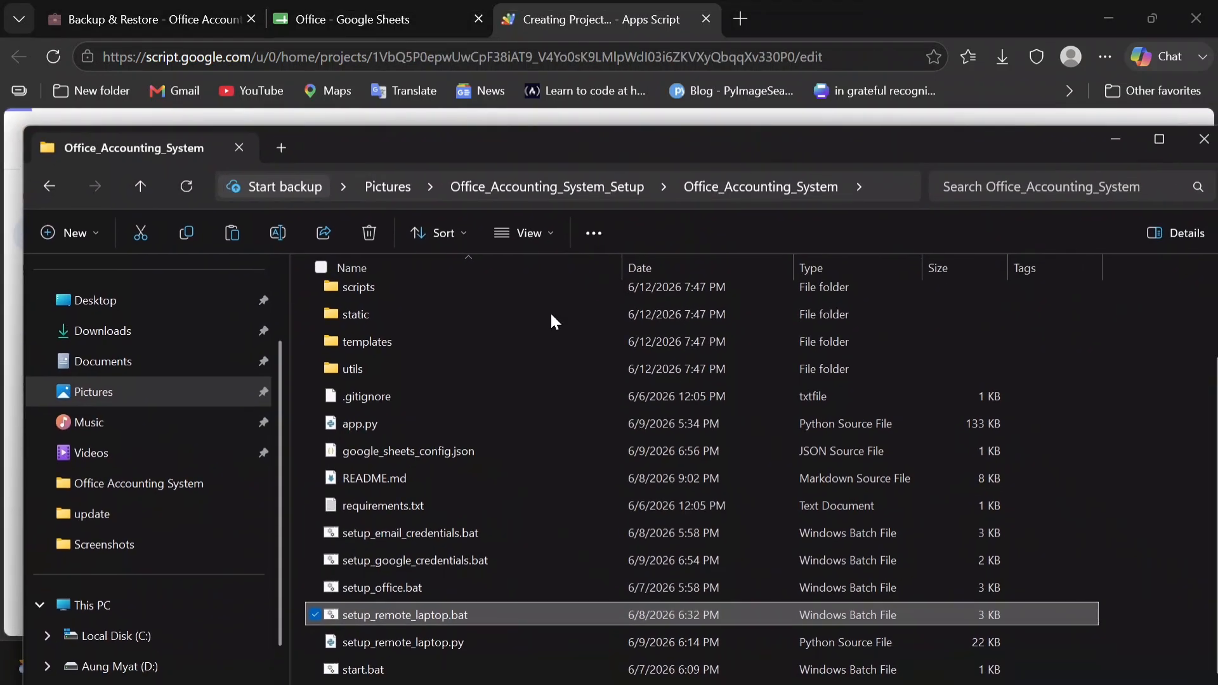
scroll(442, 435, "up", 2)
double_click(394, 381)
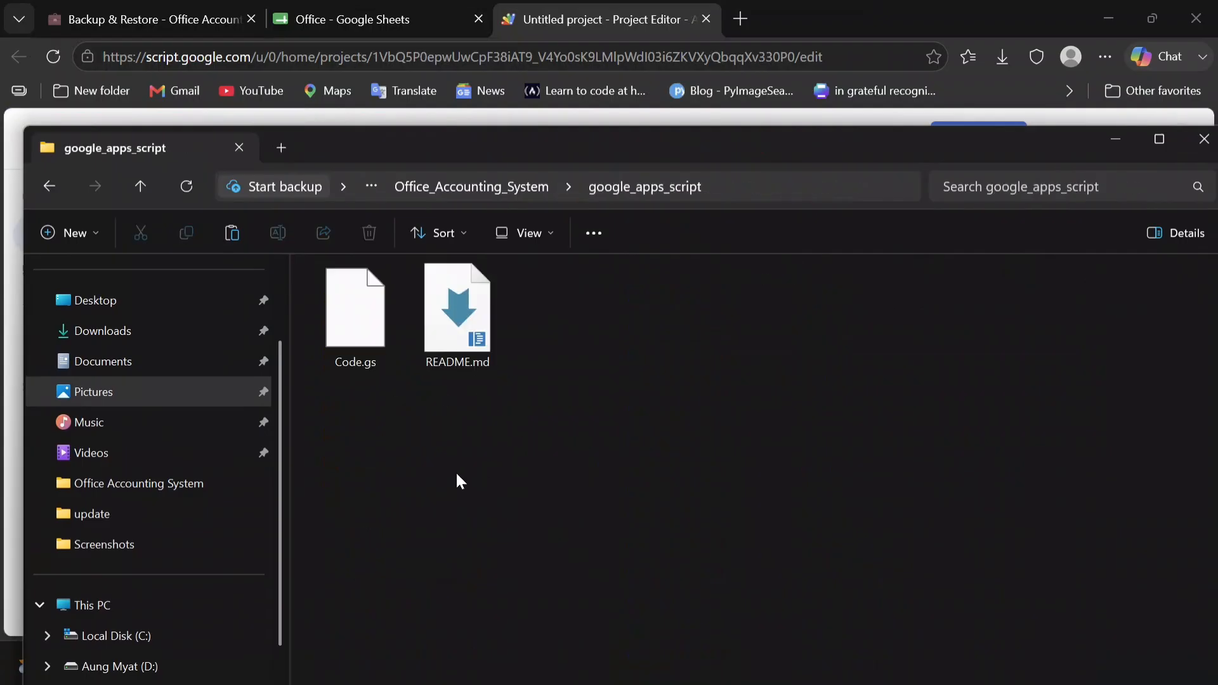
- Check the Open with options for Code.gs without opening it, then hide File Explorer
left_click(376, 318)
right_click(374, 325)
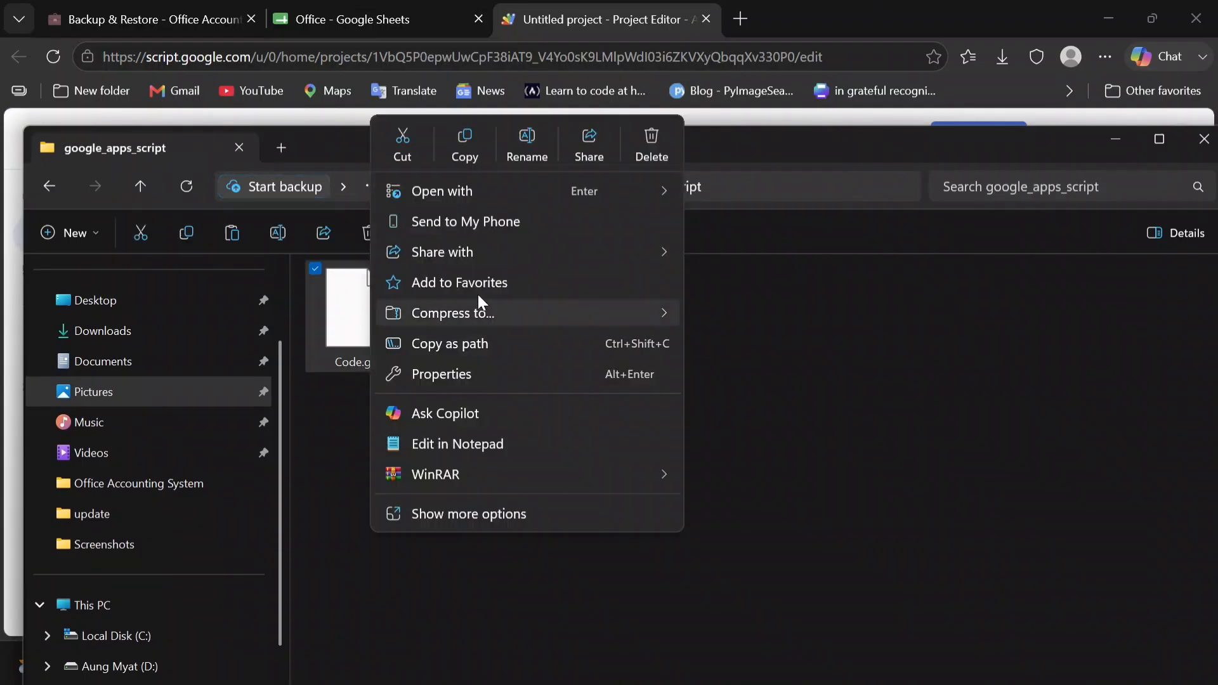
mouse_move(565, 252)
left_click(562, 190)
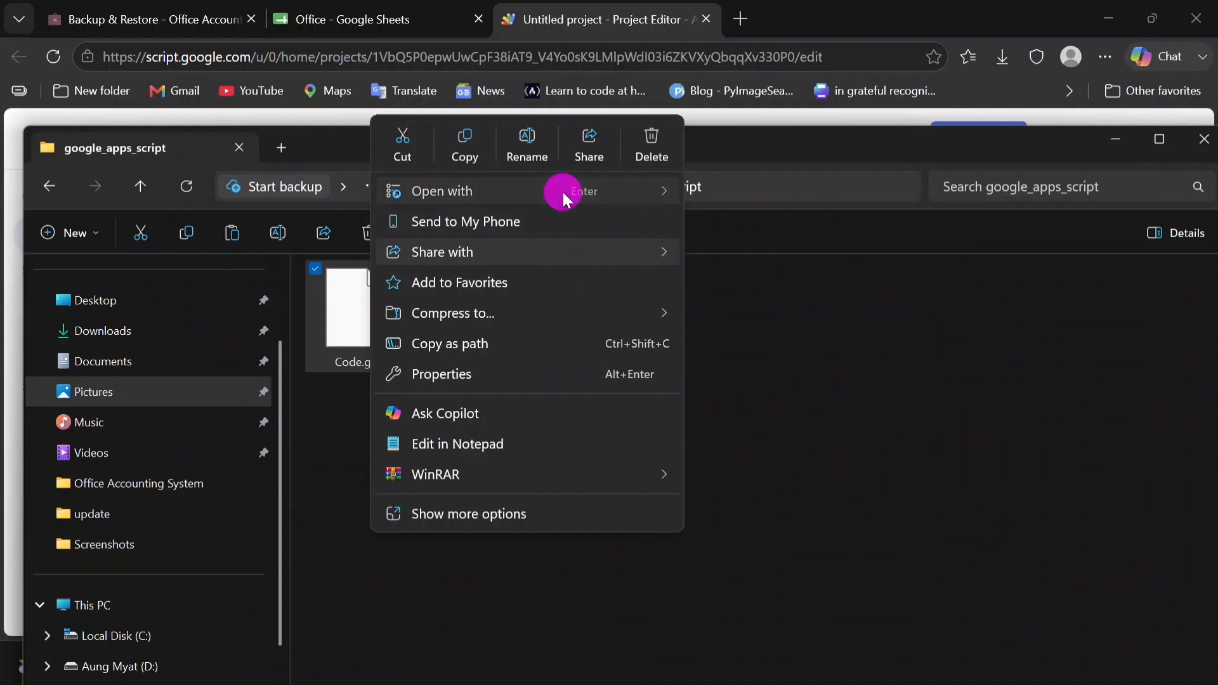
left_click(665, 363)
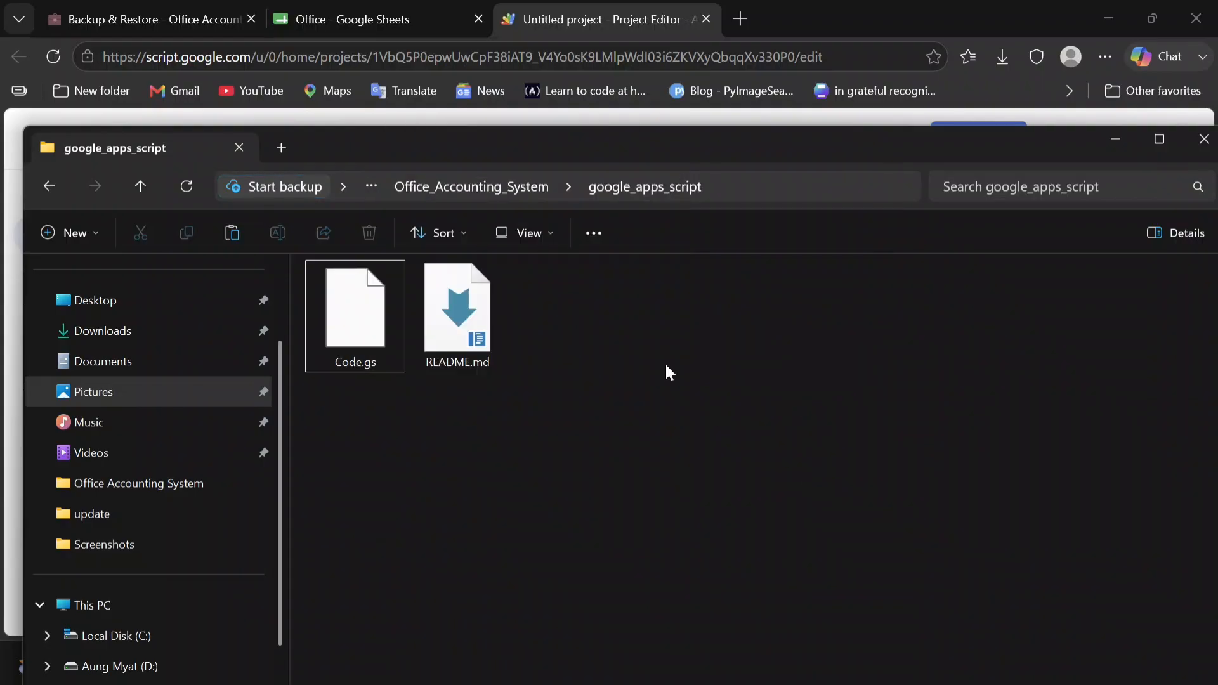
left_click(1100, 145)
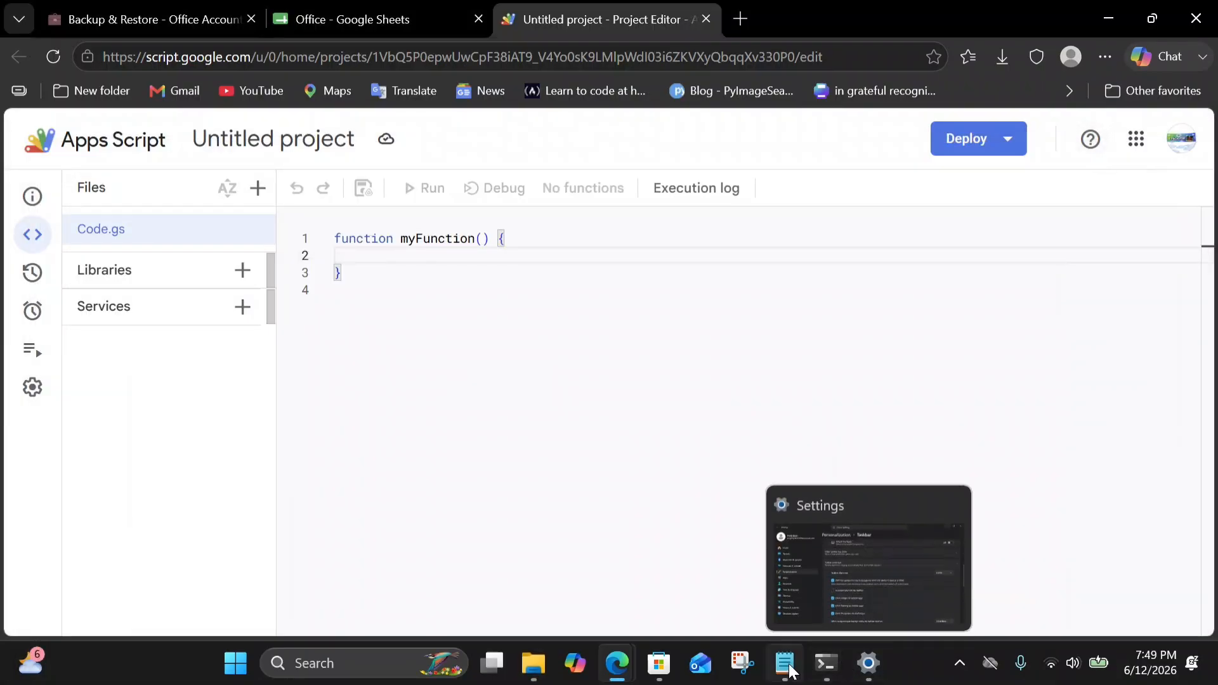
- Select the entire Code.gs script text in the notes window to copy it
left_click(785, 663)
left_click(560, 106)
left_click(525, 420)
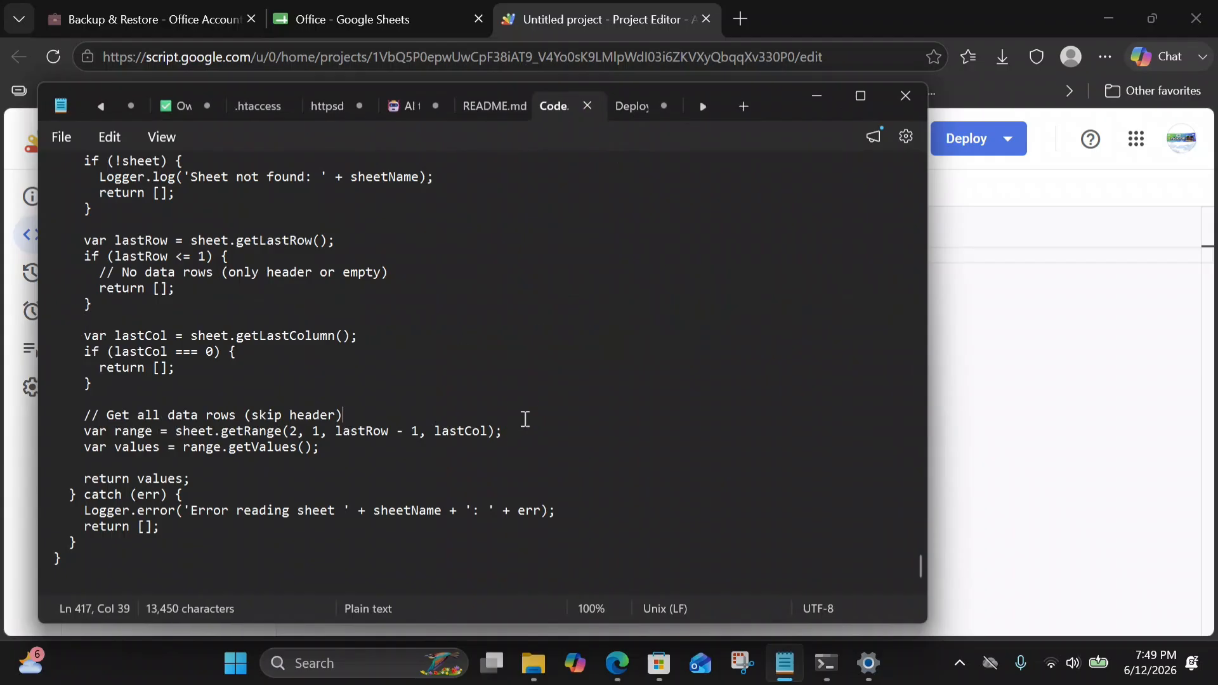
key("ctrl+a")
key("ctrl+c")
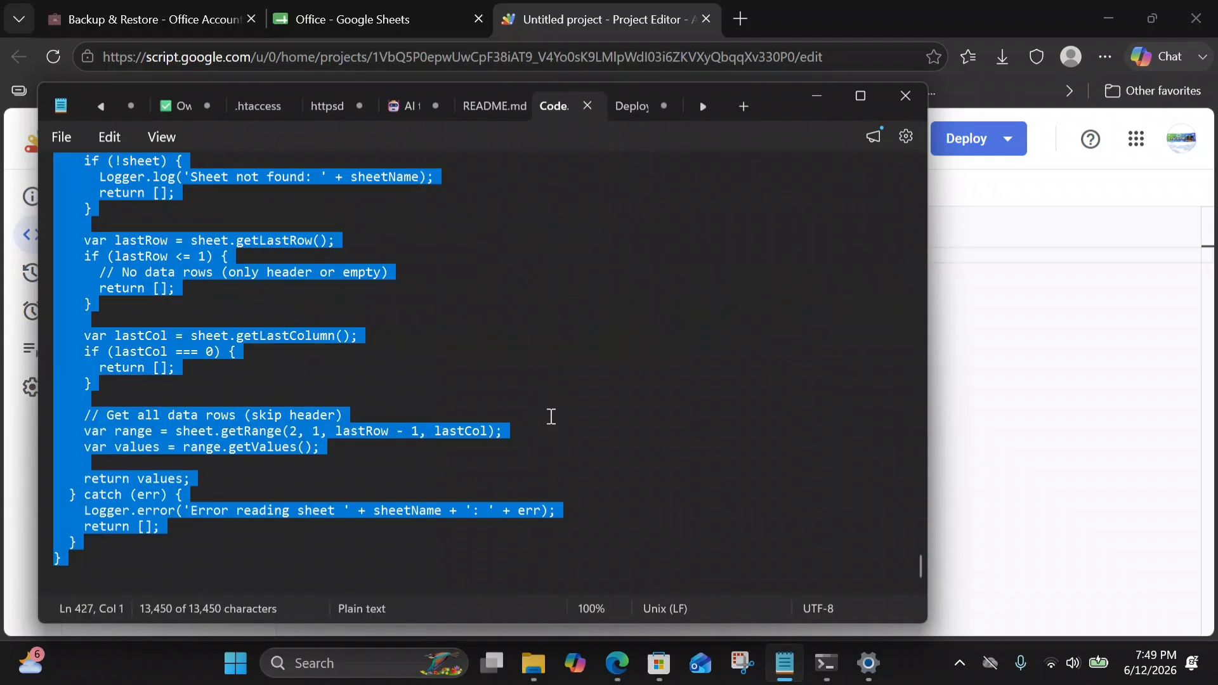
left_click(816, 103)
- Replace the starter myFunction with the pasted 427-line Code.gs script and save it
left_click(651, 536)
key("ctrl+a")
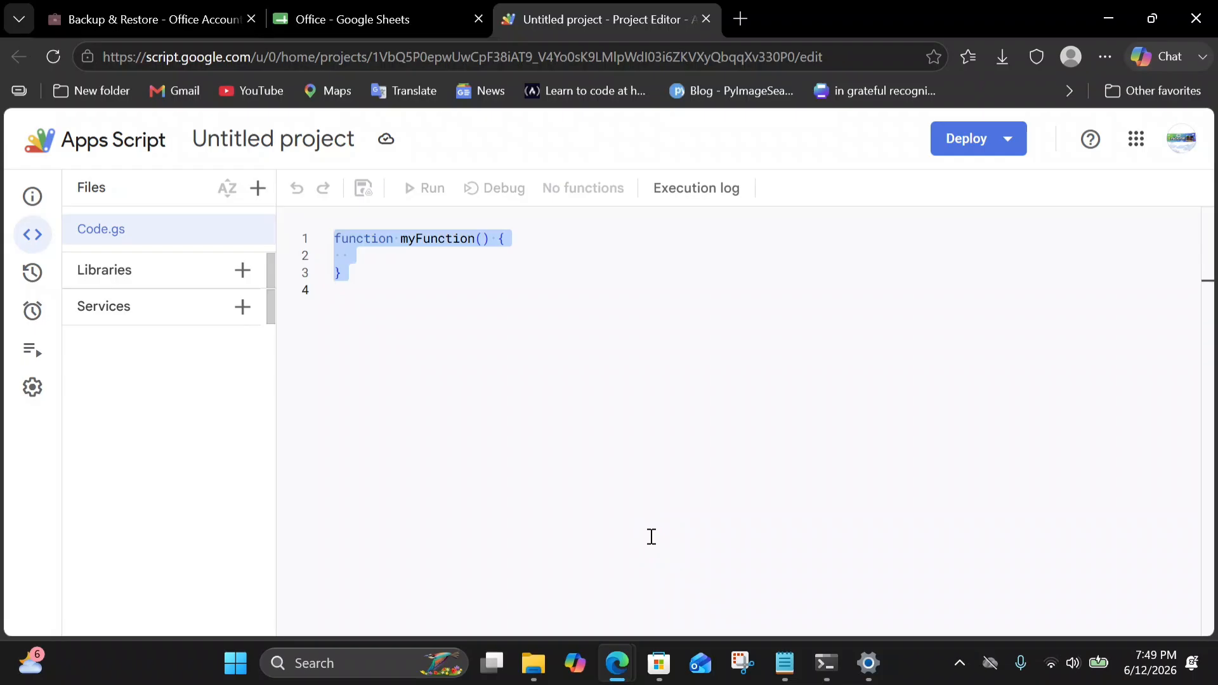
key("BackSpace")
key("ctrl+v")
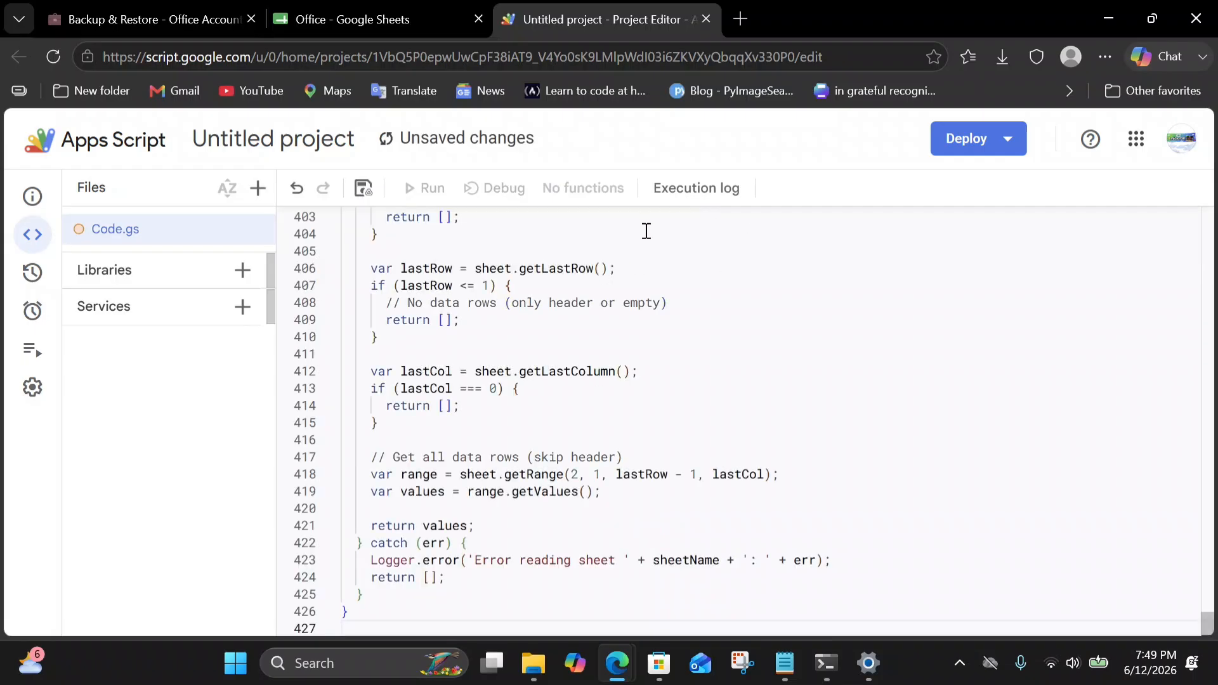
key("ctrl+s")
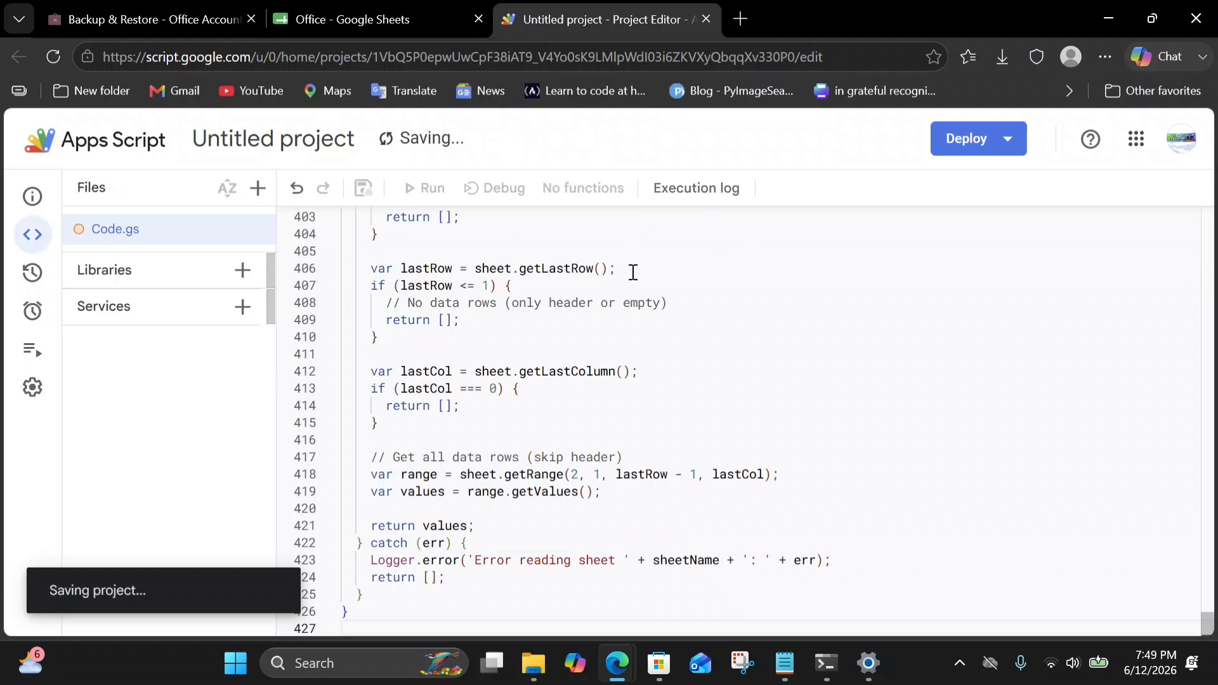
- Rename the untitled Apps Script project to 'Office'
left_click(281, 152)
type("O")
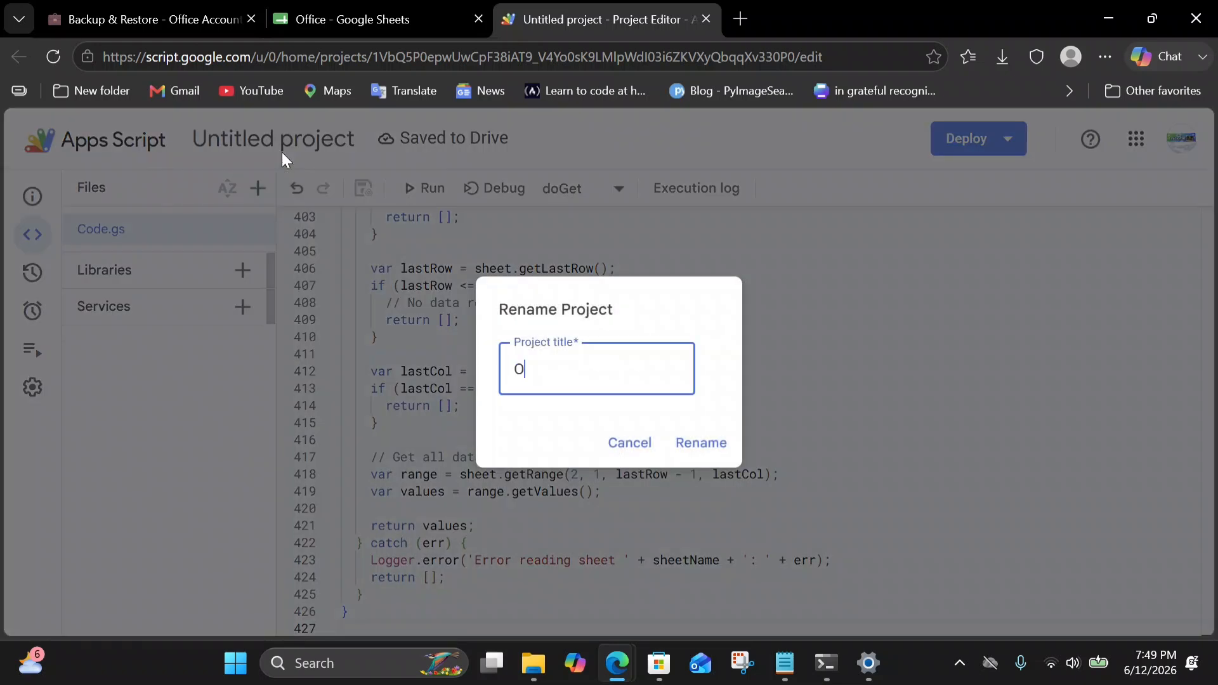
type("ffice")
key("Return")
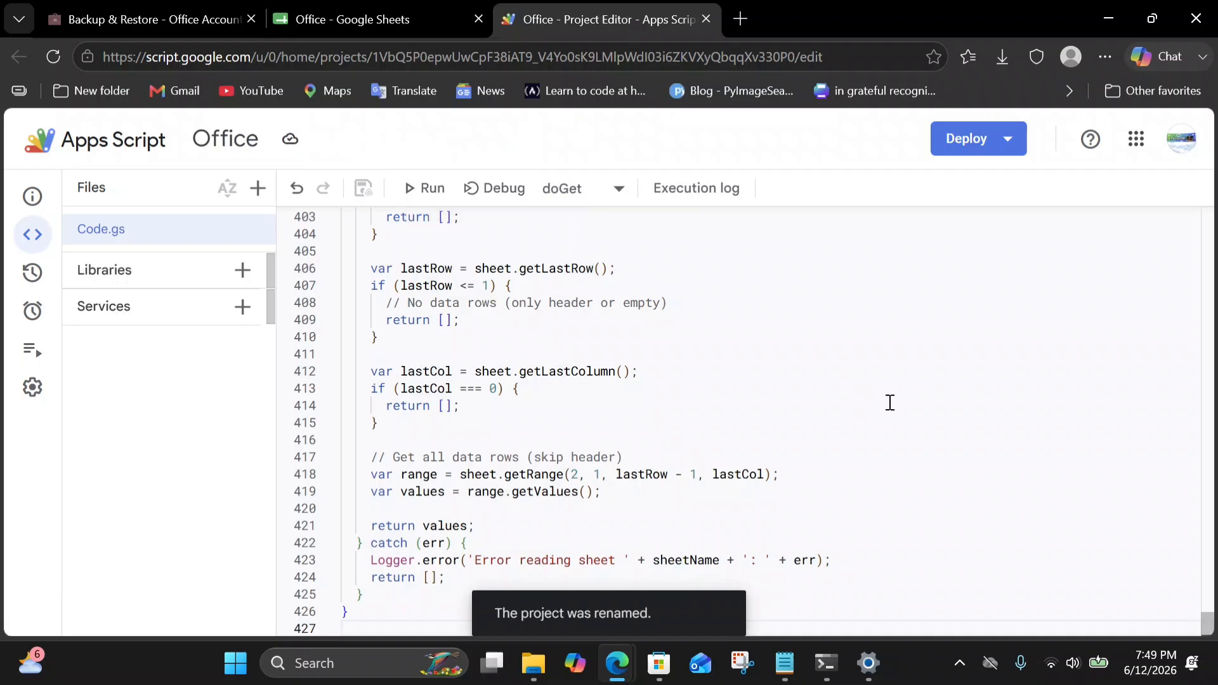
left_click(991, 141)
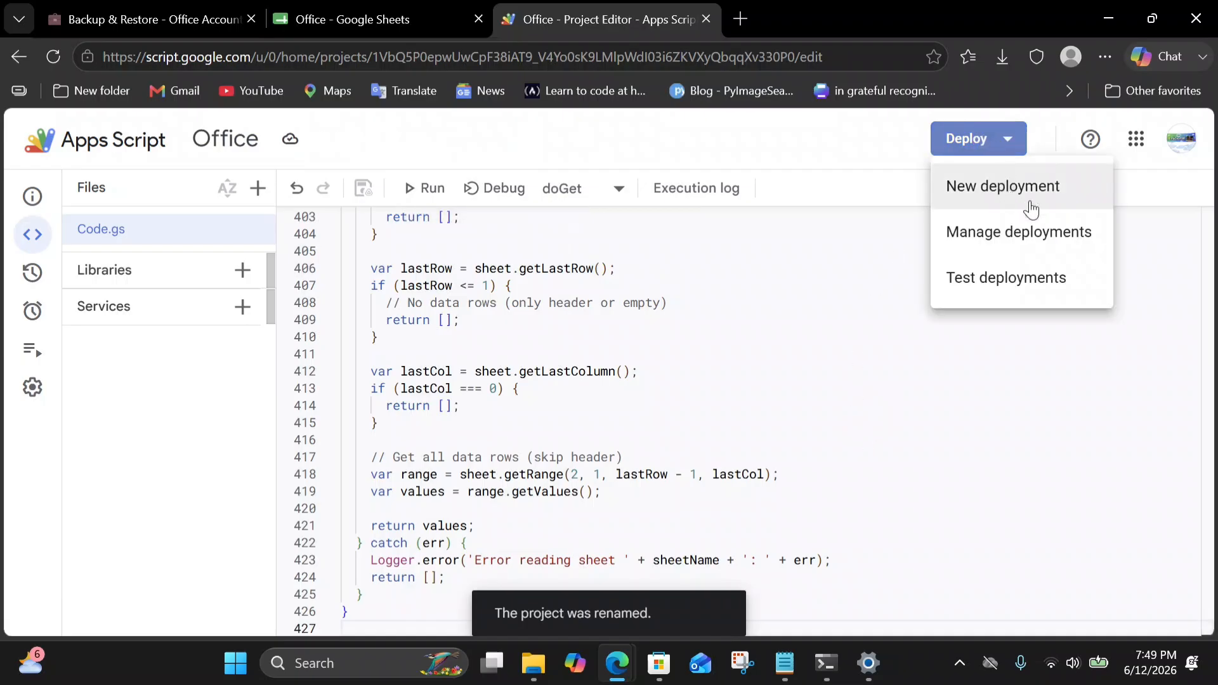
- Start a new deployment with Web app as the deployment type
left_click(1015, 191)
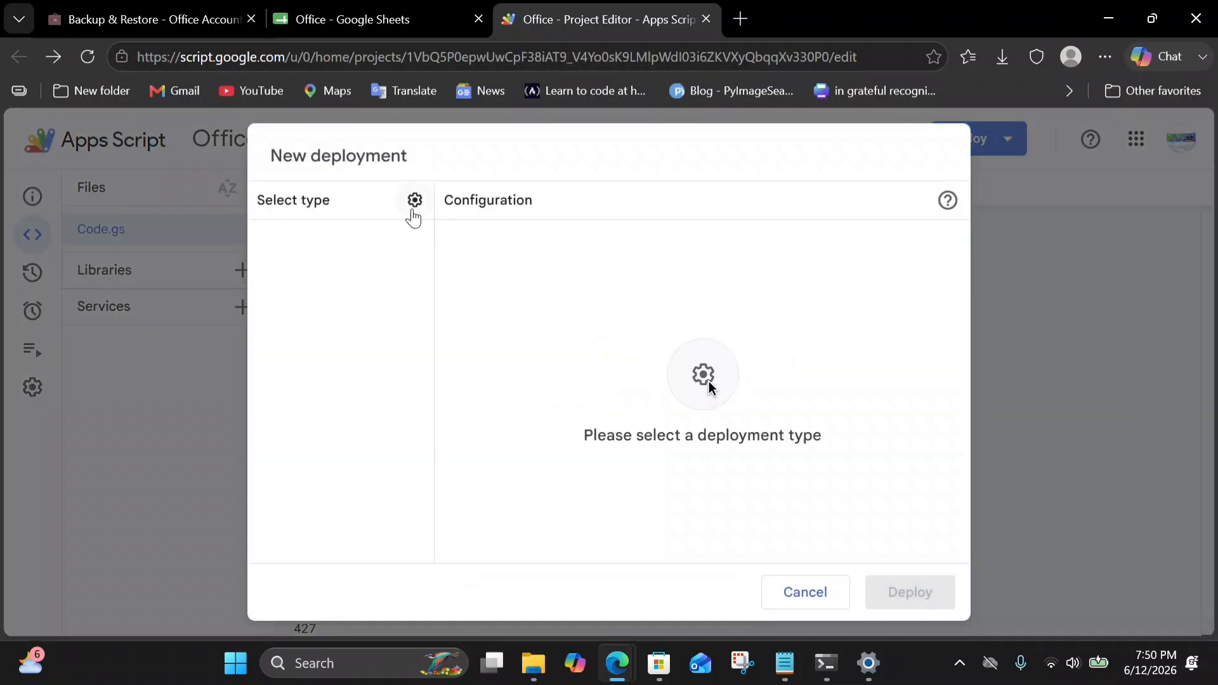
left_click(415, 201)
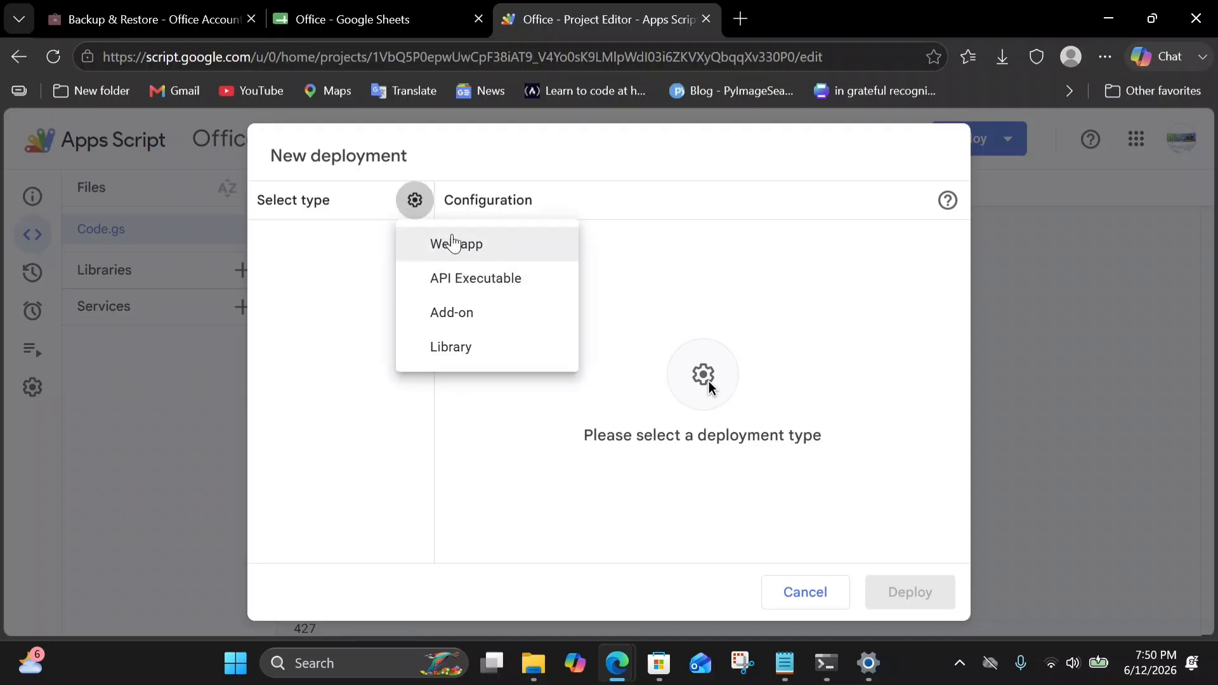
left_click(354, 300)
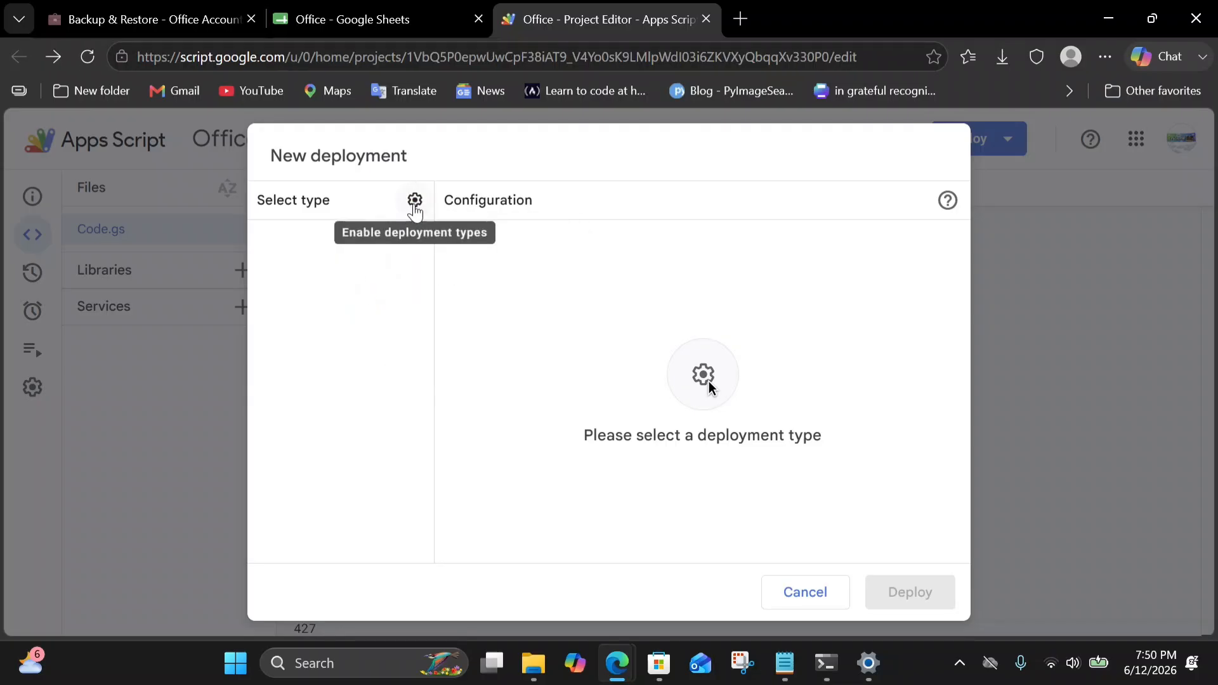
left_click(415, 204)
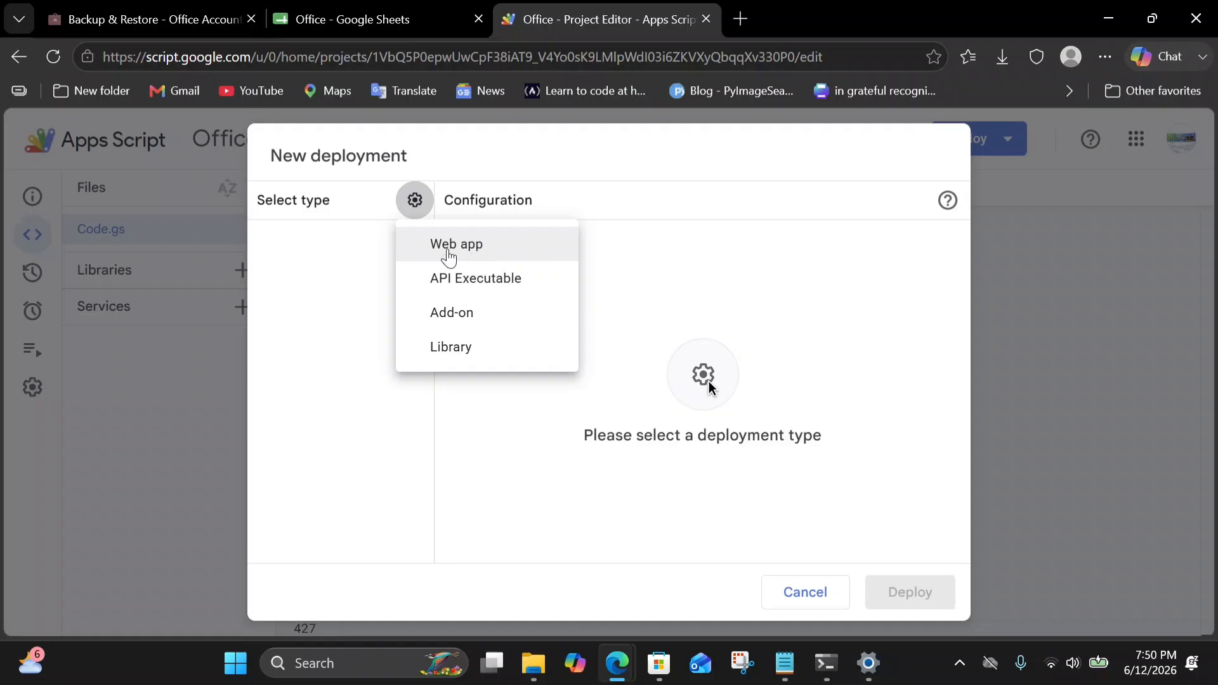
left_click(494, 254)
- Describe the deployment as Office, give Anyone access, and deploy the web app
left_click(590, 298)
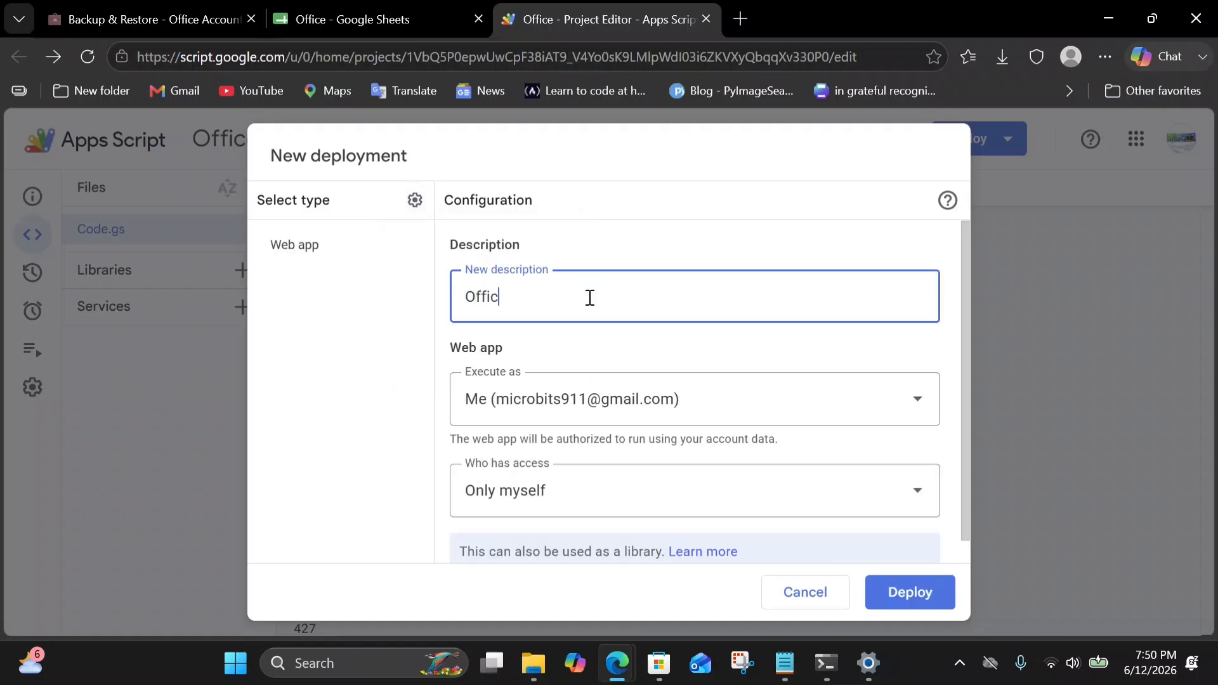
left_click(618, 498)
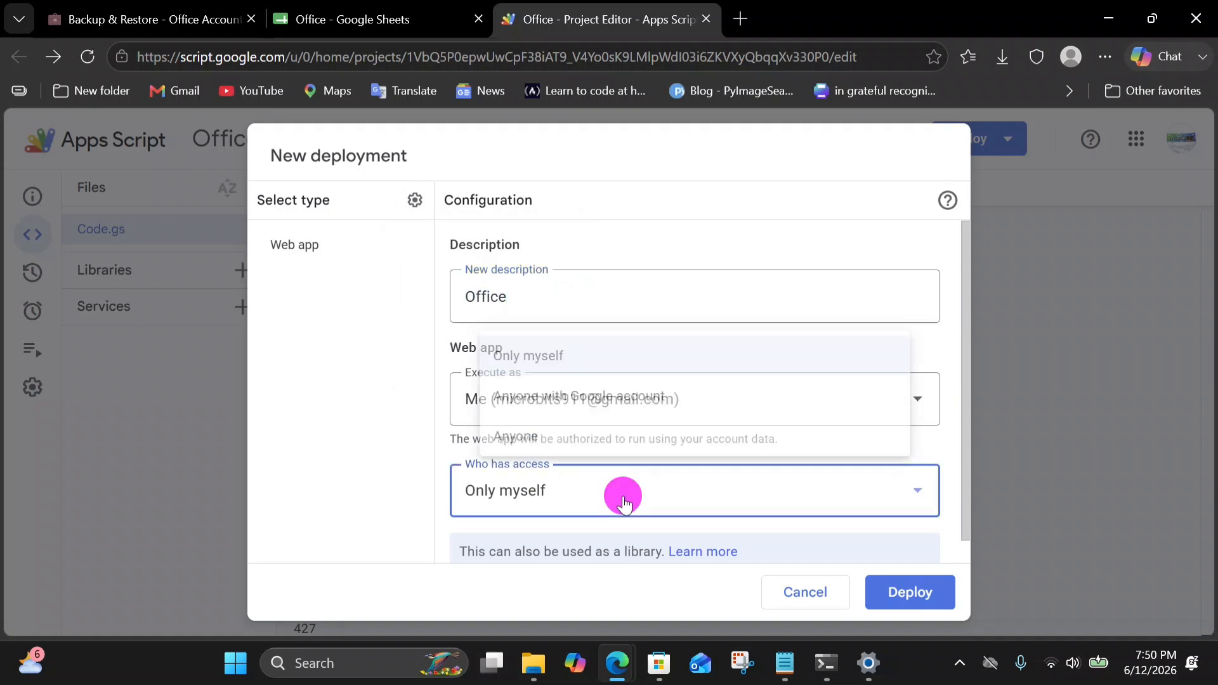
left_click(557, 434)
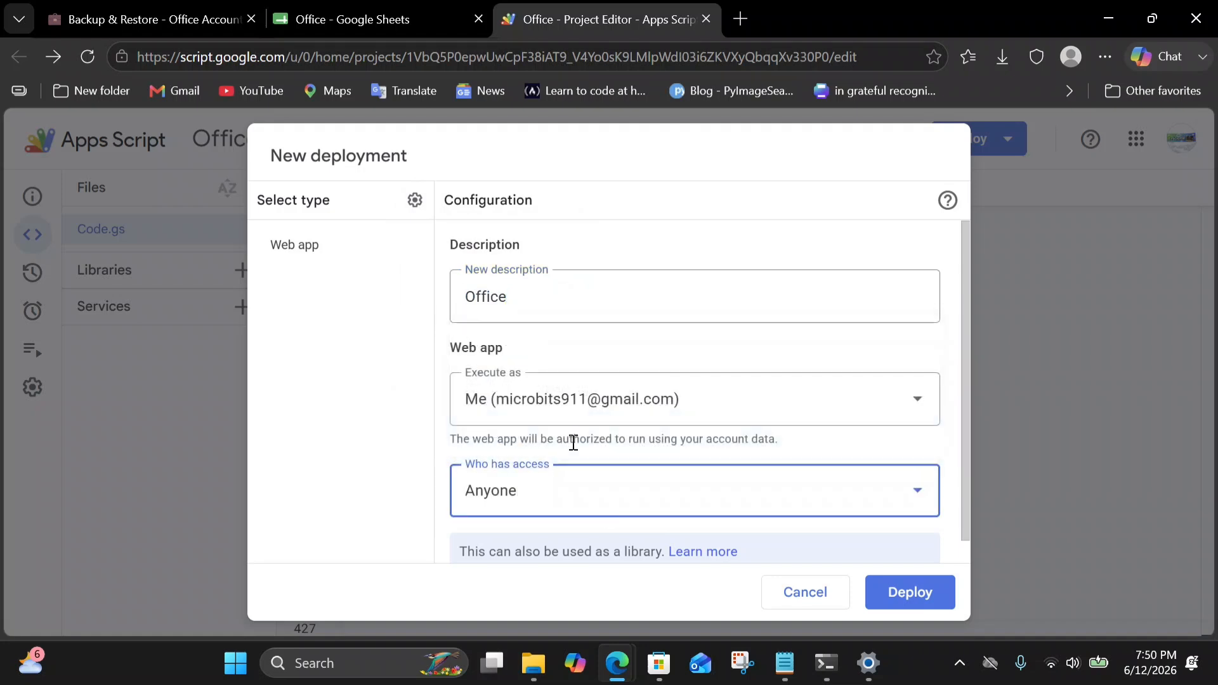
scroll(641, 467, "down", 1)
left_click(917, 592)
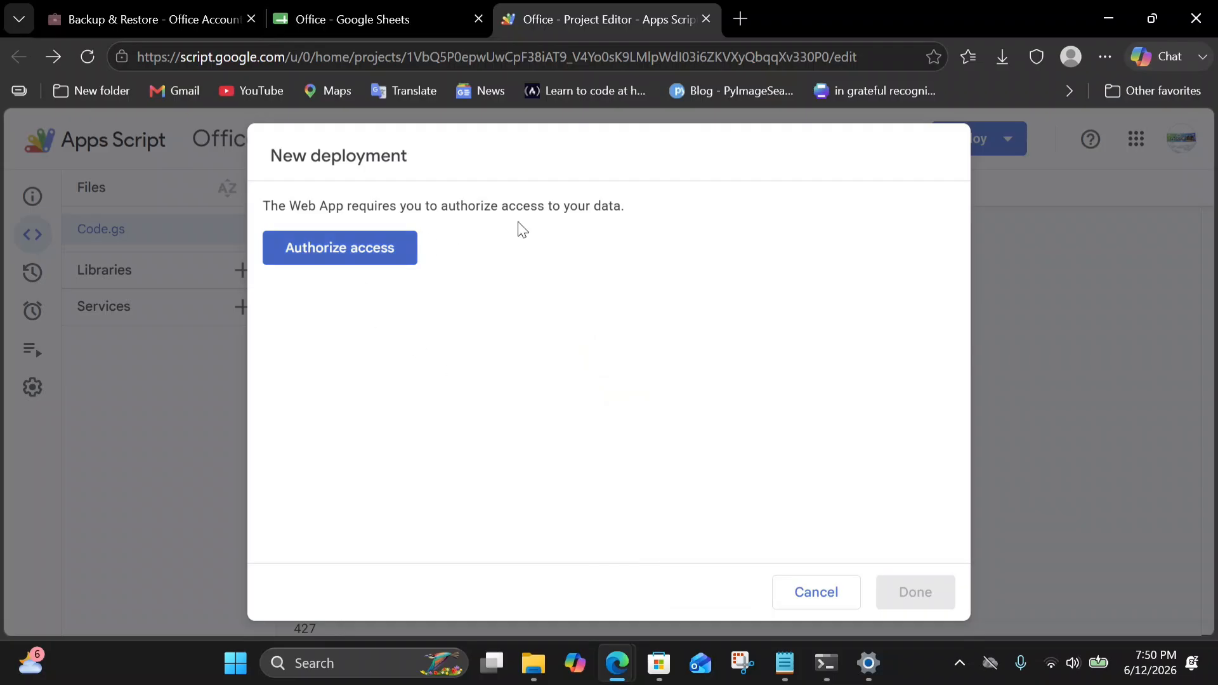
- Authorize access, continue past the unverified-app warning to Office, and grant the requested permissions
left_click(370, 263)
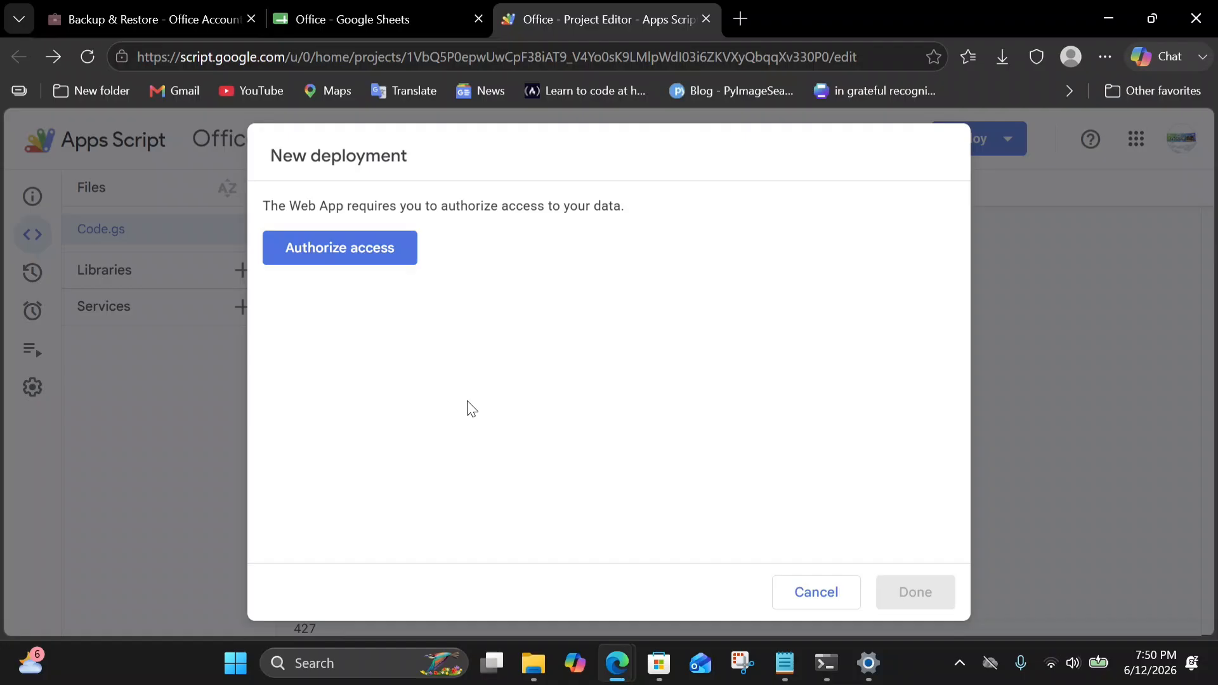
left_click(373, 252)
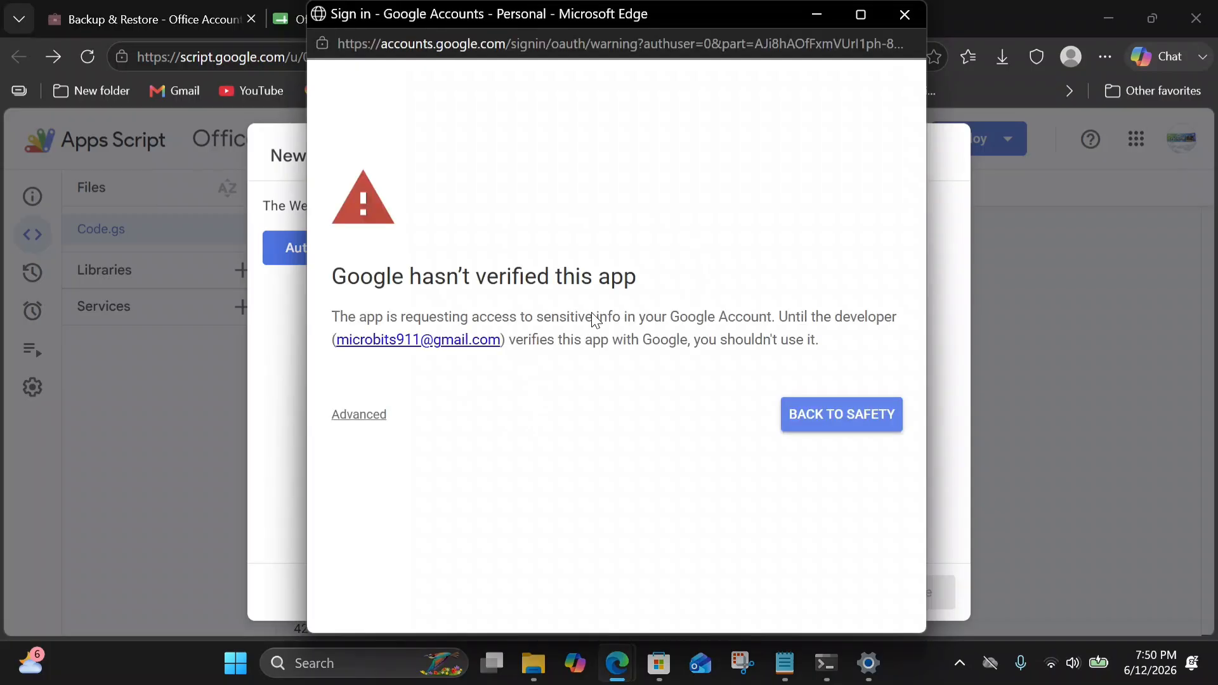
left_click(357, 424)
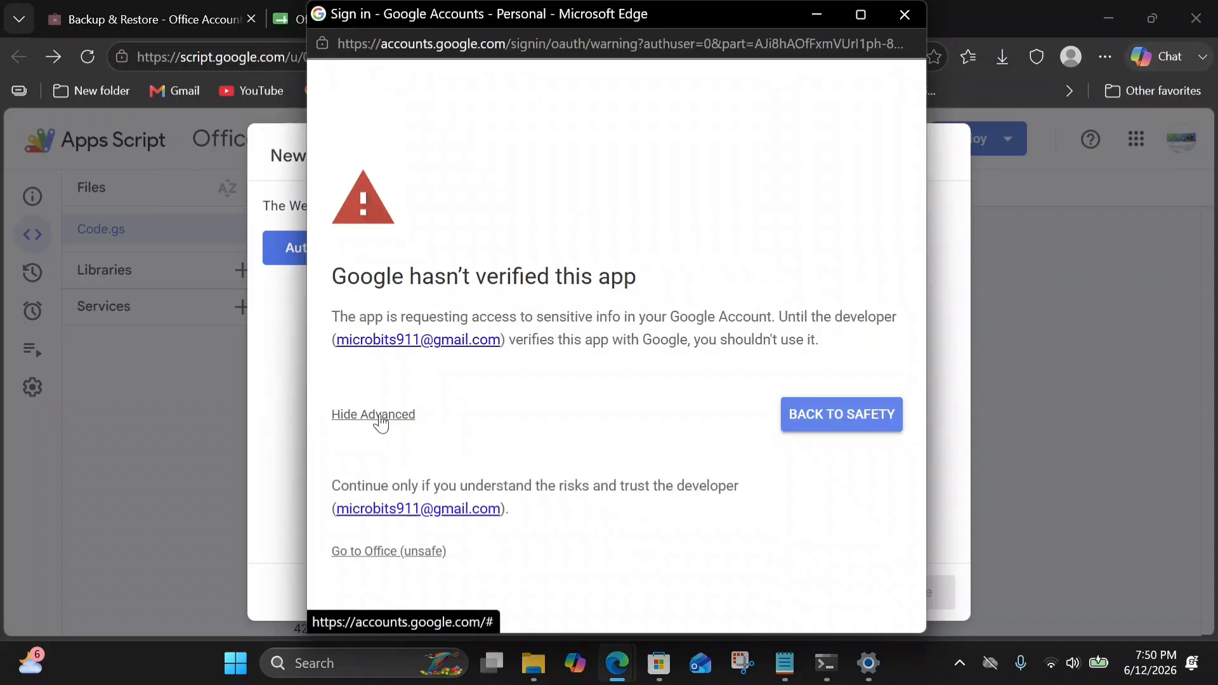
left_click(411, 555)
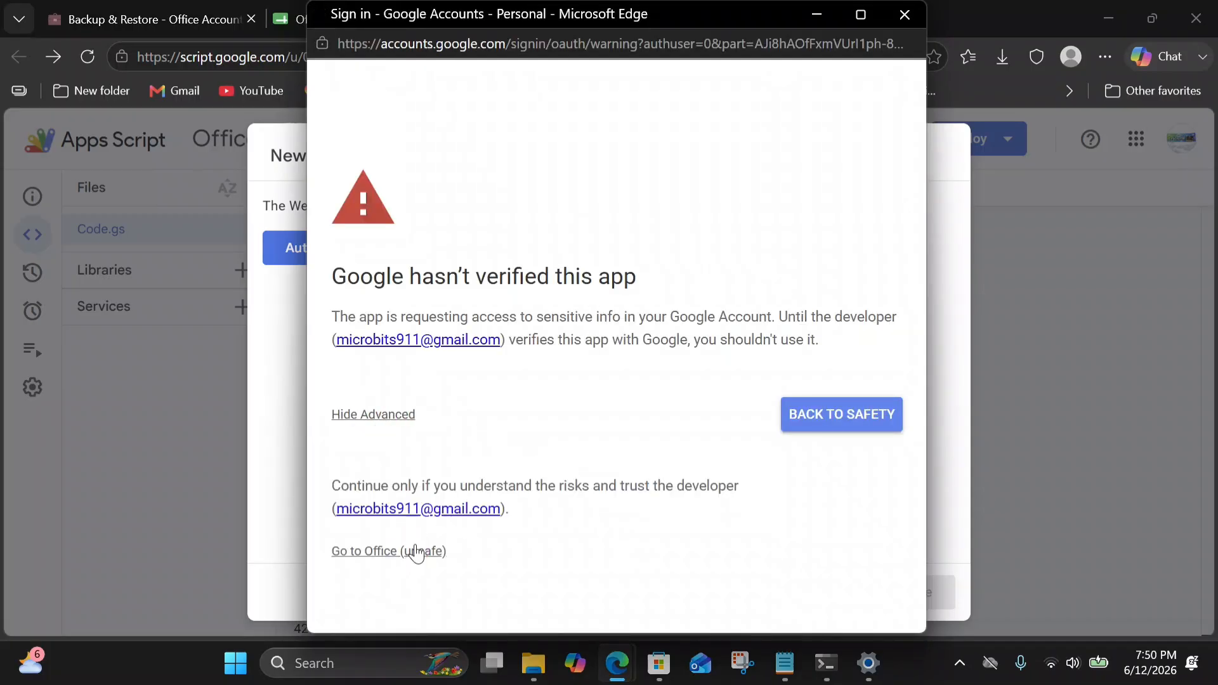
scroll(719, 505, "down", 5)
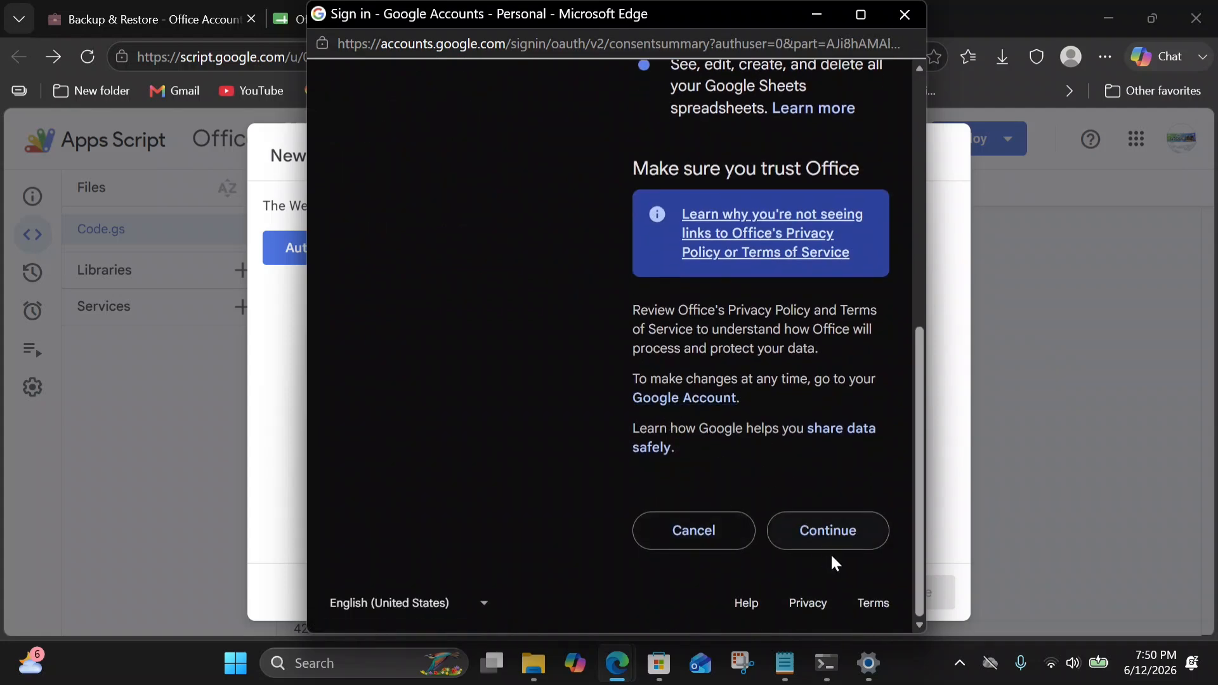
left_click(831, 545)
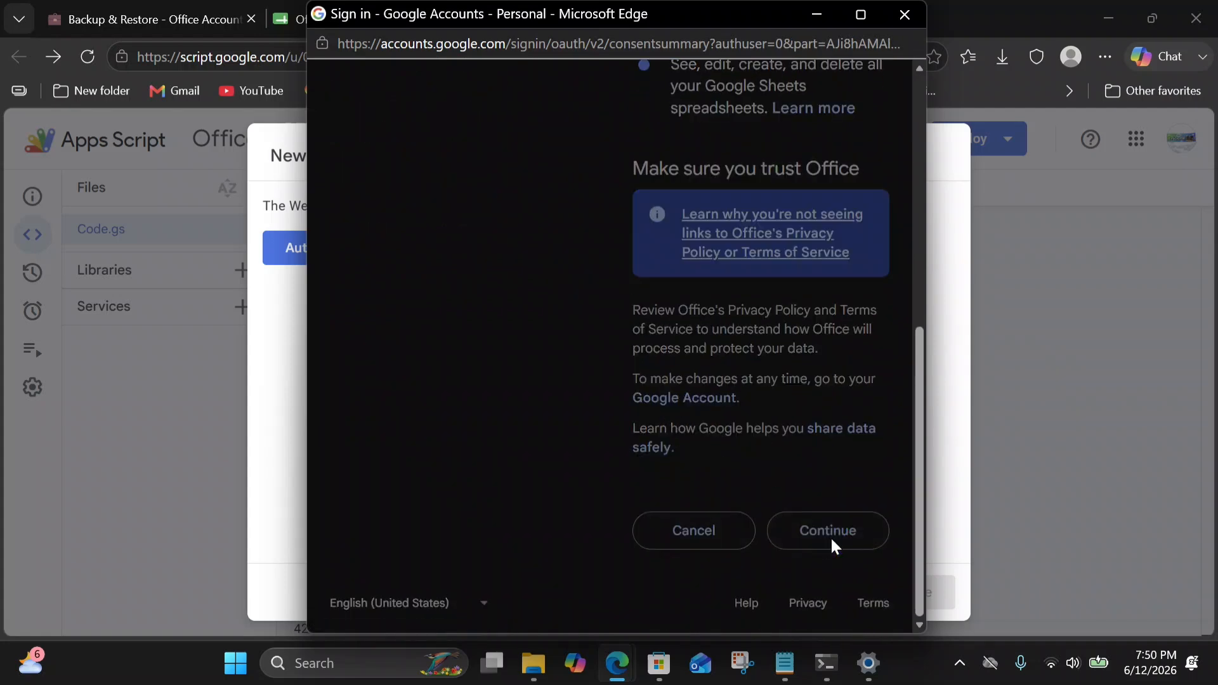
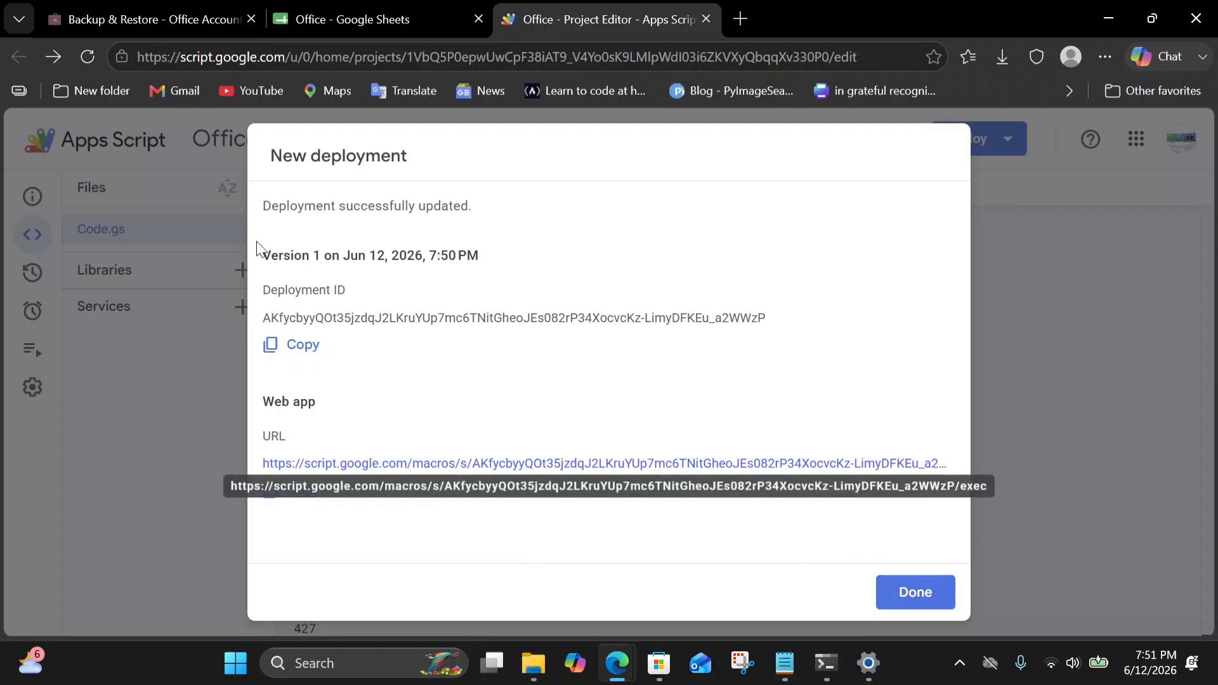
- Replace the Notepad notes with the Version 1 deployment ID and web app URL, then close the confirmation
left_click_drag(256, 241, 494, 571)
key("ctrl+c")
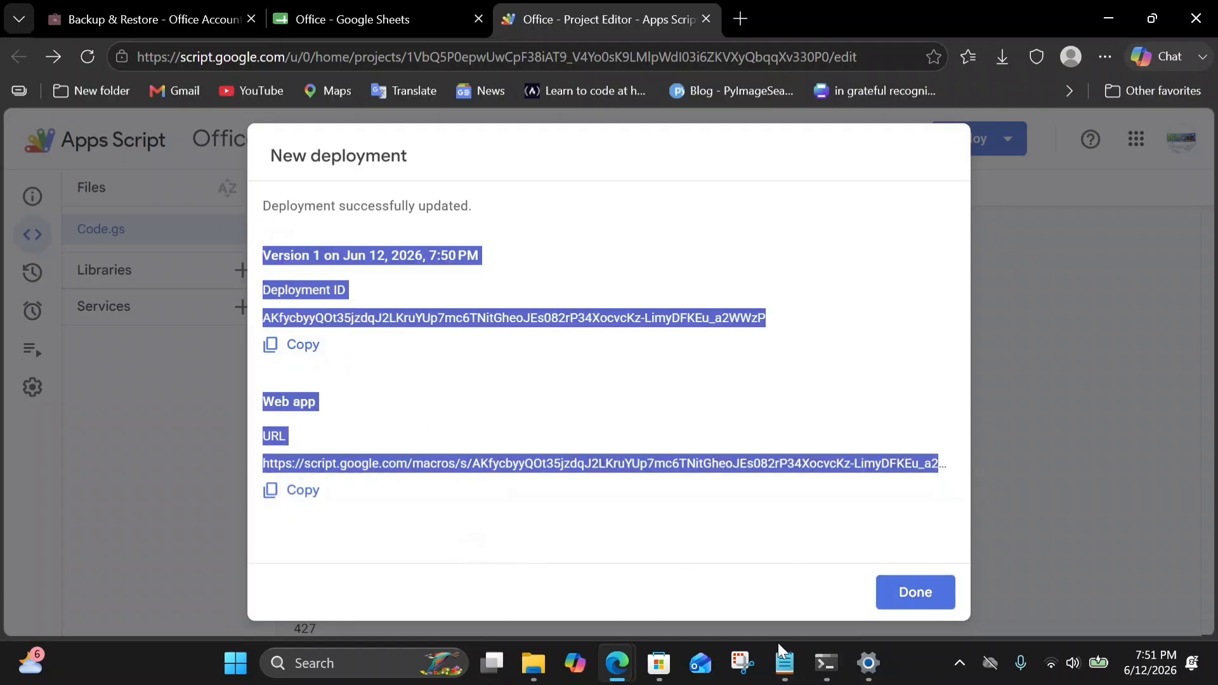
left_click(784, 663)
left_click(628, 106)
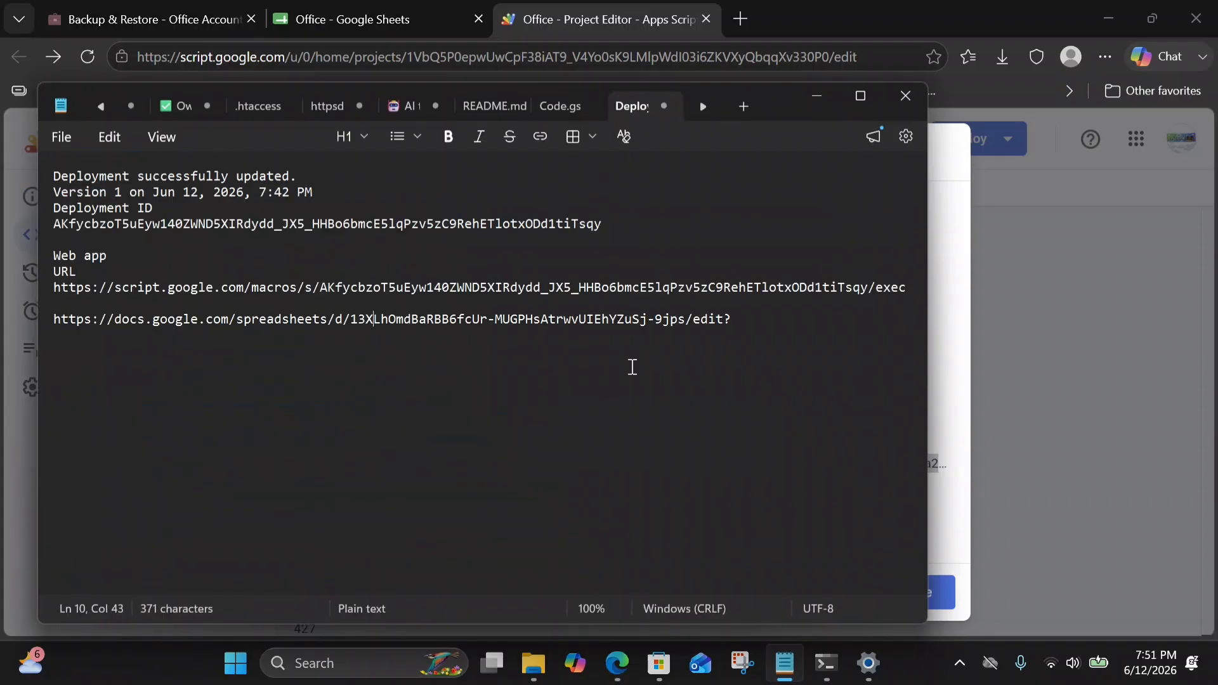
key("ctrl+a")
key("ctrl+v")
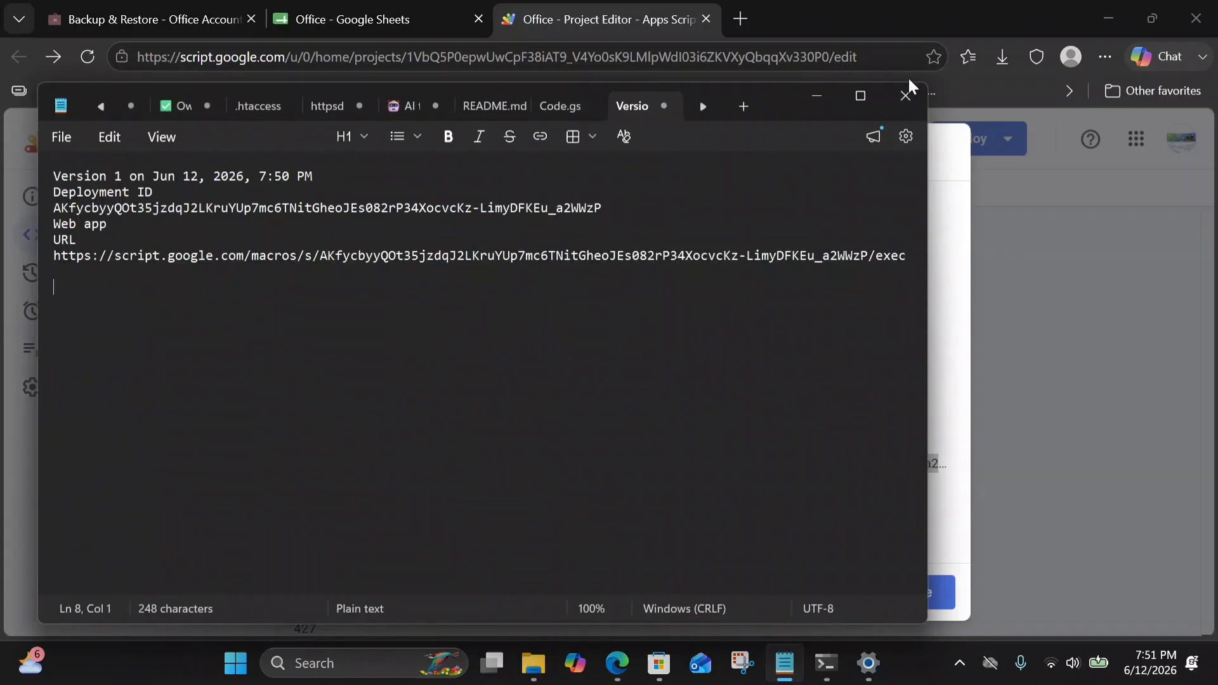
left_click(818, 99)
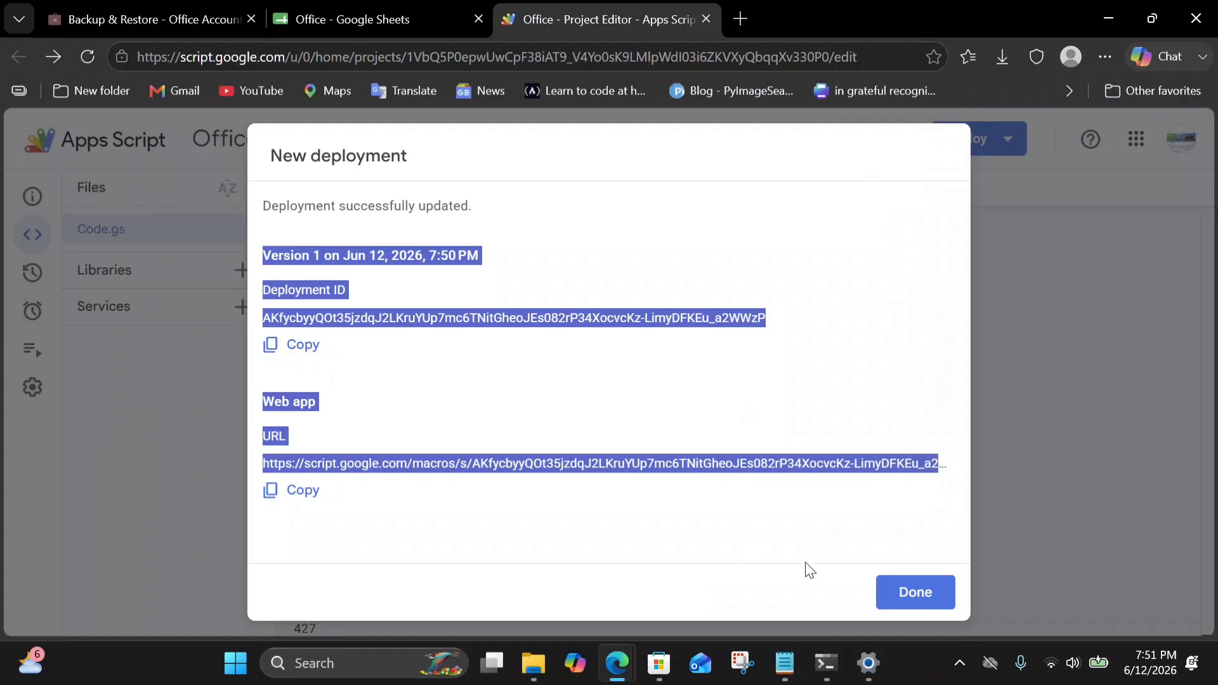
left_click(912, 590)
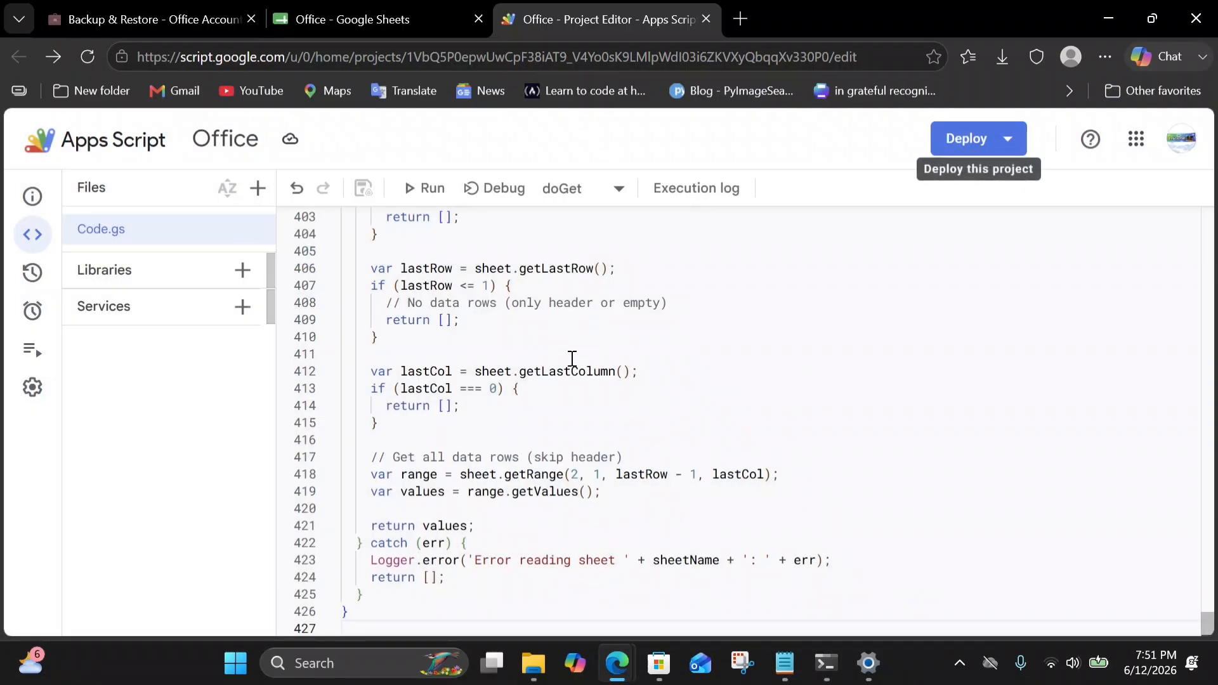
scroll(571, 359, "up", 5)
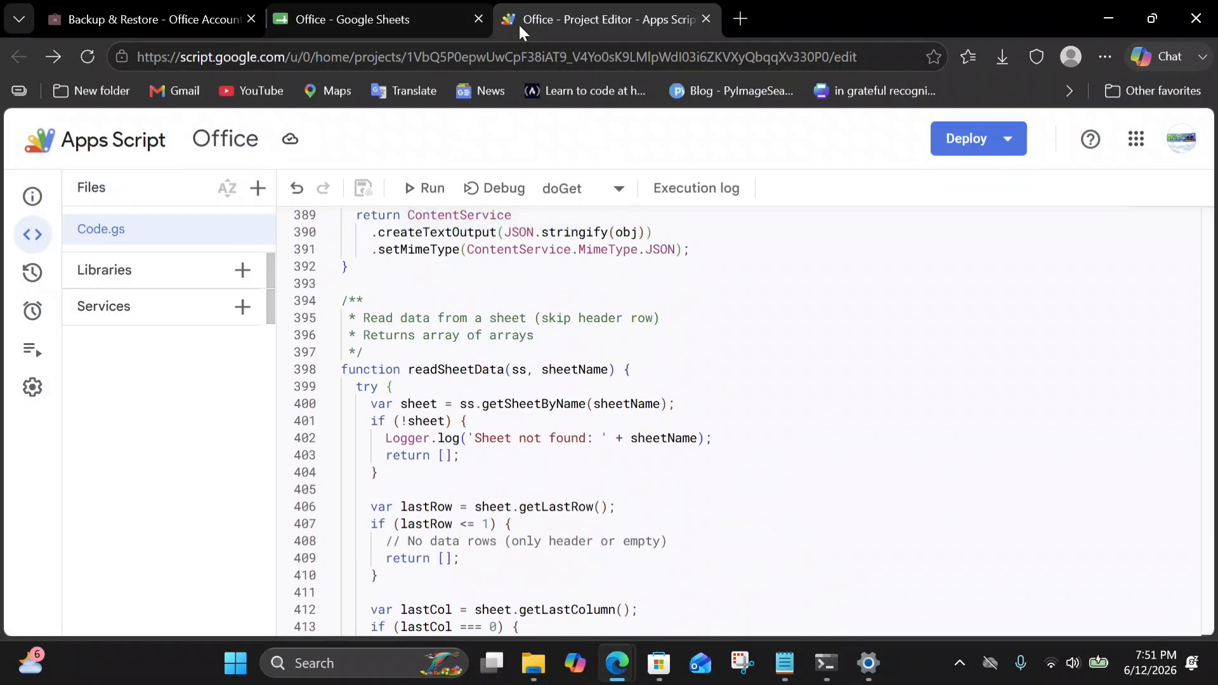
left_click(386, 16)
- Paste the Office spreadsheet's edit link into Notepad below the web app URL, and close the Tables panel
left_click(55, 56)
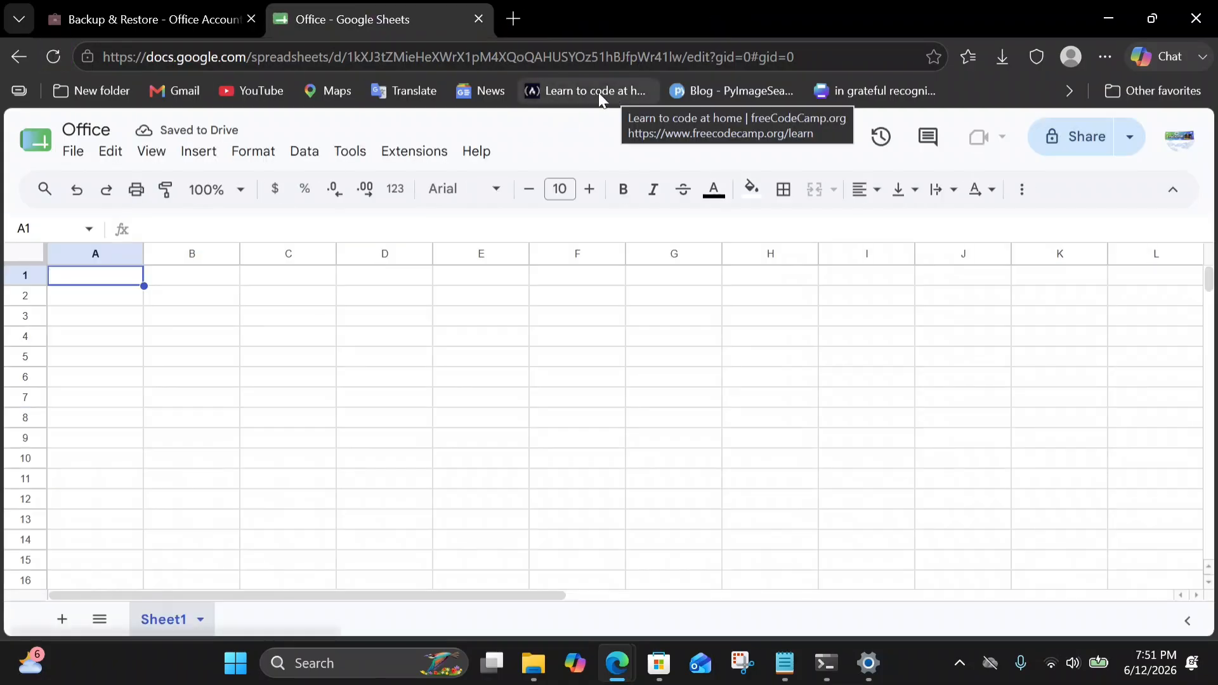
left_click_drag(719, 58, 559, 58)
left_click(721, 58)
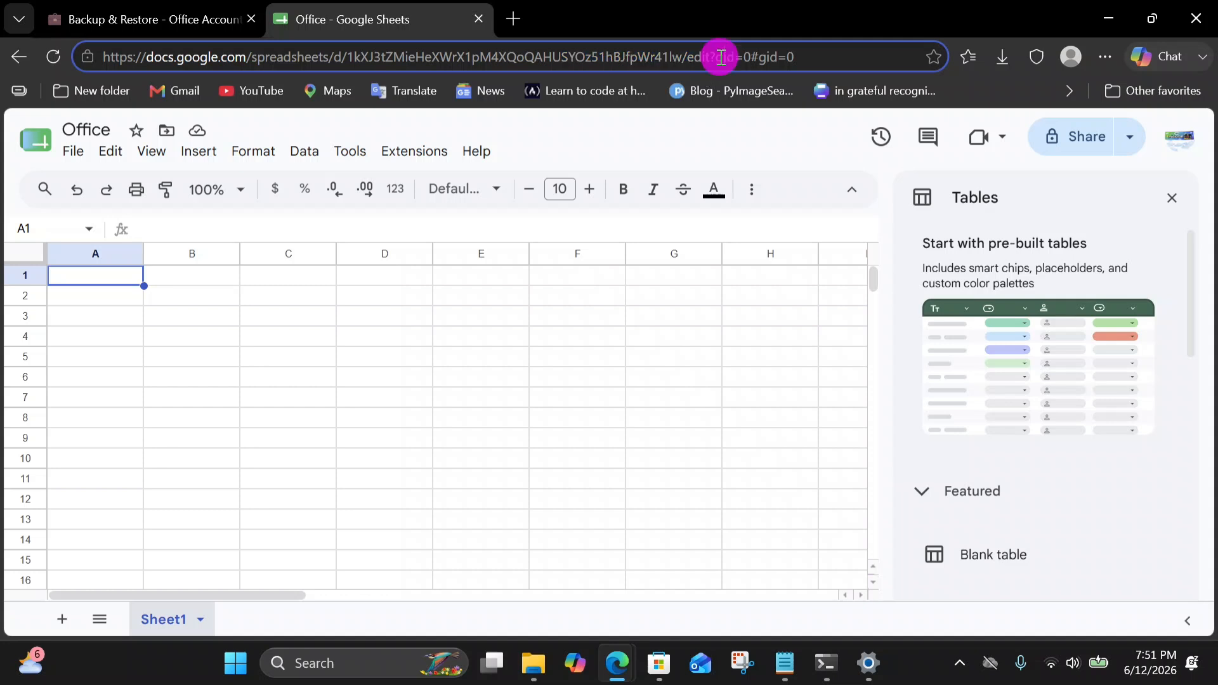
left_click_drag(721, 58, 81, 57)
key("ctrl+c")
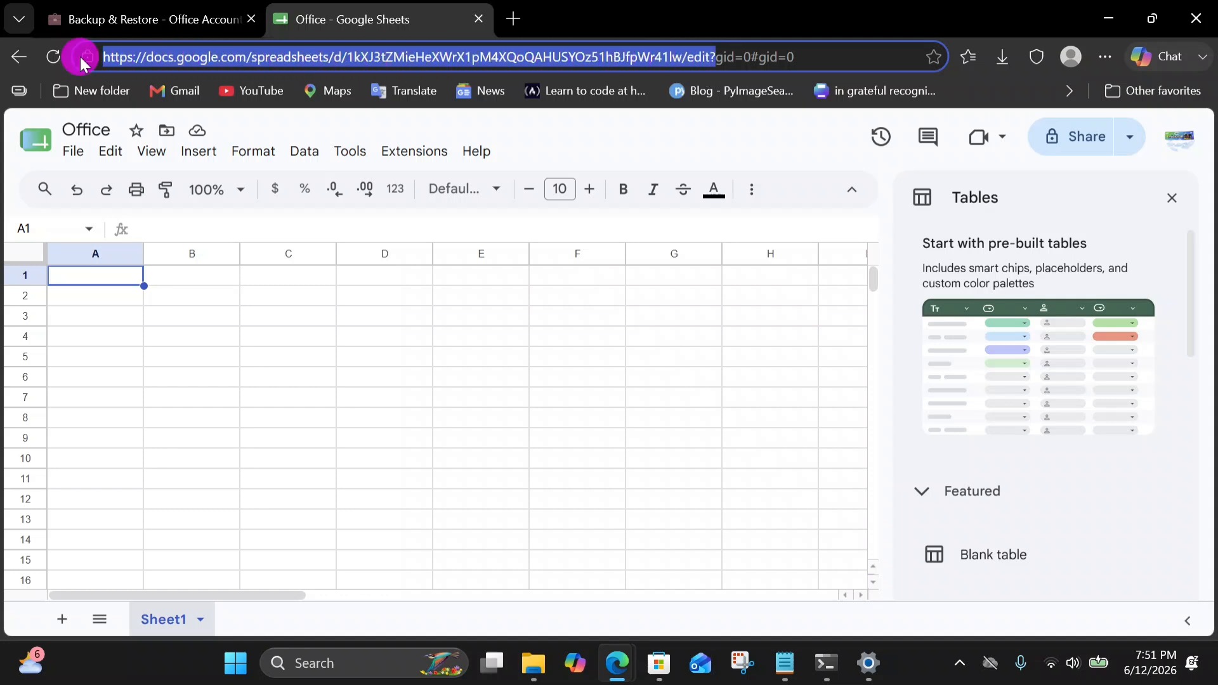
left_click(792, 676)
key("ctrl+v")
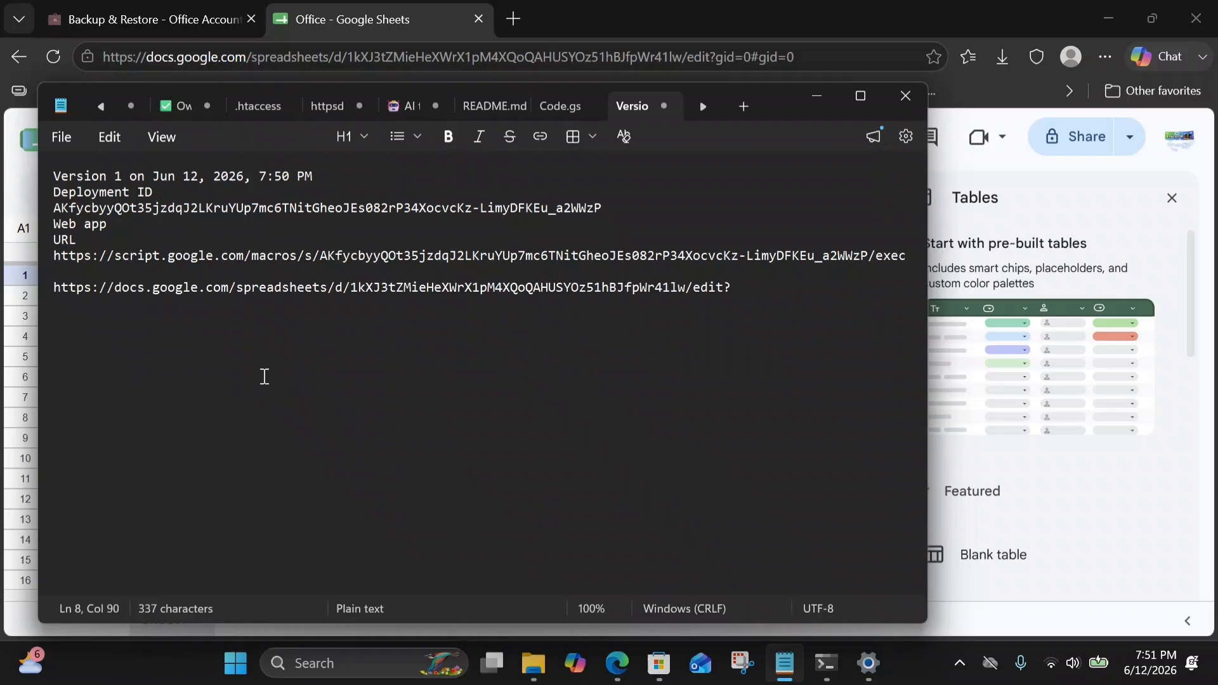
left_click(442, 287)
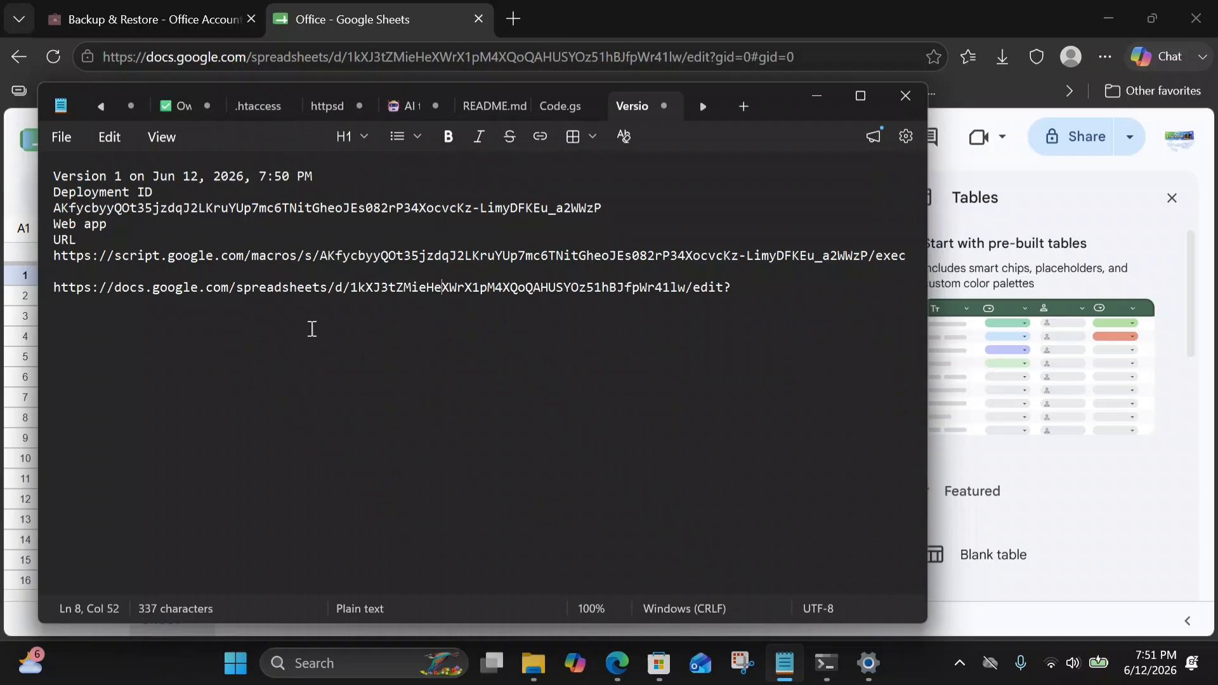
left_click(817, 96)
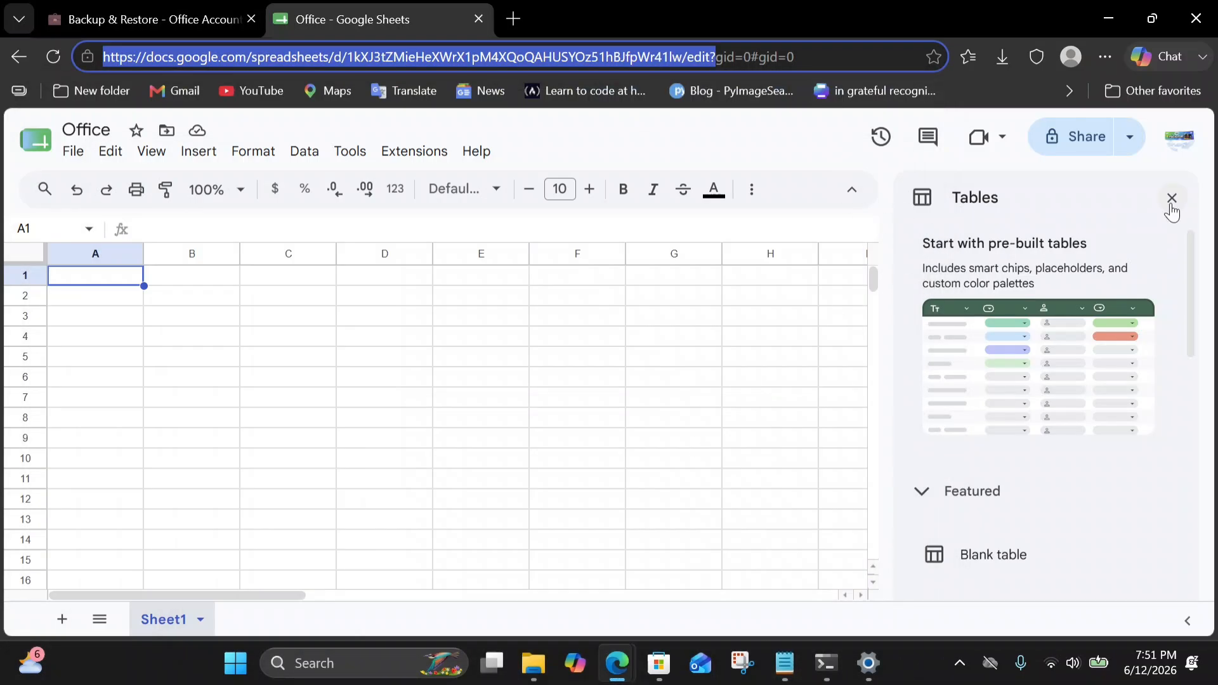
left_click(1171, 198)
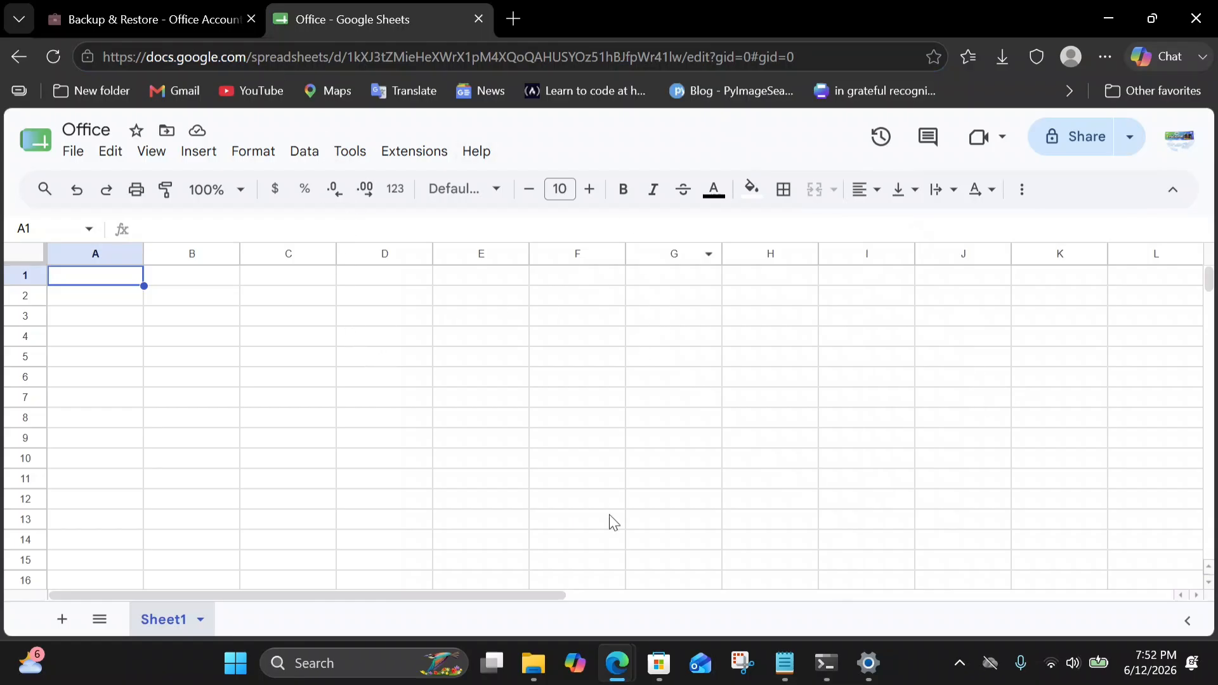
- In File Explorer, go up to Office_Accounting_System and run setup_remote_laptop.bat
left_click(542, 656)
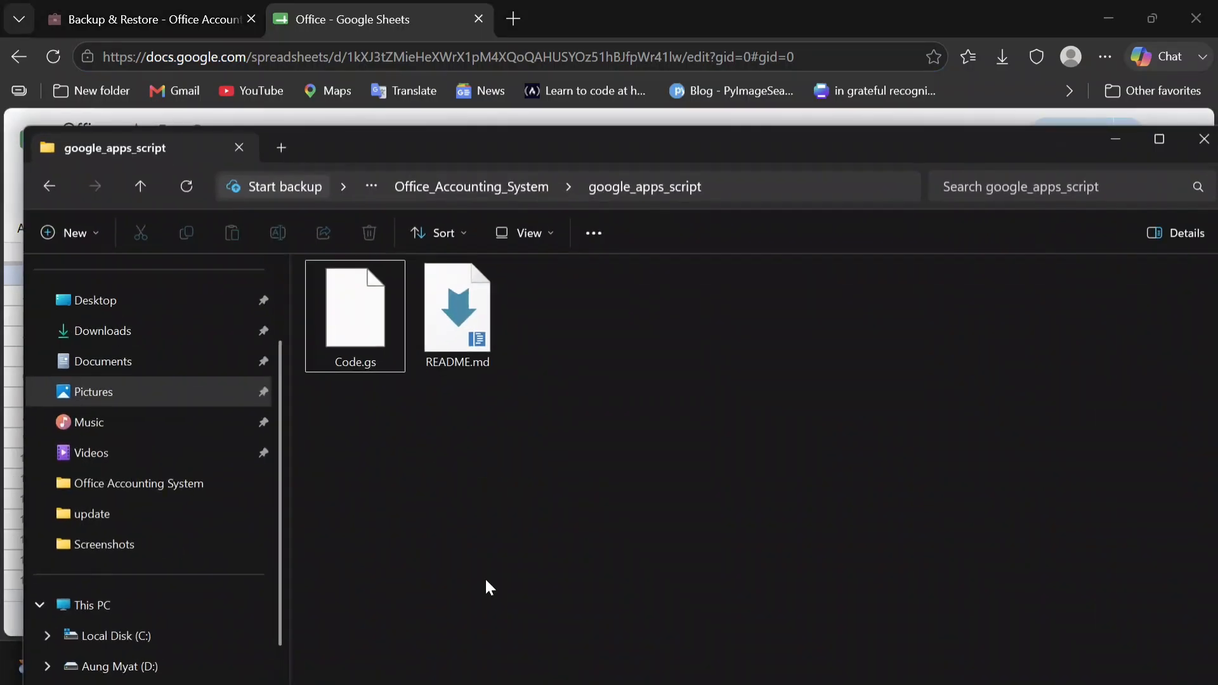
left_click(140, 185)
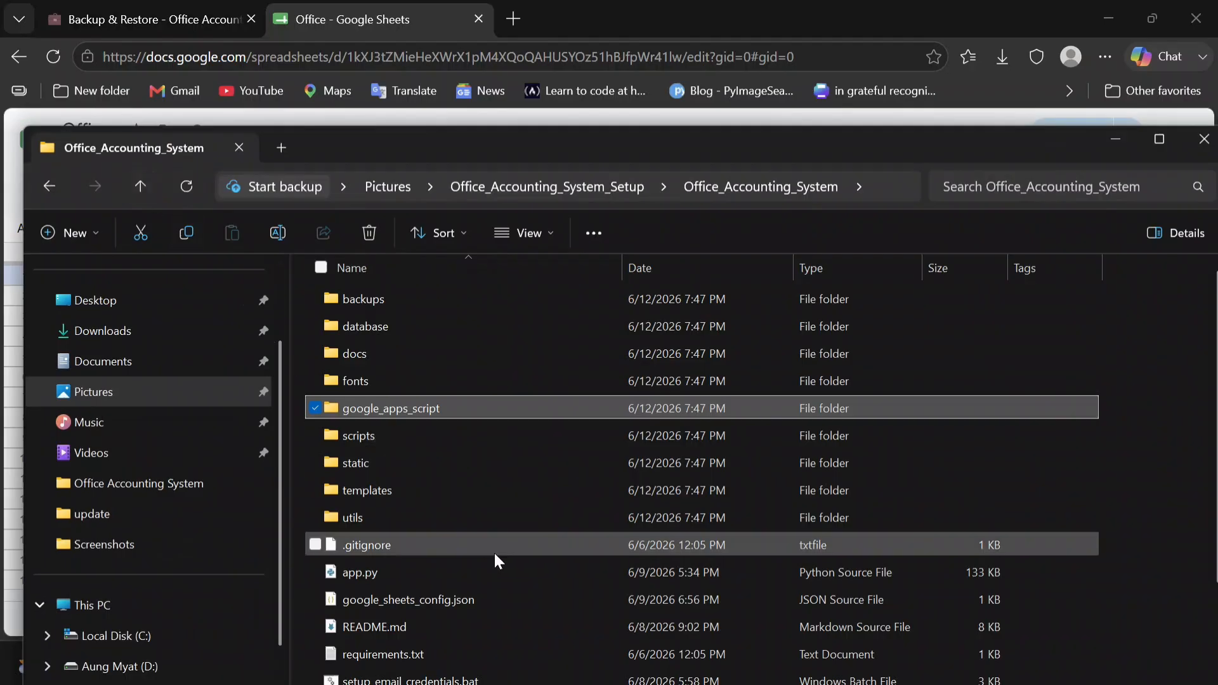
scroll(494, 552, "down", 2)
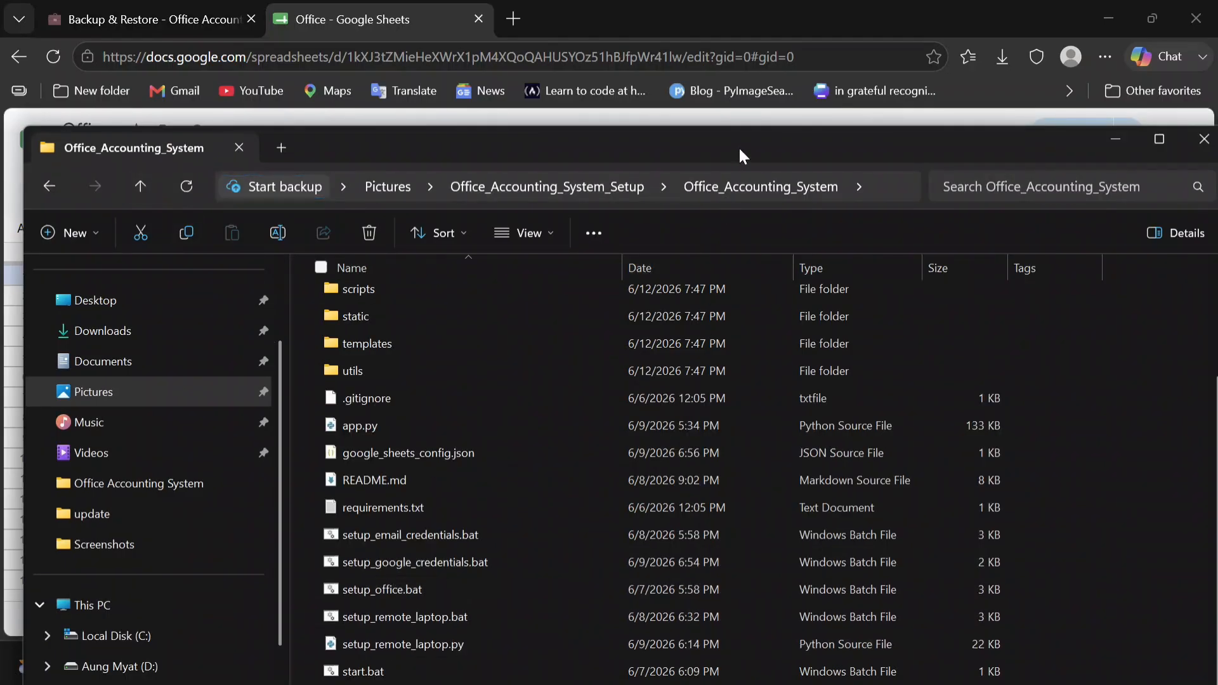
left_click_drag(739, 146, 692, 74)
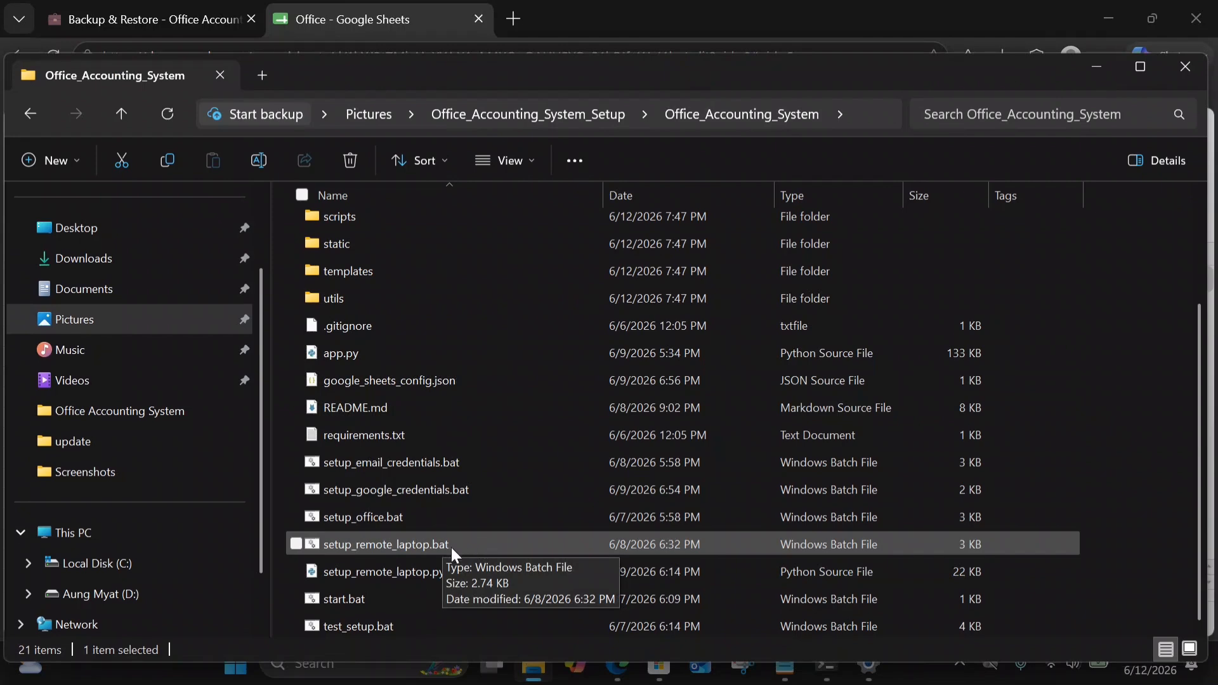
double_click(473, 545)
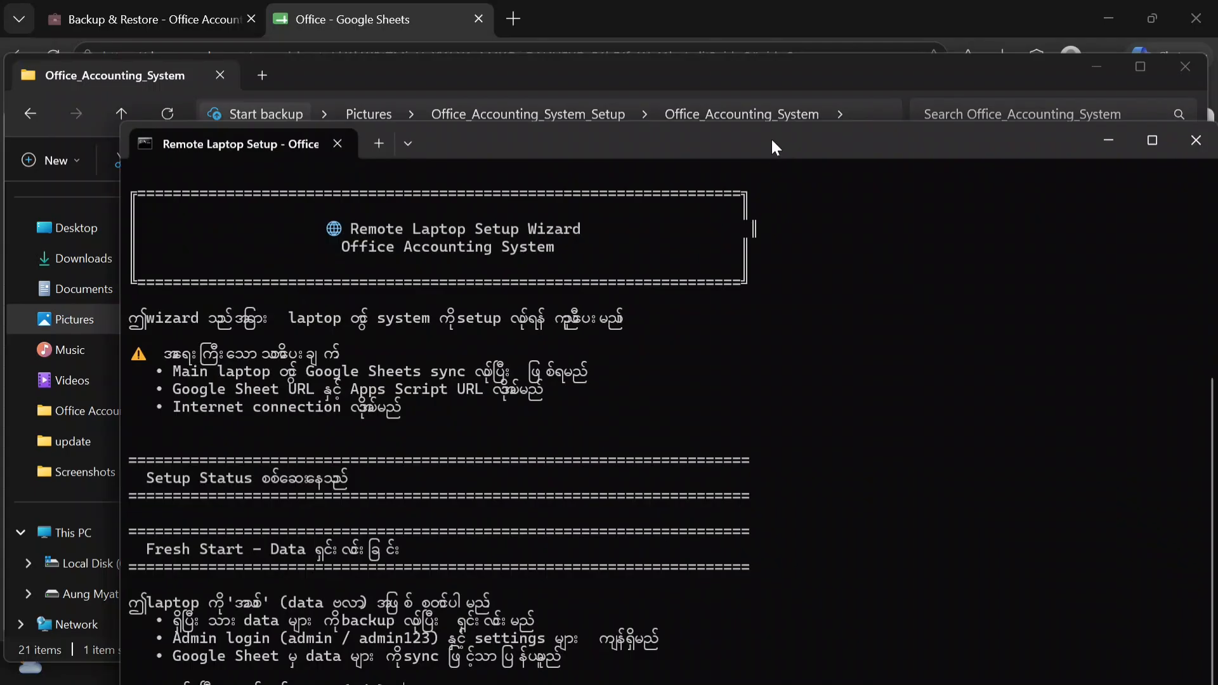
- Answer y to wipe the data and start fresh, and y to reconfigure the Google Sheets settings
left_click_drag(771, 137, 745, 99)
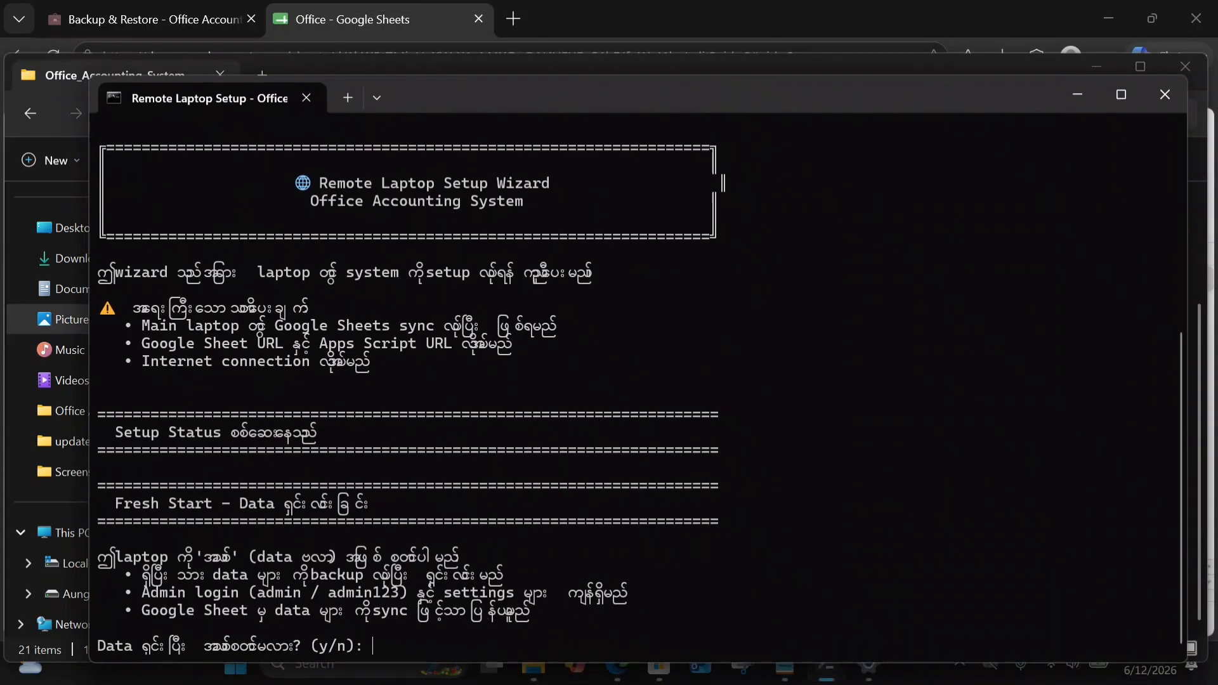
type("y")
key("Return")
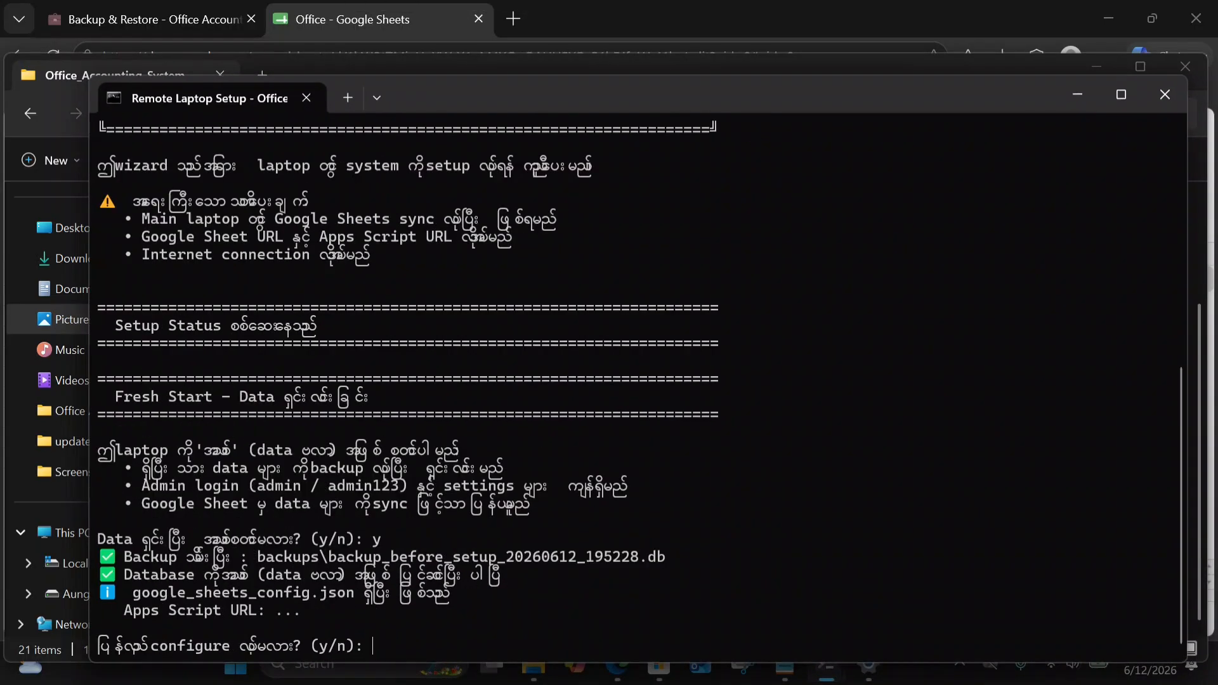
type("y")
key("Return")
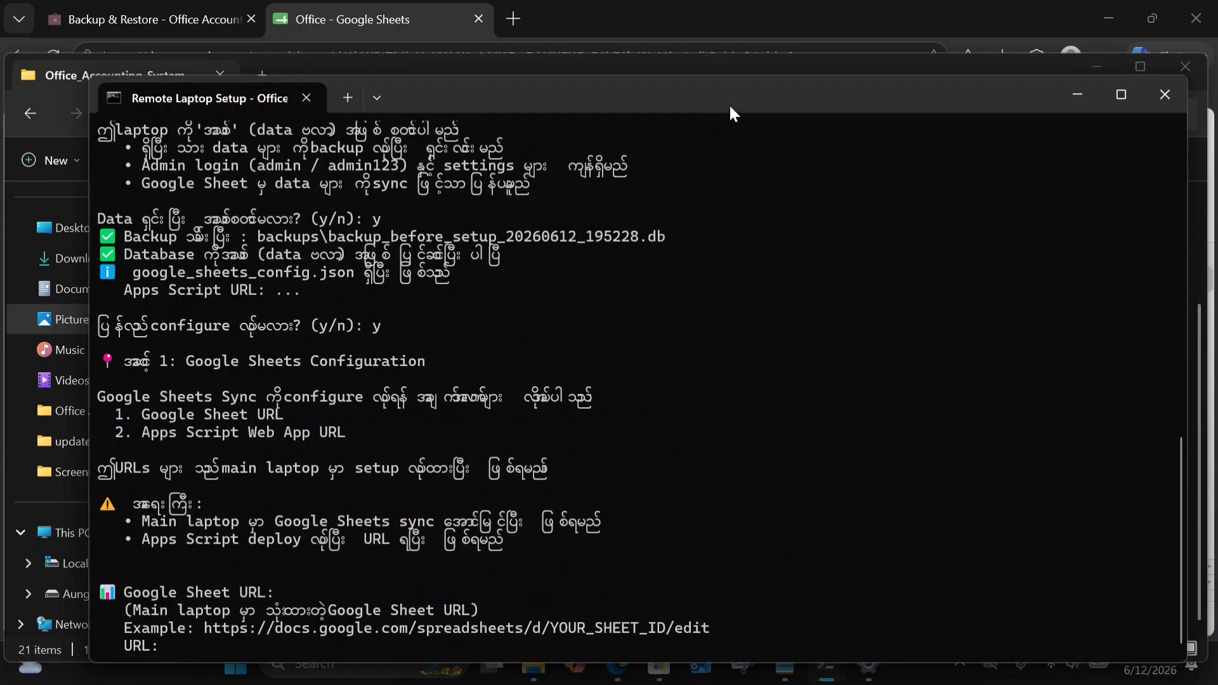
left_click_drag(729, 105, 715, 87)
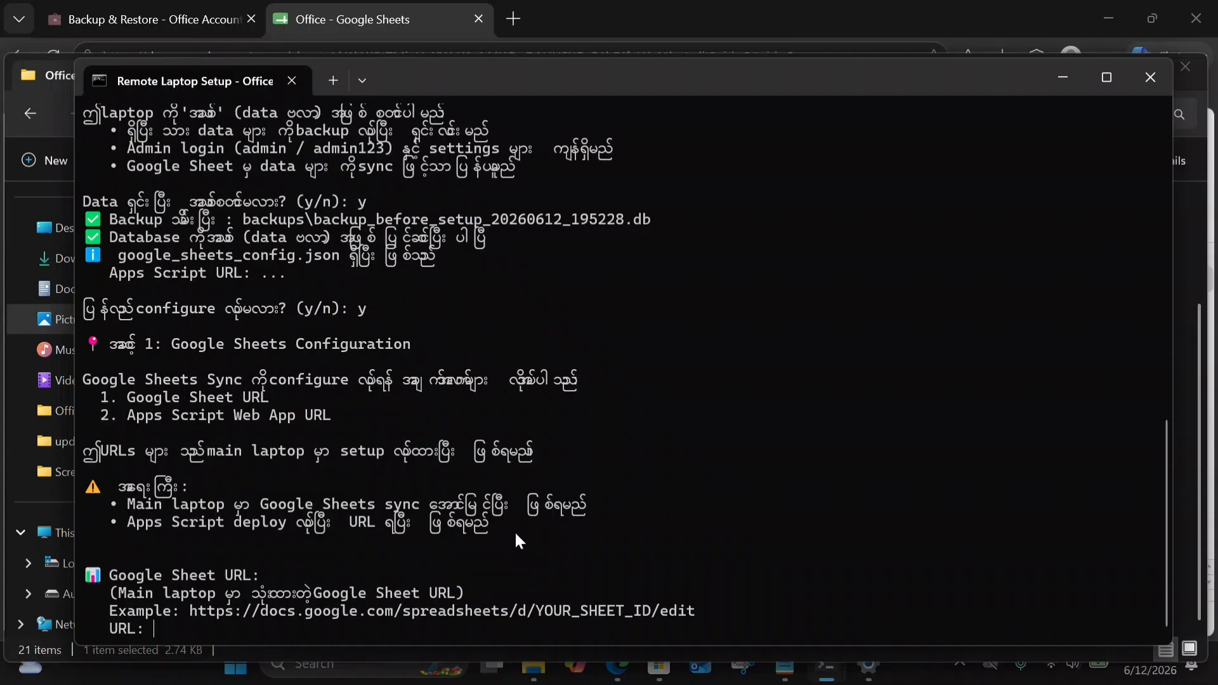
left_click_drag(525, 526, 127, 490)
left_click(551, 565)
left_click_drag(526, 539, 234, 490)
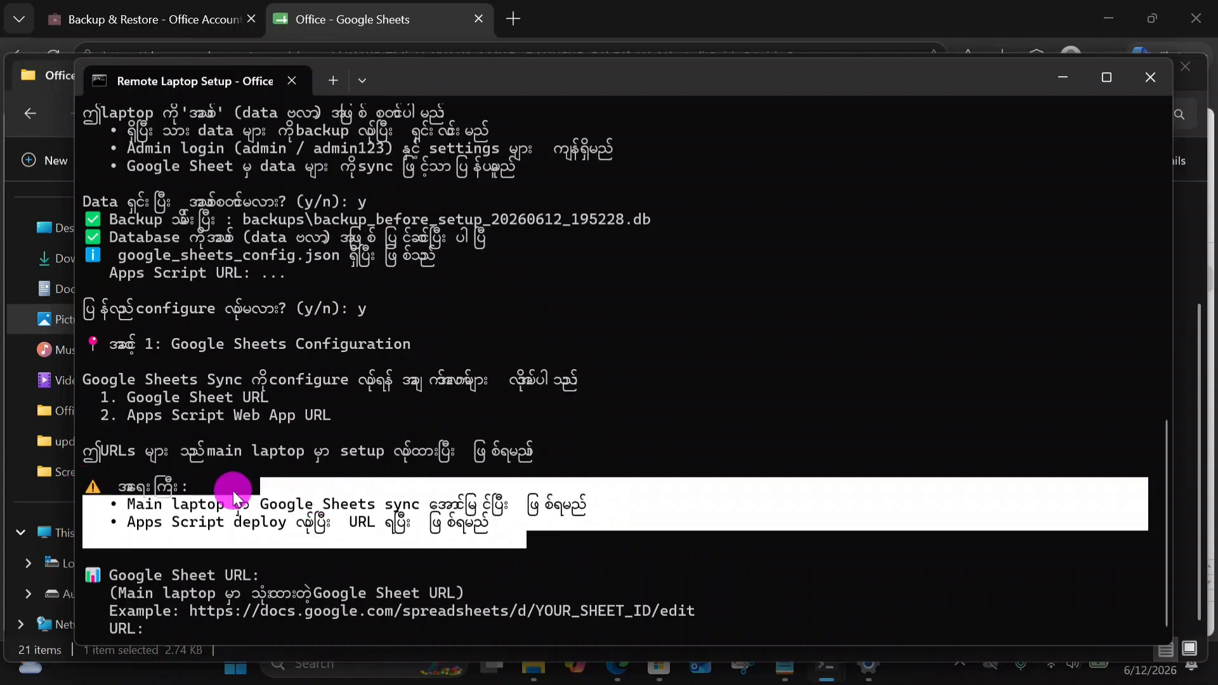
left_click(527, 568)
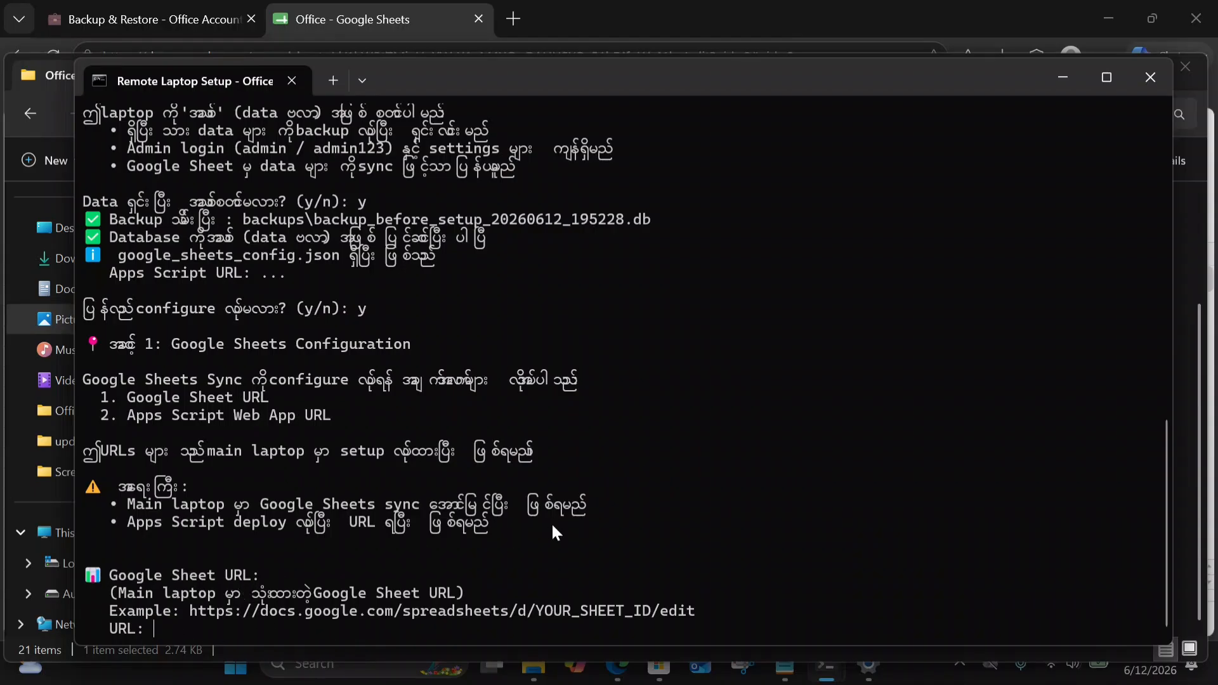
left_click_drag(696, 77, 686, 63)
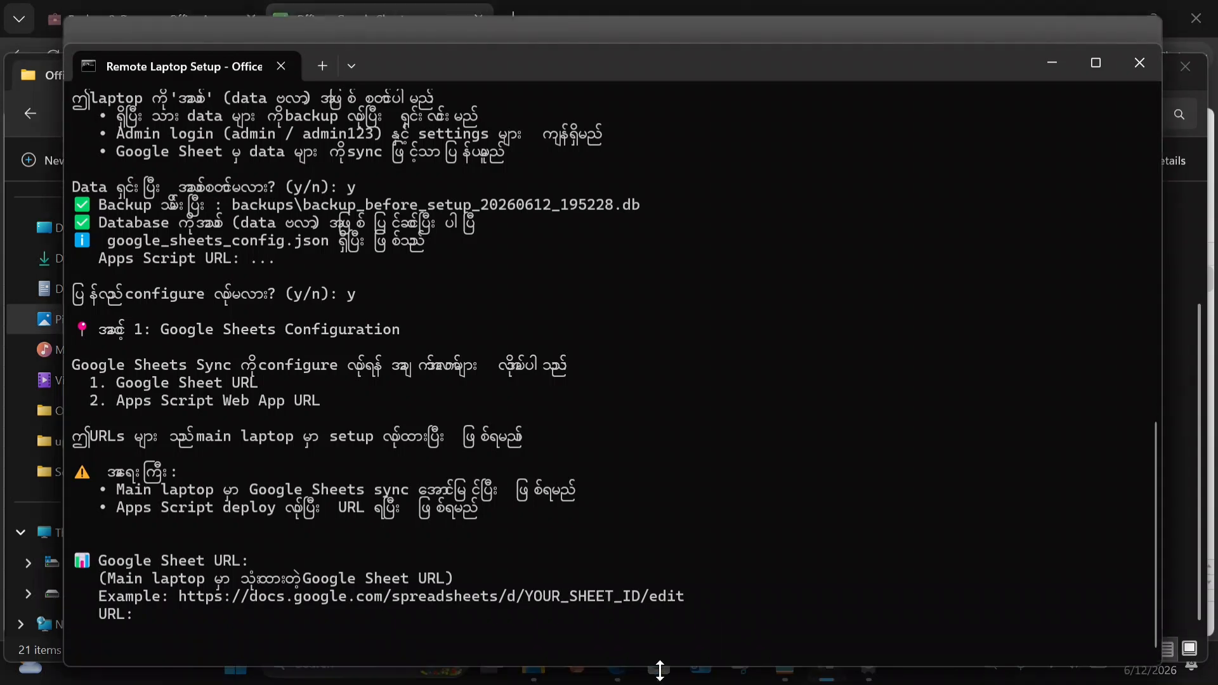
double_click(660, 633)
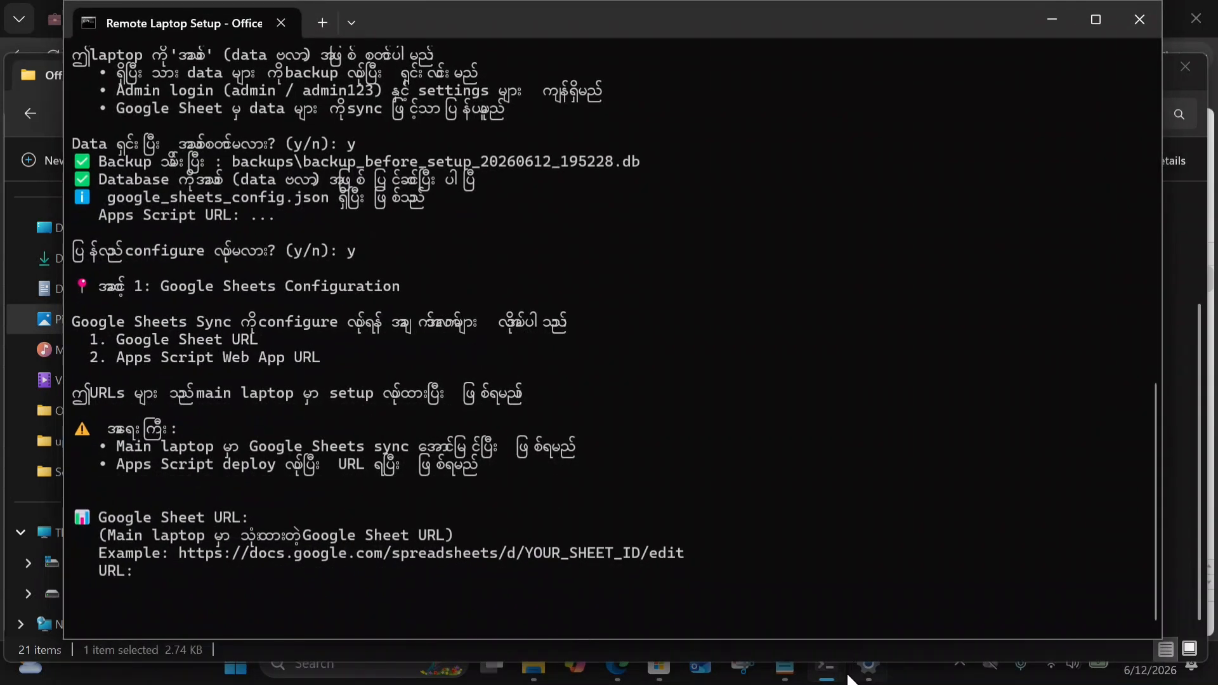
- Enter the Office Google Sheet URL from the notes at the wizard's URL prompt
left_click(784, 668)
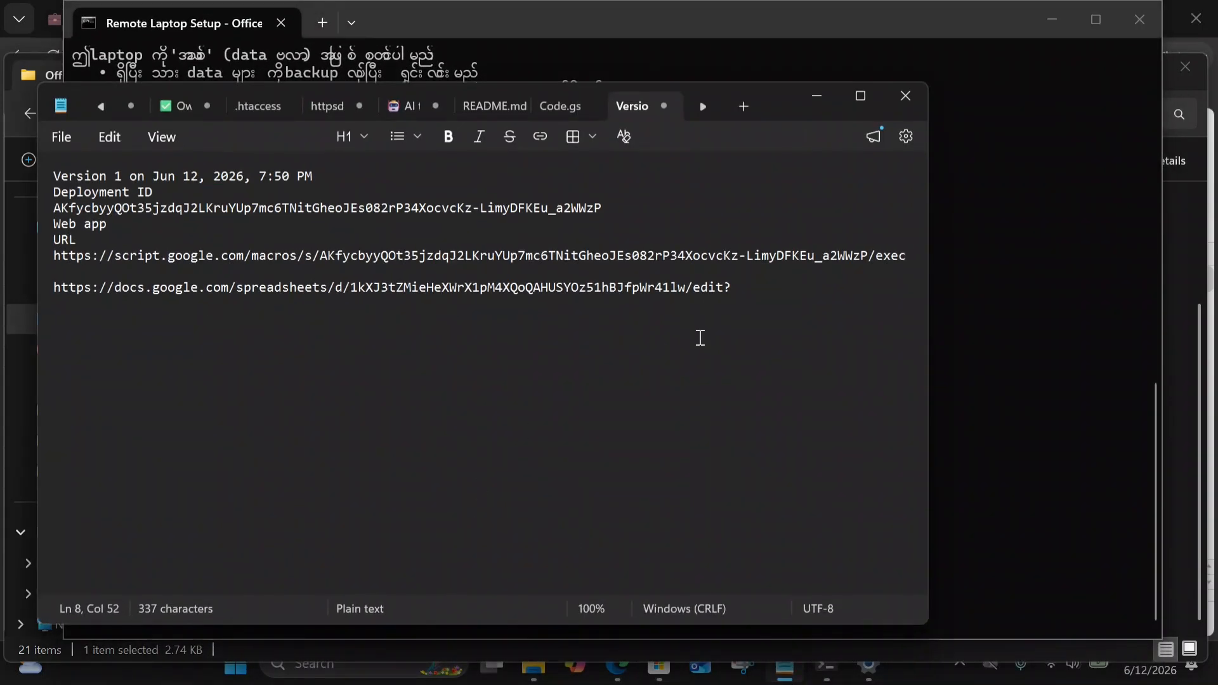
left_click_drag(745, 291, 47, 293)
key("ctrl+c")
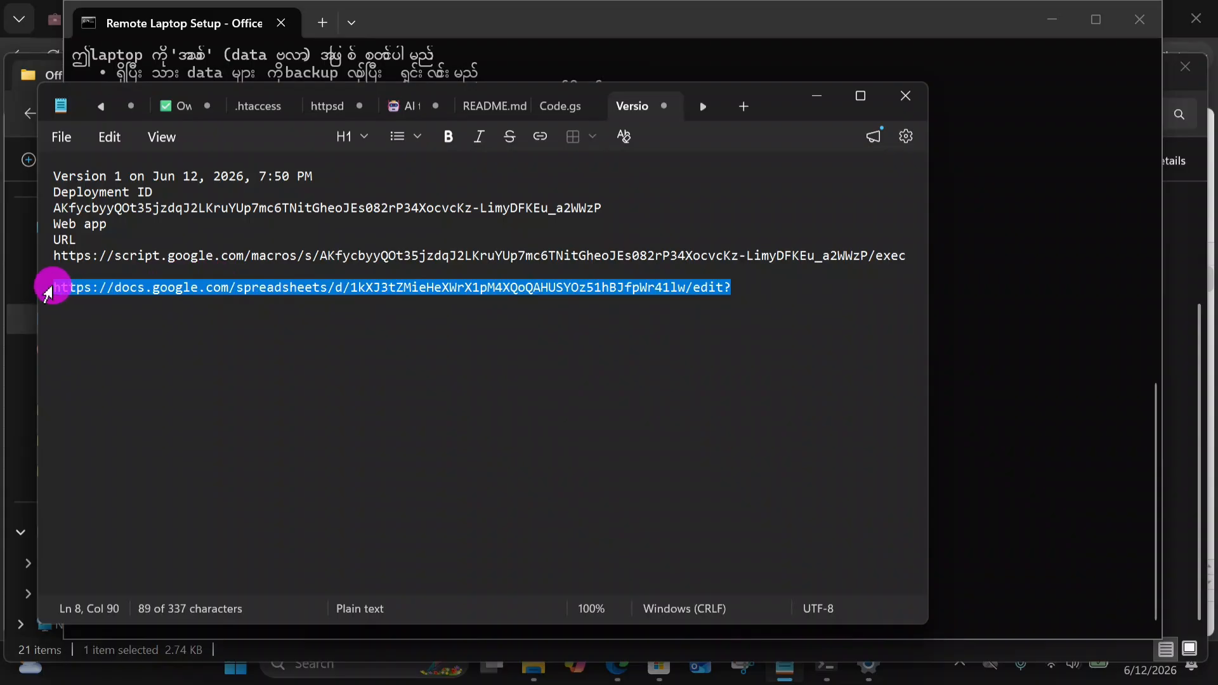
left_click(817, 96)
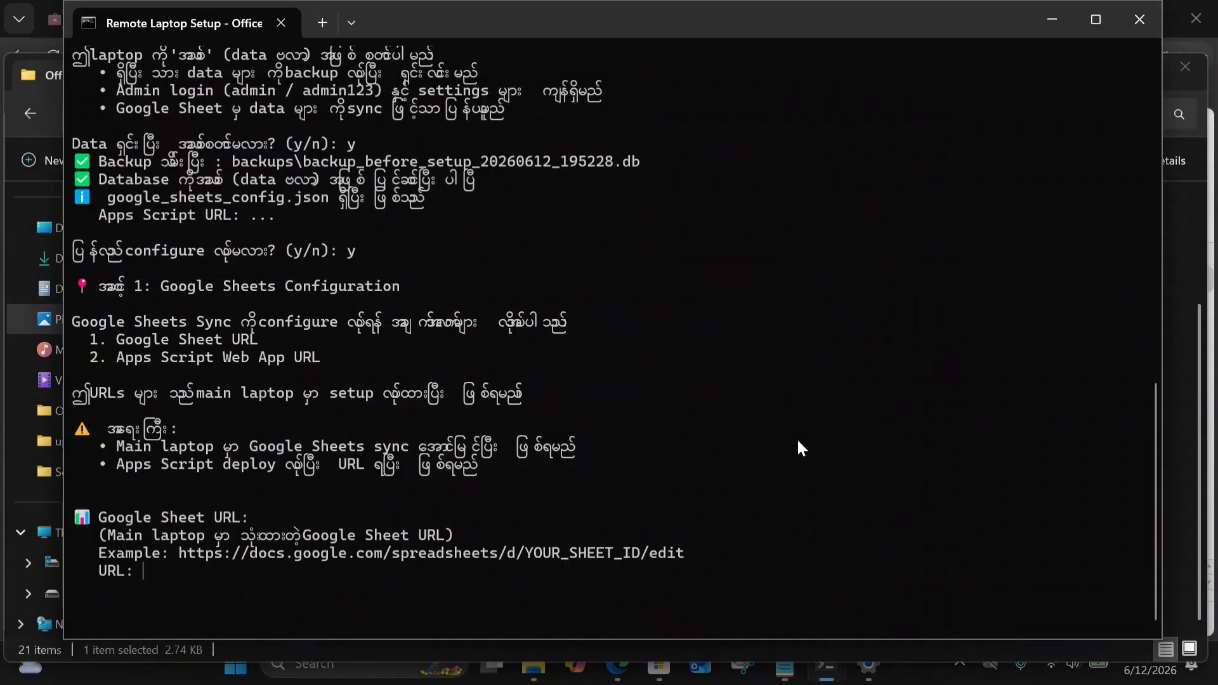
key("ctrl+v")
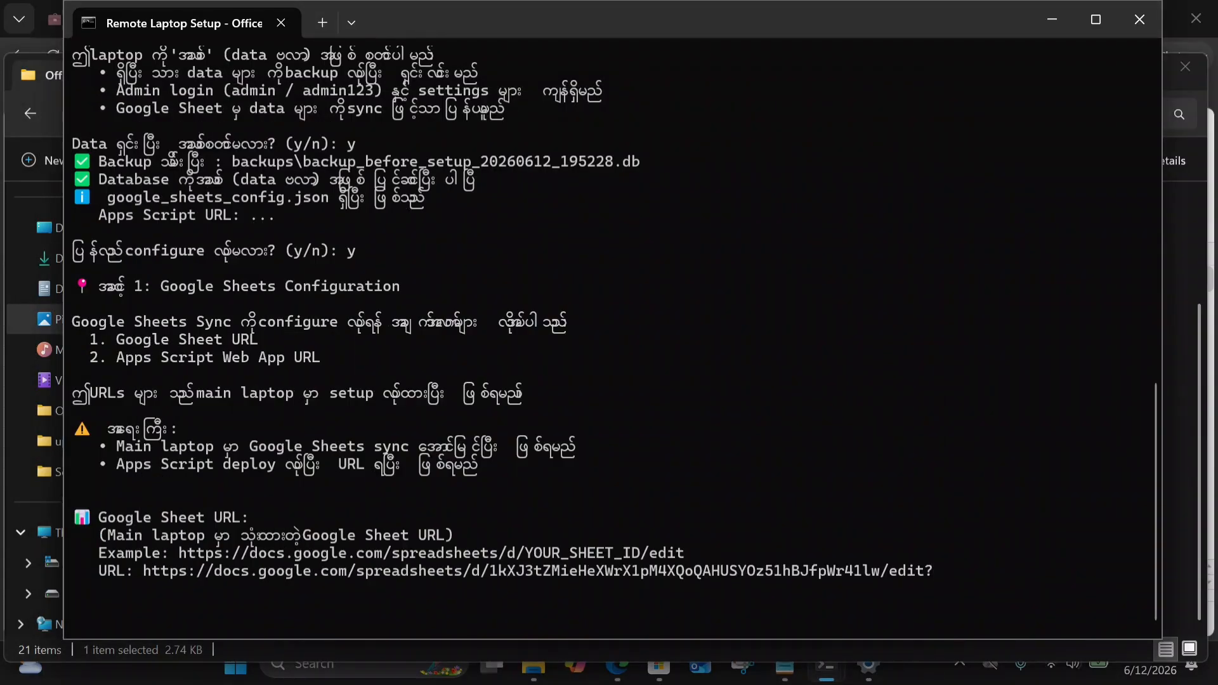
key("Return")
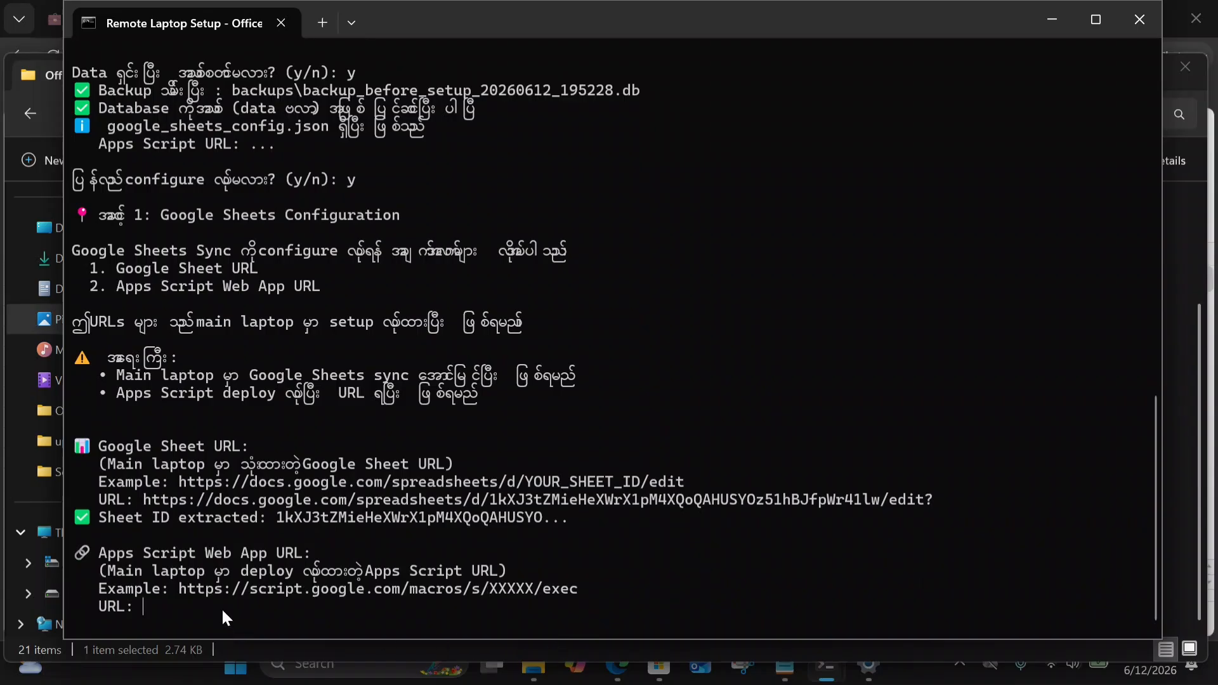
- Copy the Apps Script web app URL from the notes
mouse_move(787, 680)
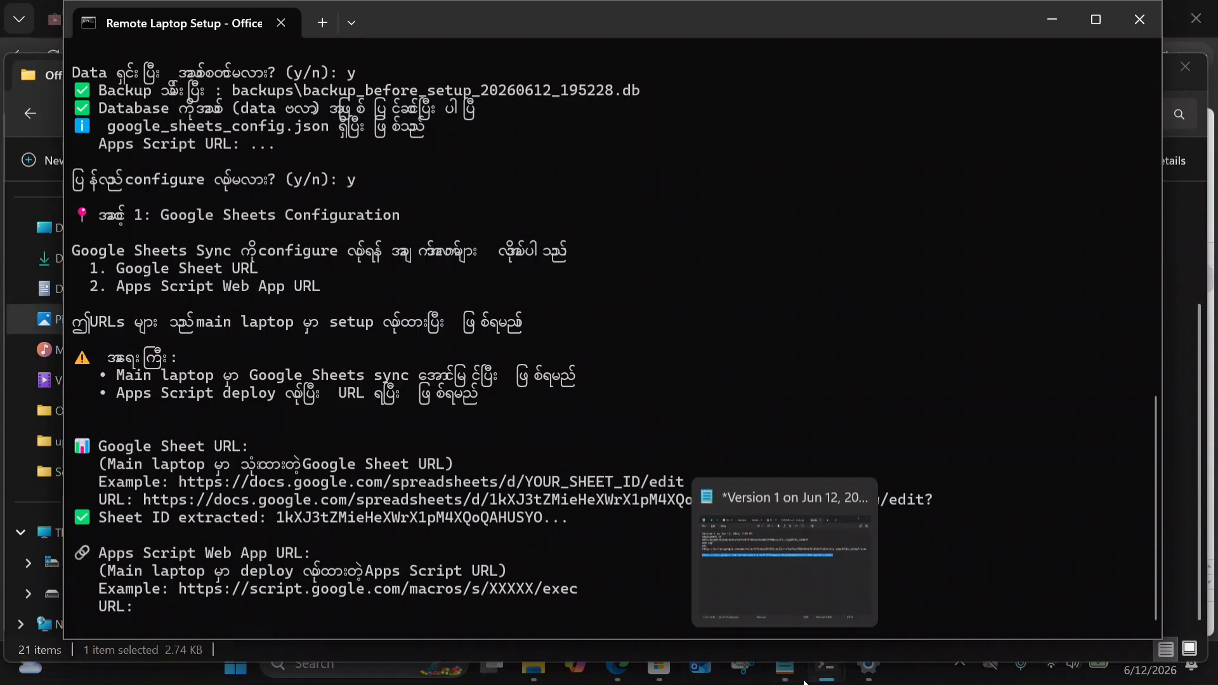
left_click(796, 677)
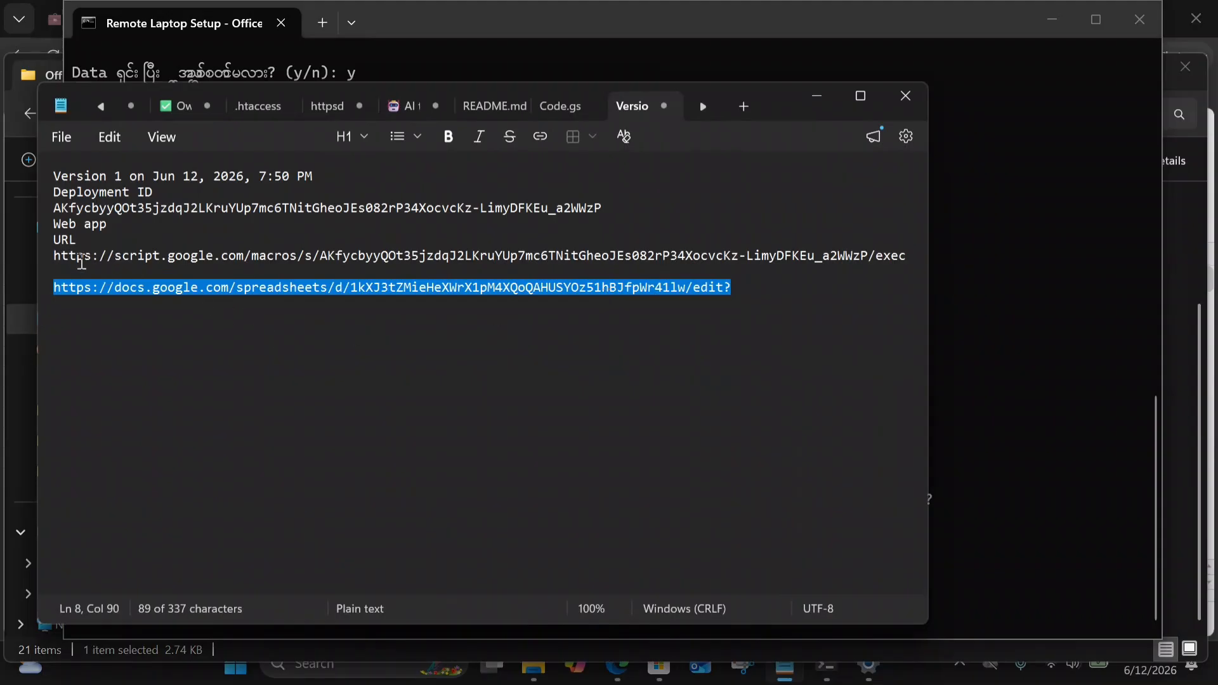
triple_click(49, 257)
key("ctrl+c")
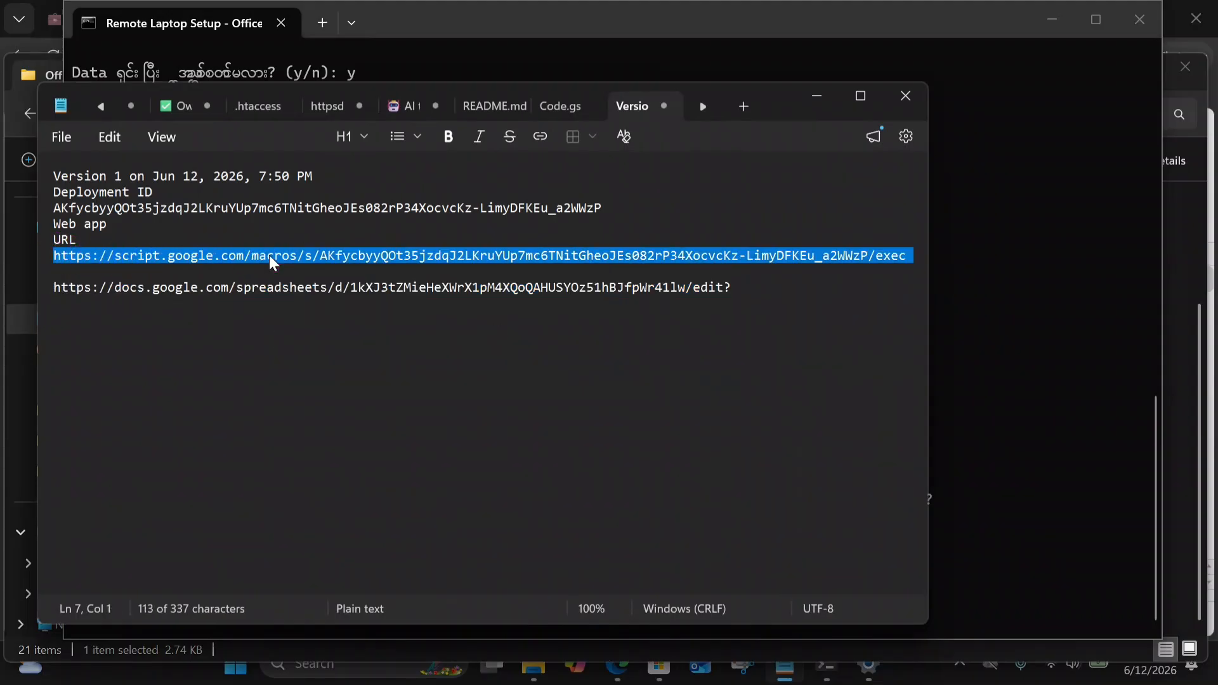
left_click(817, 96)
- Submit the Apps Script URL, pass the connection test, import from Google Sheets, and finish setup
key("ctrl+v")
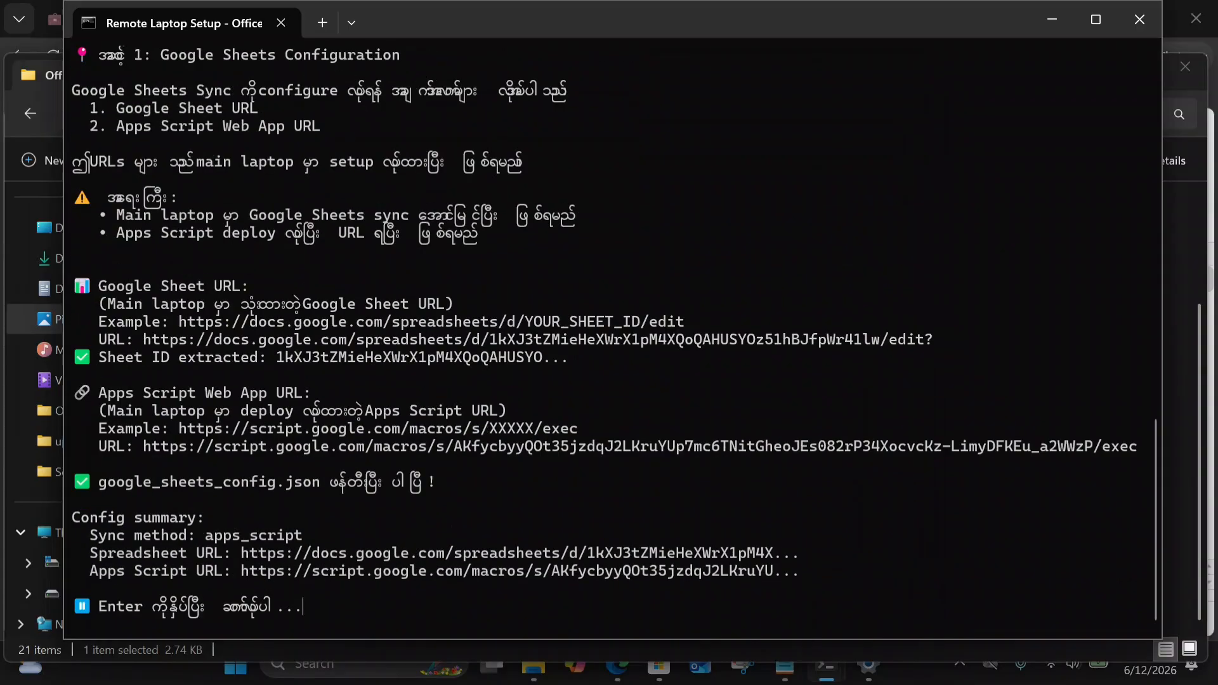
key("Return")
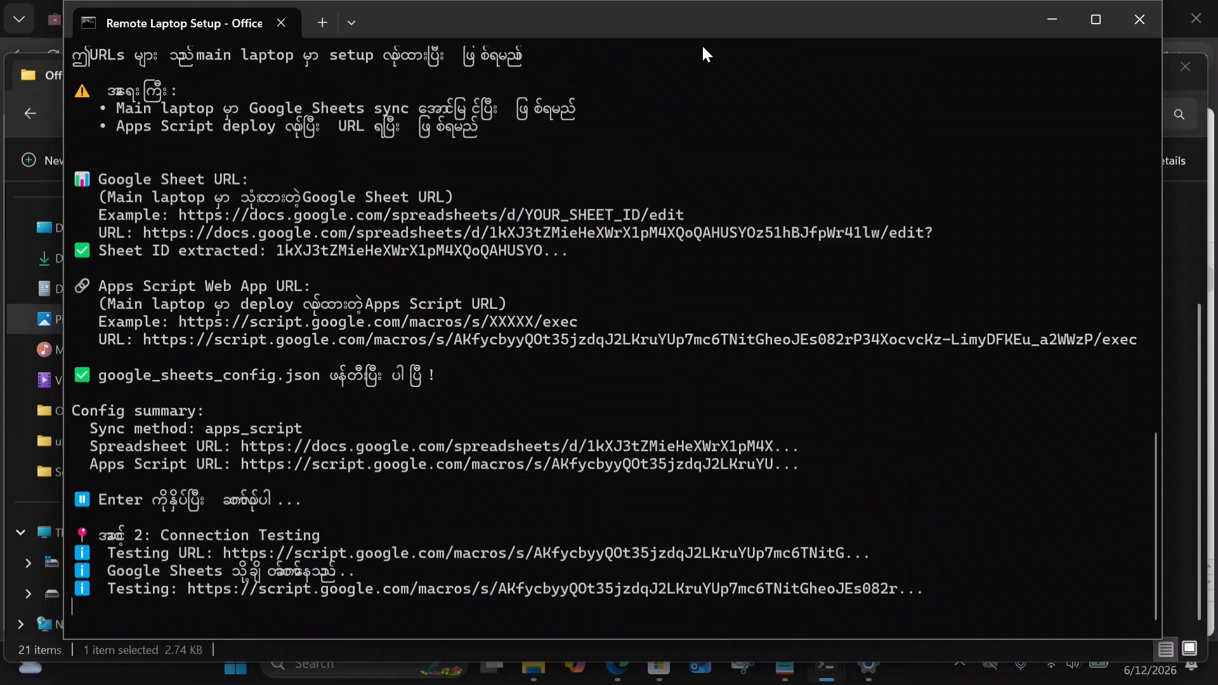
left_click(717, 29)
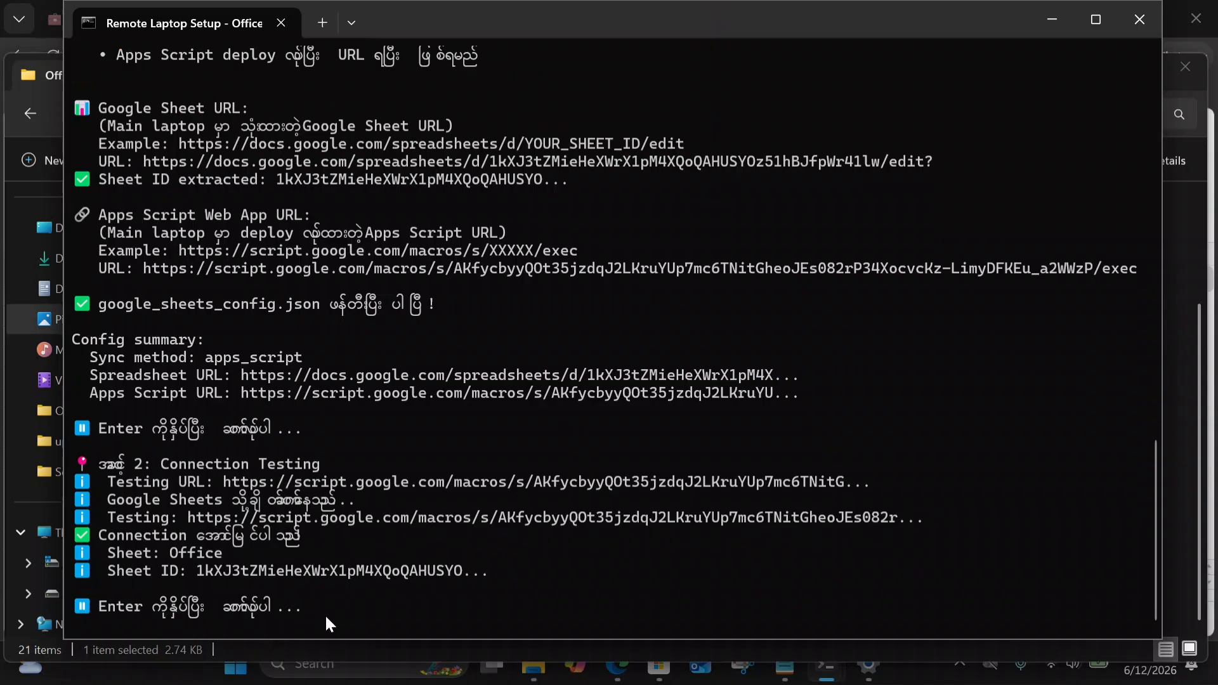
key("Return")
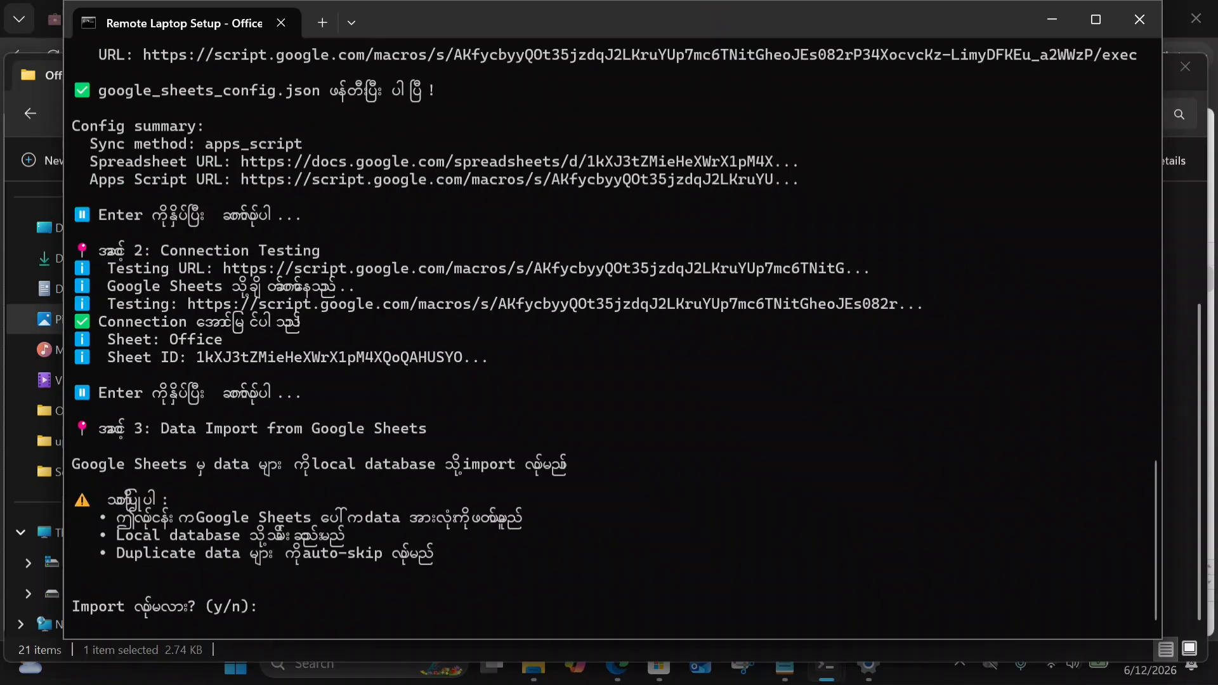
type("y")
key("Return")
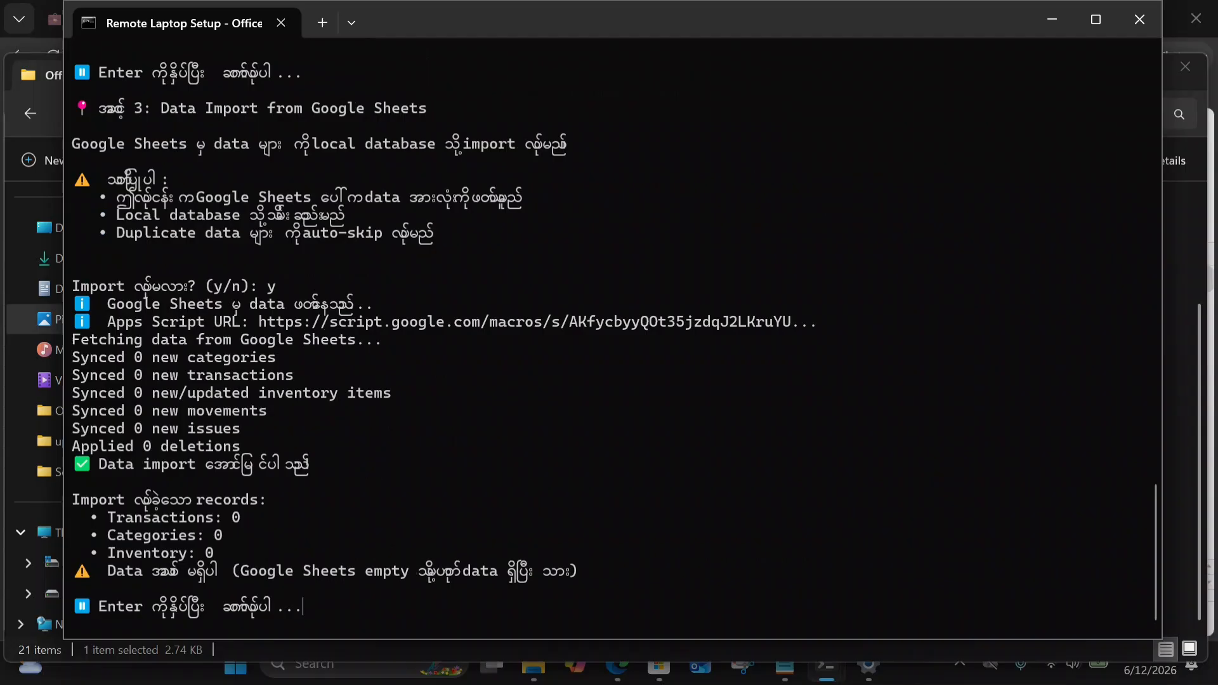
key("Return")
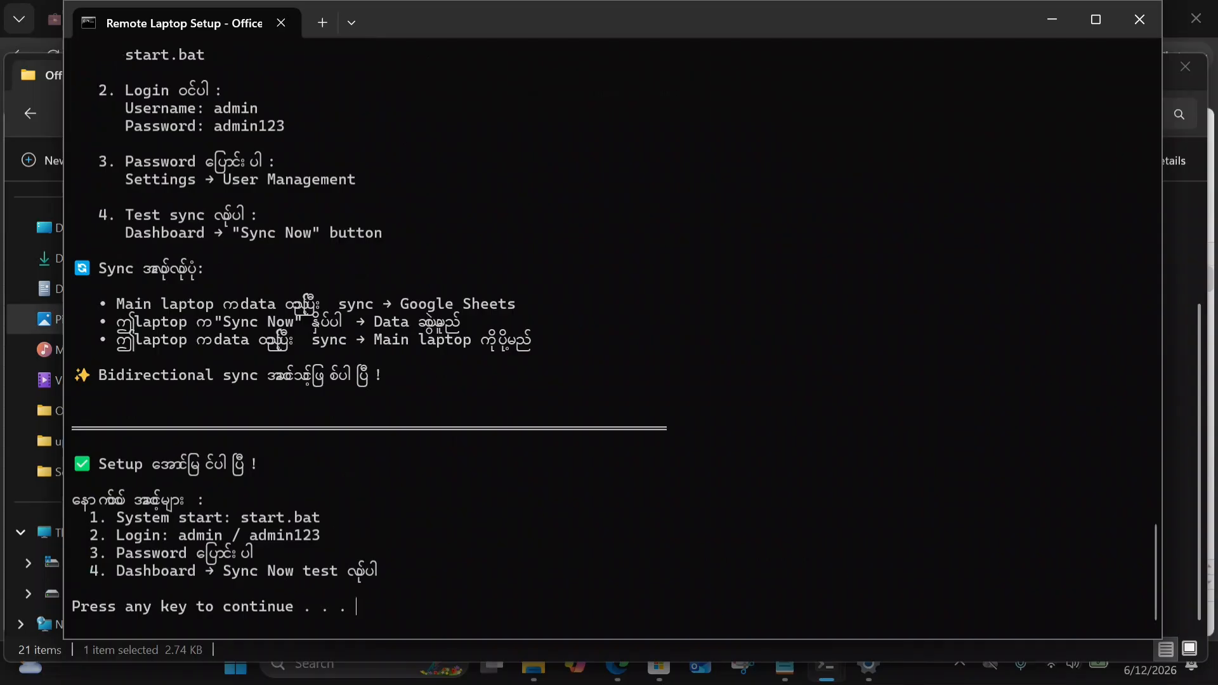
key("Return")
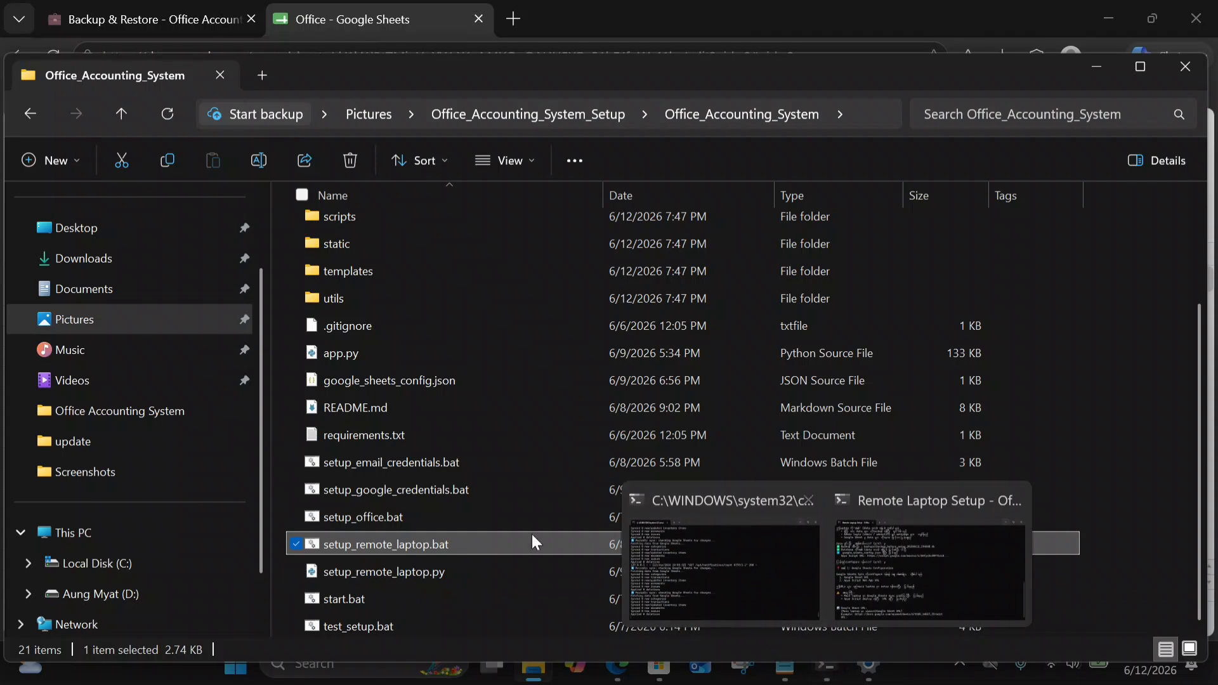
left_click_drag(704, 74, 700, 47)
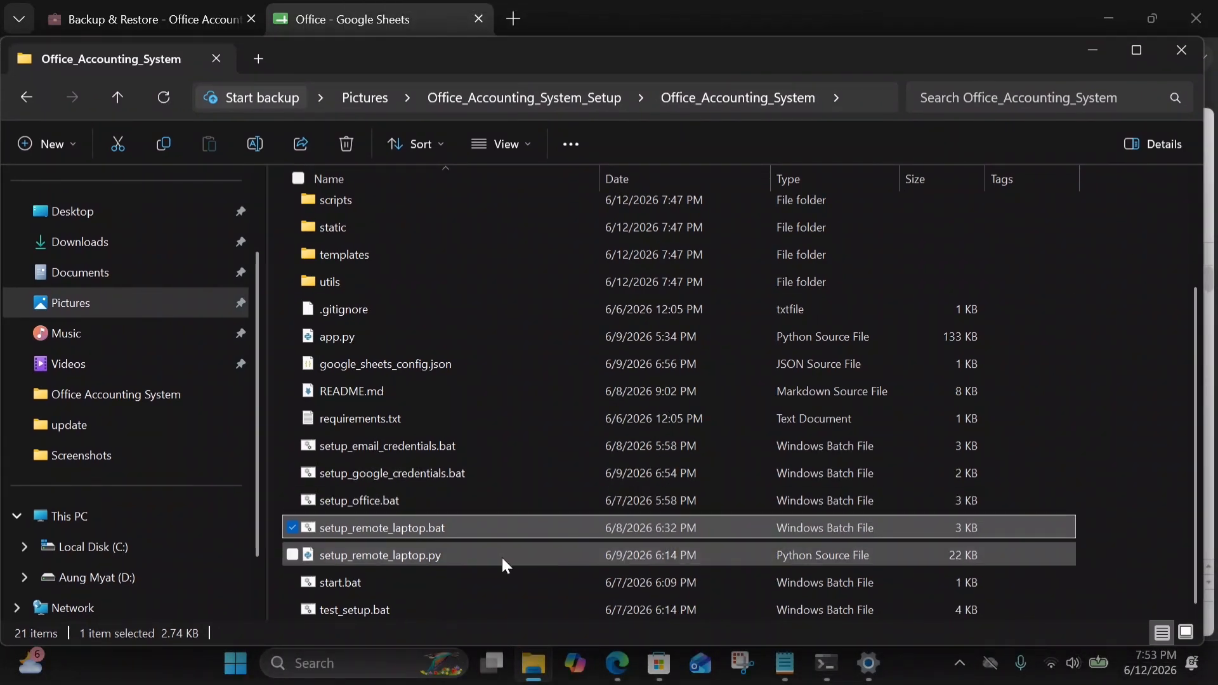
left_click(404, 584)
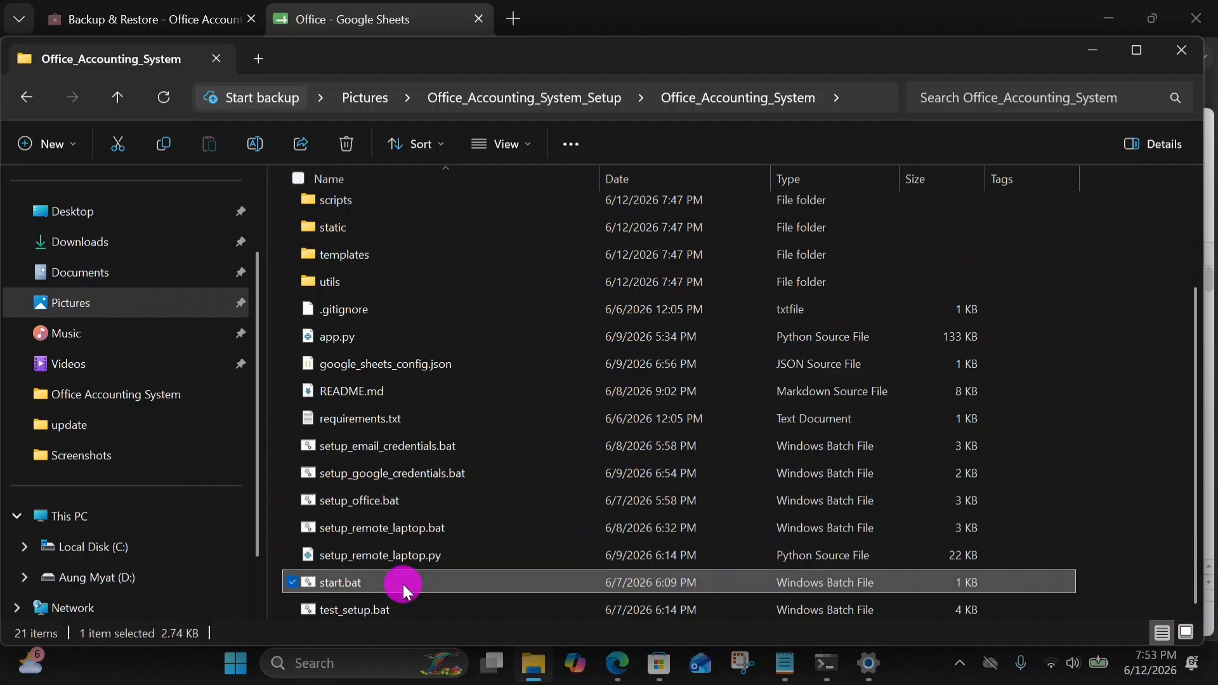
double_click(453, 581)
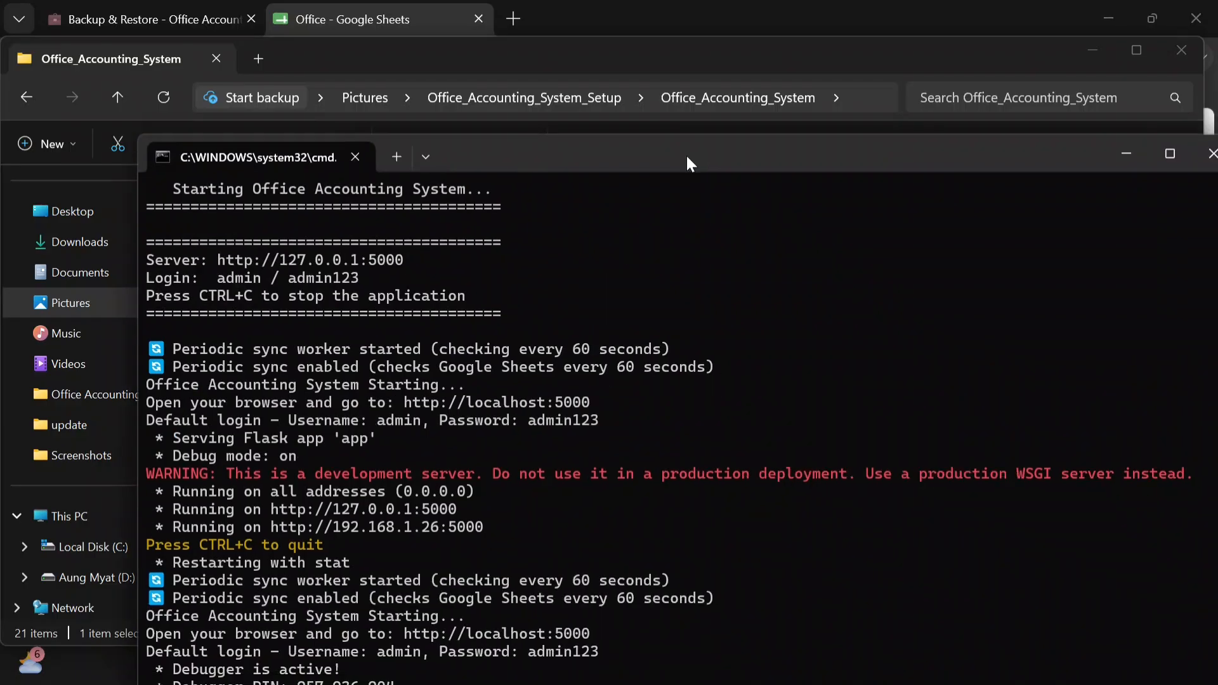
left_click_drag(687, 156, 672, 82)
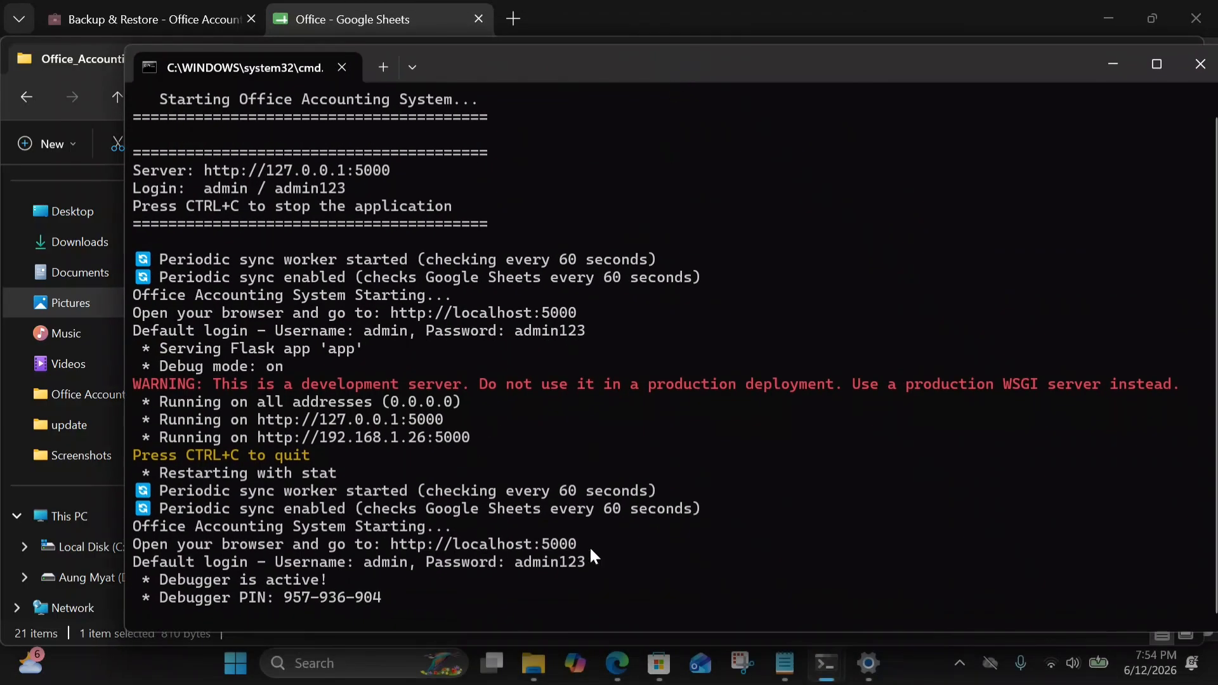
left_click_drag(472, 419, 349, 421)
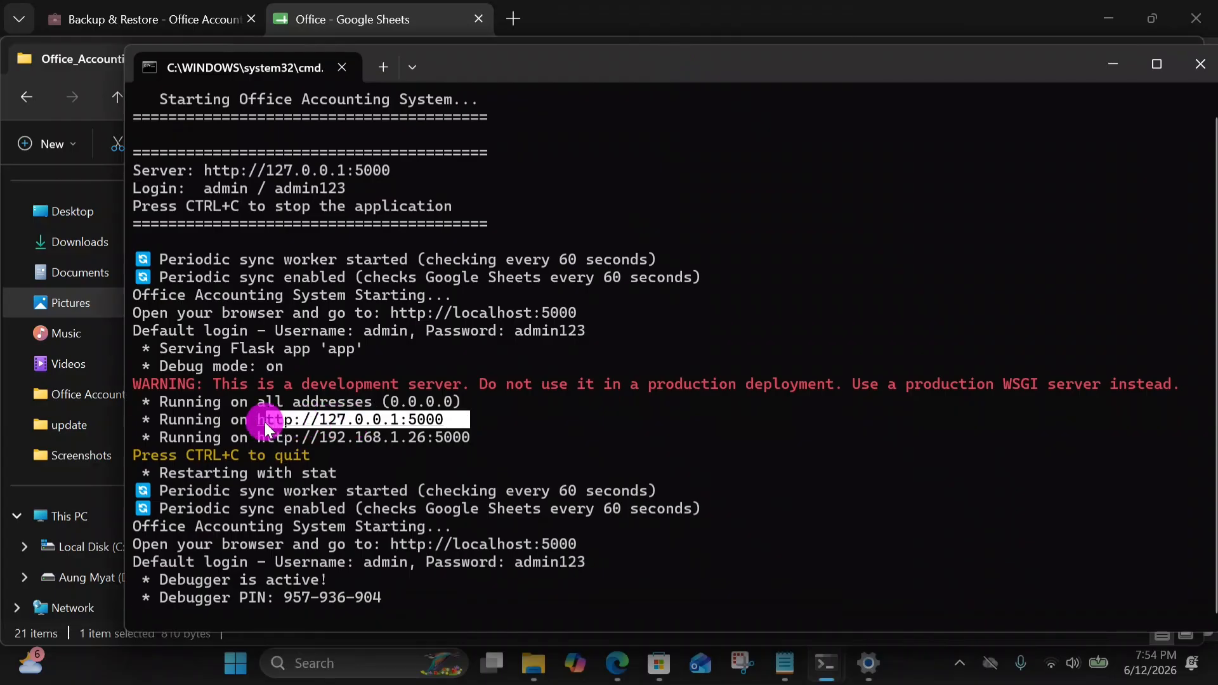
left_click_drag(265, 421, 261, 422)
key("ctrl+c")
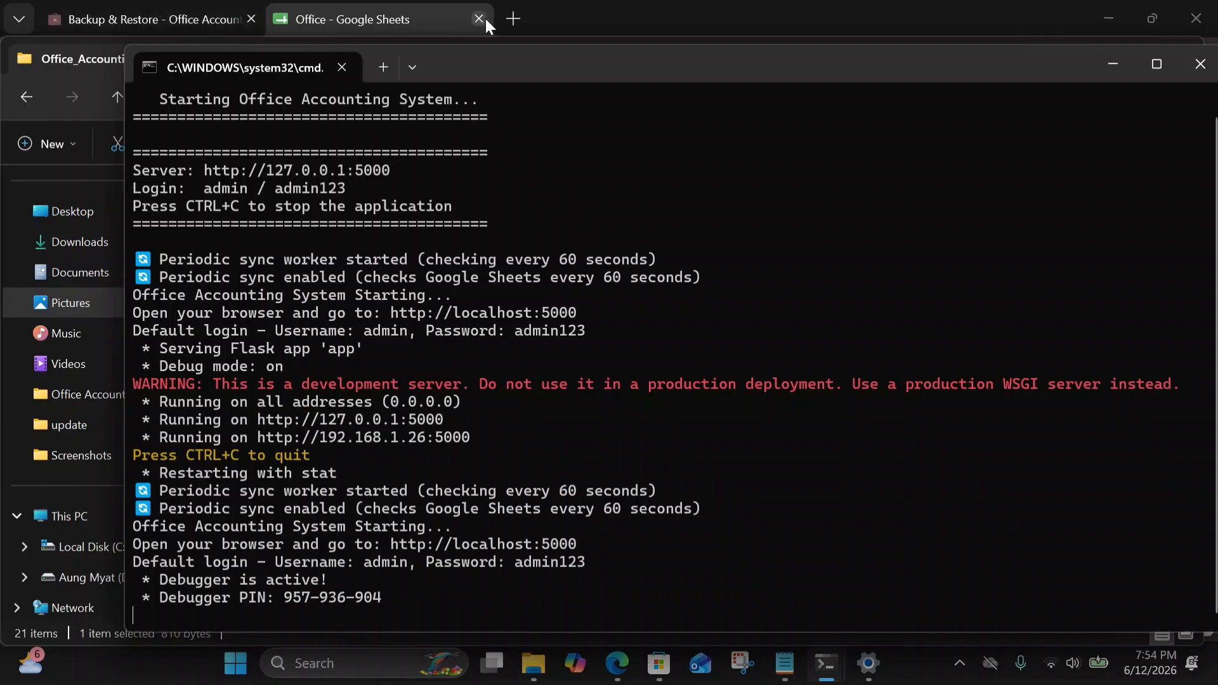
left_click(512, 18)
left_click(512, 18)
left_click(452, 60)
key("ctrl+v")
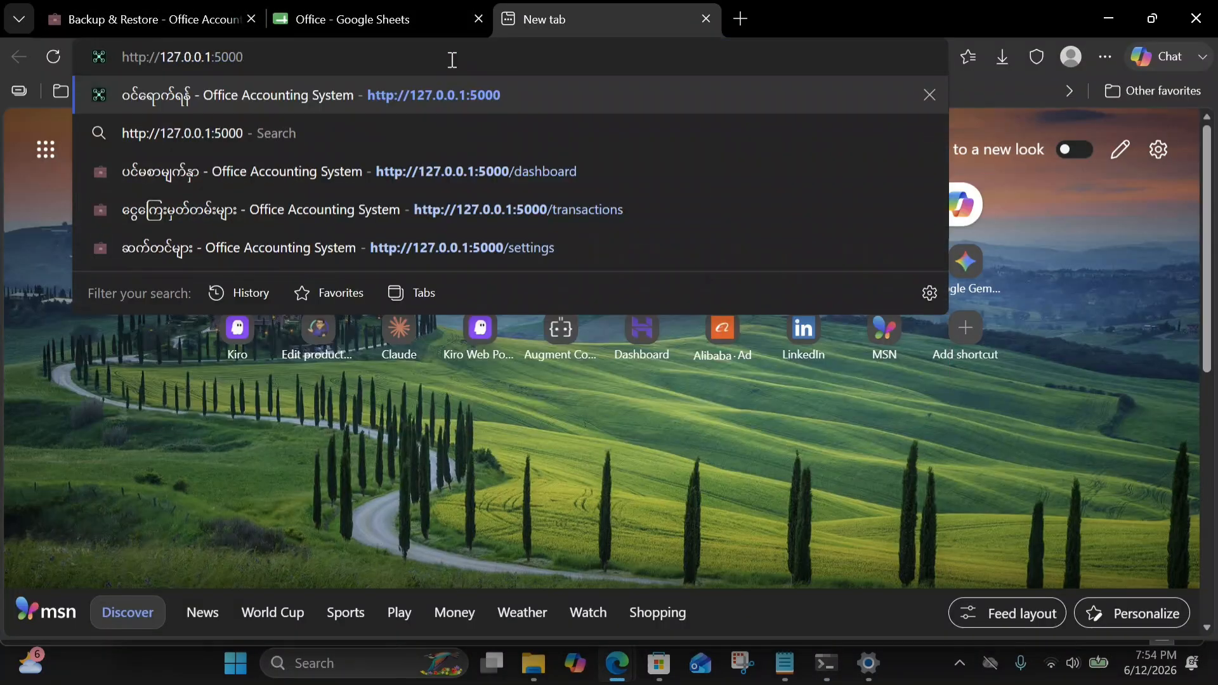
key("Return")
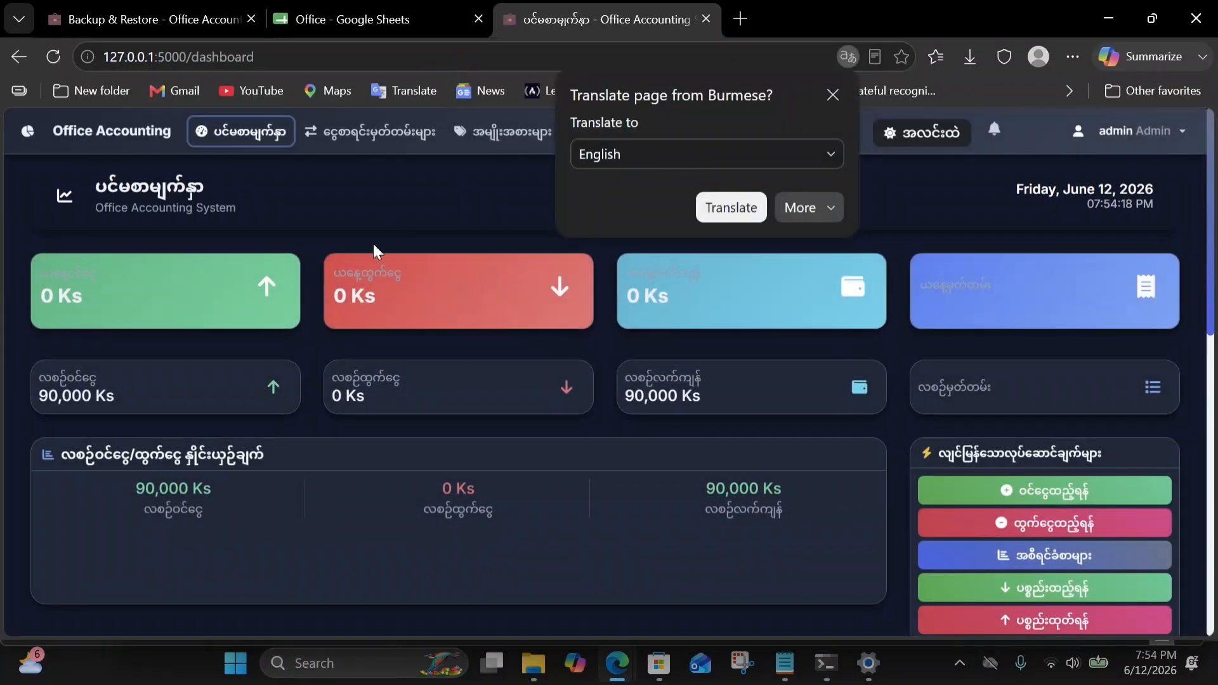
left_click(453, 199)
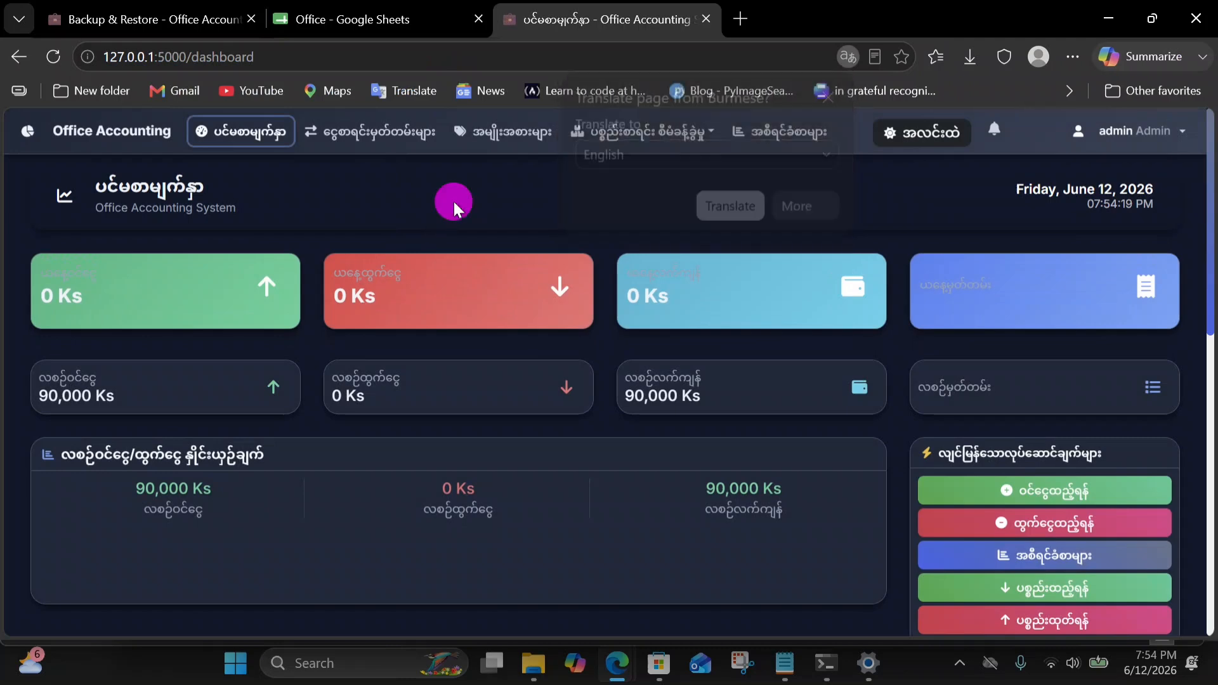
scroll(622, 451, "down", 6)
scroll(451, 523, "down", 5)
scroll(437, 517, "up", 10)
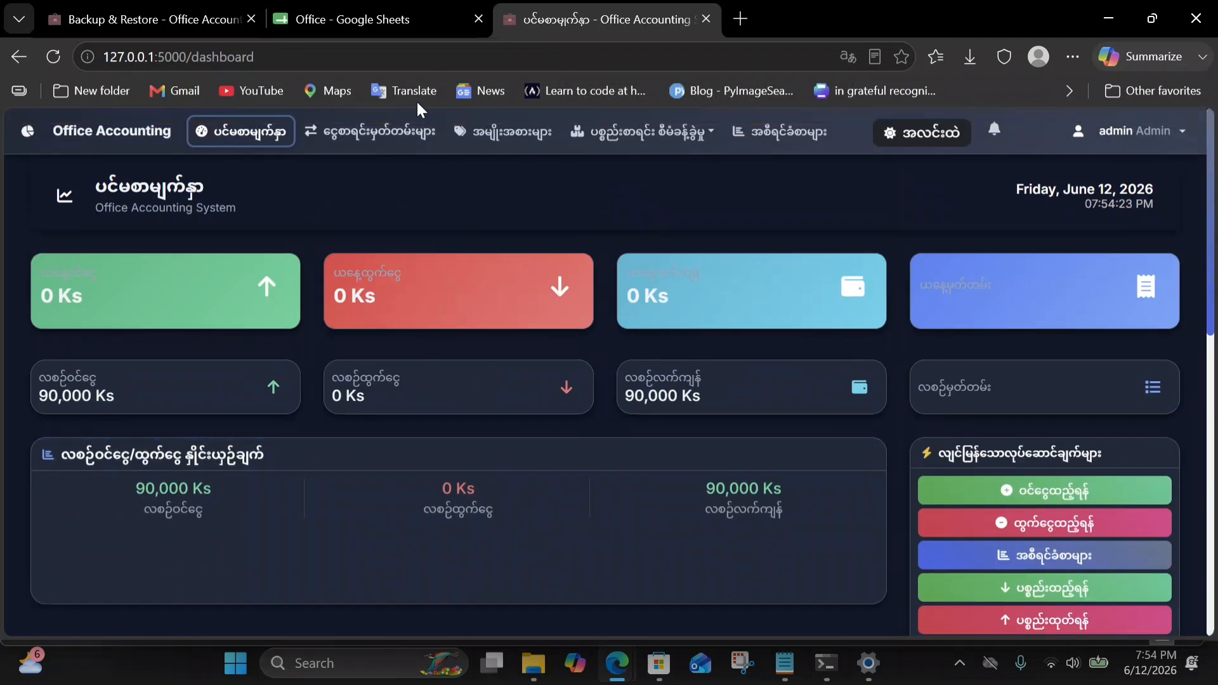
- Return the Backup & Restore tab to the dashboard, then close the older duplicate accounting tab
left_click(179, 29)
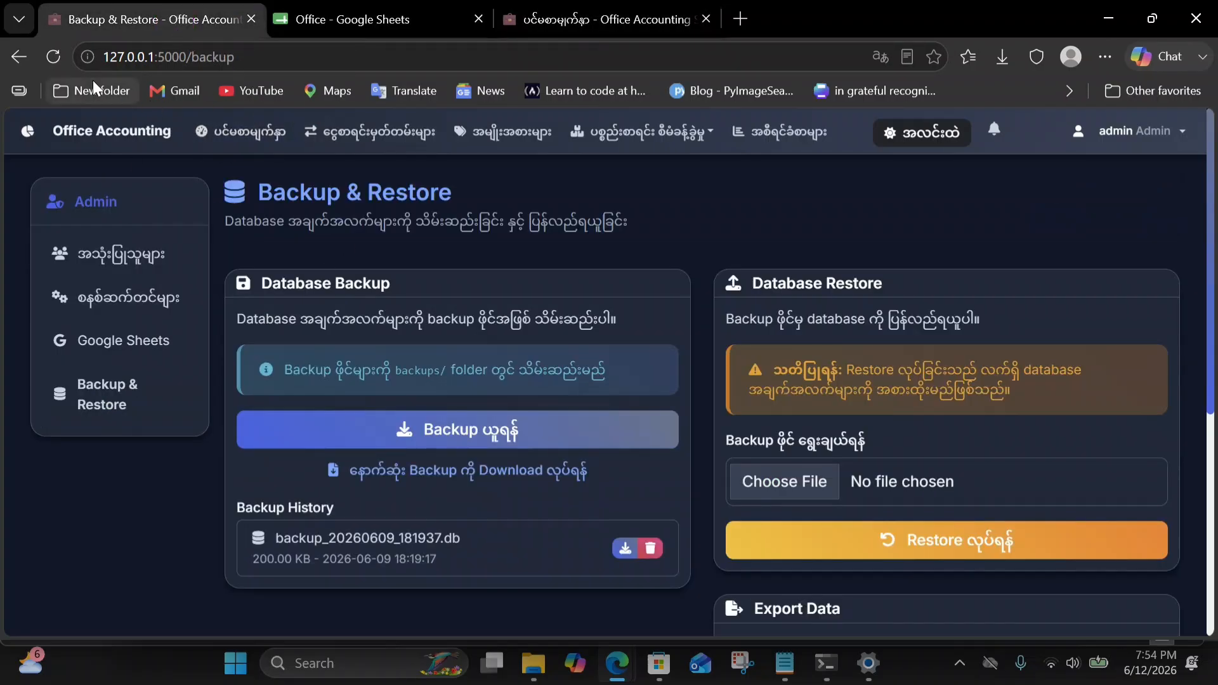
left_click(95, 134)
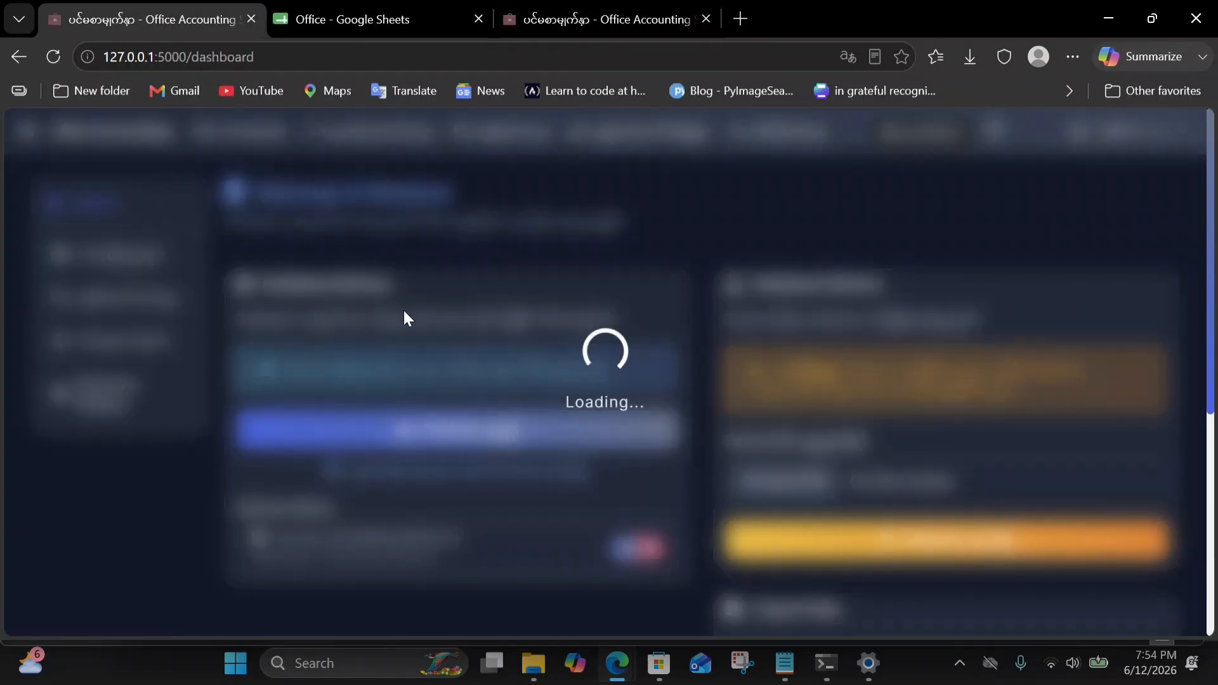
scroll(474, 527, "down", 6)
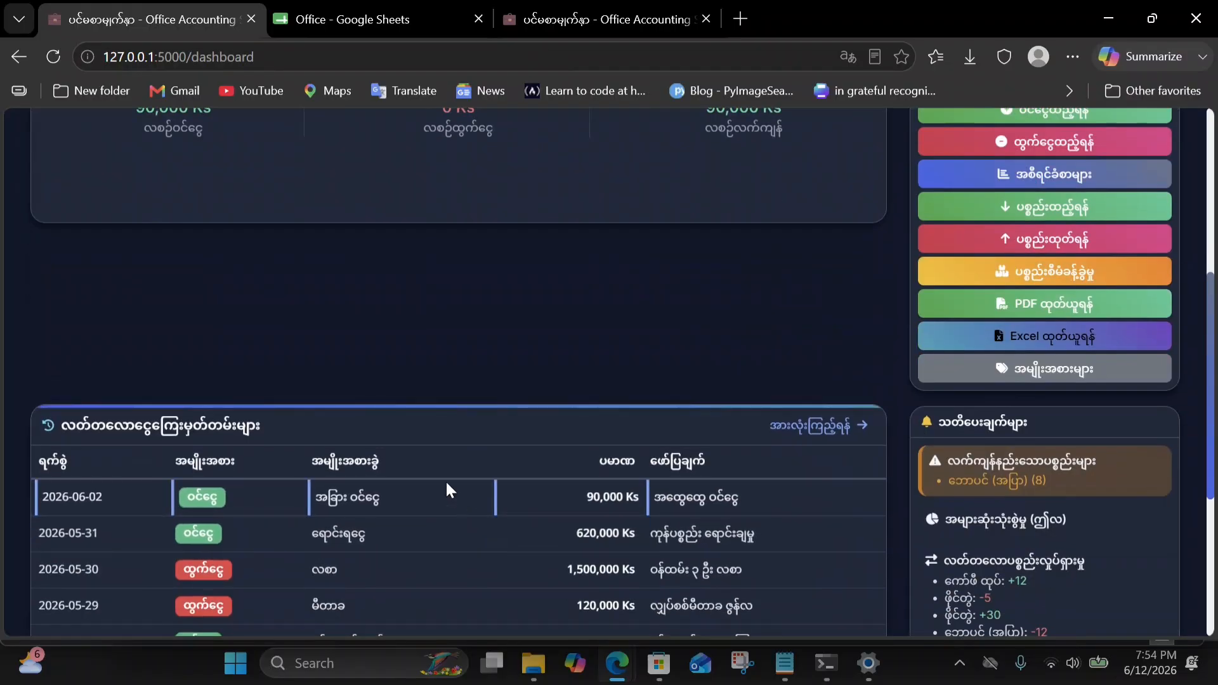
scroll(431, 444, "up", 7)
scroll(419, 330, "down", 4)
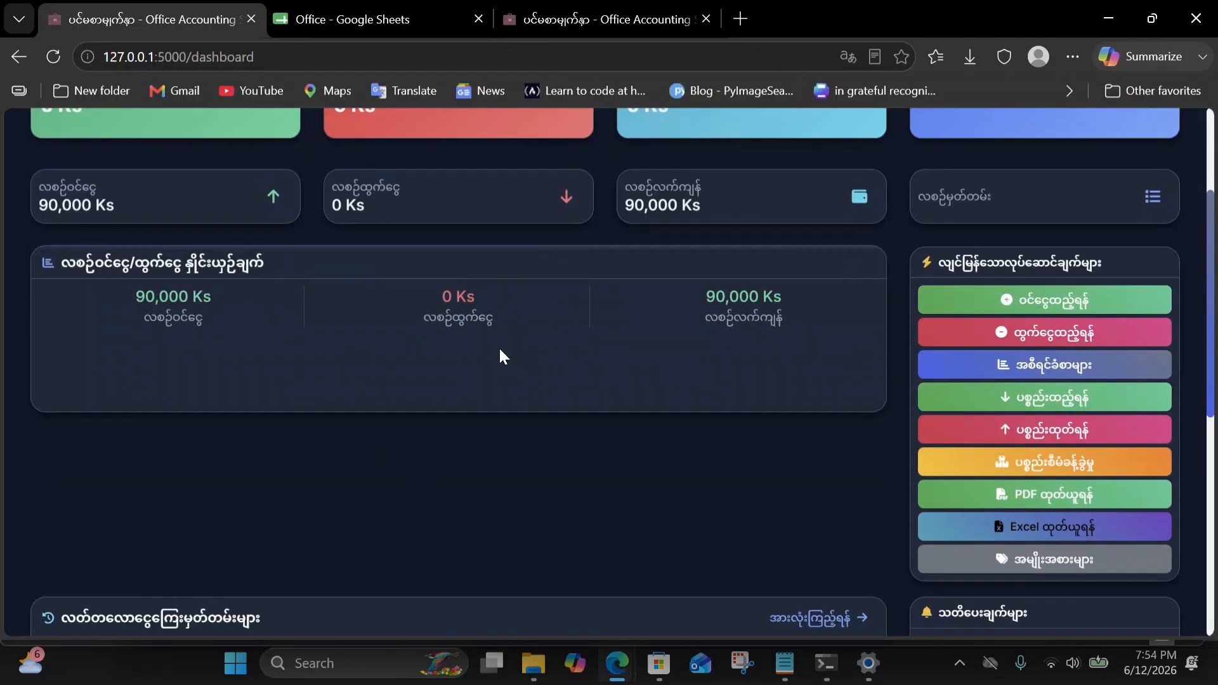
left_click(251, 19)
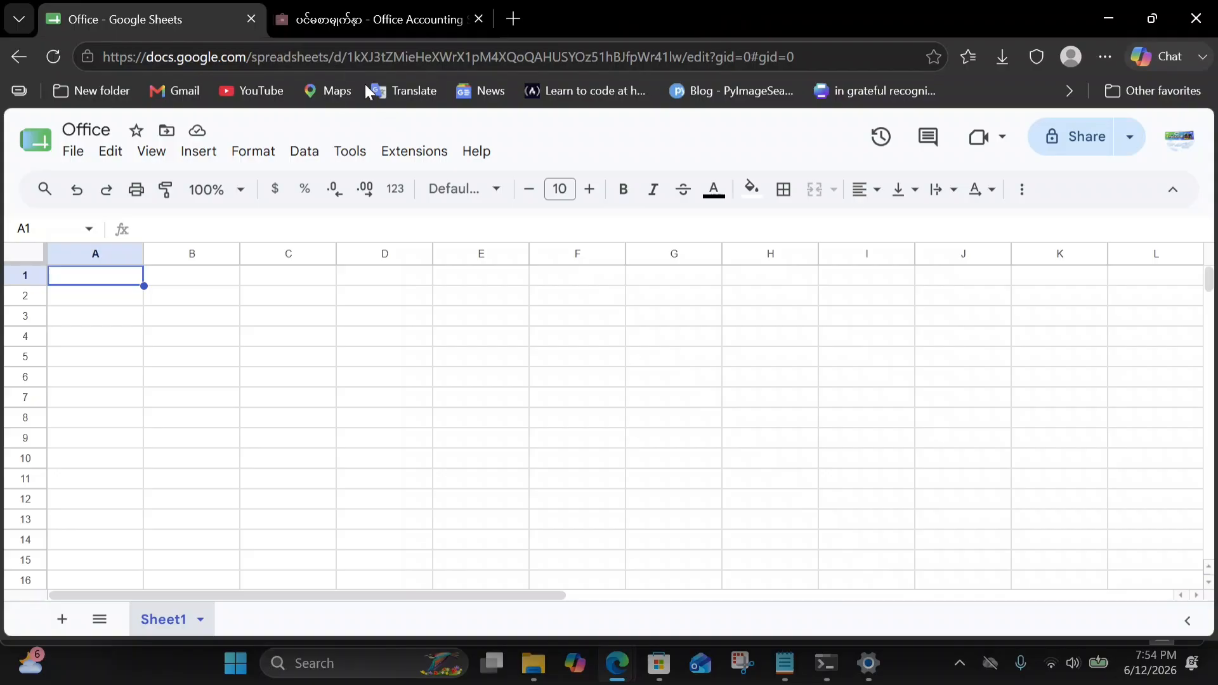
- Download backup_20260609_181937.db from the Backup & Restore page via the admin menu
left_click(365, 17)
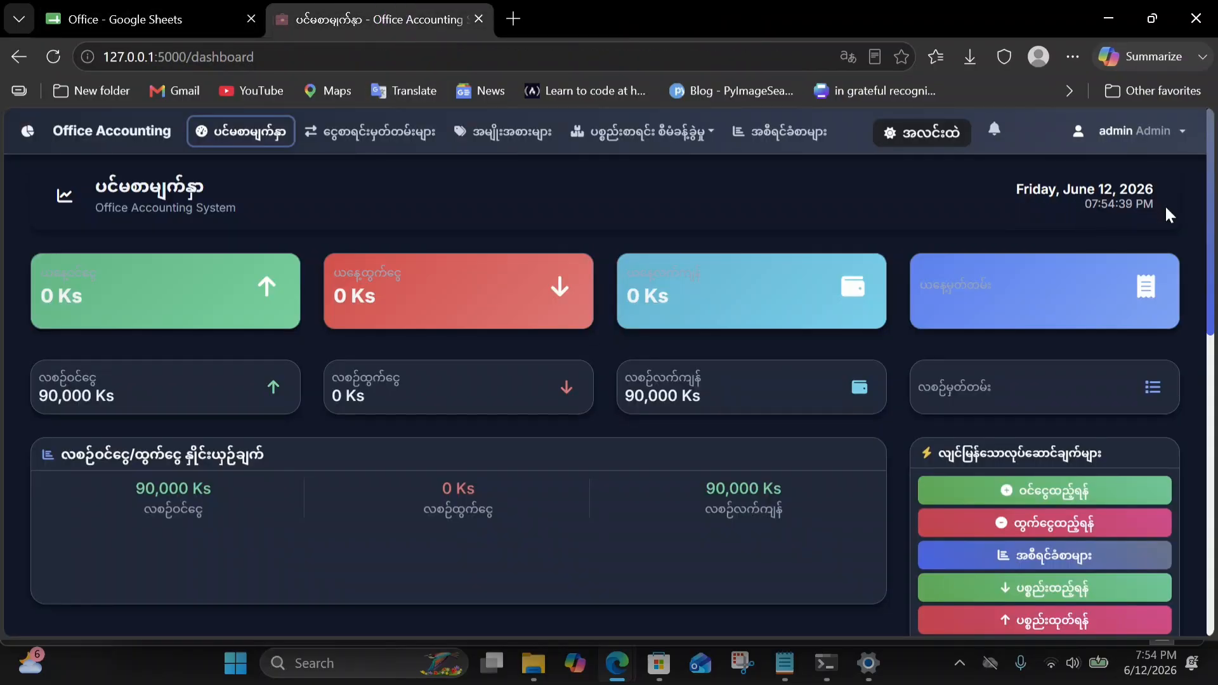
left_click(1158, 133)
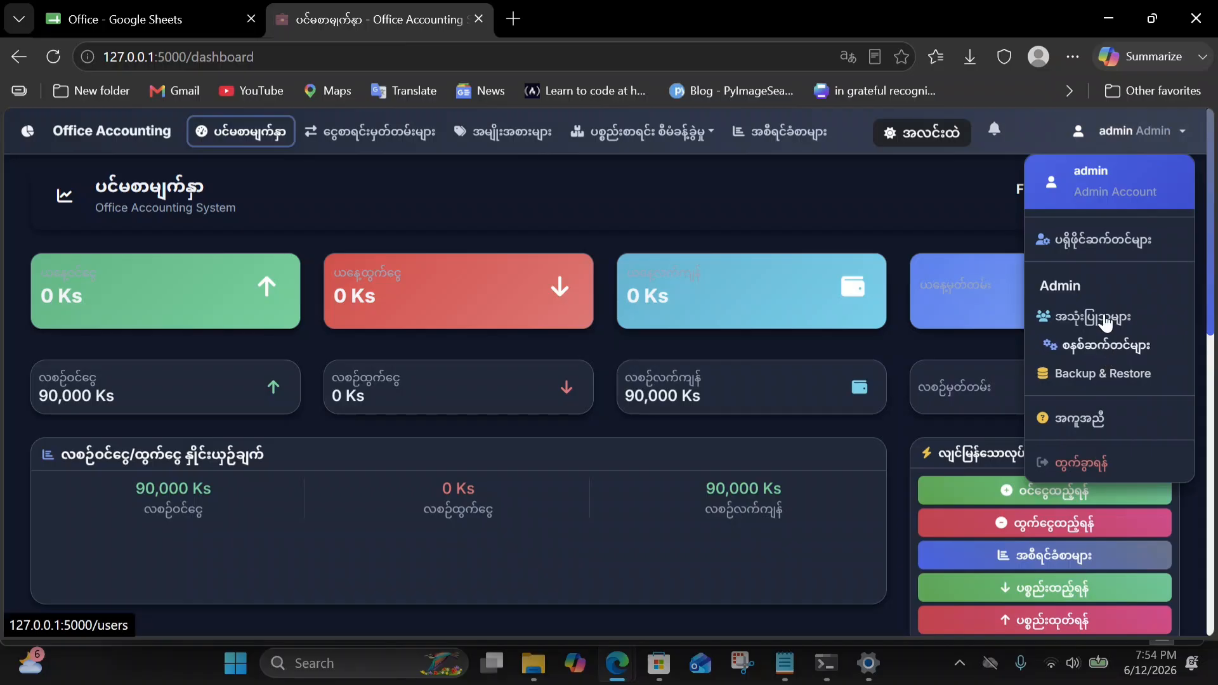
left_click(1107, 373)
scroll(390, 501, "down", 3)
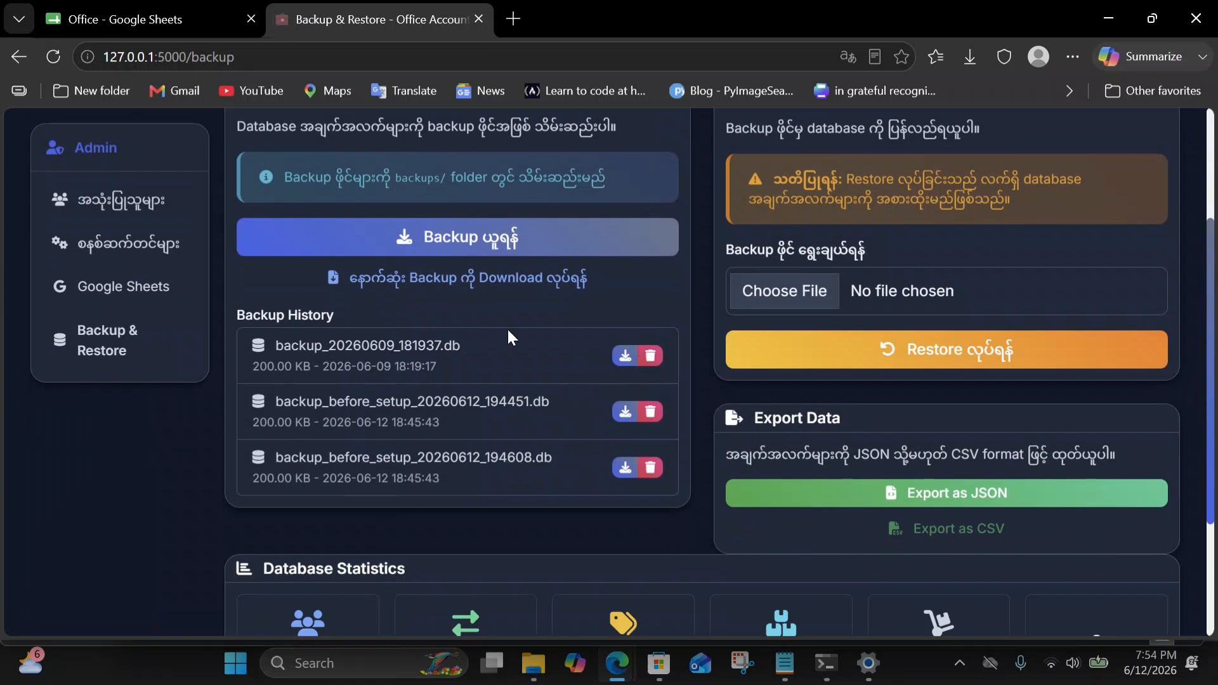
left_click(627, 357)
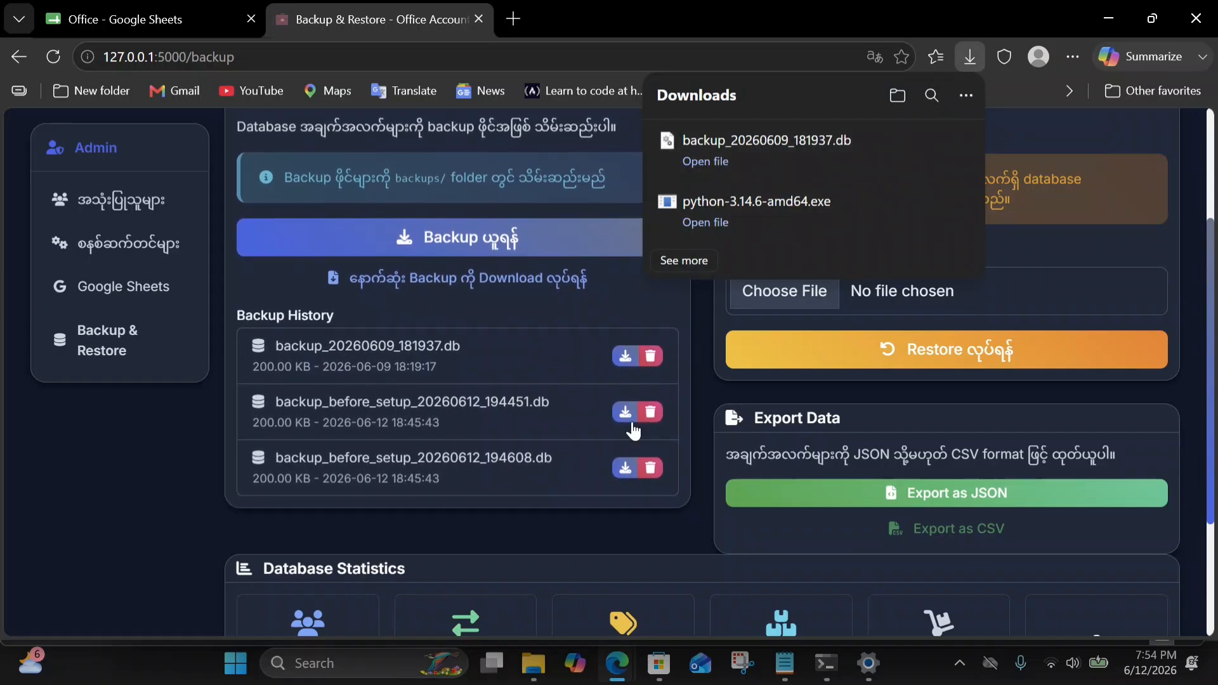
left_click(165, 475)
- Glance at the Office spreadsheet, then open Google Sheets in the admin sidebar
scroll(459, 367, "up", 1)
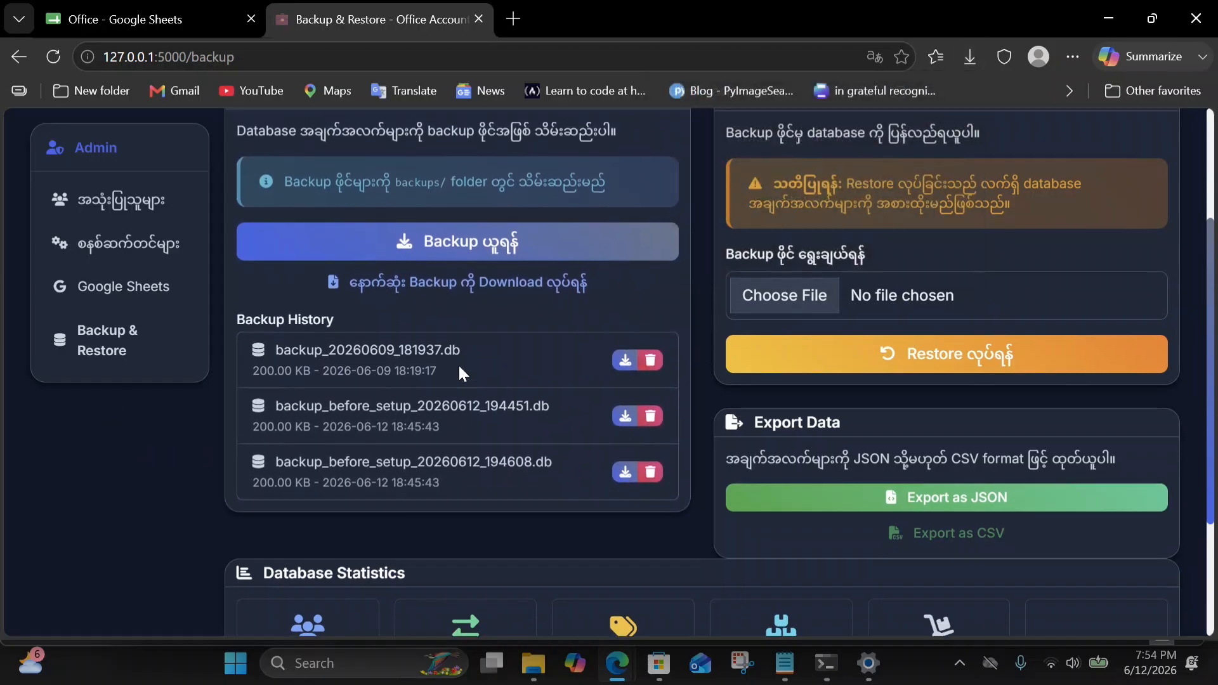
scroll(458, 363, "up", 3)
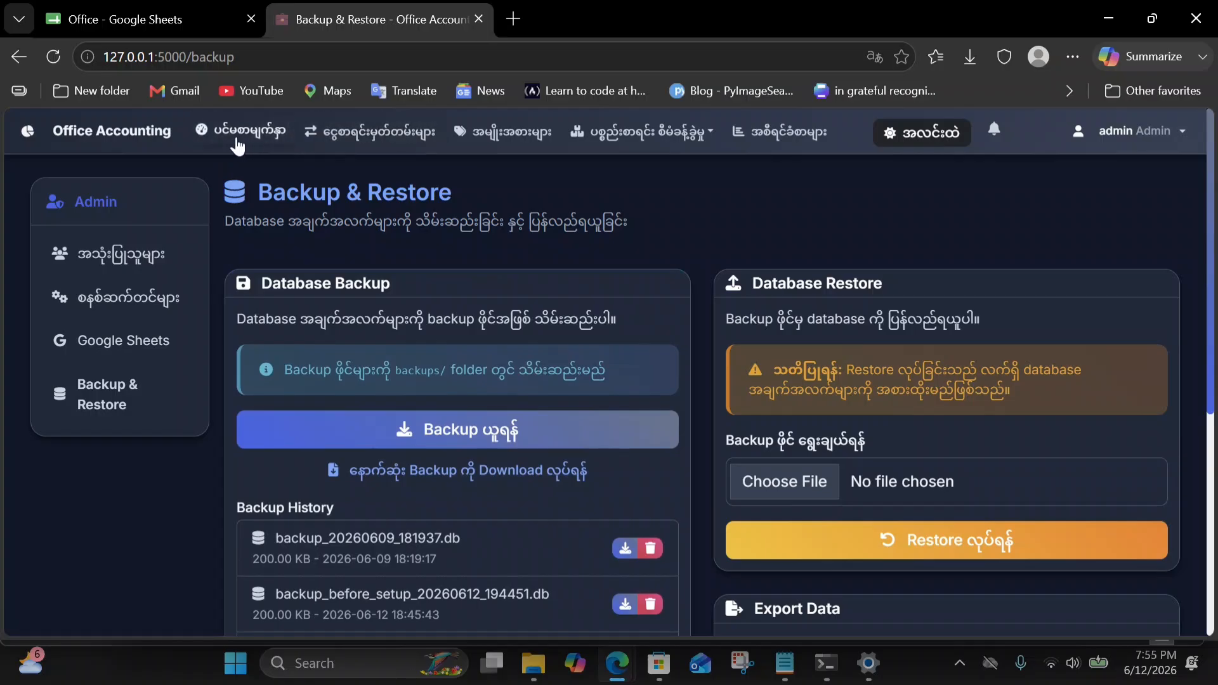
left_click(155, 16)
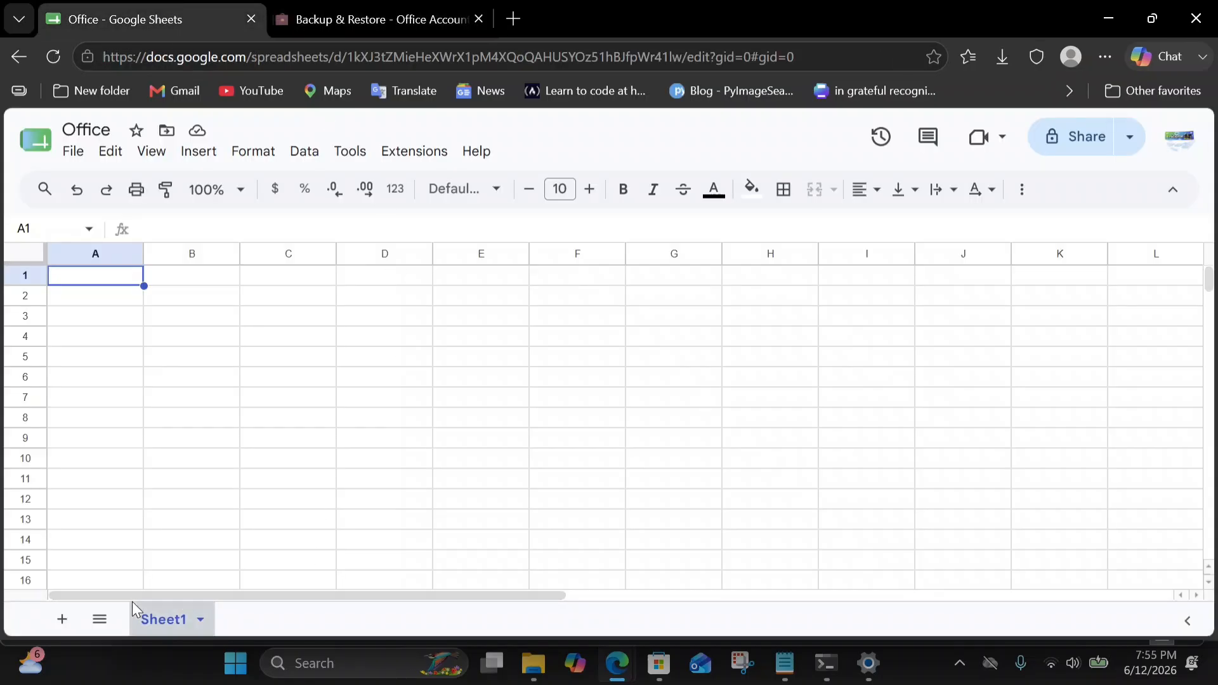
left_click(336, 30)
scroll(581, 412, "down", 5)
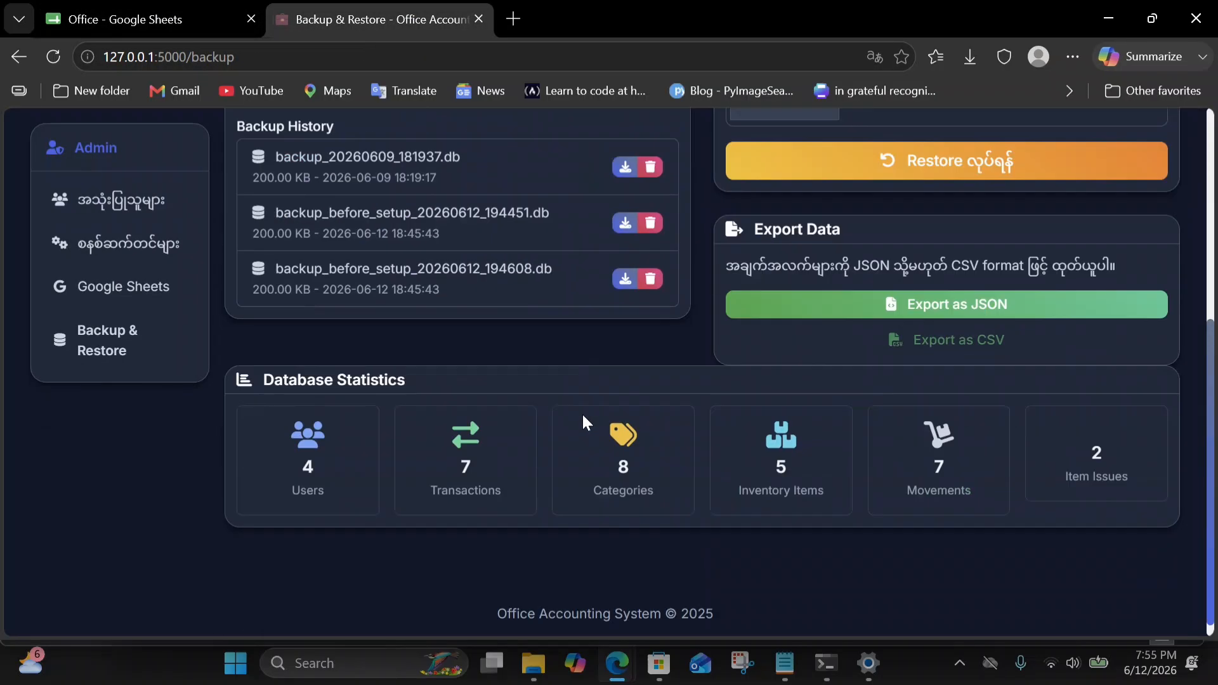
scroll(581, 413, "up", 5)
left_click(139, 338)
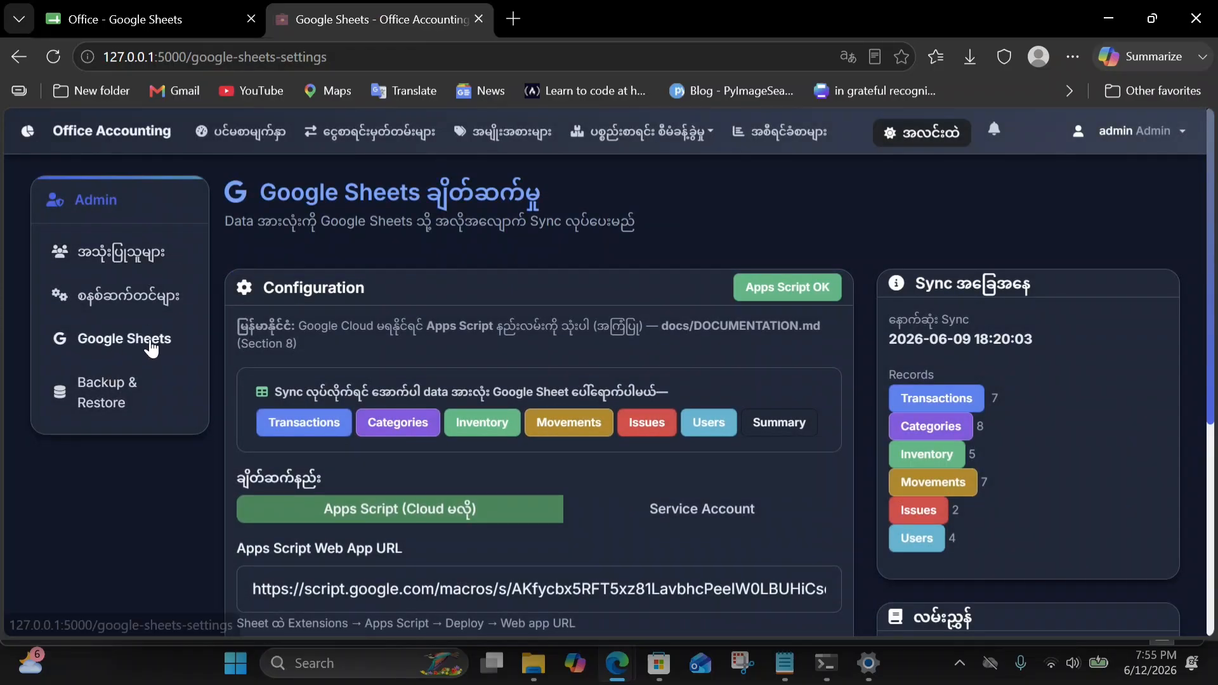
- Delete the old Apps Script Web App URL
scroll(526, 495, "down", 3)
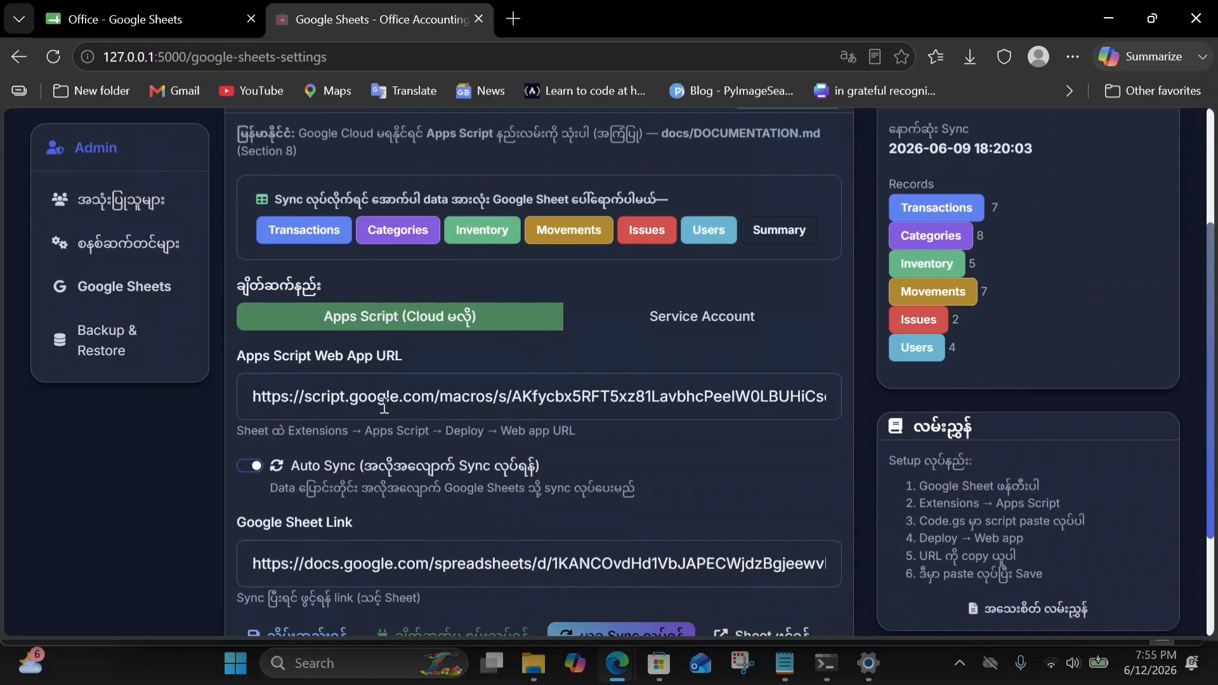
left_click(469, 408)
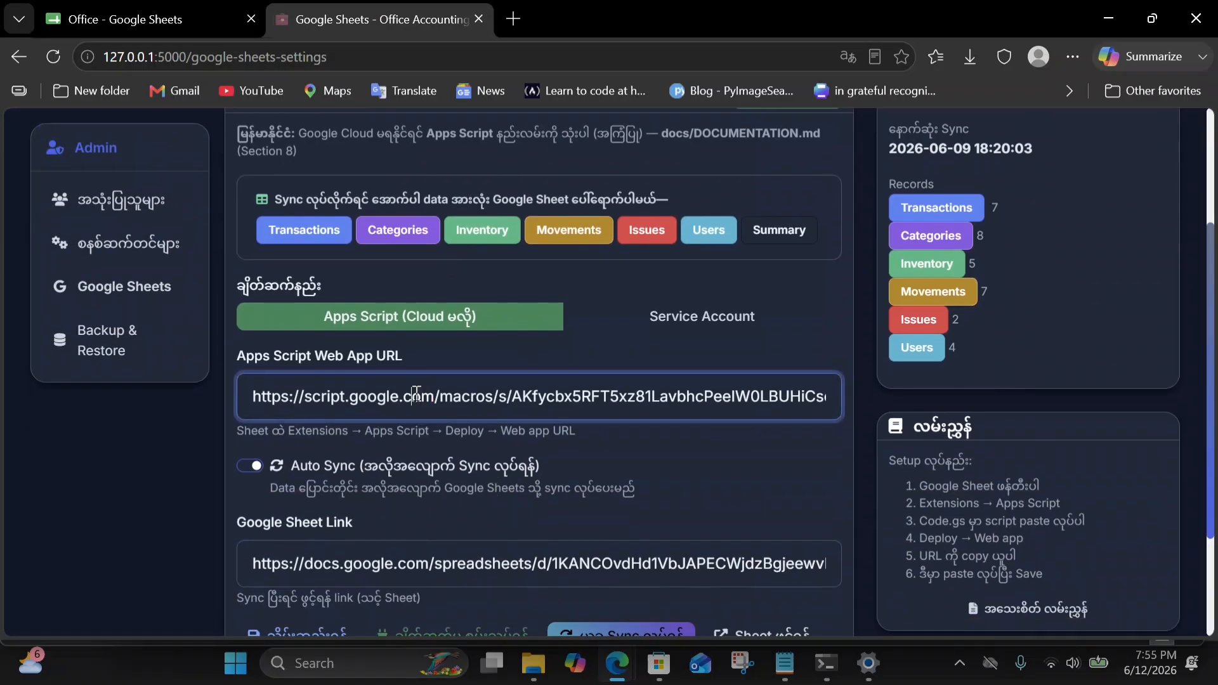
triple_click(587, 399)
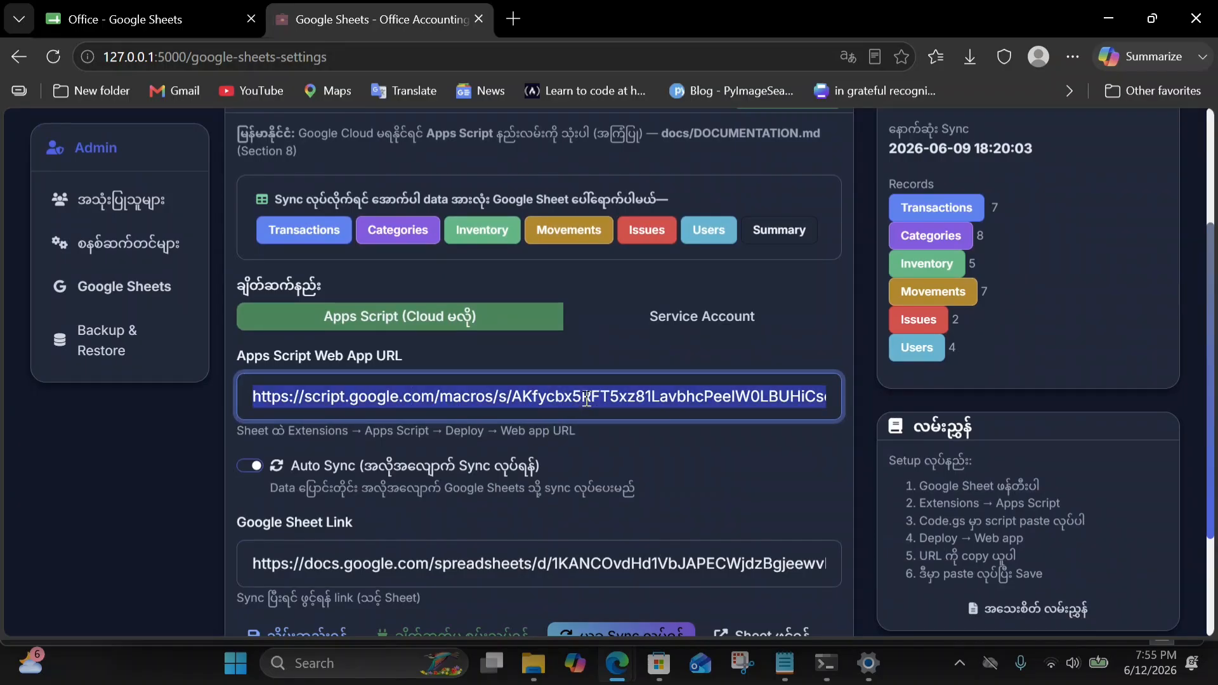
key("BackSpace")
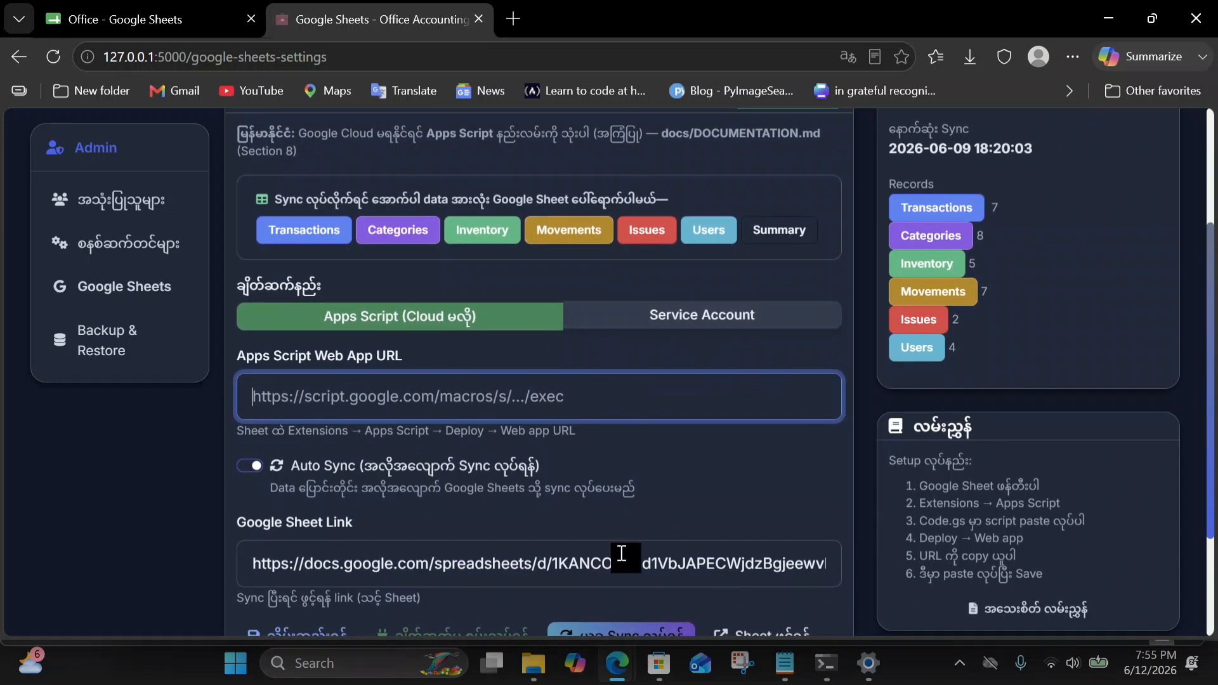
left_click(785, 663)
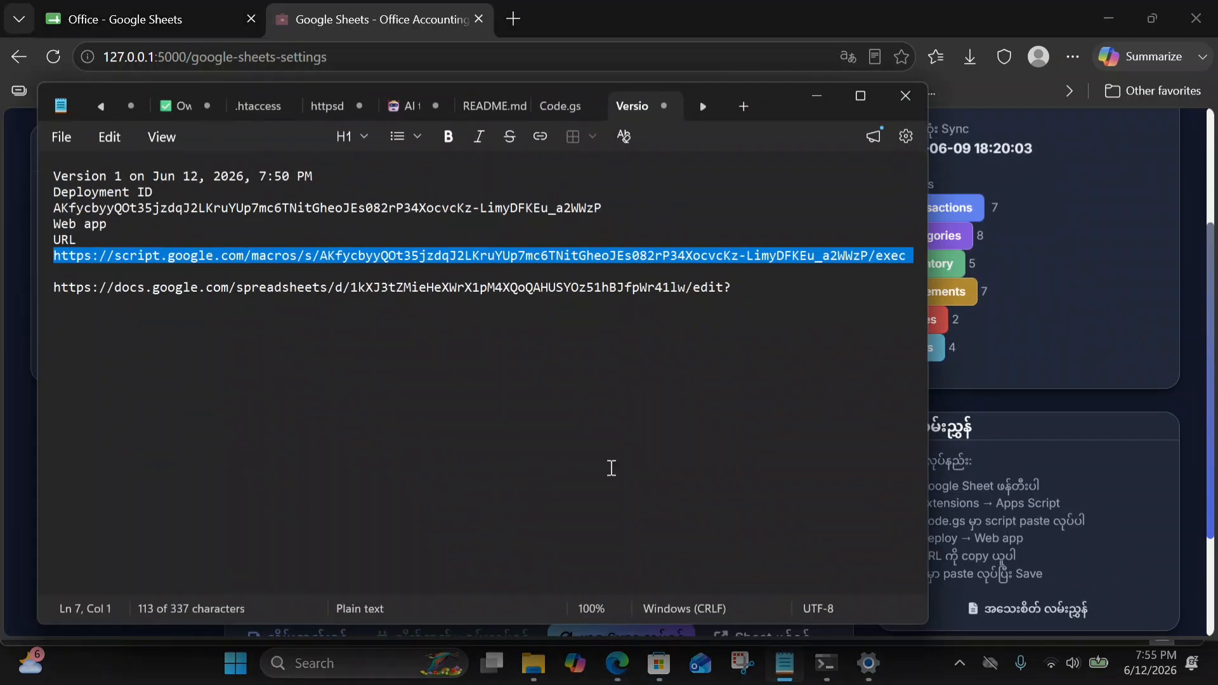
left_click(816, 95)
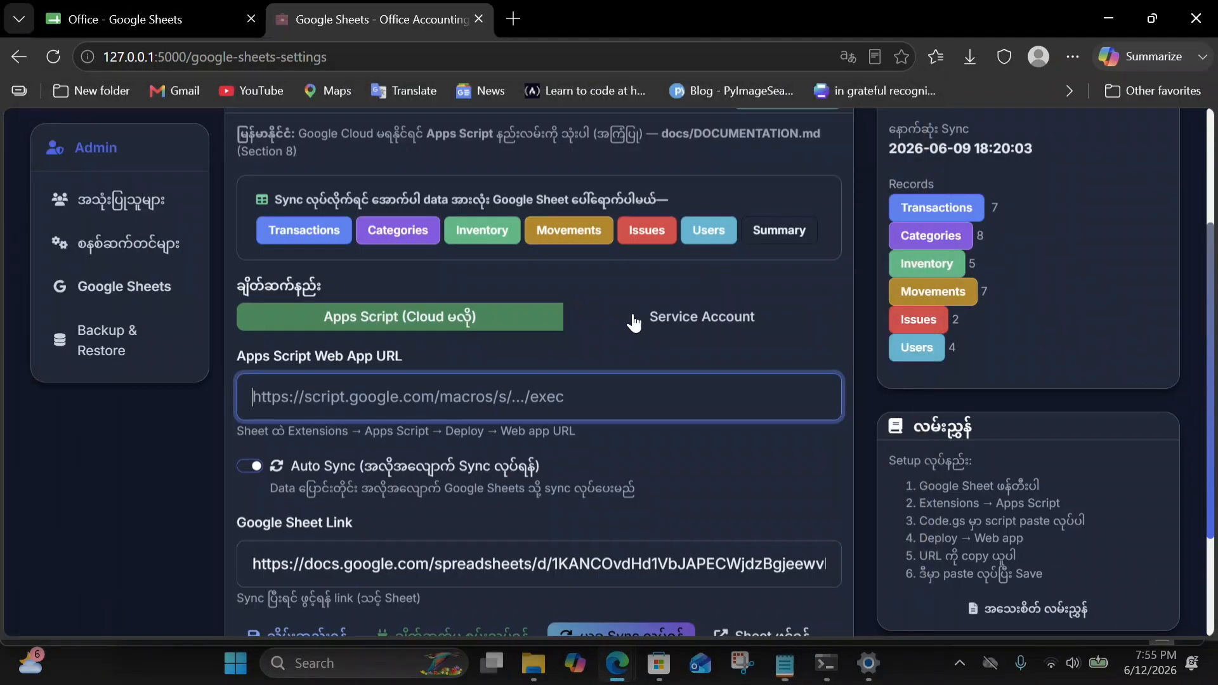
left_click(608, 402)
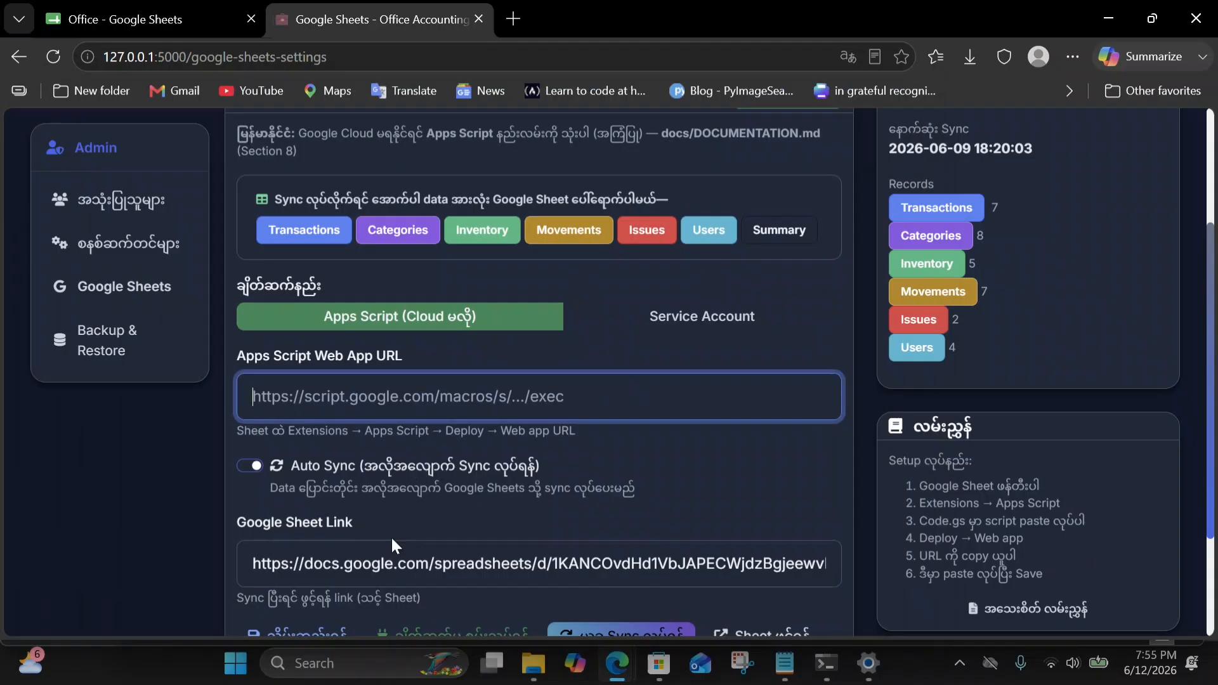
- Clear the old Google Sheet Link and paste the new Apps Script /exec URL into its field
left_click(449, 556)
key("ctrl+a")
key("BackSpace")
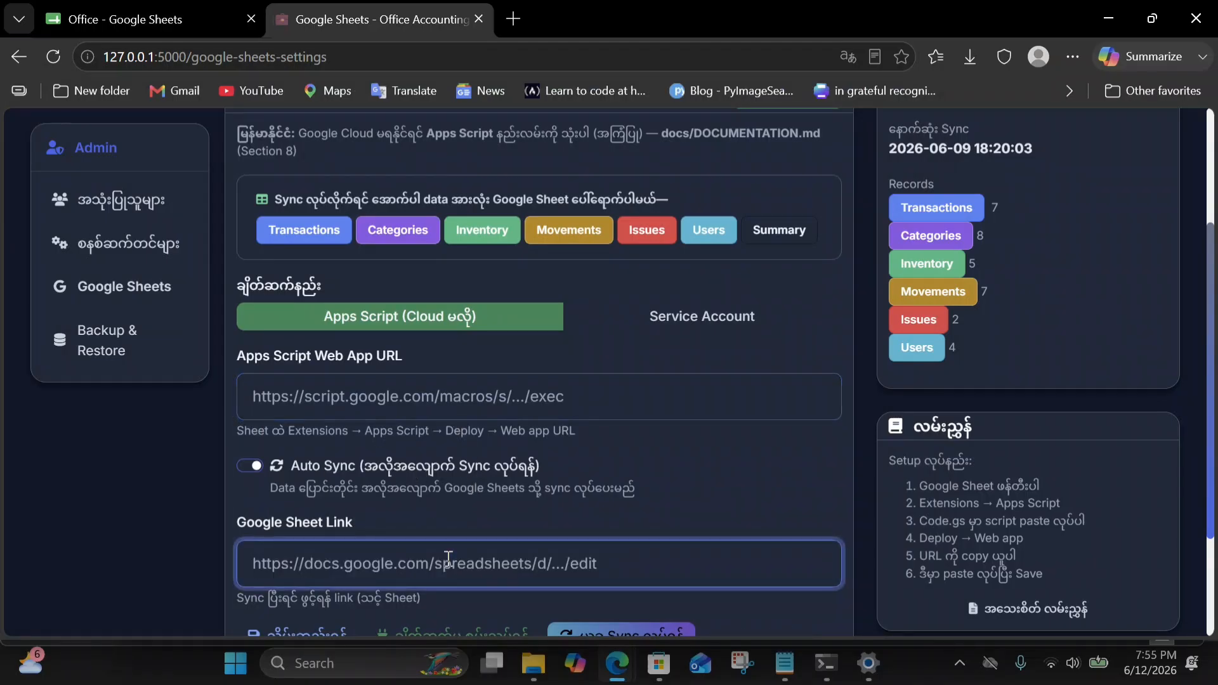
key("ctrl+v")
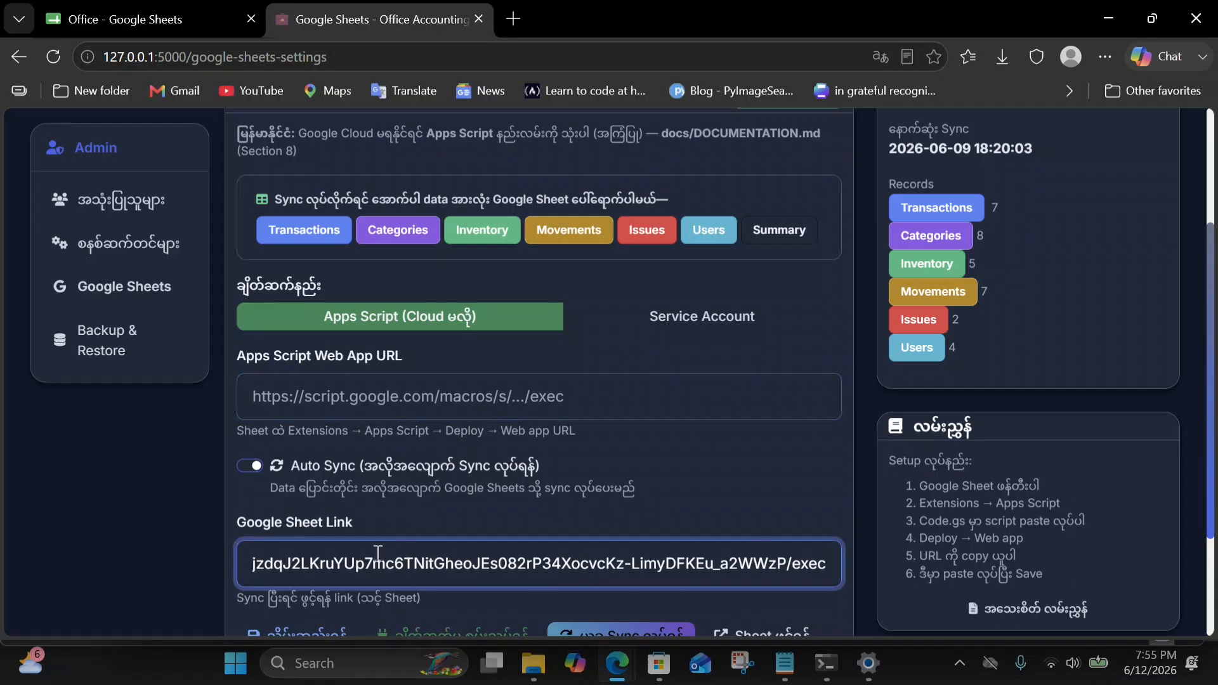
left_click(785, 663)
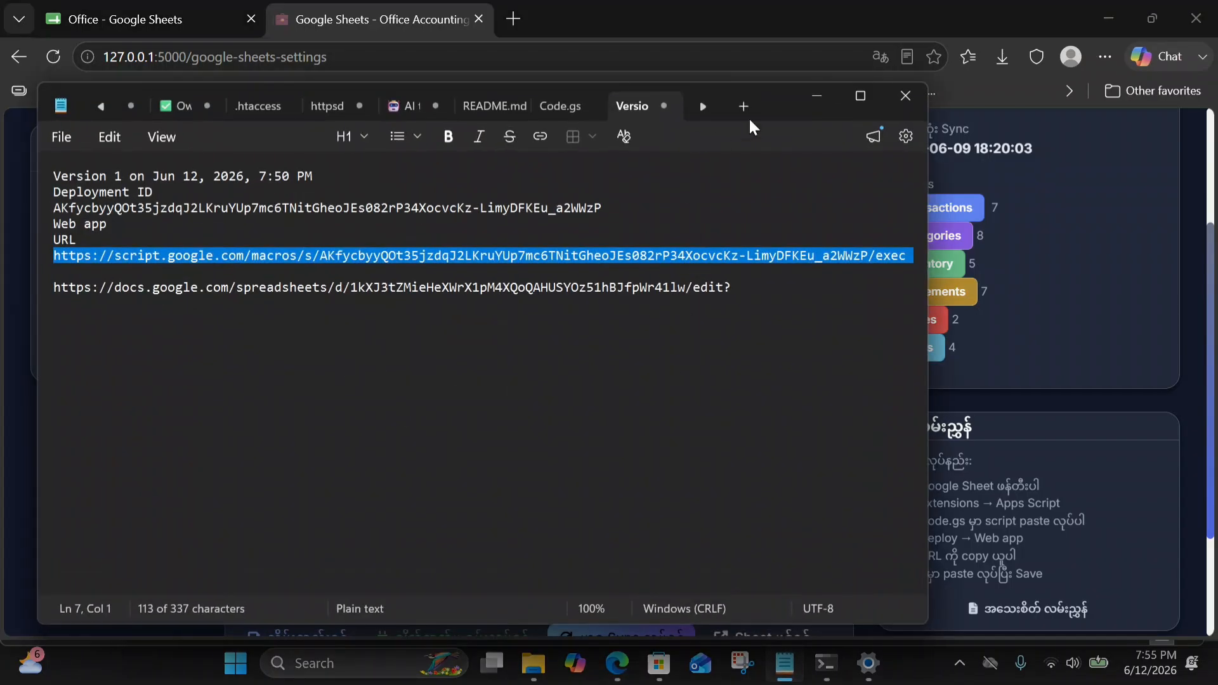
left_click(816, 96)
left_click(451, 398)
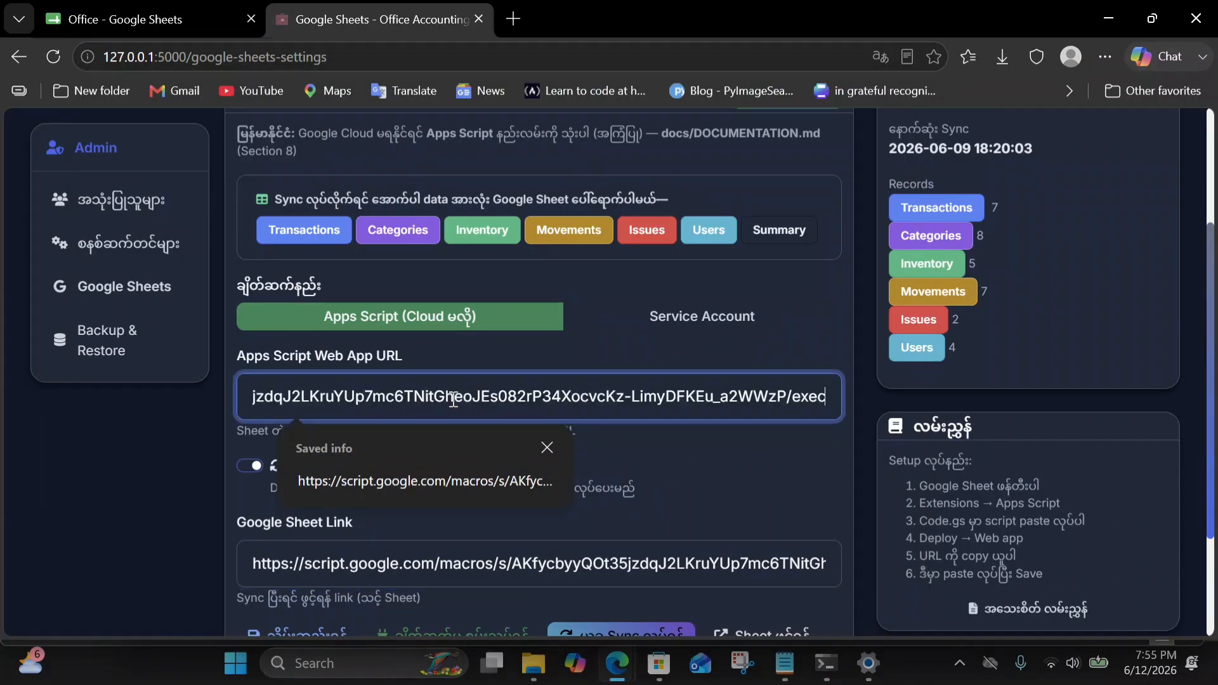
- Replace the wrongly pasted Google Sheet Link with the Office spreadsheet's edit link from the notes
scroll(324, 501, "down", 3)
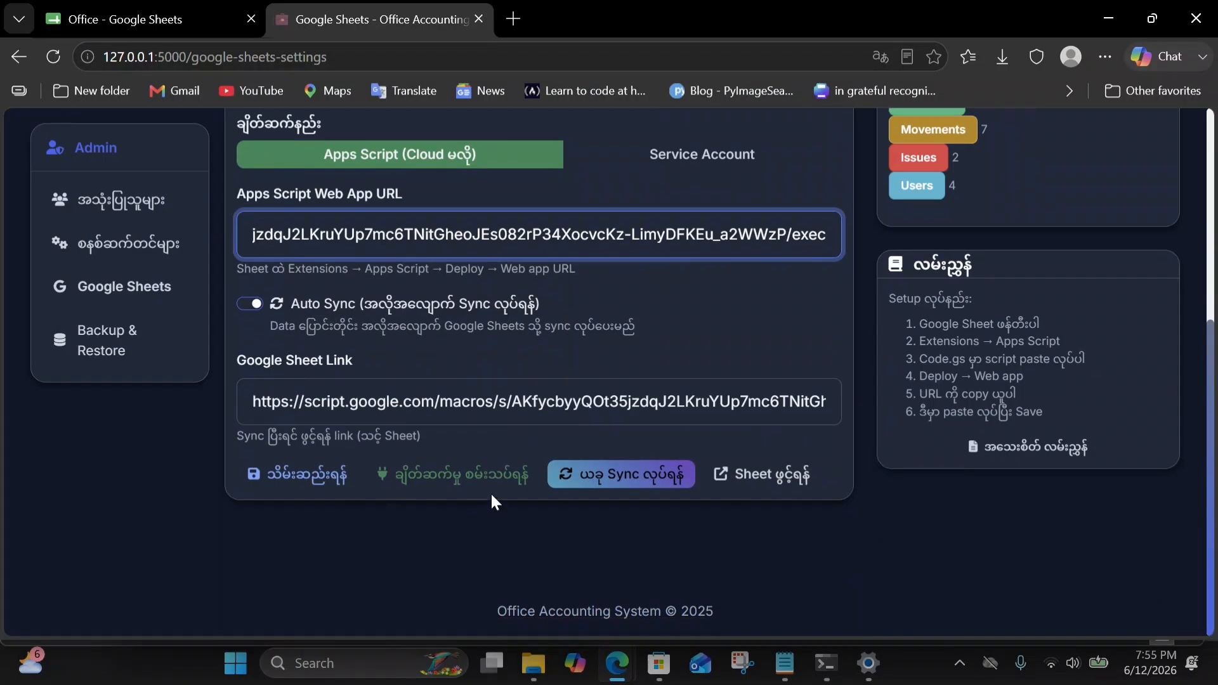
left_click(554, 417)
key("ctrl+a")
key("BackSpace")
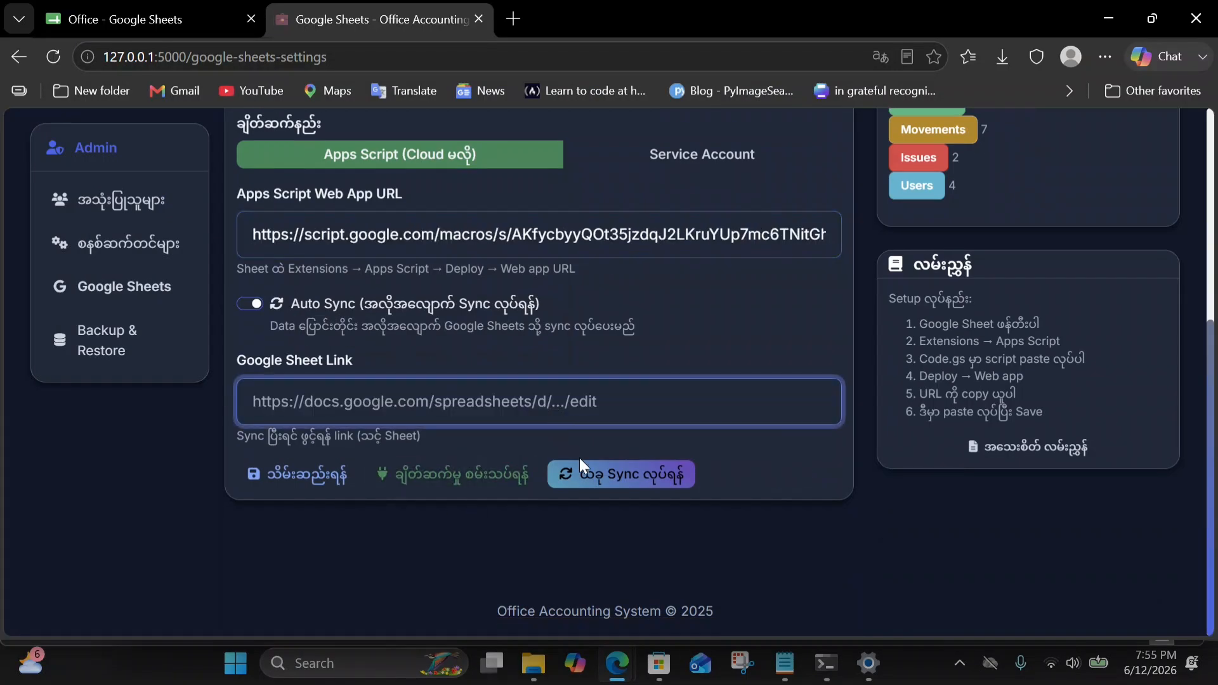
left_click(784, 663)
left_click(749, 302)
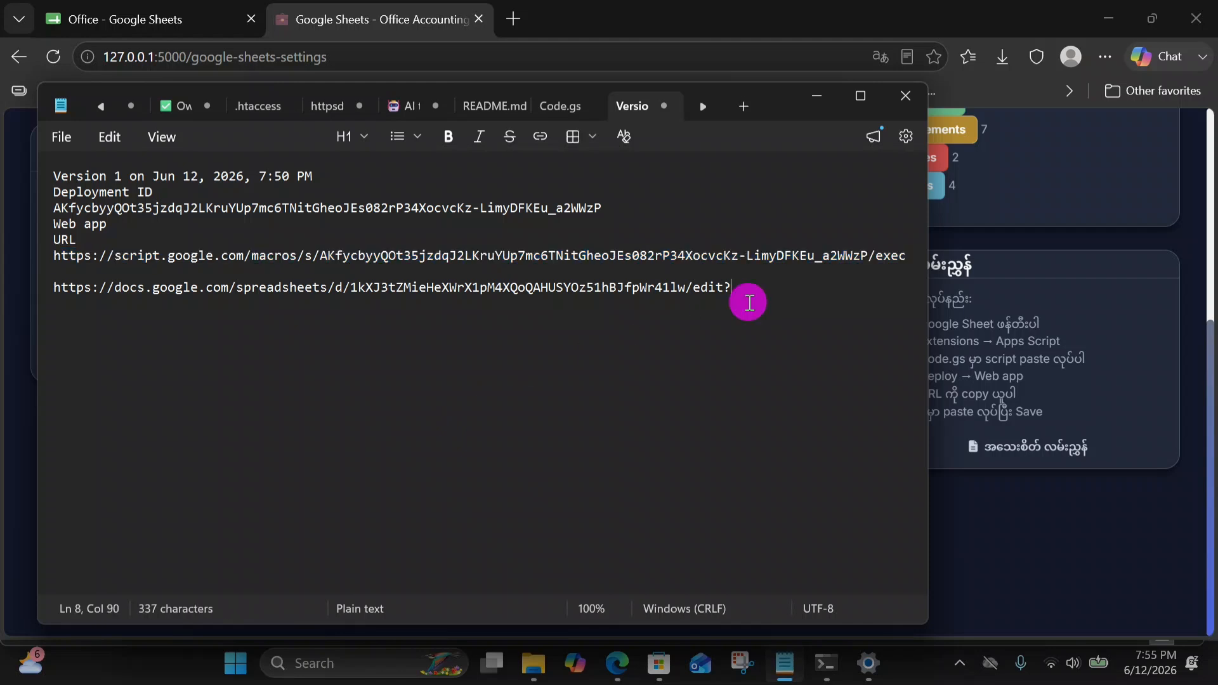
left_click_drag(749, 303, 52, 307)
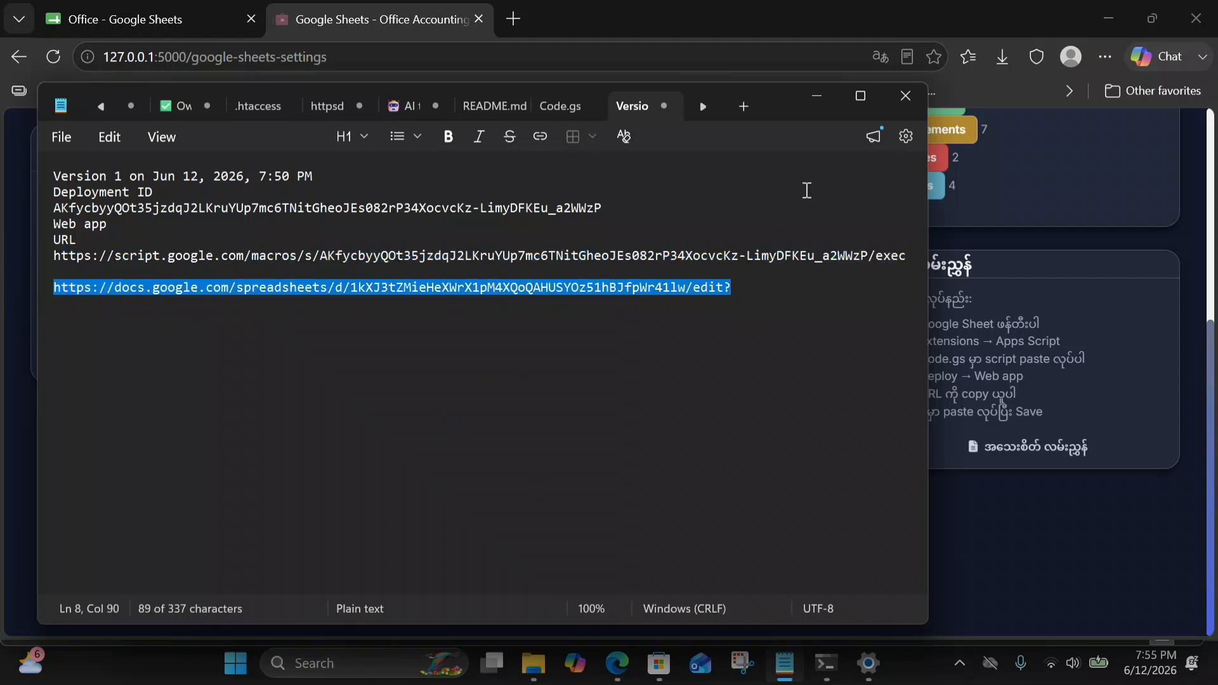
left_click(816, 96)
left_click(457, 404)
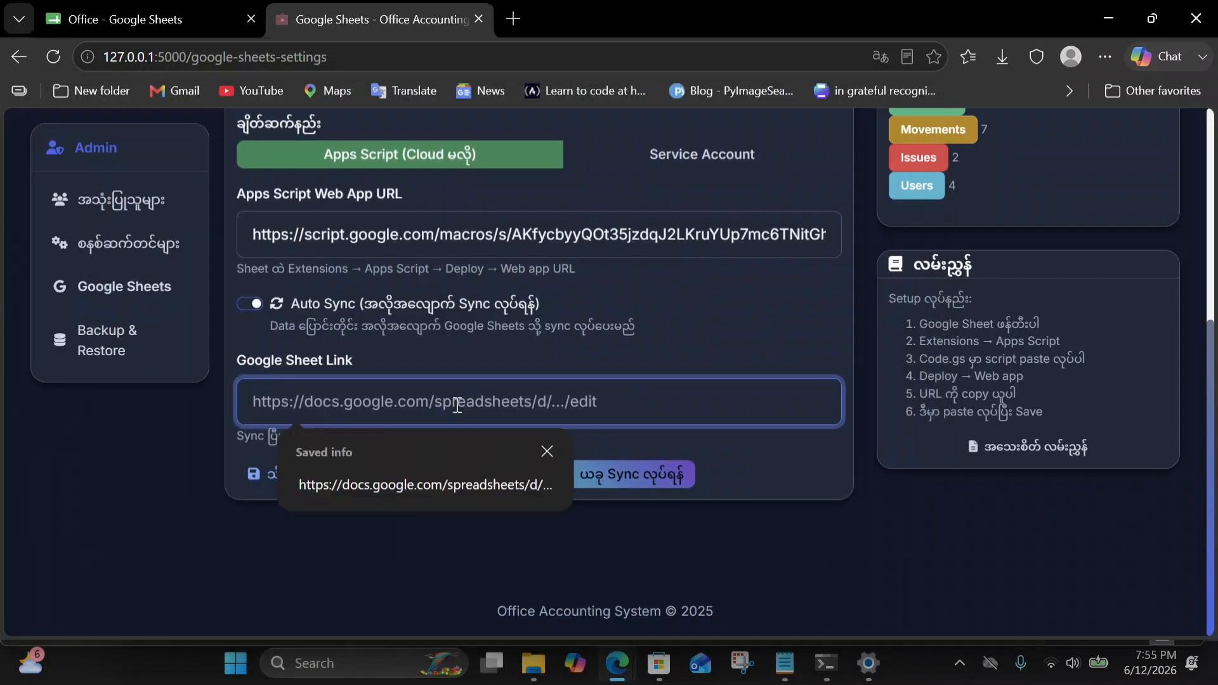
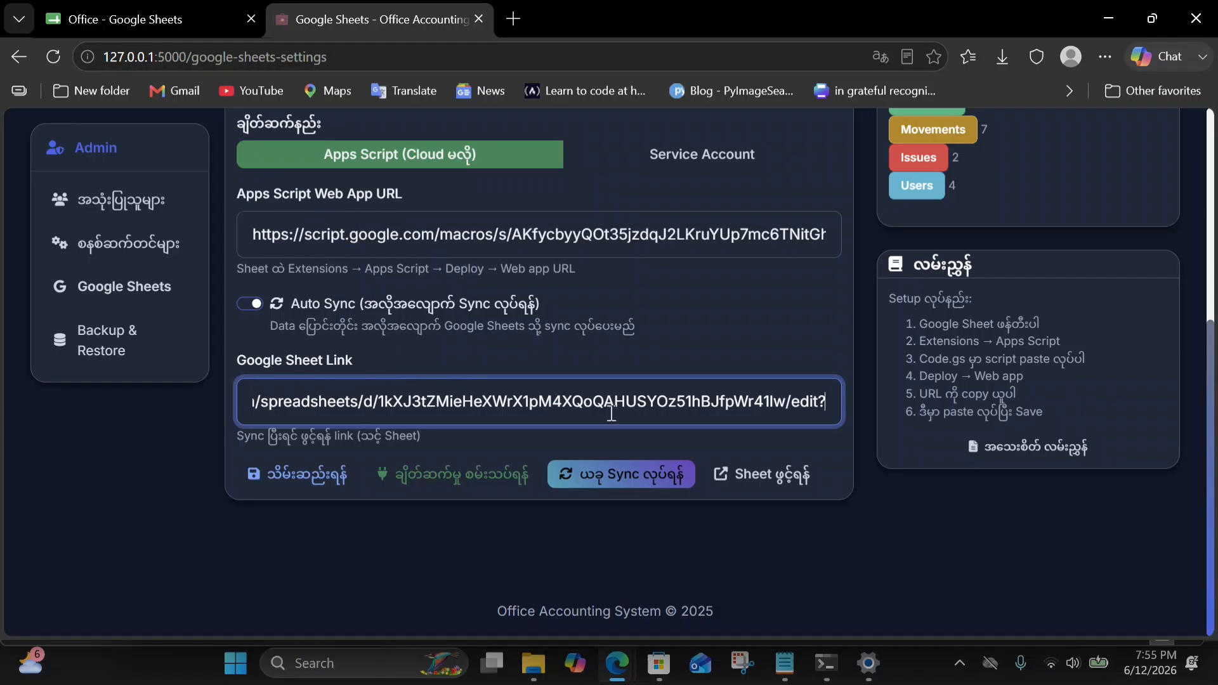
left_click(493, 474)
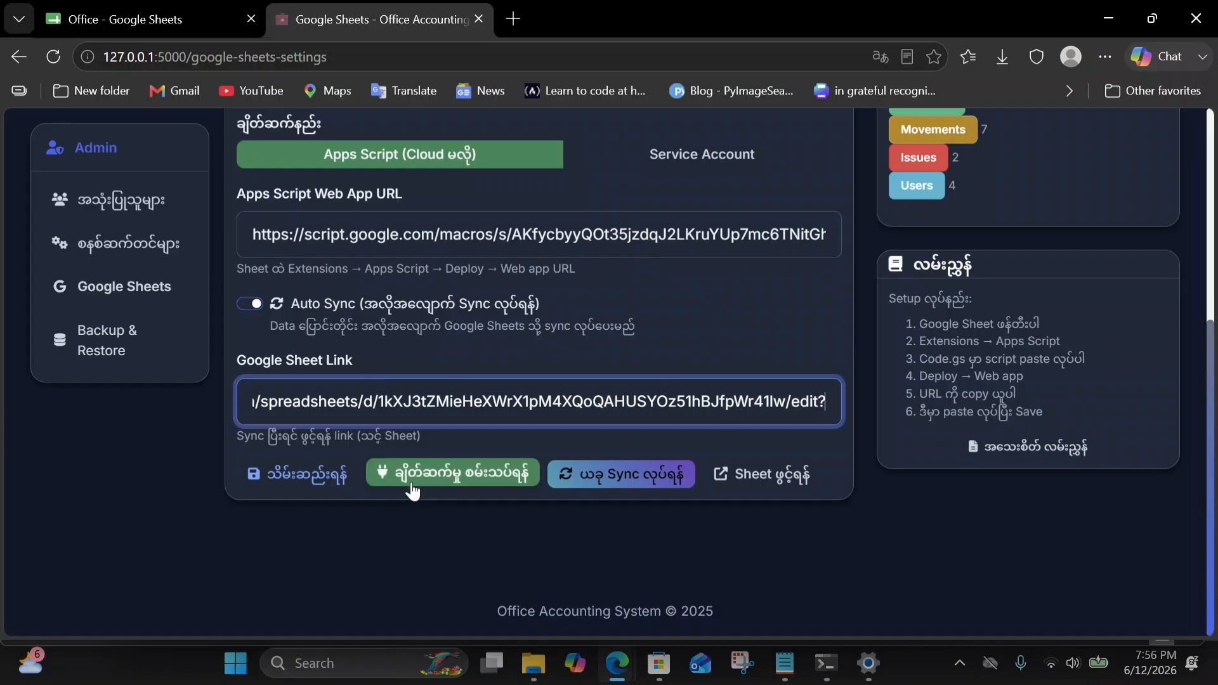
- Save the Google Sheets settings, confirm the Apps Script connection test is OK, and return to the dashboard
left_click(307, 482)
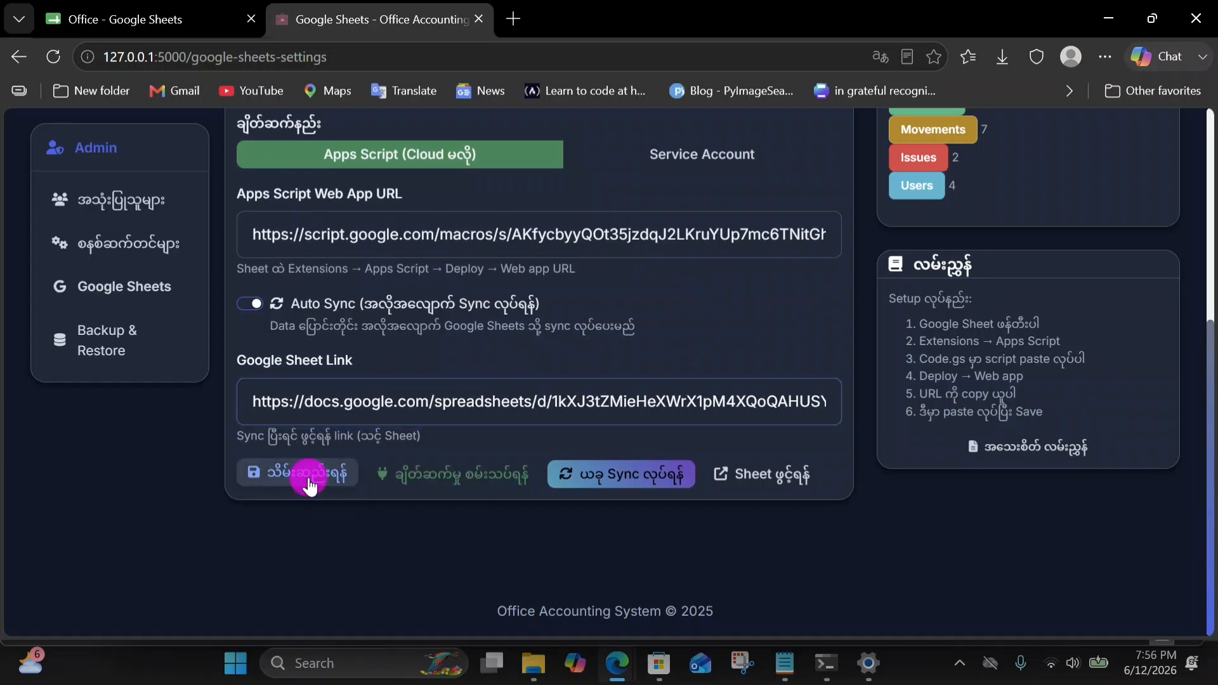
left_click(445, 479)
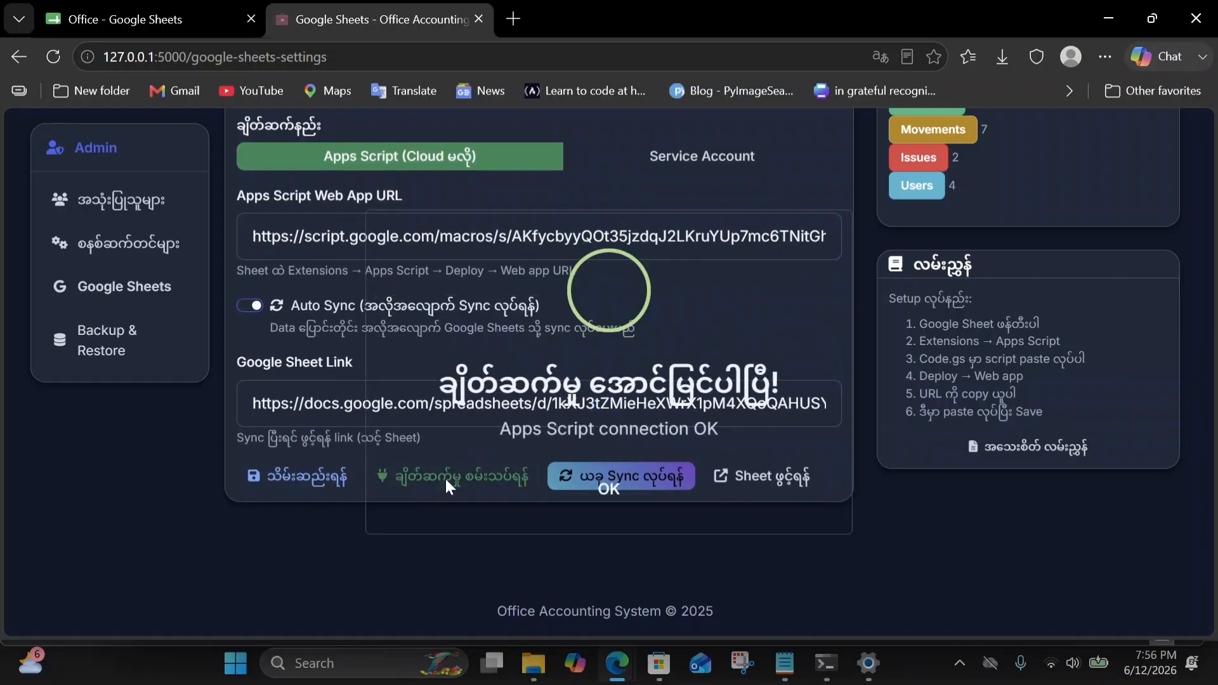
left_click(611, 490)
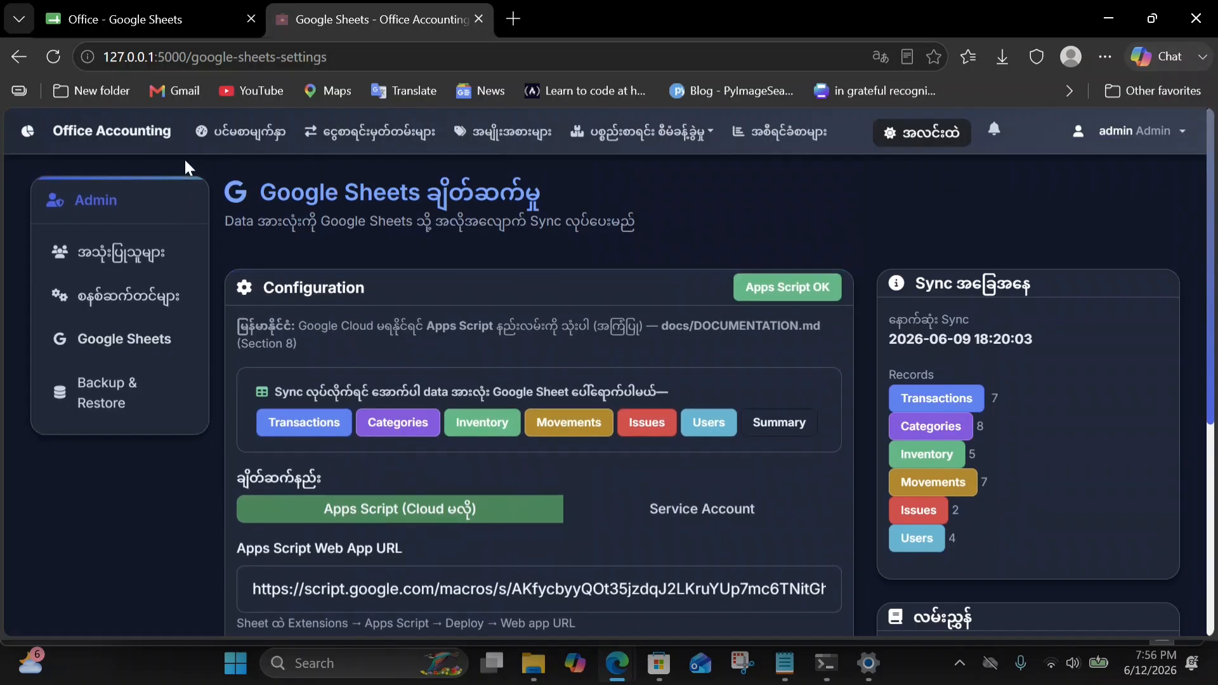
left_click(154, 139)
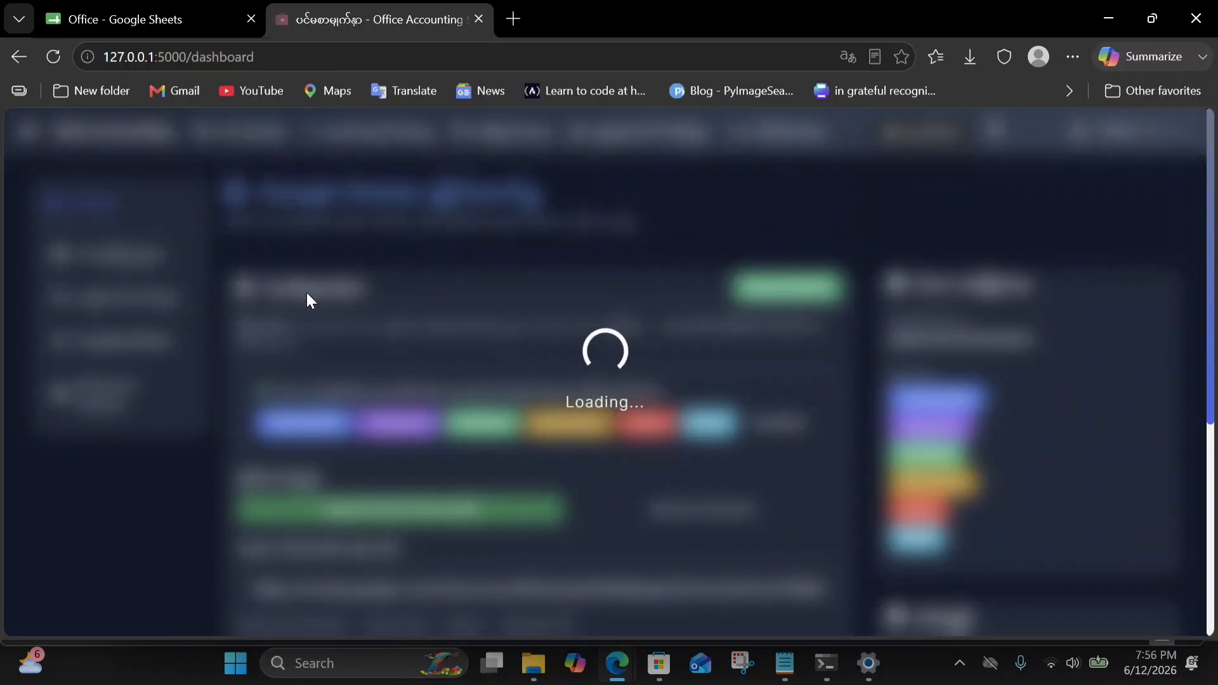
scroll(383, 364, "down", 6)
scroll(330, 496, "up", 6)
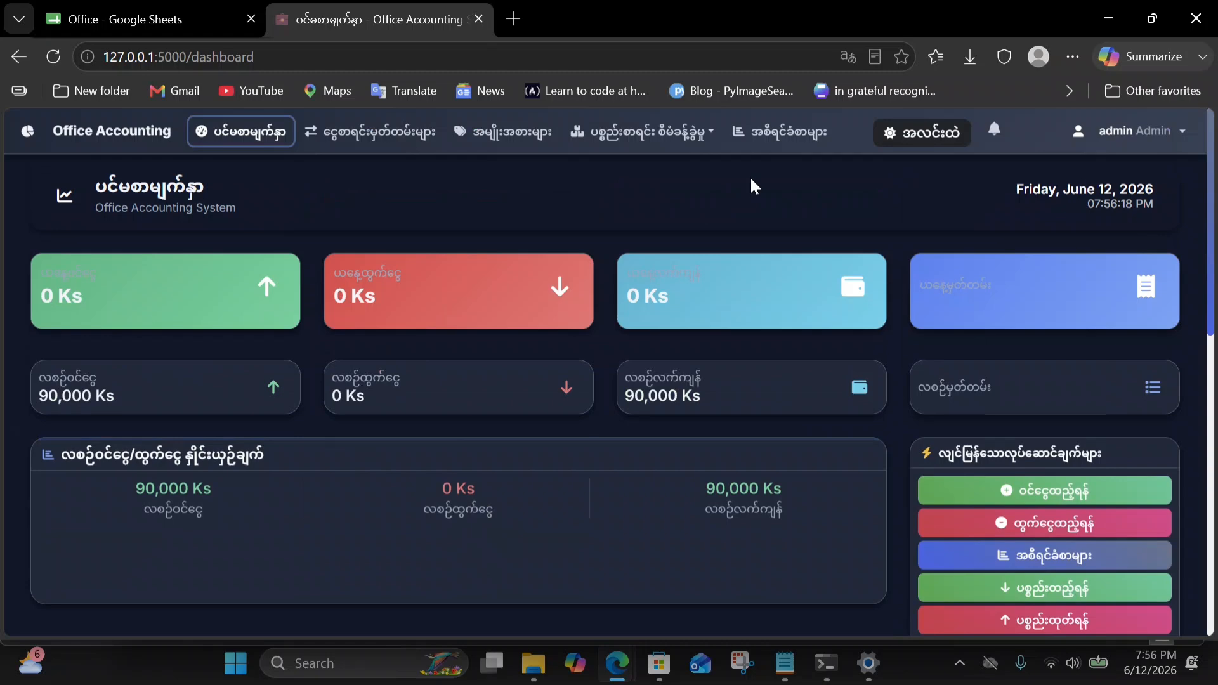
- Review synced record counts on the Google Sheets page, then move the Office spreadsheet tab after Accounting
left_click(1136, 131)
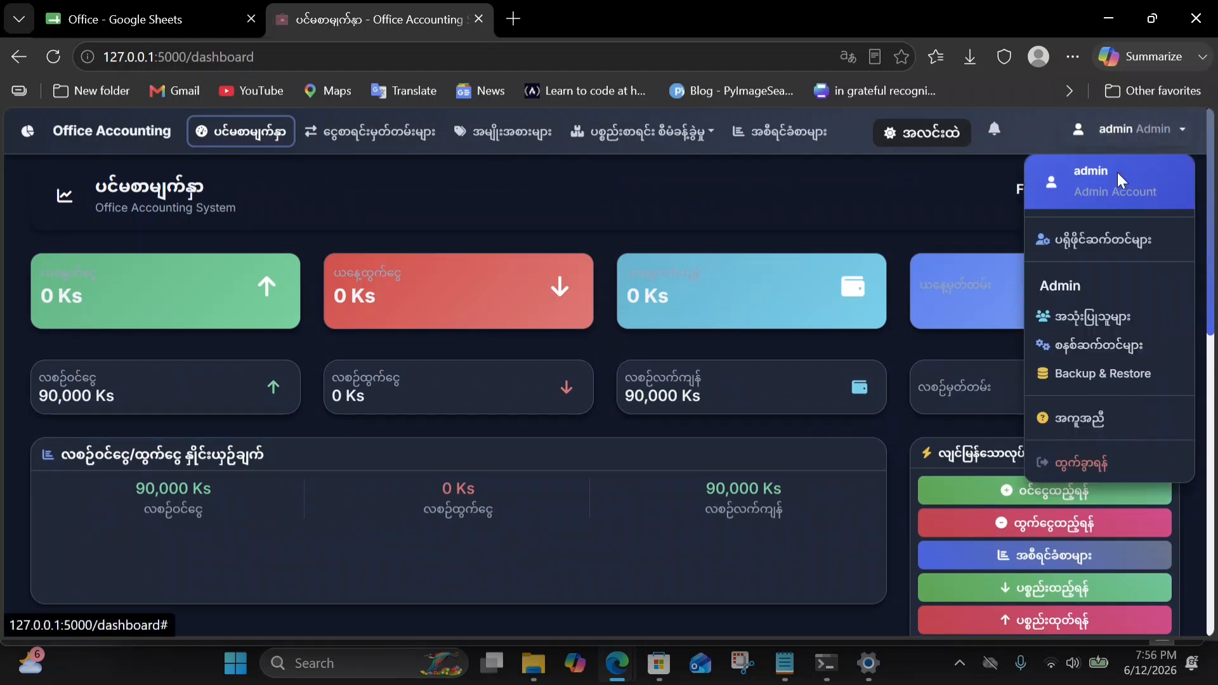
left_click(1107, 346)
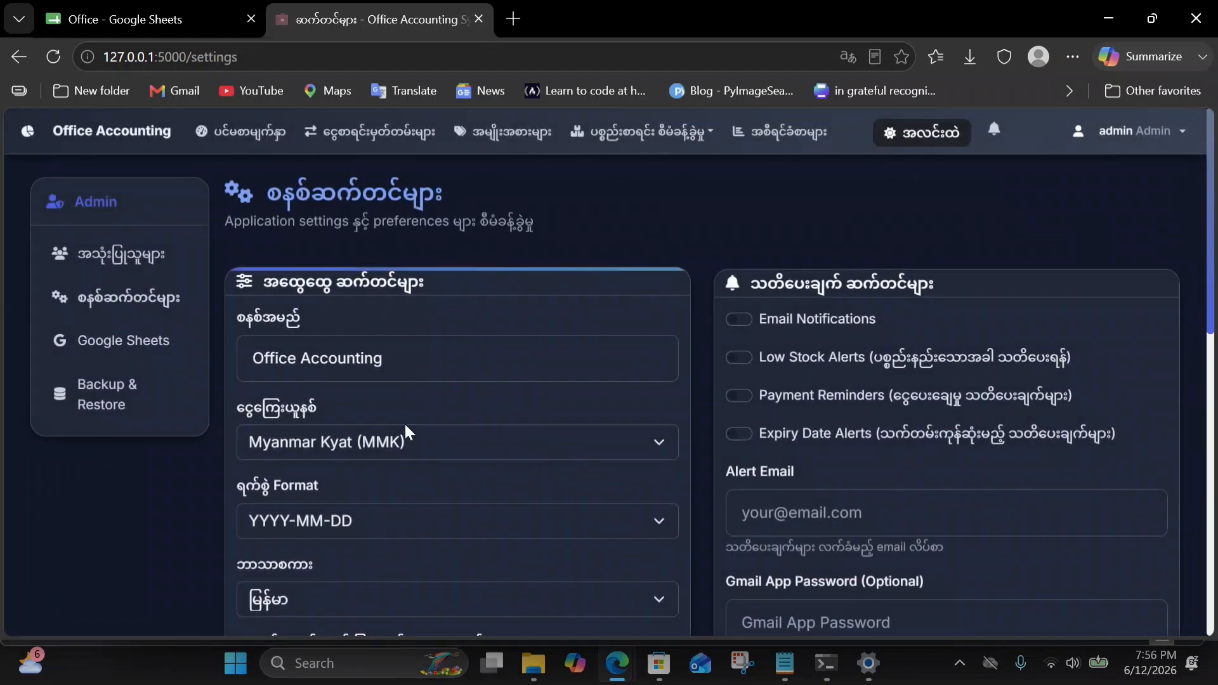
scroll(546, 445, "down", 6)
left_click(133, 292)
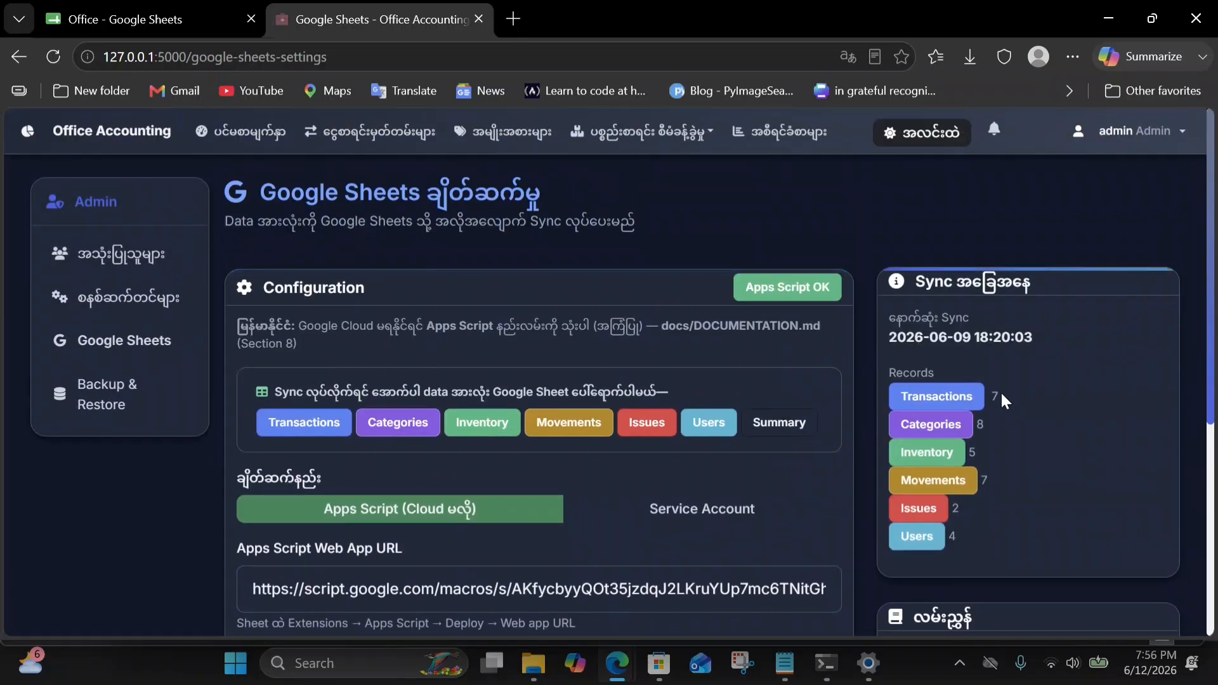
left_click_drag(999, 391, 989, 519)
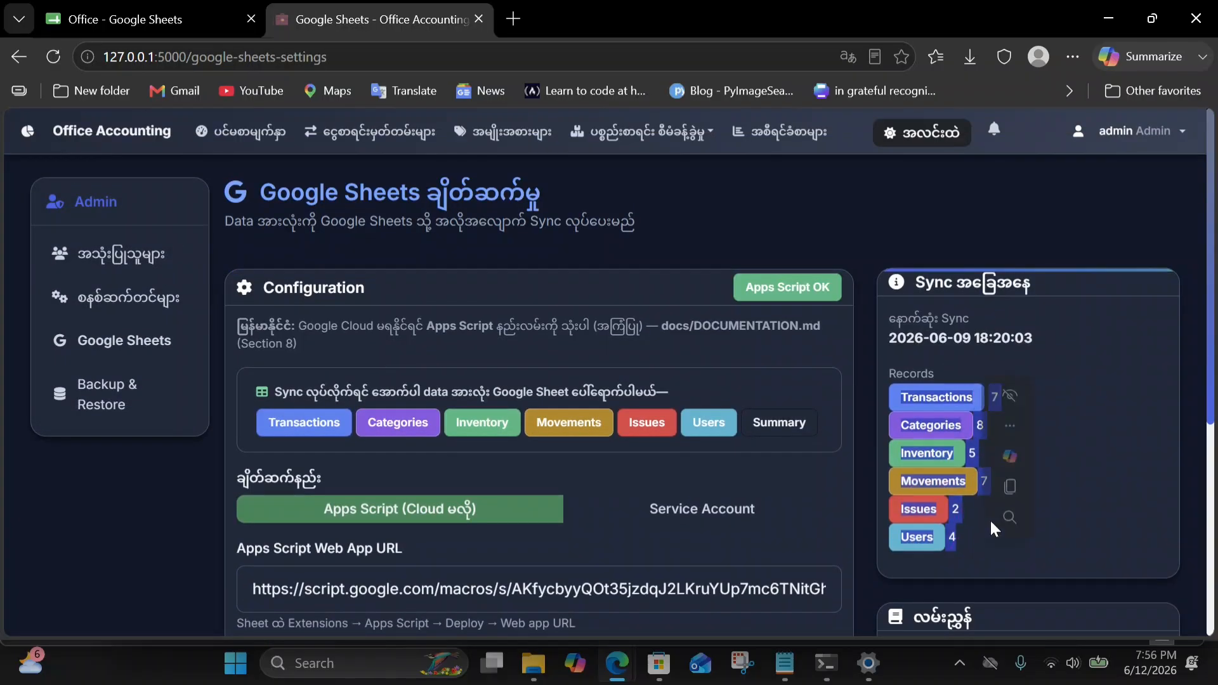
left_click(1105, 347)
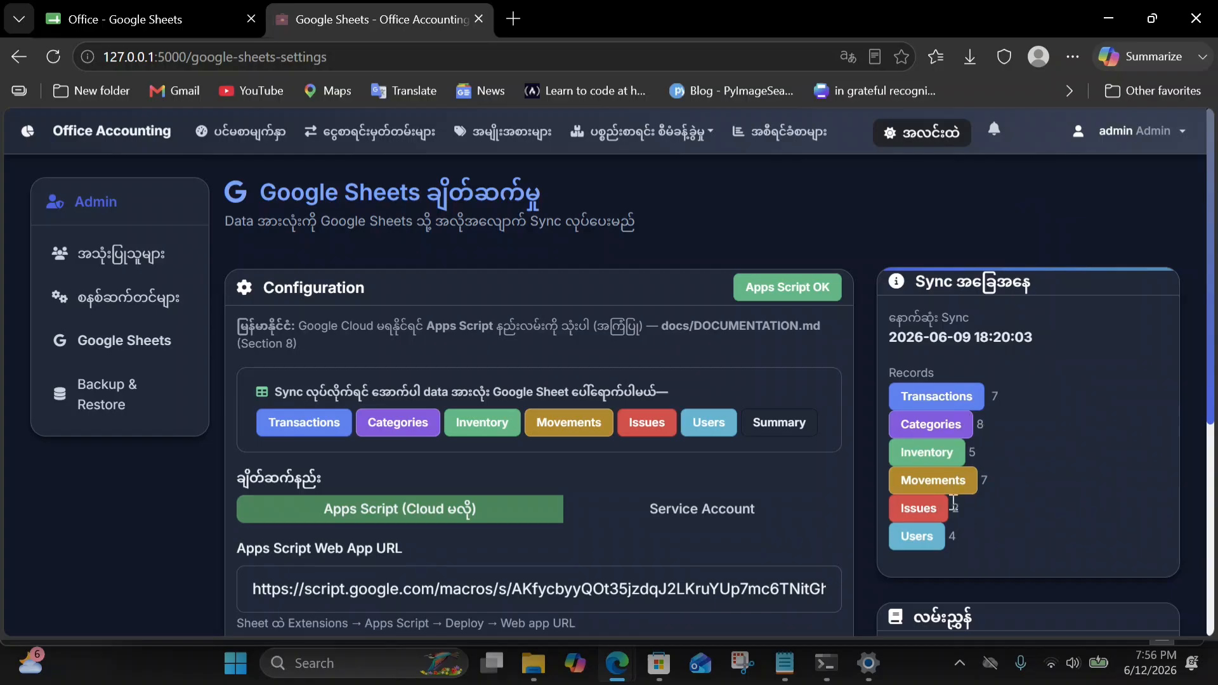
scroll(934, 557, "down", 4)
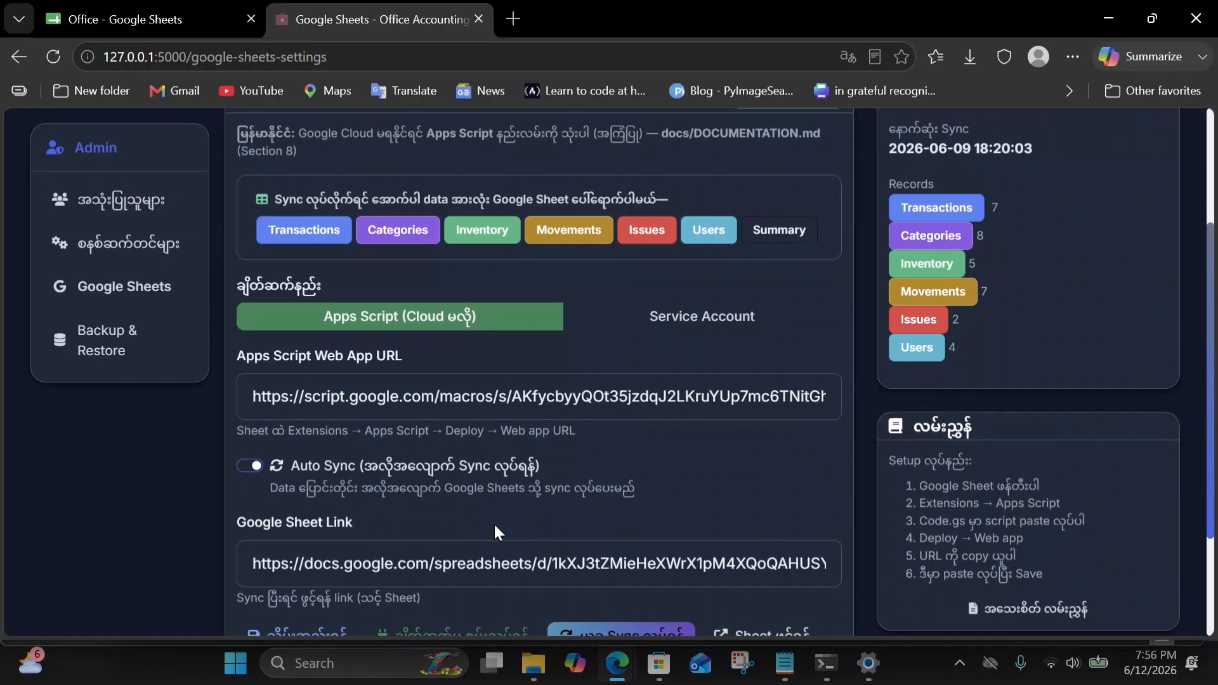
scroll(444, 514, "down", 3)
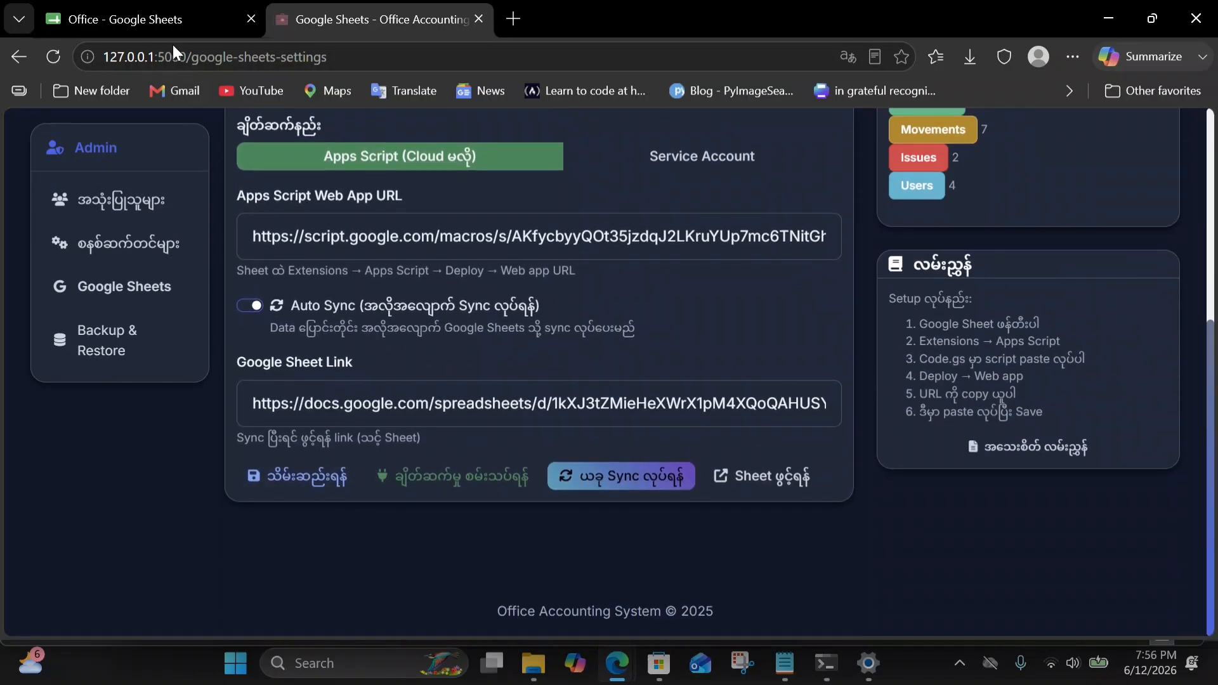
left_click(166, 21)
left_click_drag(166, 24, 397, 25)
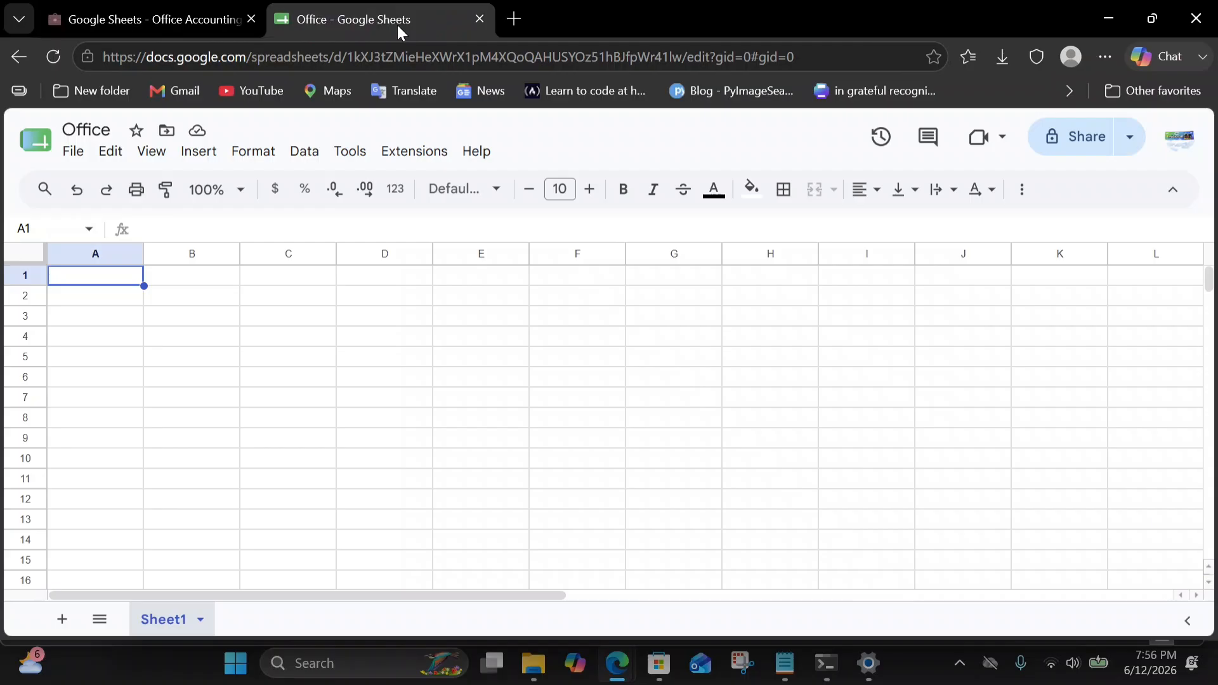
- Run a manual sync from the Accounting sync settings, then view the Office spreadsheet
left_click(184, 25)
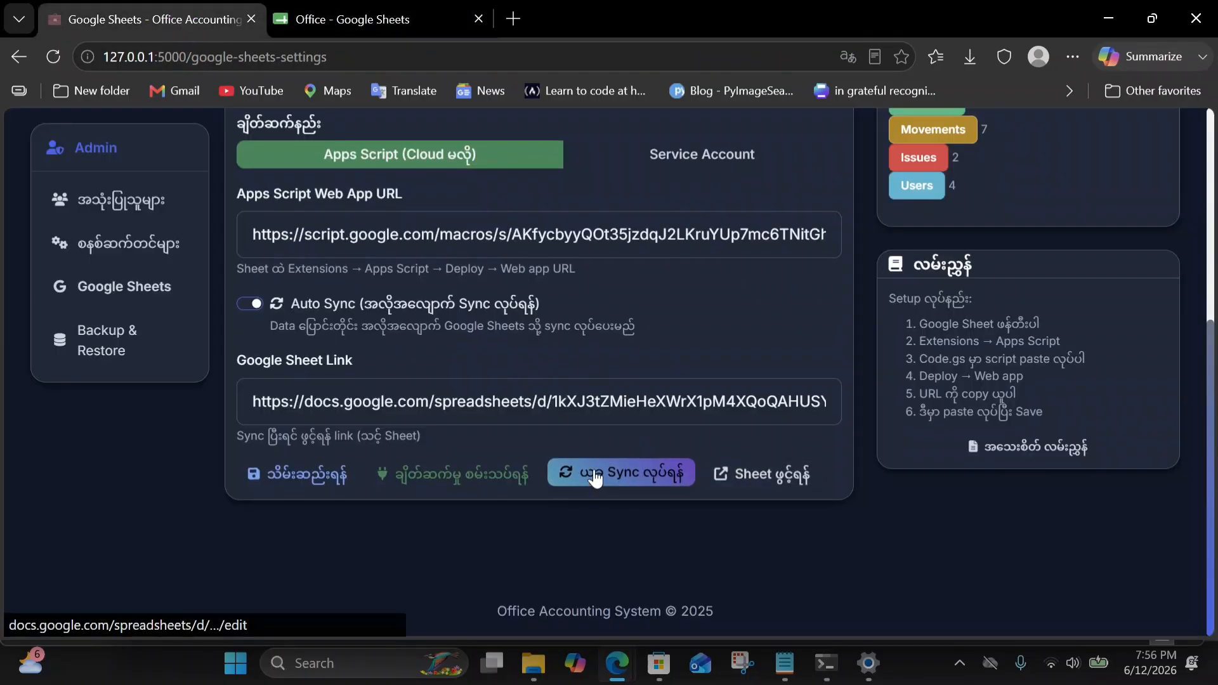
left_click(638, 483)
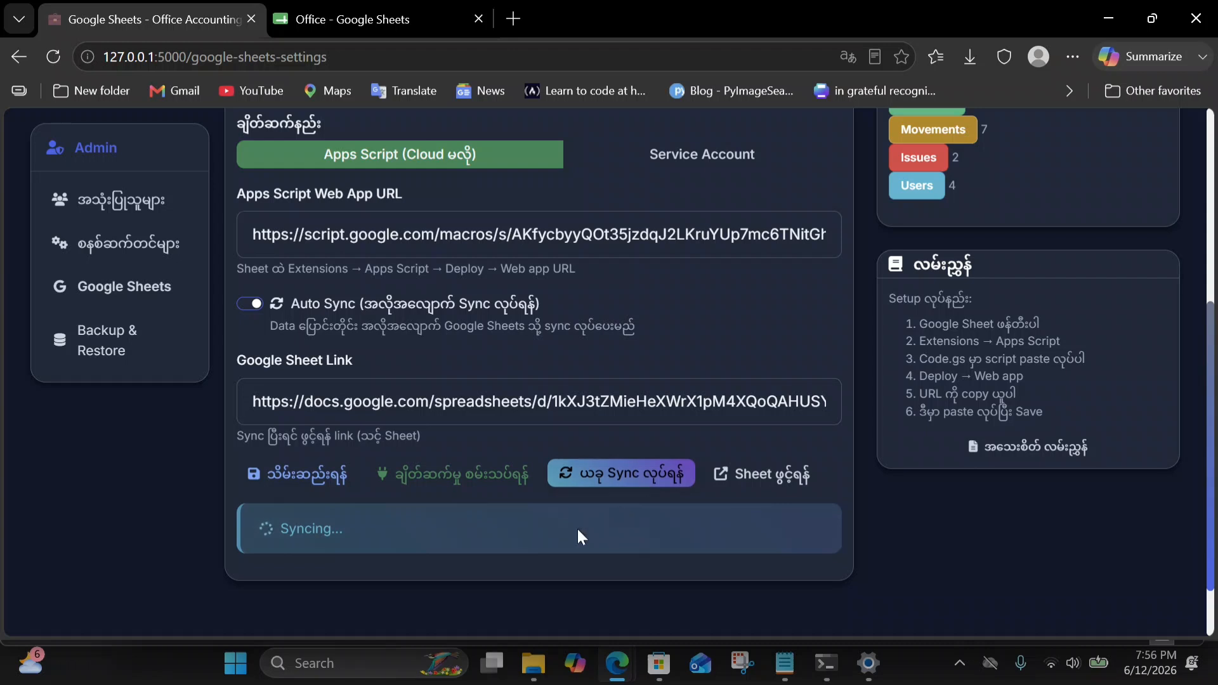
left_click(368, 24)
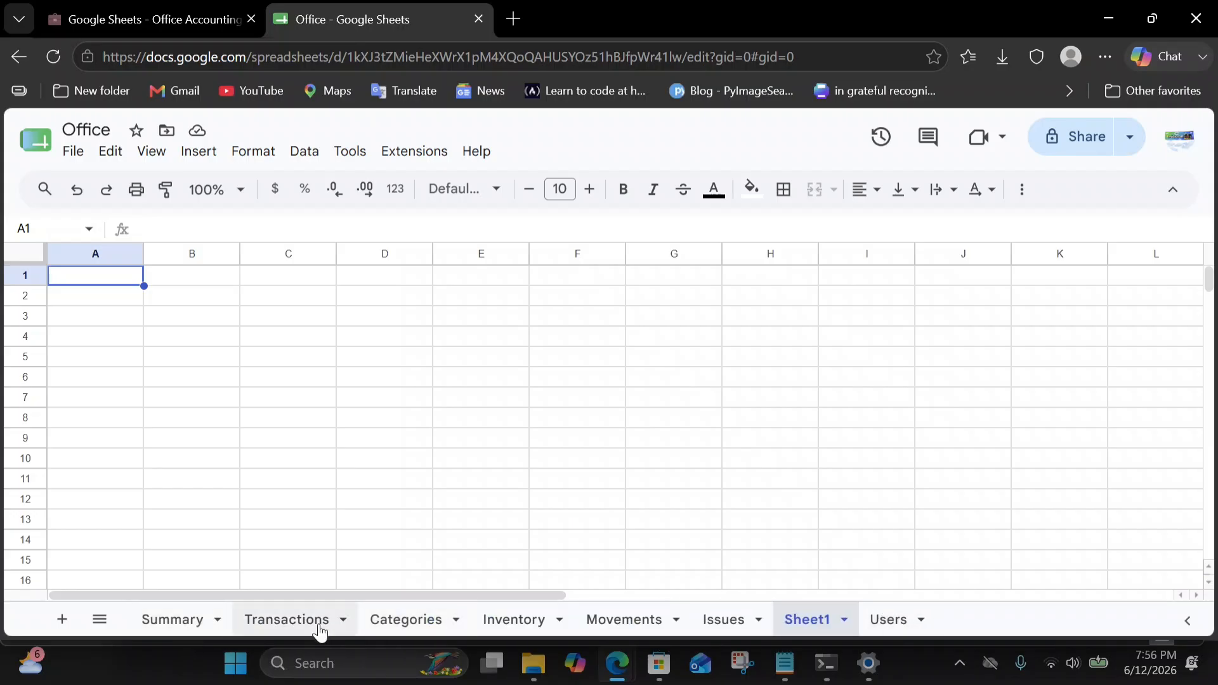
- Review the synced Transactions, Categories, Inventory, Movements, Issues and Users sheets
left_click(303, 625)
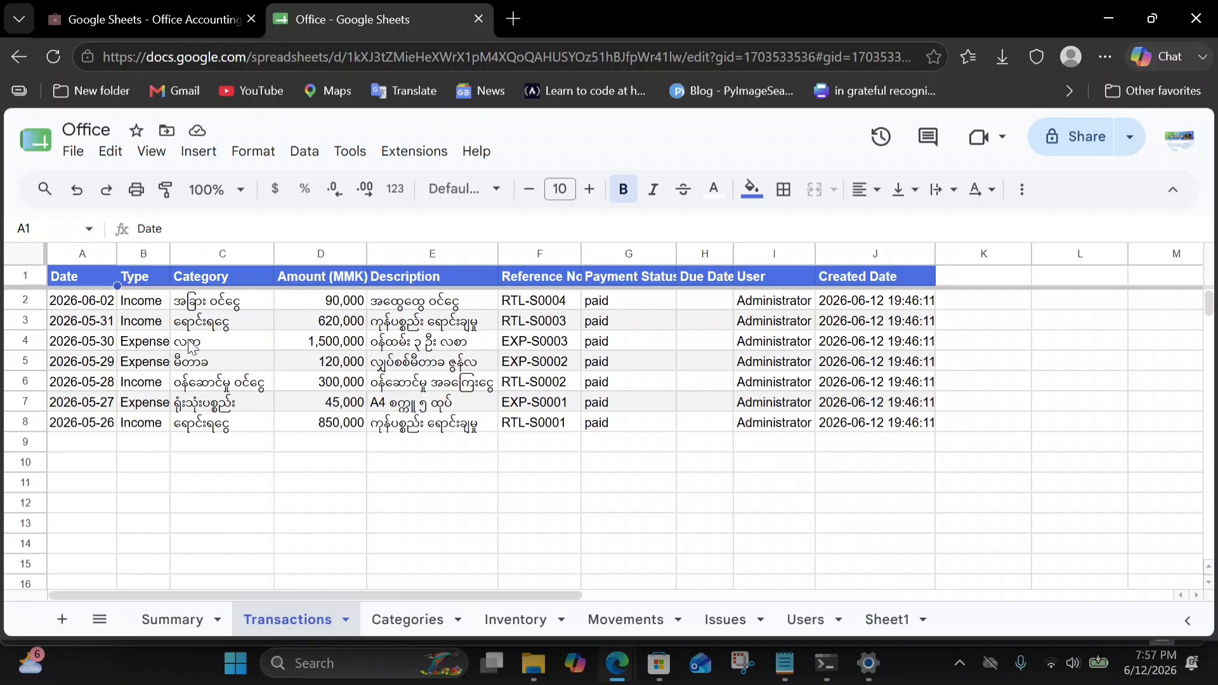
left_click(409, 620)
left_click(529, 622)
left_click(640, 619)
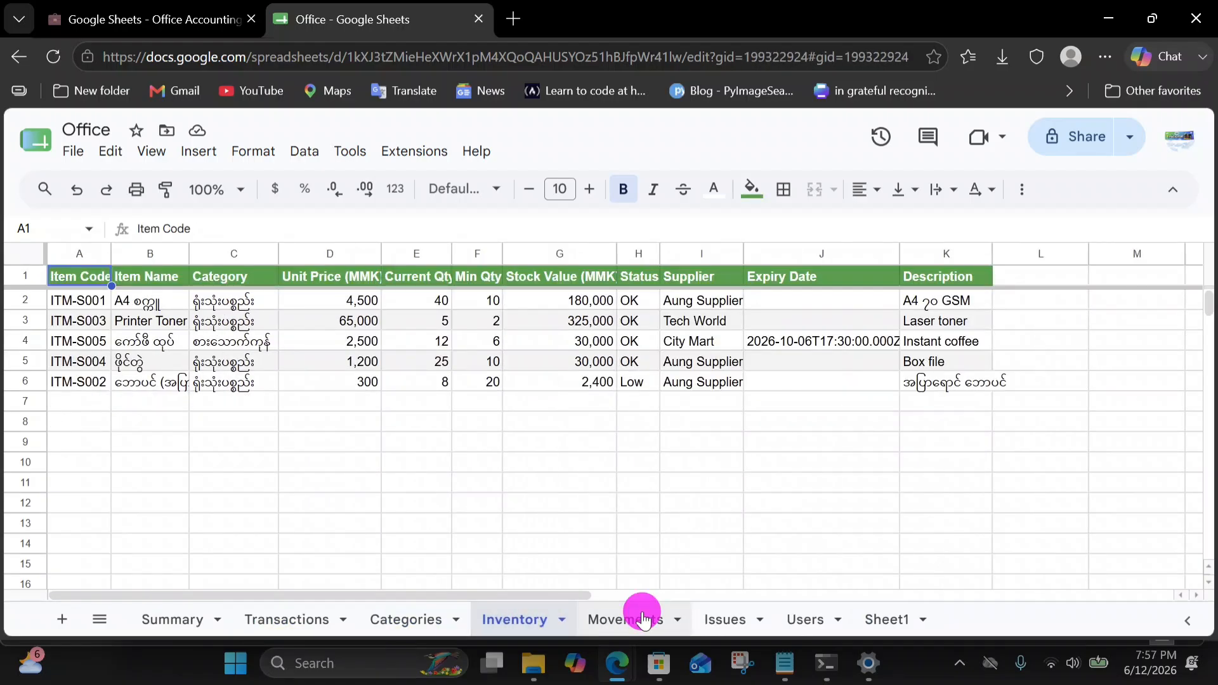
left_click(739, 620)
left_click(806, 622)
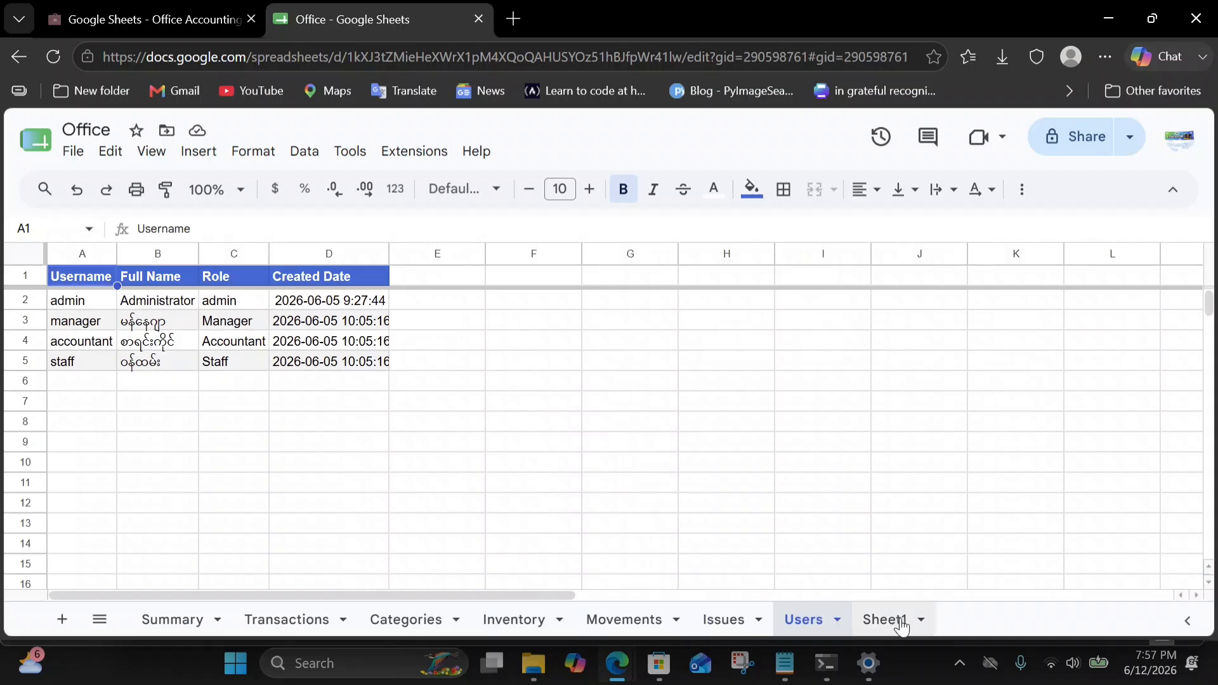
- Delete the empty Sheet1 from the Office spreadsheet
left_click(923, 626)
left_click(922, 623)
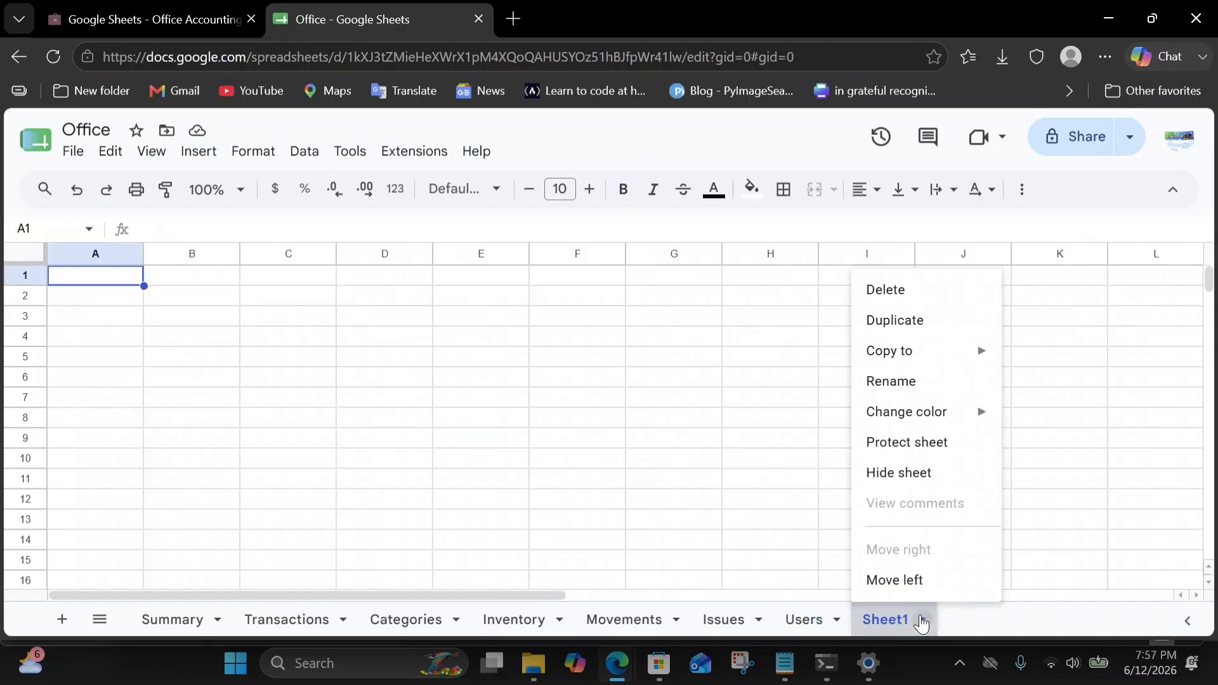
left_click(908, 291)
left_click(819, 430)
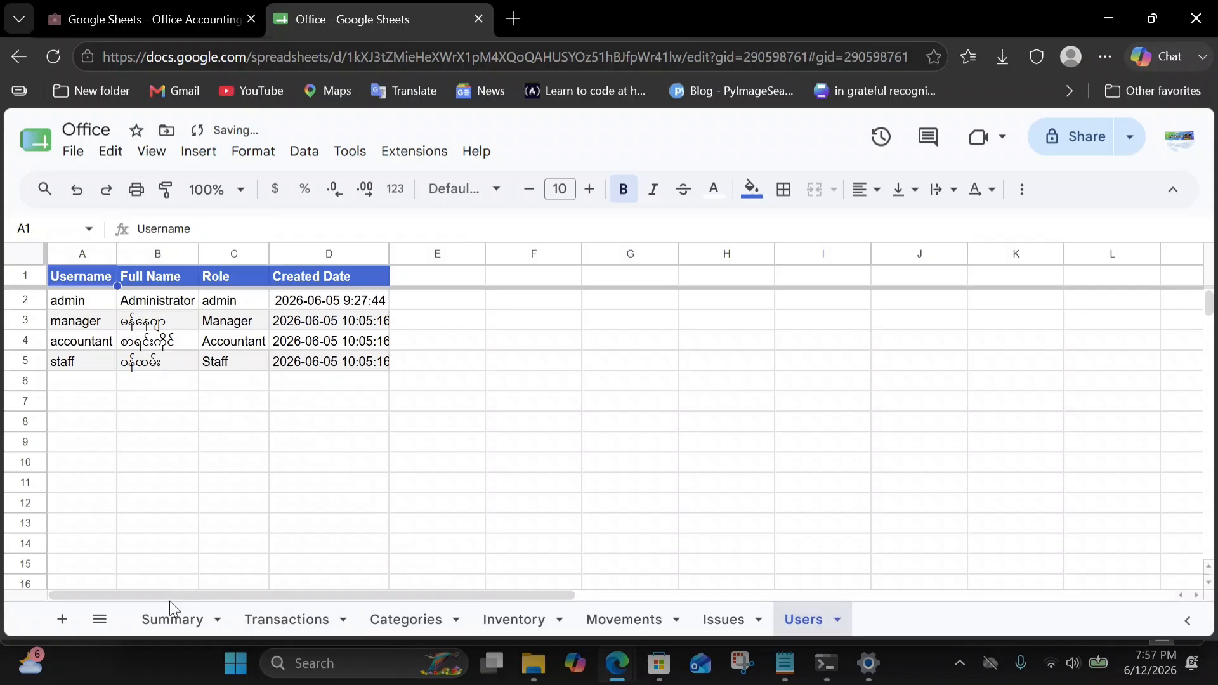
- Recheck the Summary through Users sheets, then return to the accounting sync settings
left_click(169, 621)
scroll(206, 489, "down", 3)
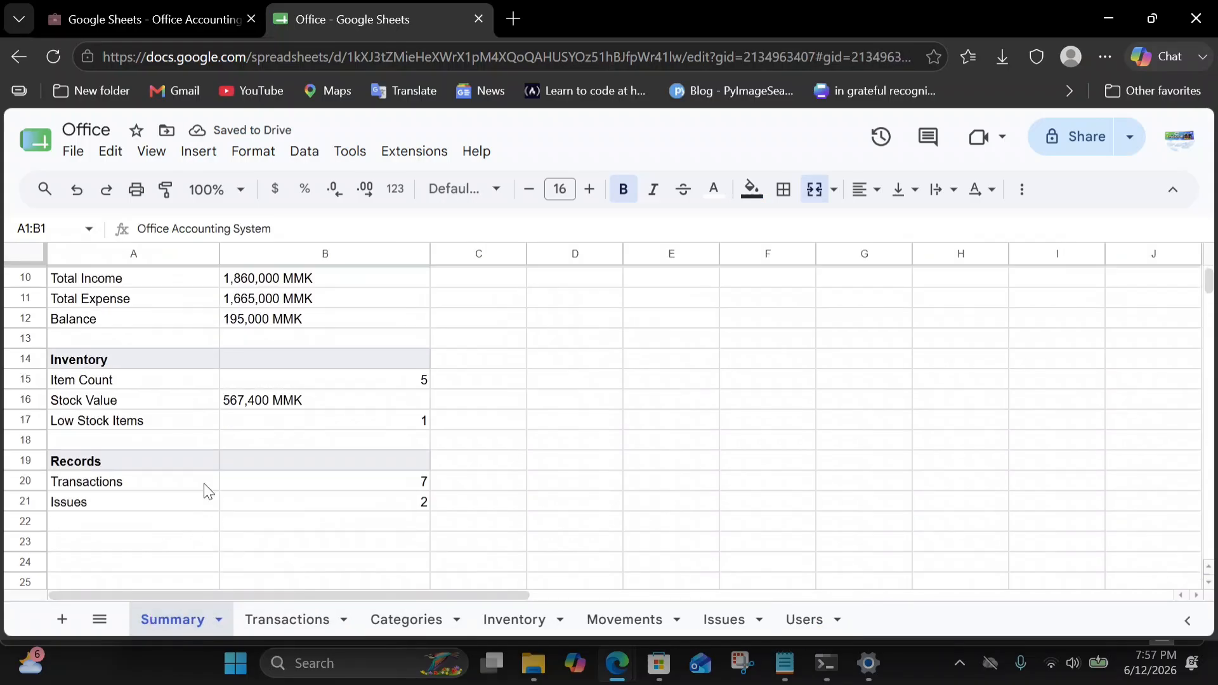
scroll(343, 558, "up", 3)
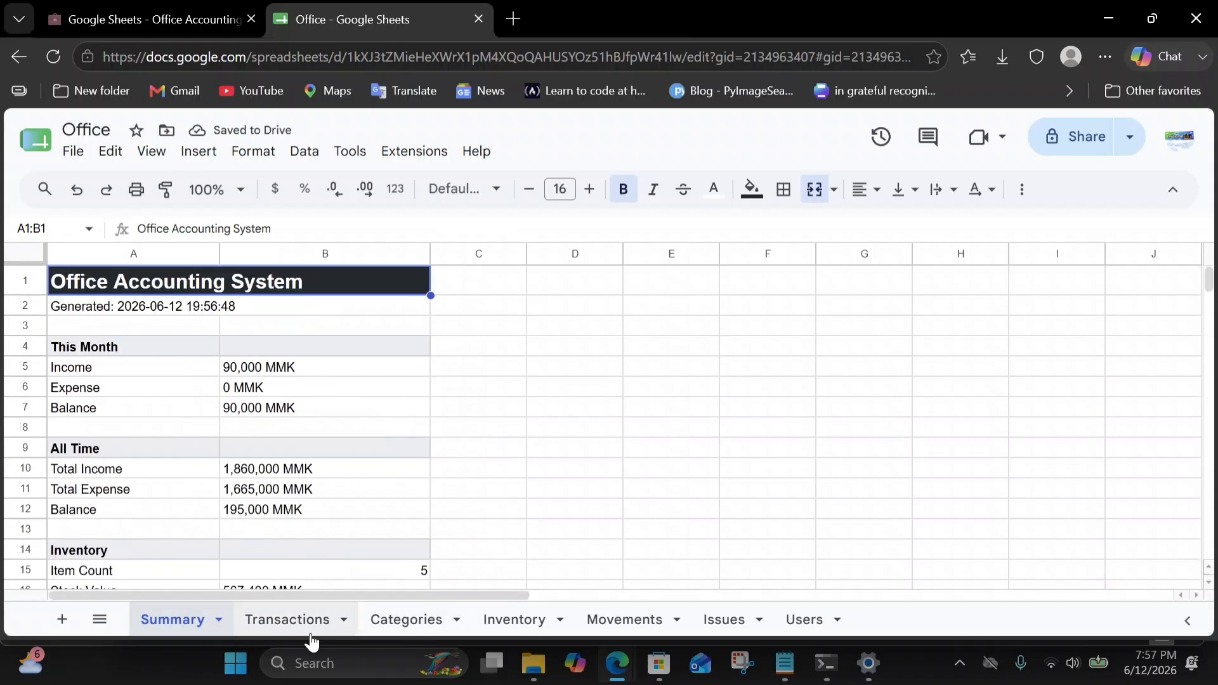
left_click(264, 620)
left_click(416, 620)
left_click(508, 619)
left_click(615, 619)
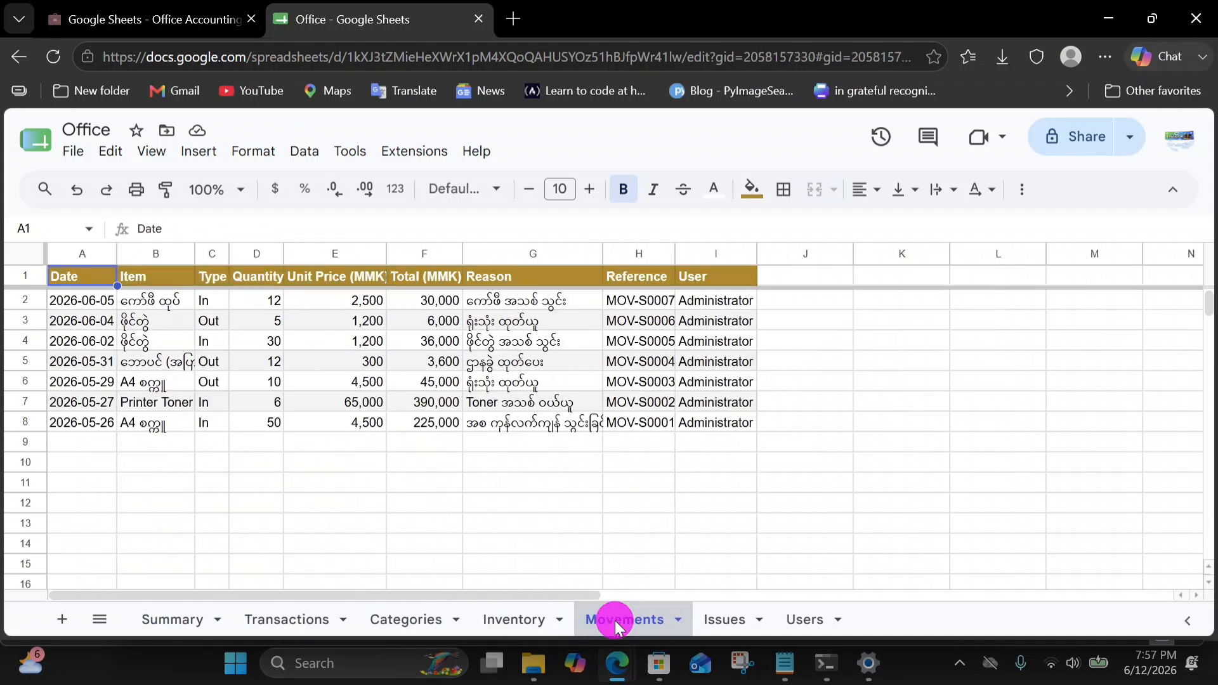
left_click(723, 619)
left_click(804, 620)
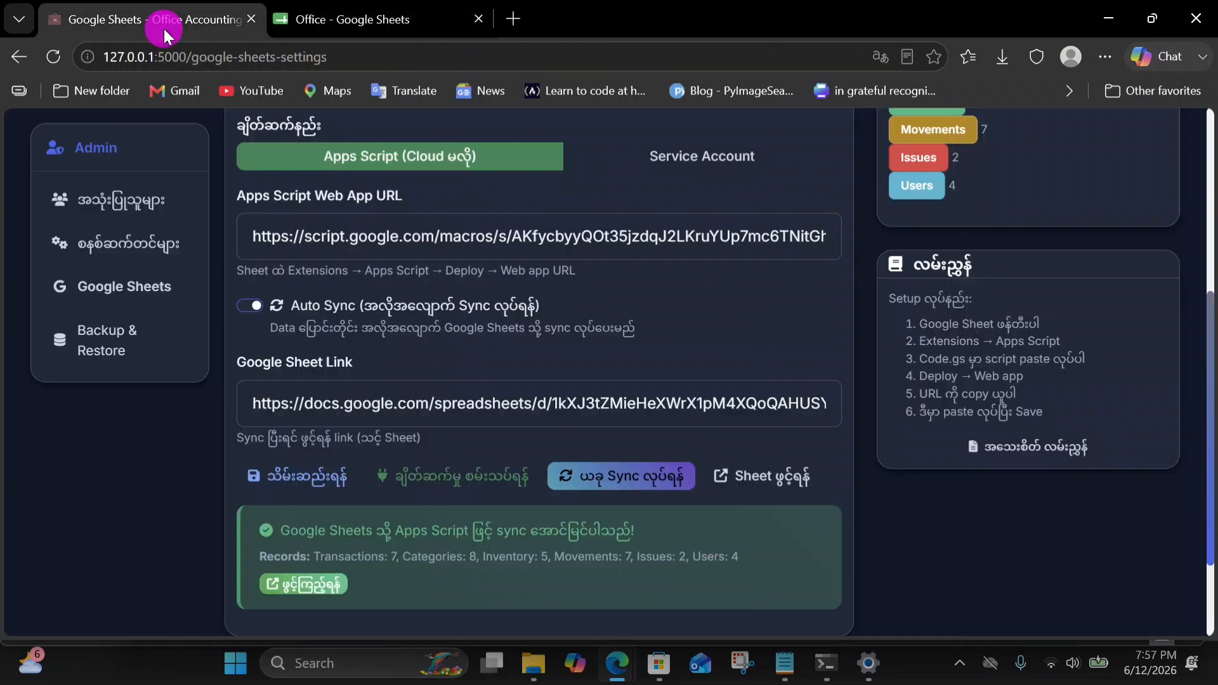
left_click(163, 21)
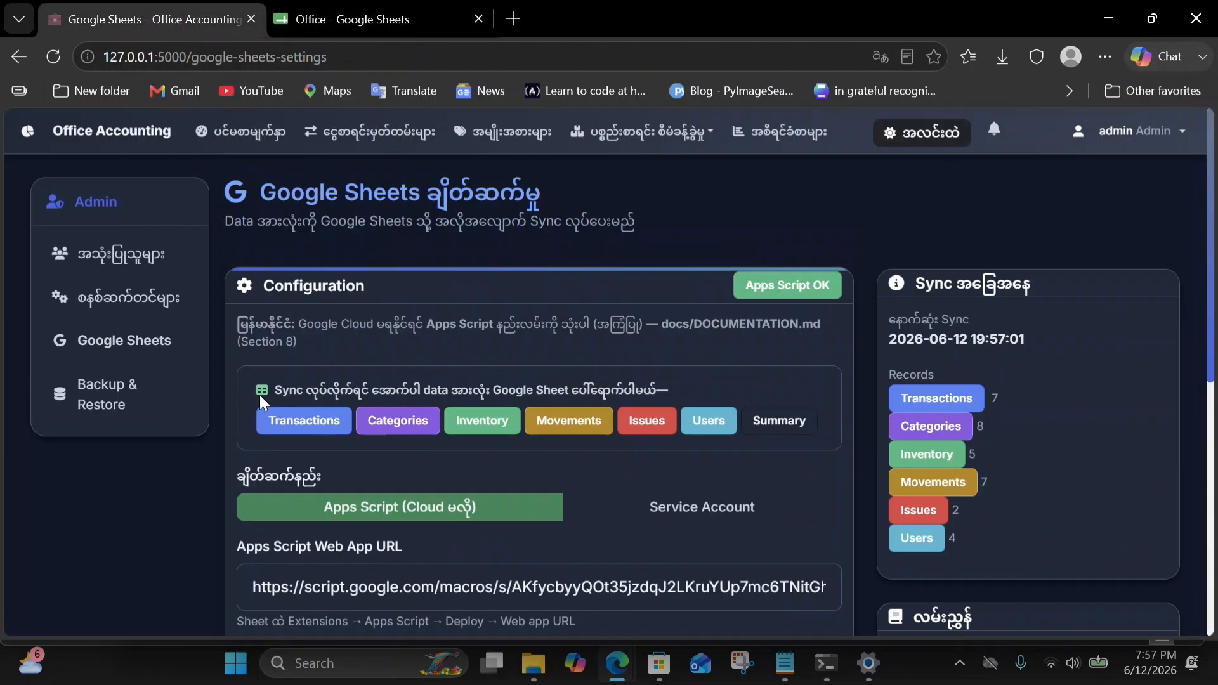
left_click(114, 133)
scroll(482, 461, "down", 5)
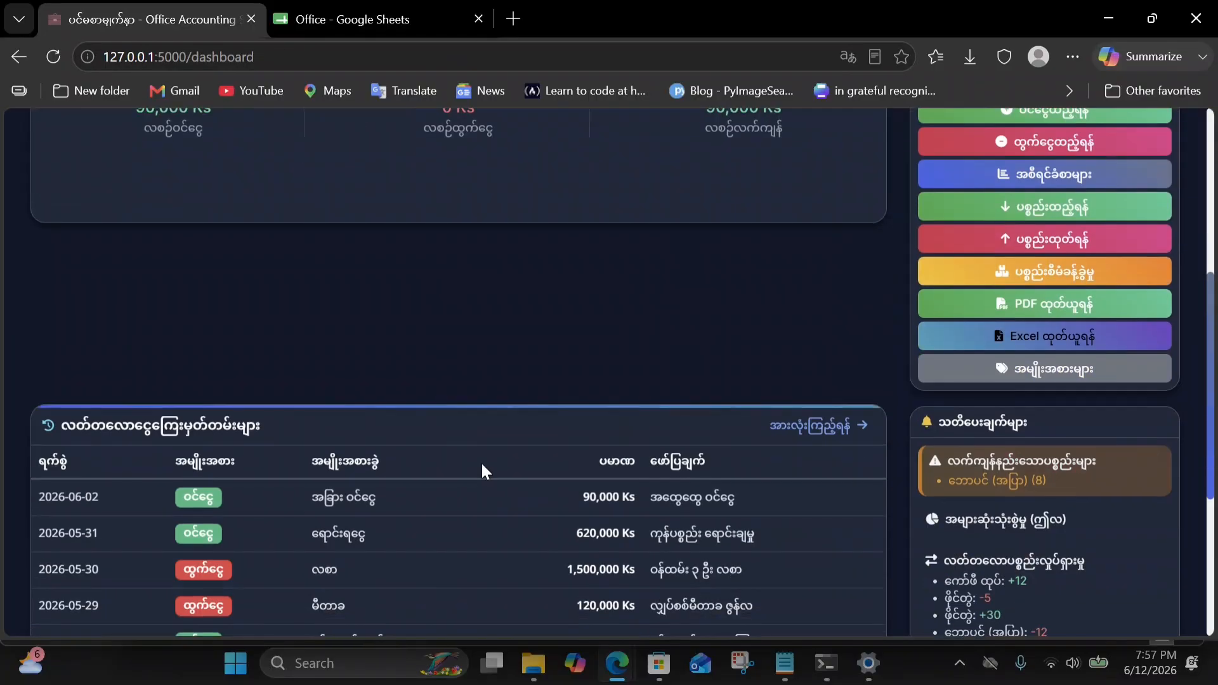
scroll(480, 462, "up", 5)
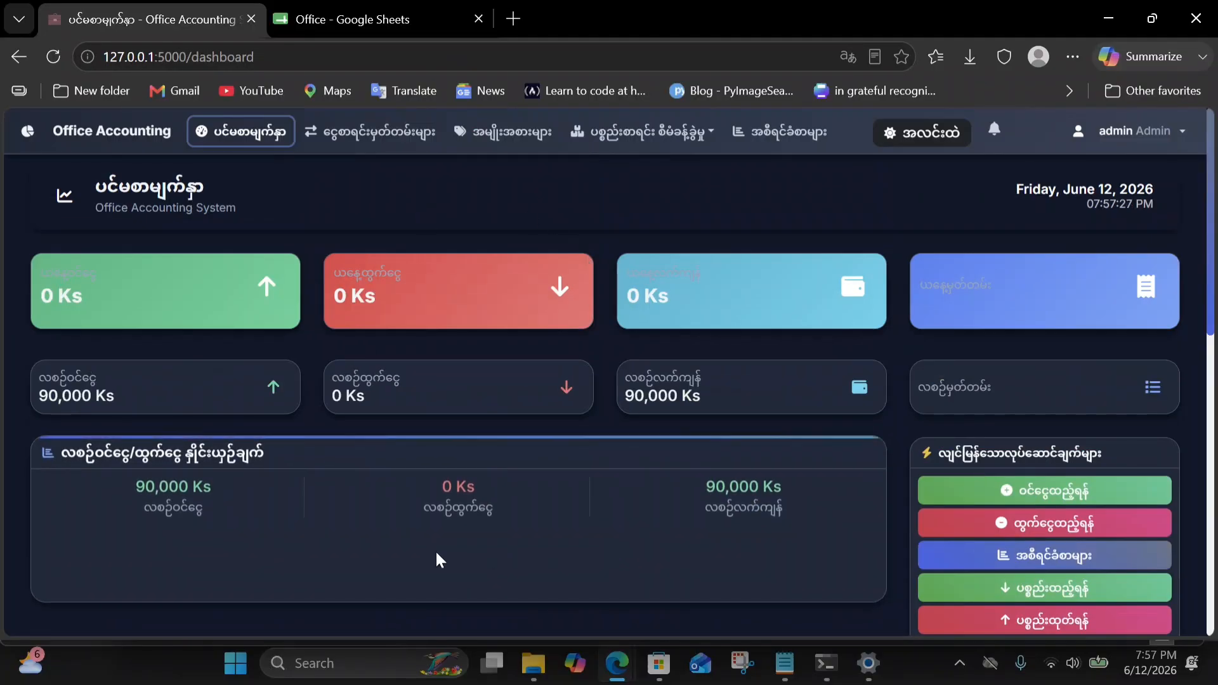
left_click(1161, 131)
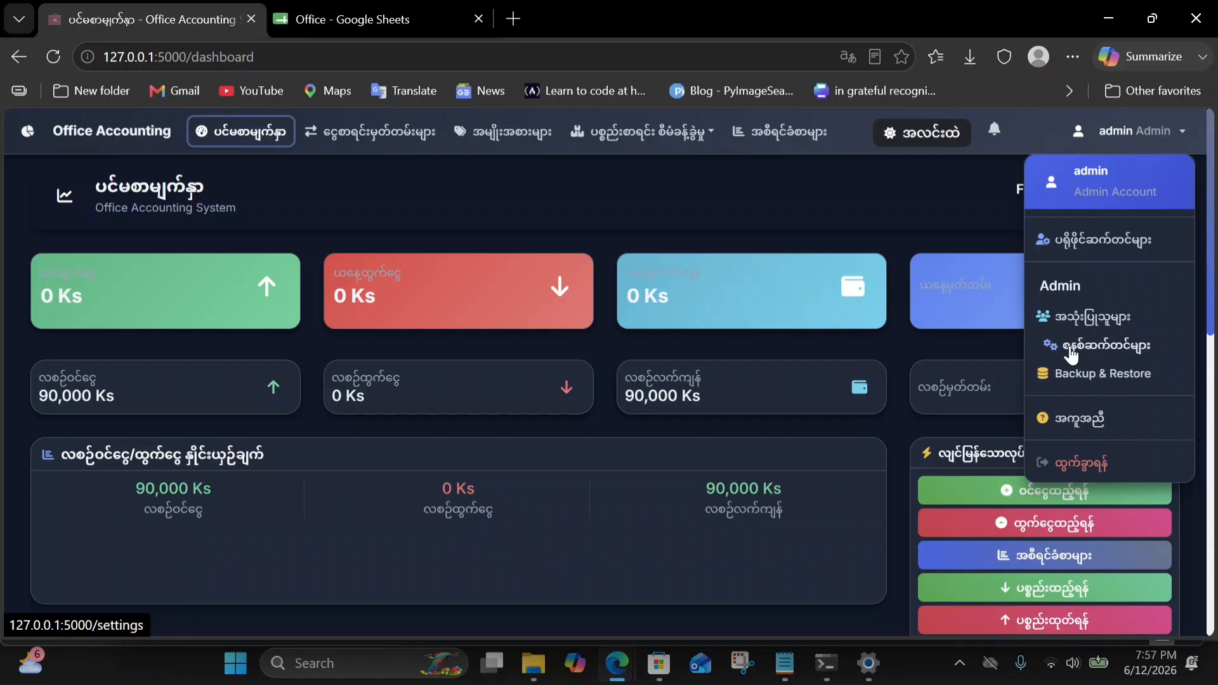
left_click(387, 26)
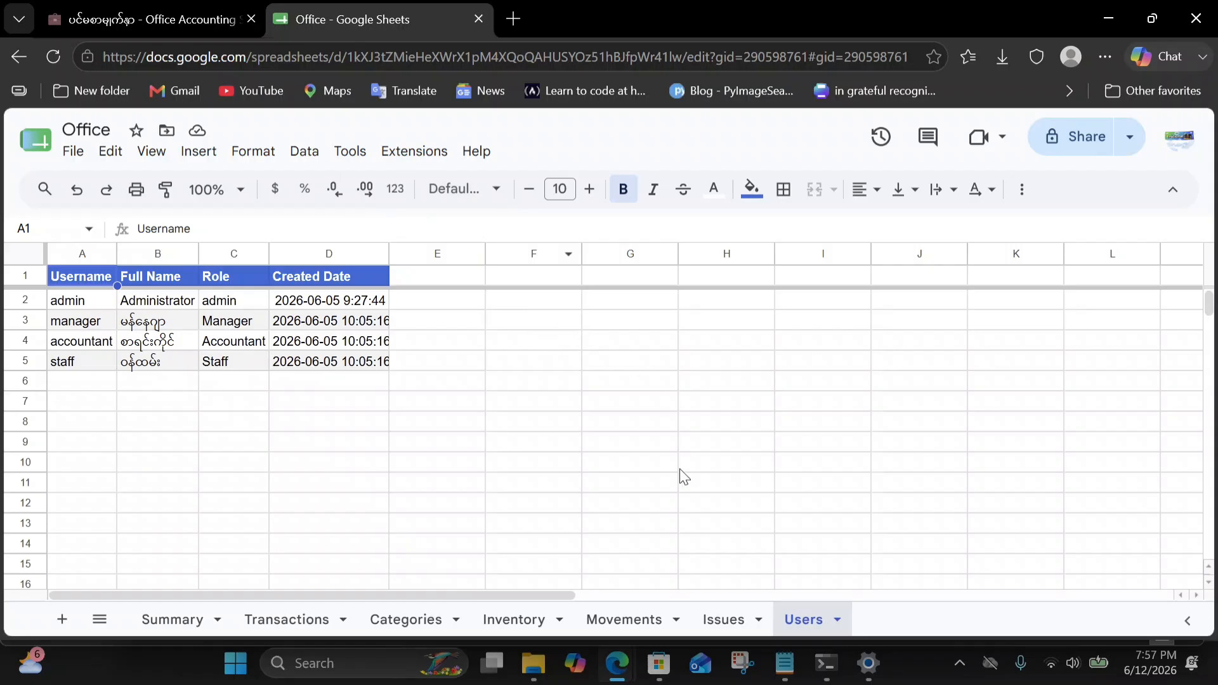
left_click(215, 20)
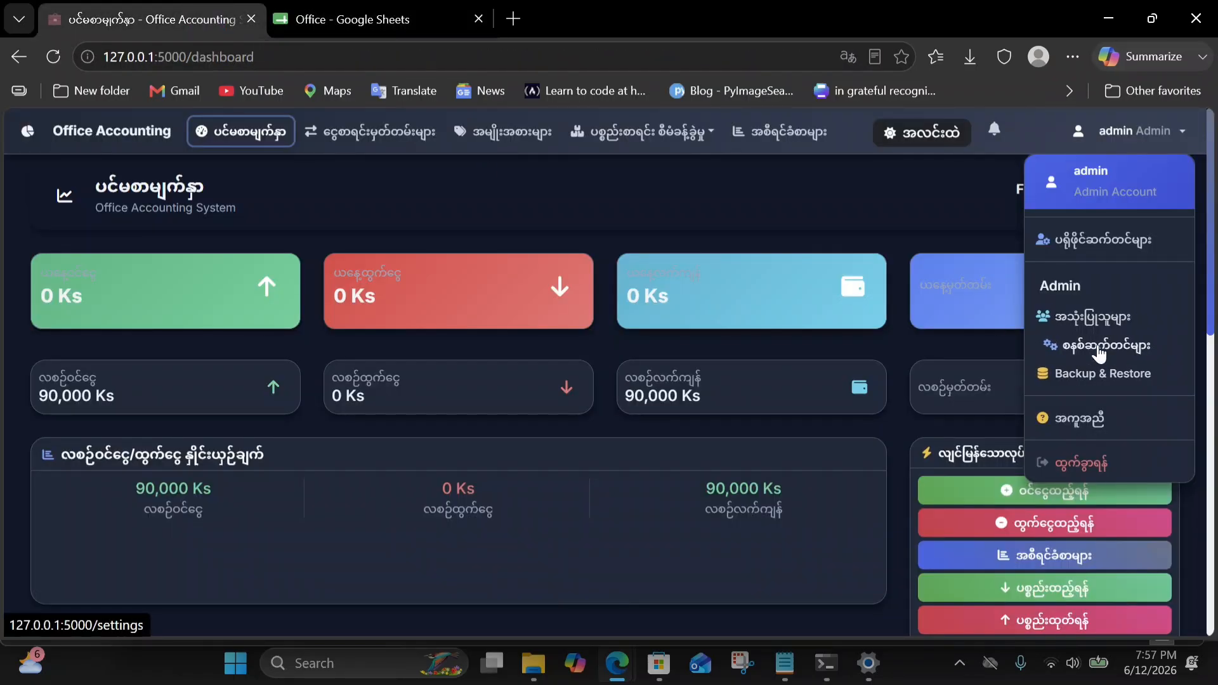
left_click(1097, 344)
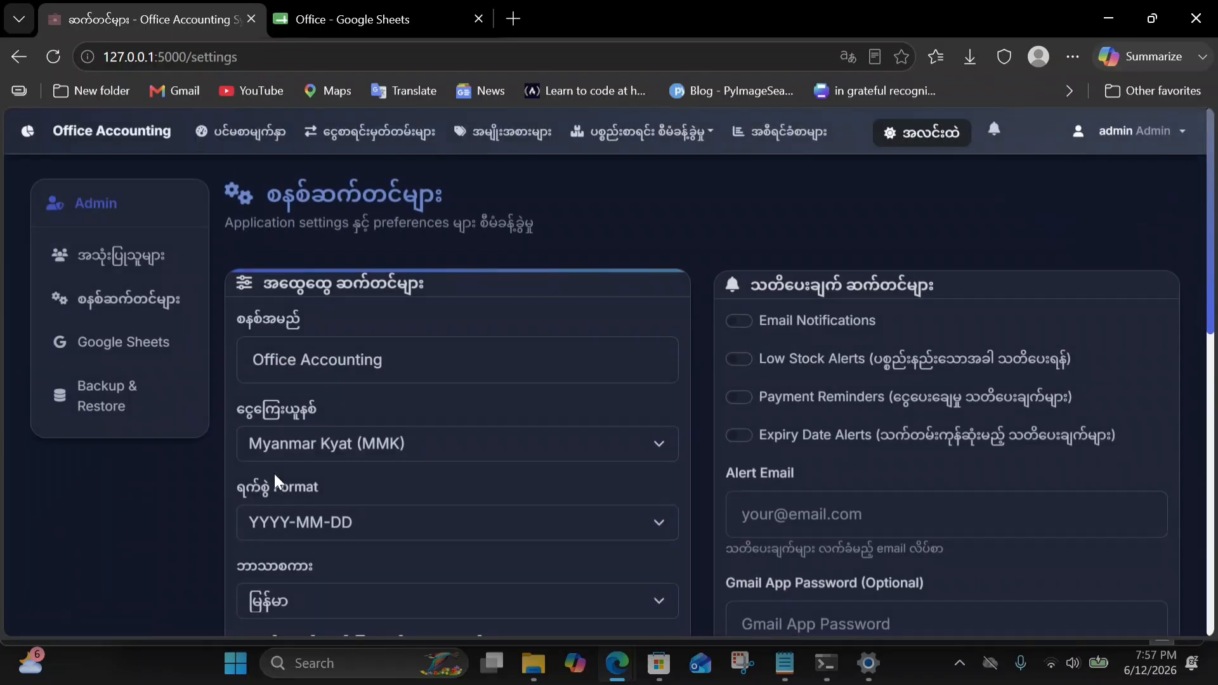
left_click(121, 343)
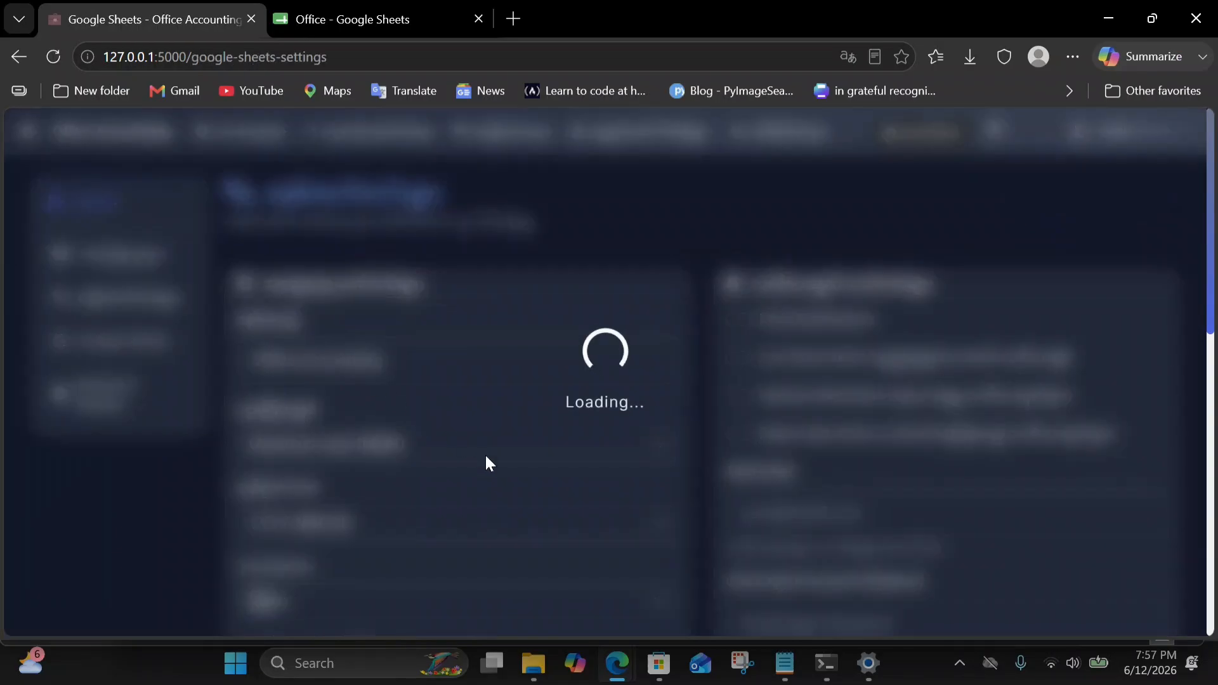
scroll(520, 476, "down", 3)
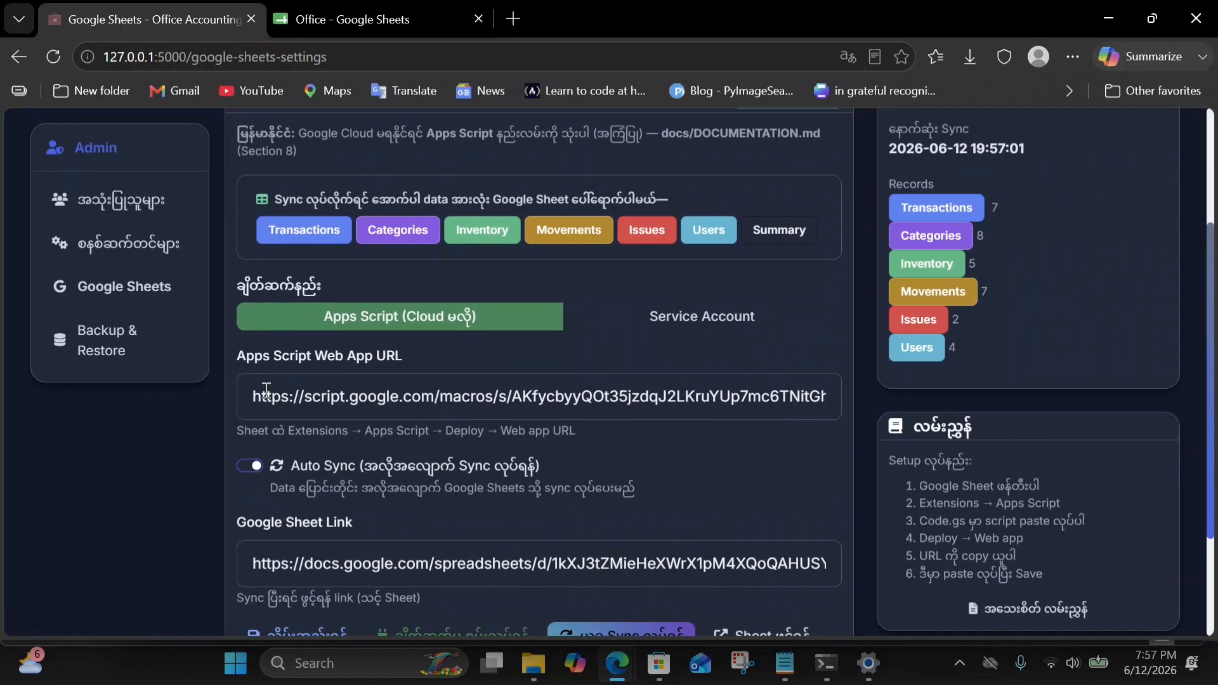
scroll(381, 539, "down", 3)
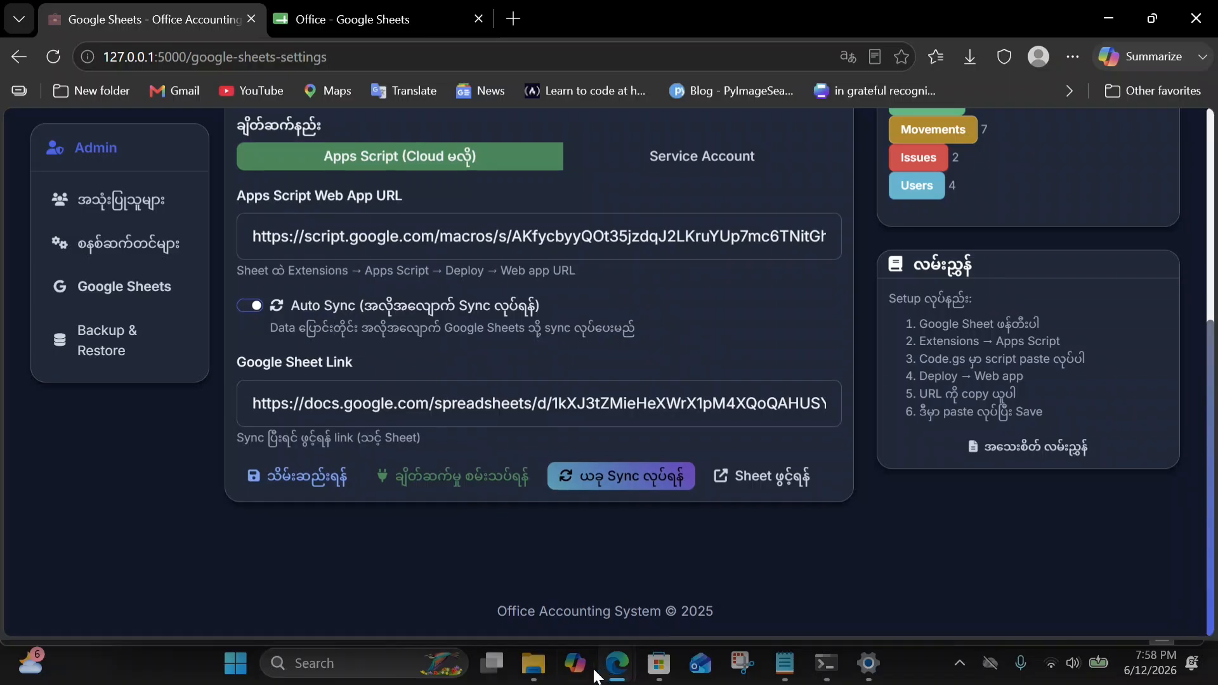
left_click(542, 657)
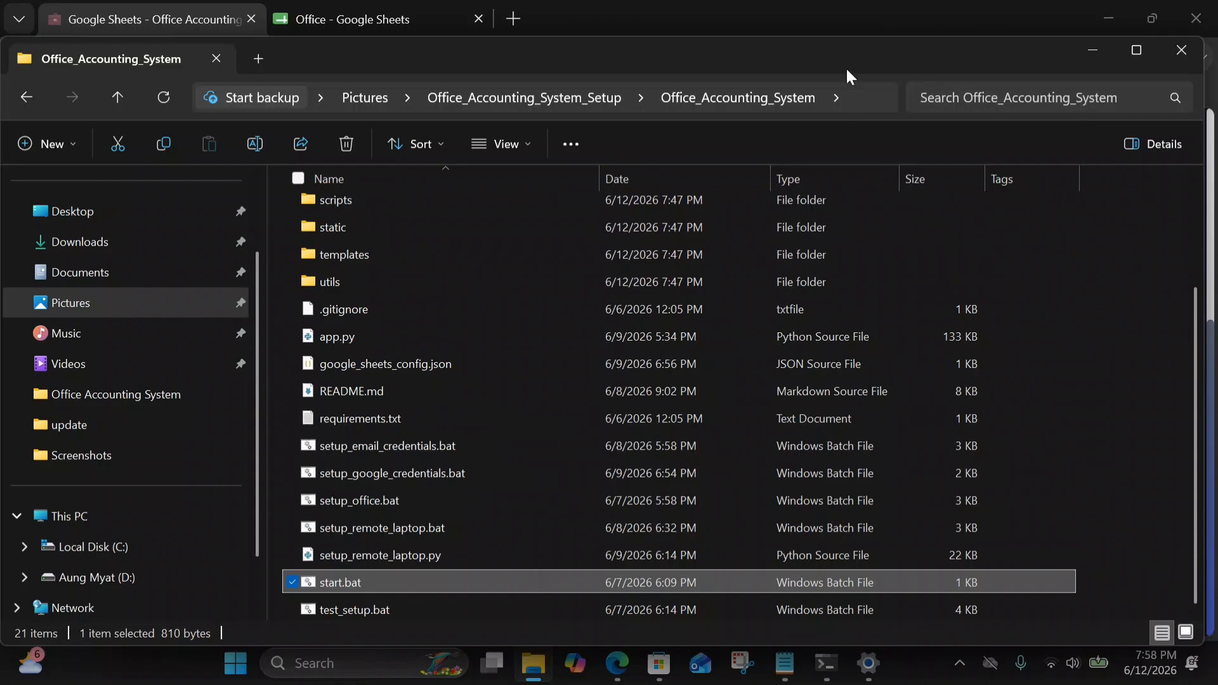
left_click_drag(846, 70, 831, 184)
left_click(1052, 181)
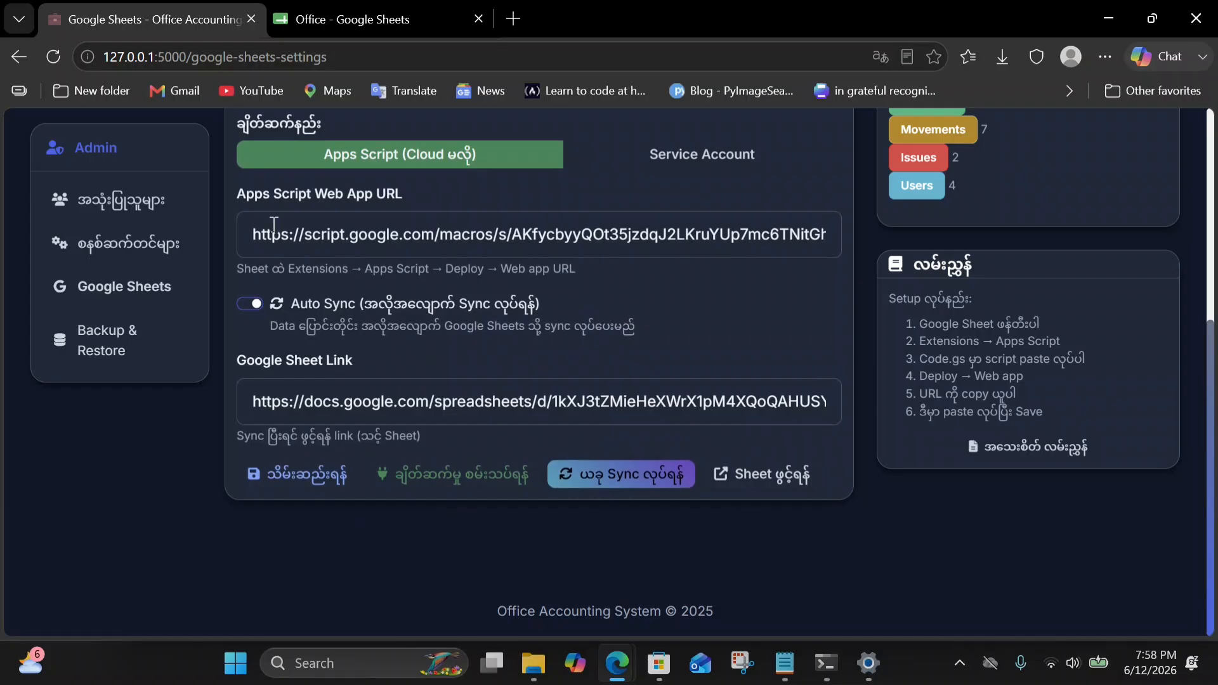
- Close the Remote Laptop Setup terminal window
left_click_drag(239, 189, 585, 417)
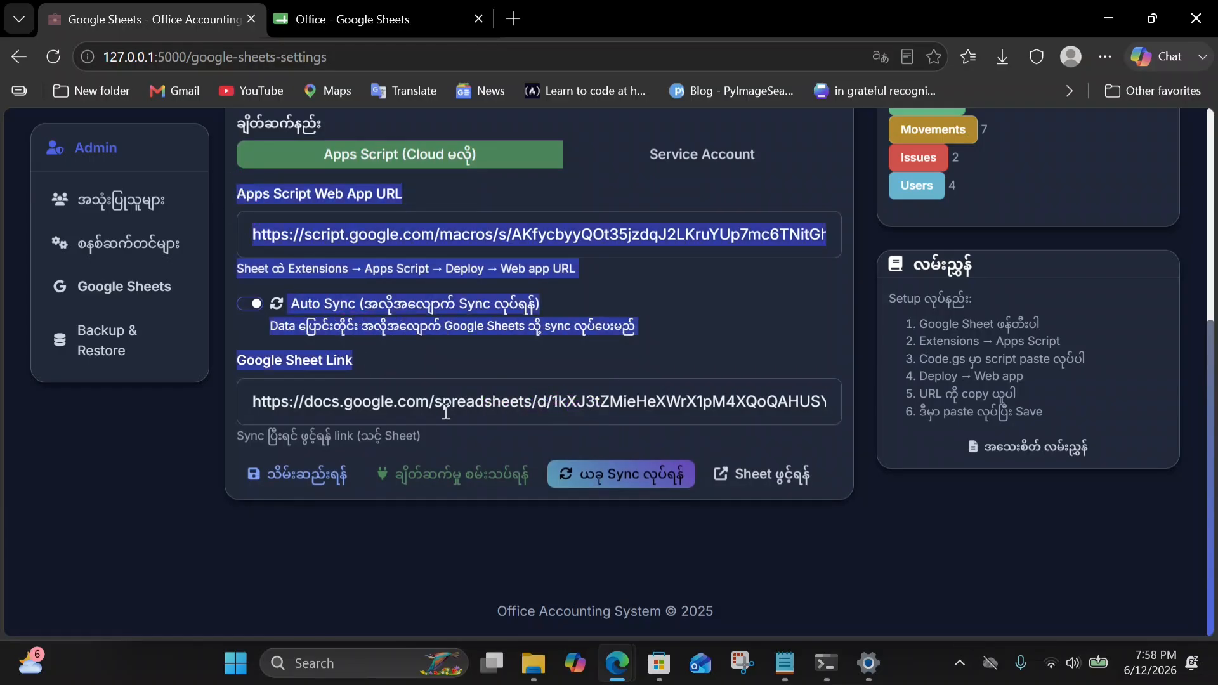
left_click(458, 388)
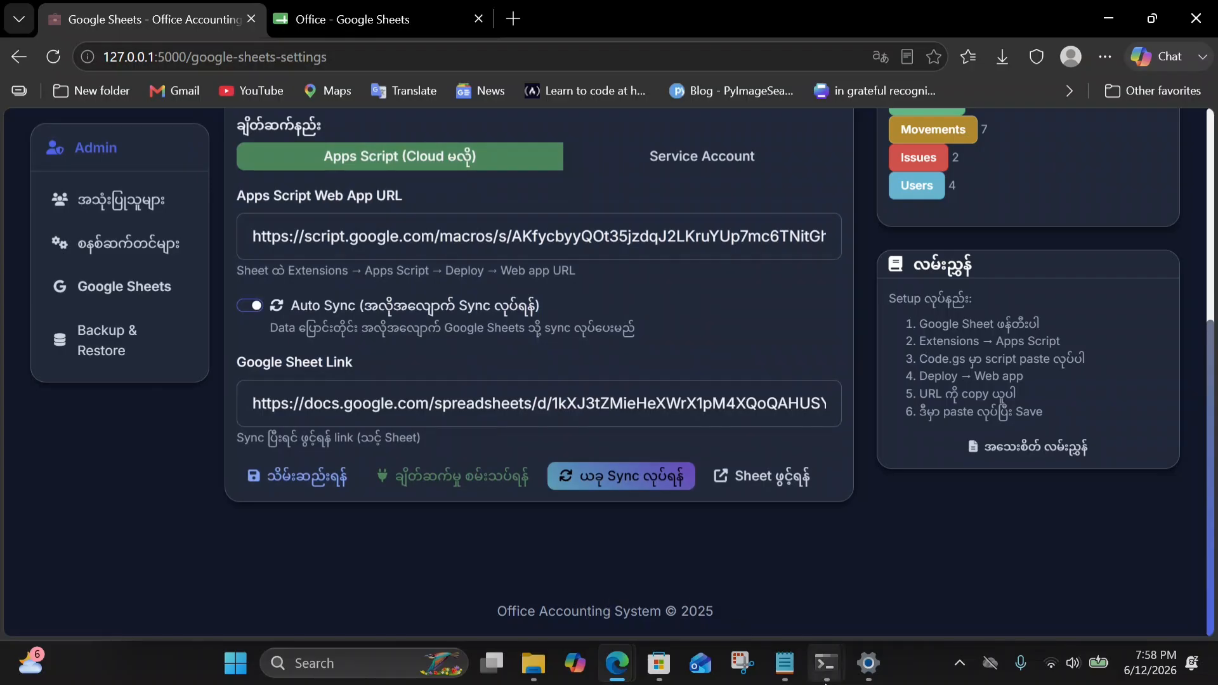
left_click(824, 663)
left_click(802, 599)
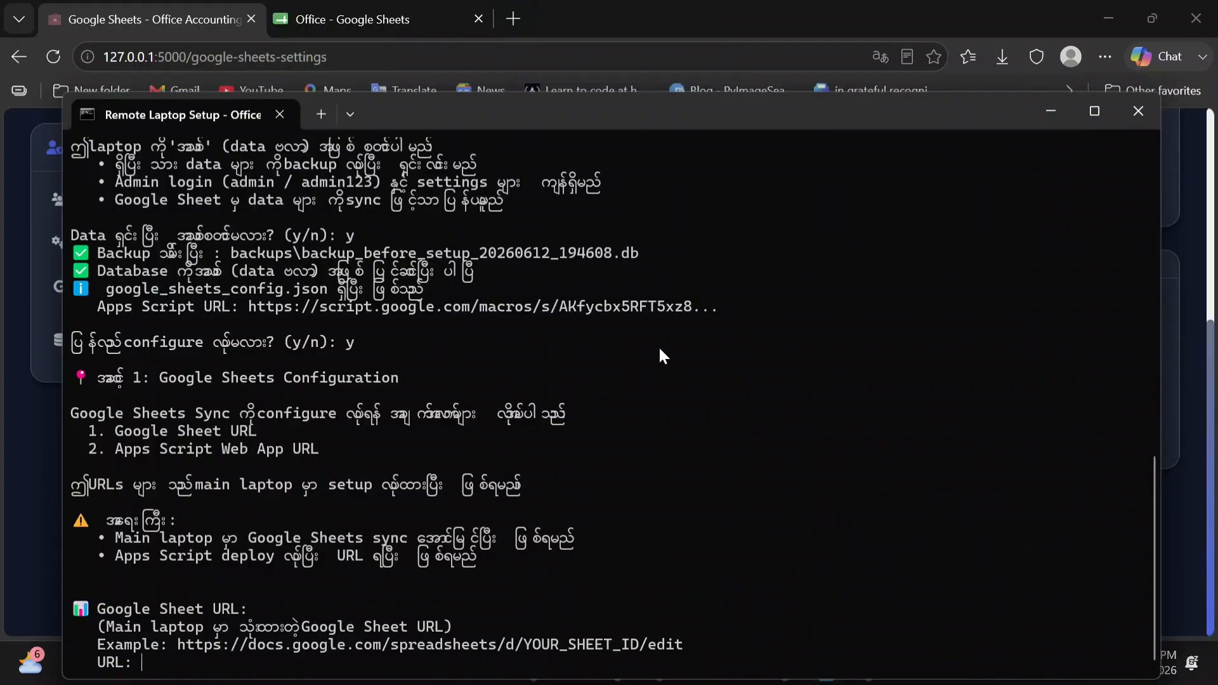
left_click(1137, 112)
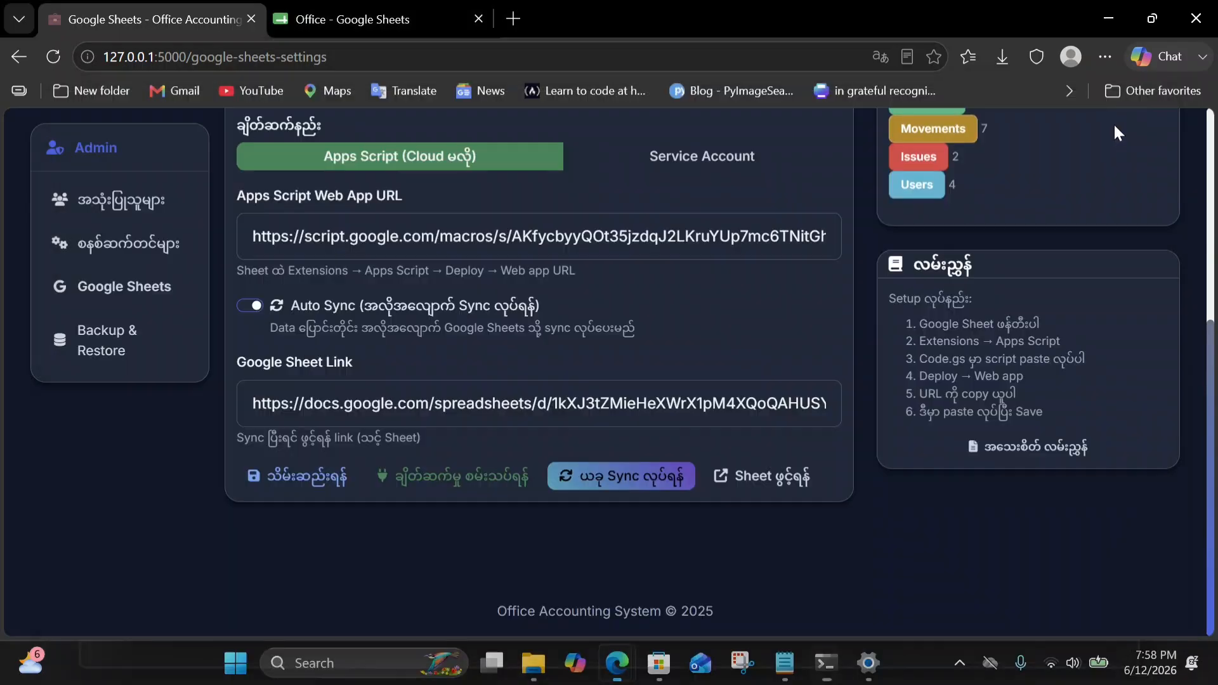
- Close the remaining extra Command Prompt window
left_click(622, 484)
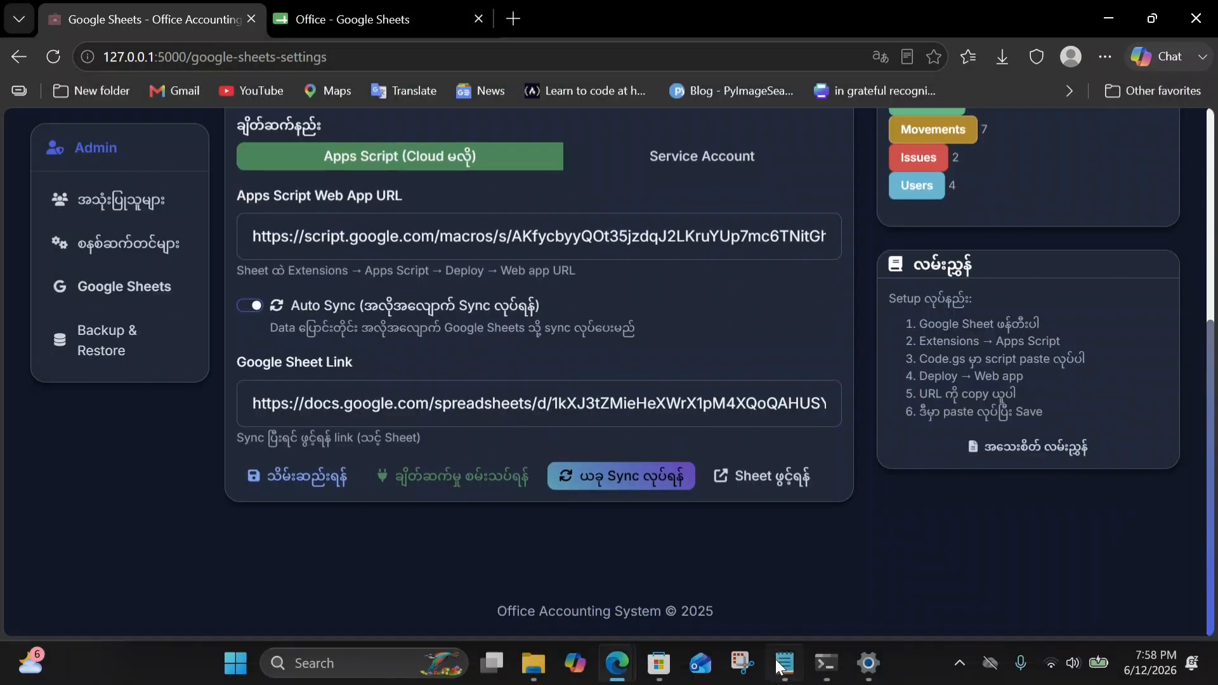
left_click(825, 663)
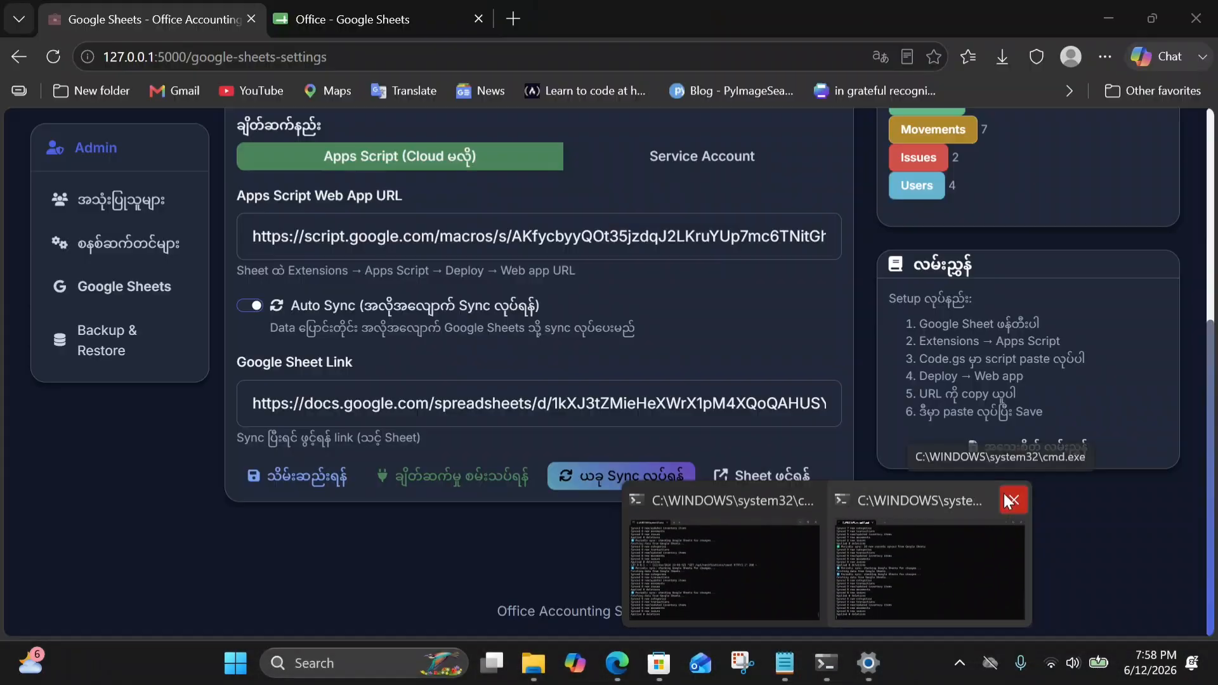
left_click(1013, 501)
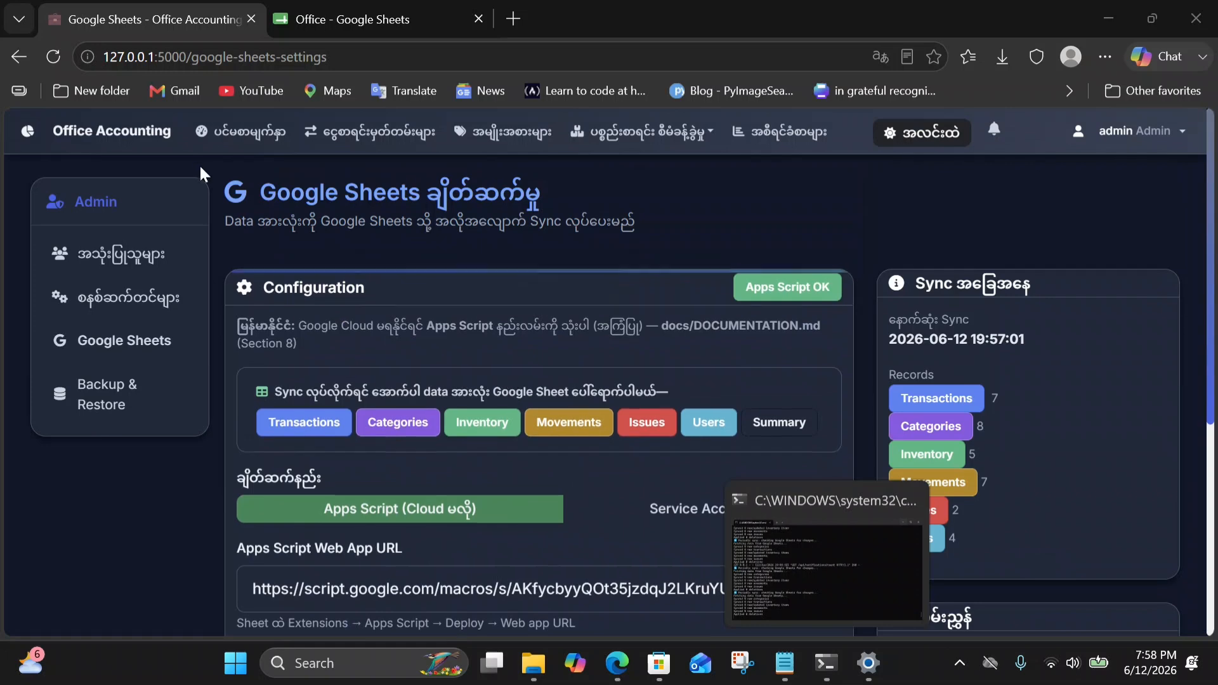
- Open the system settings page from the admin account menu to find the Gmail App Password field
left_click(135, 124)
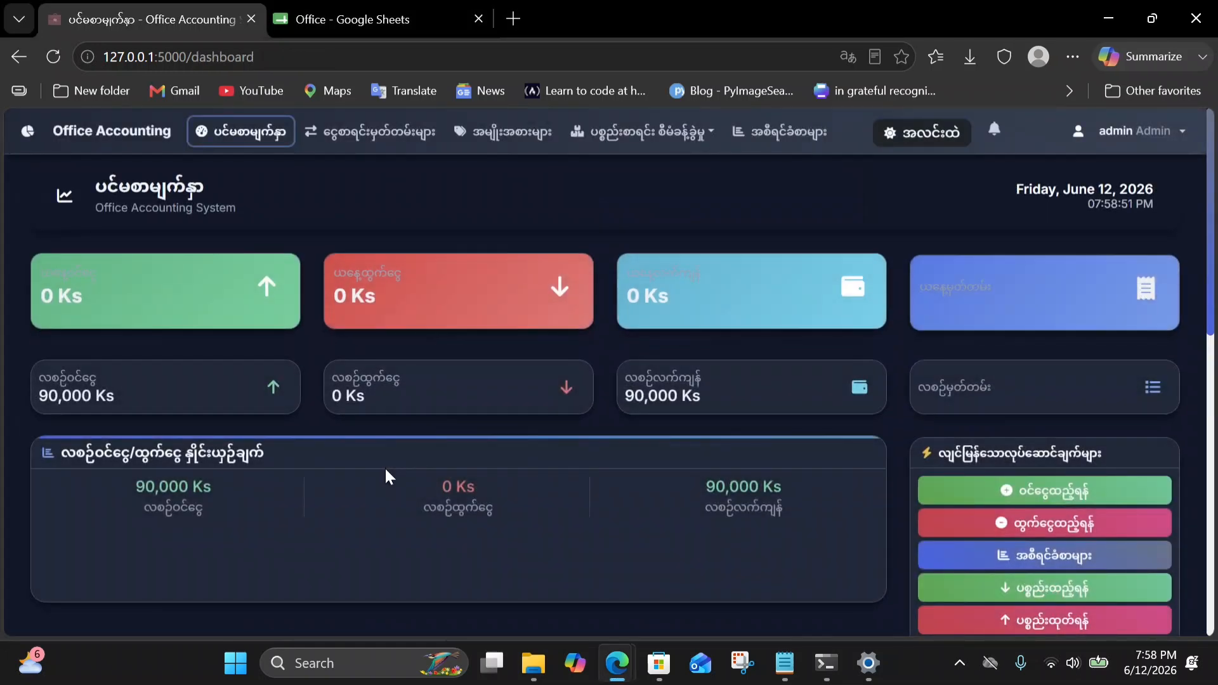
scroll(478, 527, "down", 10)
scroll(591, 542, "up", 10)
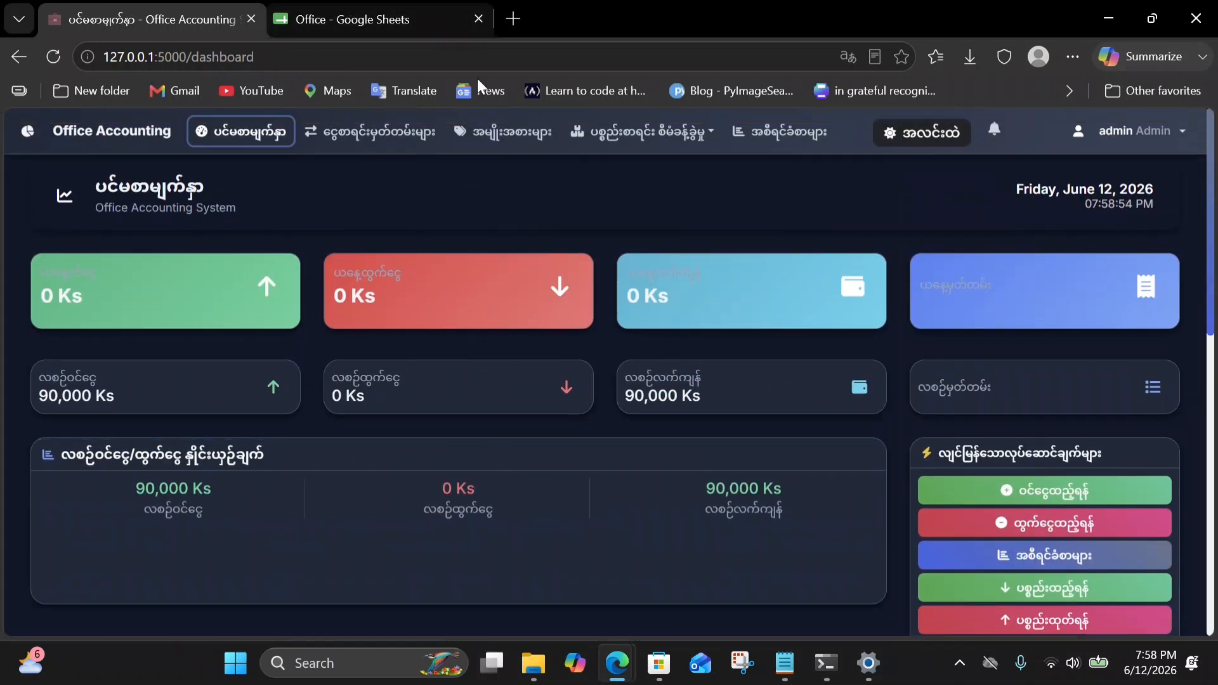
left_click(1158, 131)
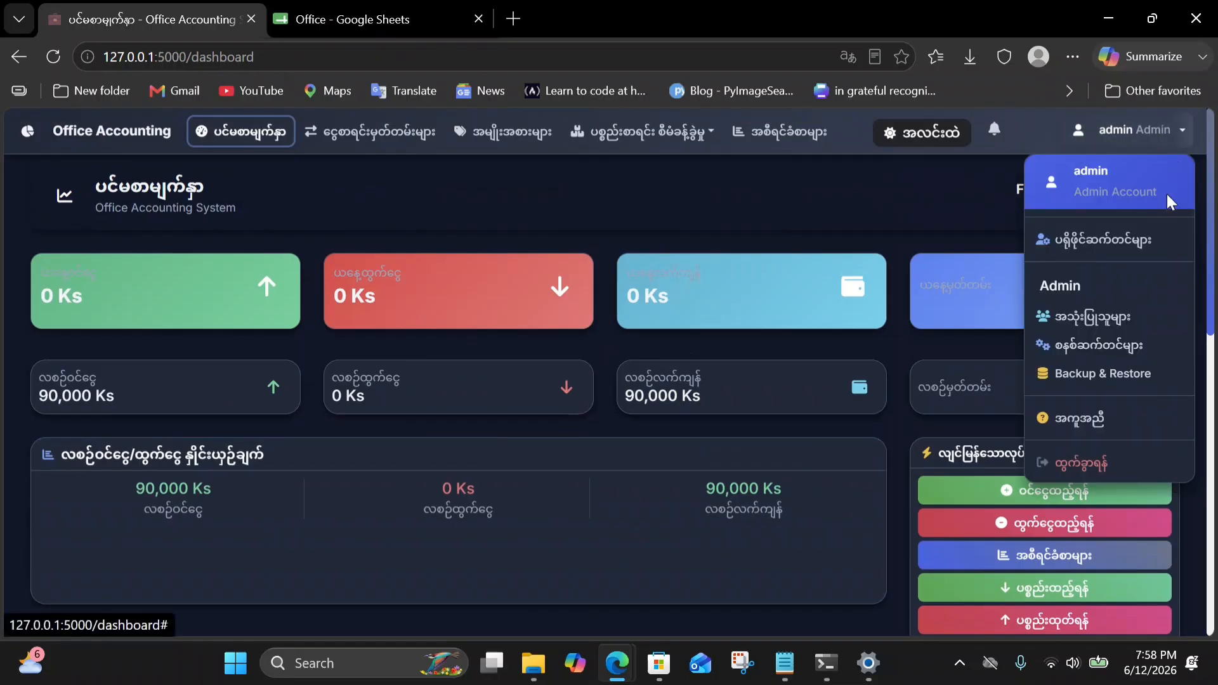
left_click(1125, 347)
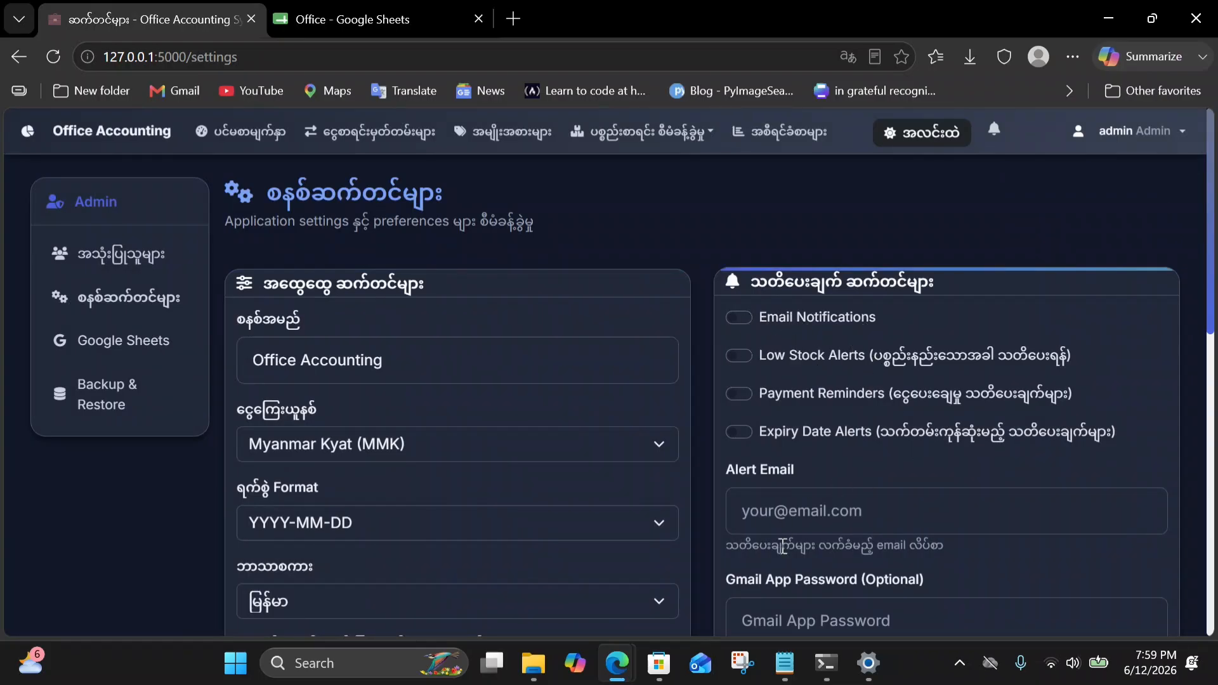
scroll(784, 547, "down", 7)
scroll(711, 371, "up", 4)
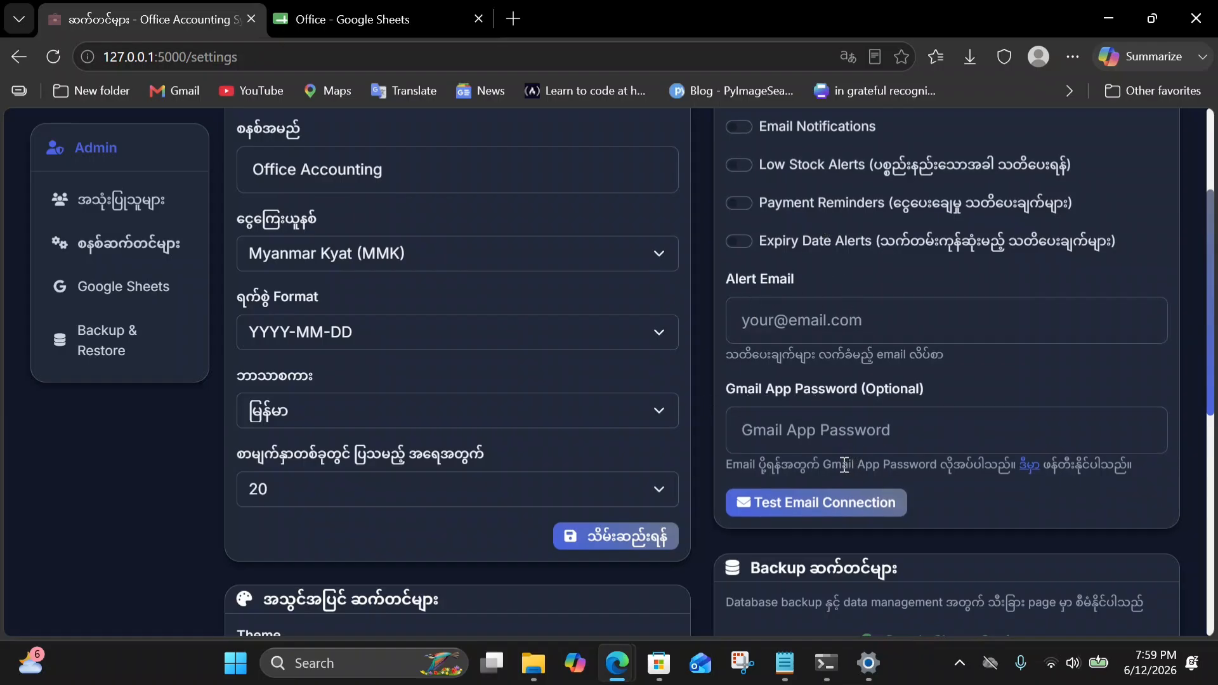
- Follow the help link beside Gmail App Password and verify identity with a passkey
left_click(1028, 470)
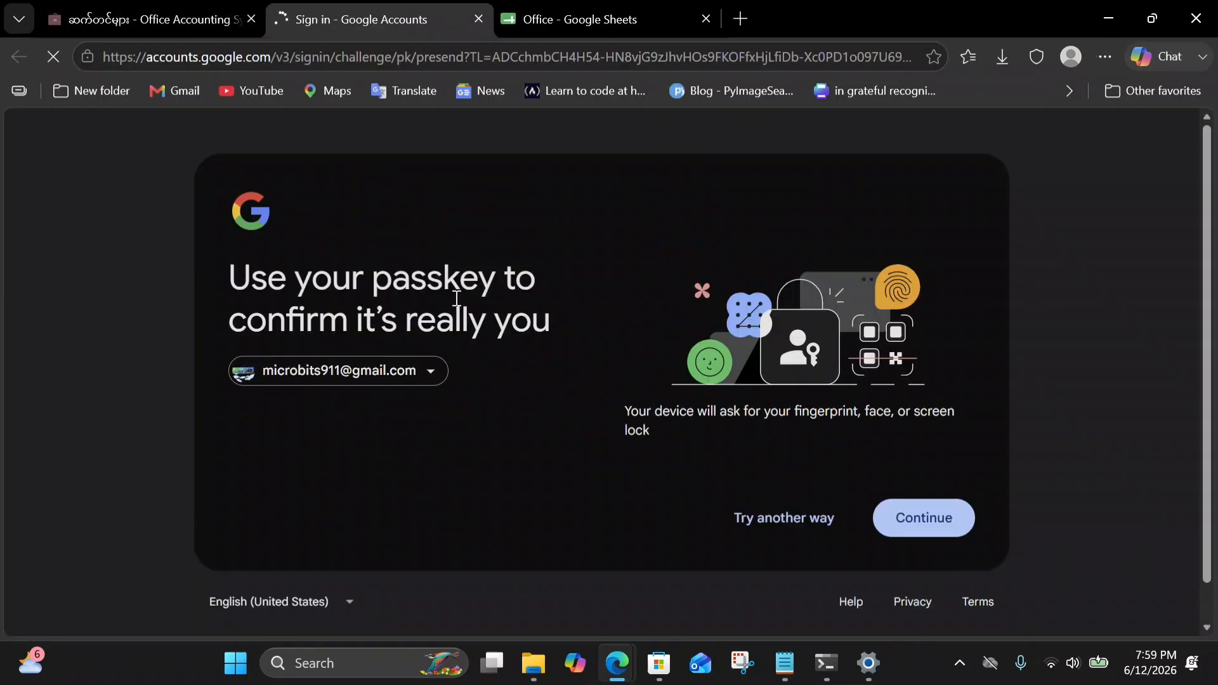
left_click(907, 536)
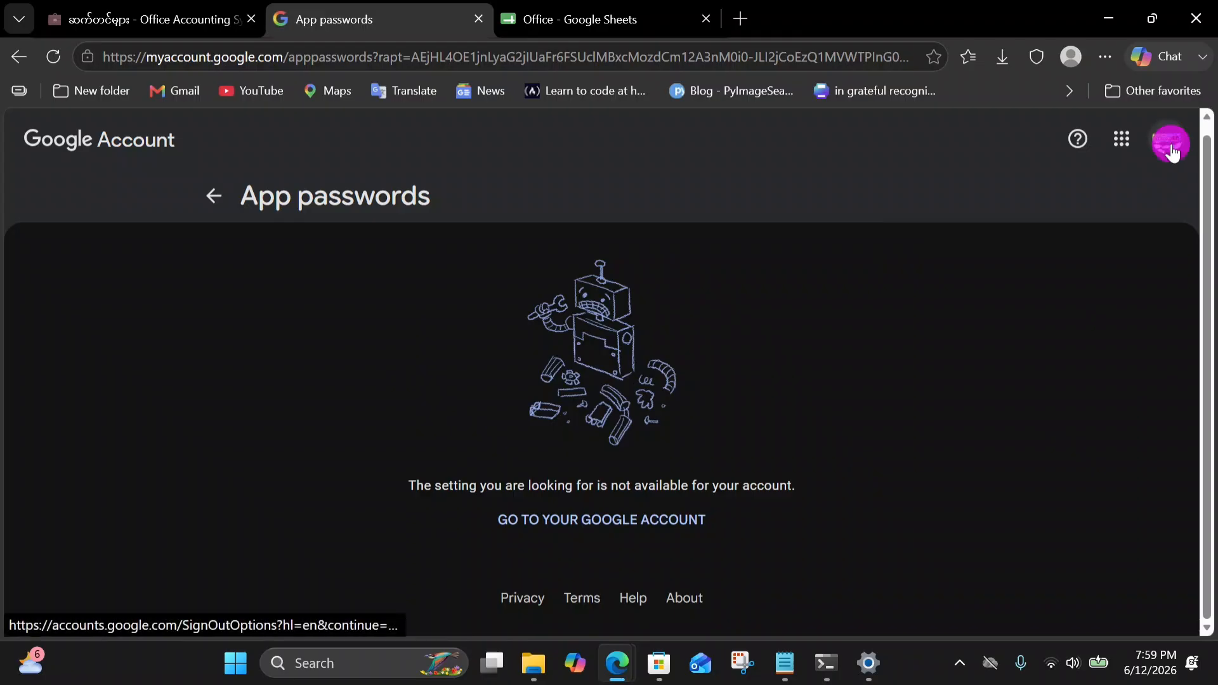
- Navigate to Google Account home, then to Security & sign-in's 'How you sign in to Google' section
left_click(1169, 147)
left_click(497, 380)
left_click(637, 517)
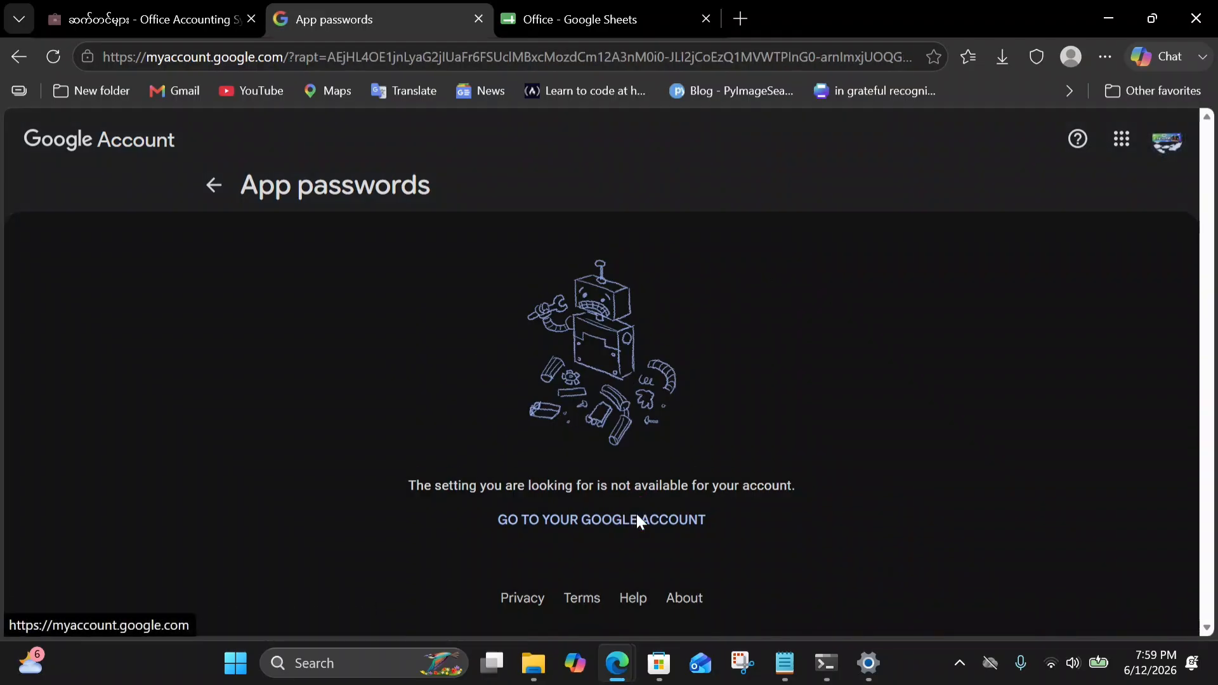
scroll(540, 485, "down", 4)
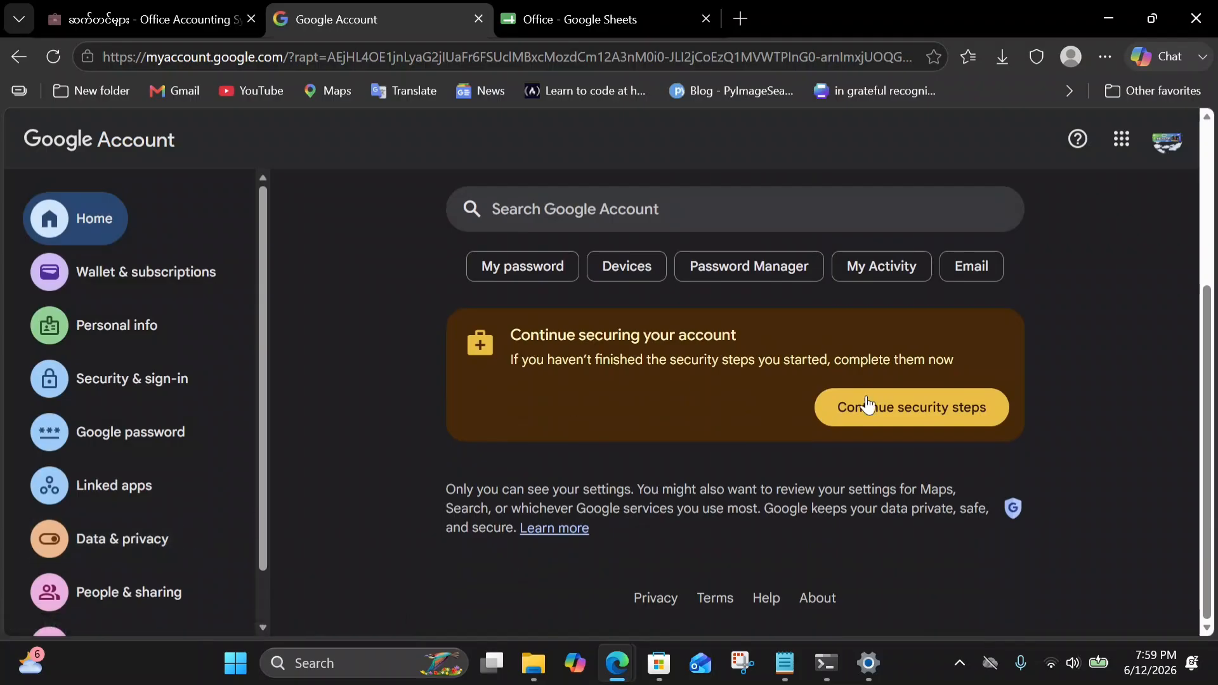
left_click(885, 416)
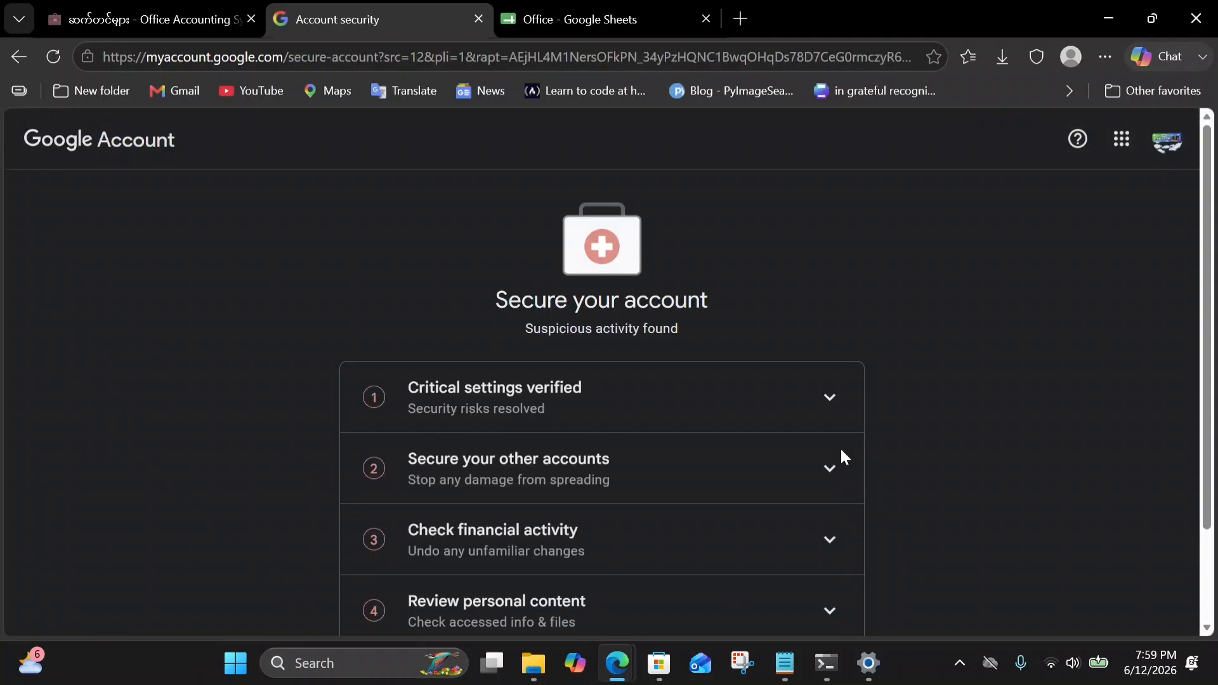
left_click(47, 143)
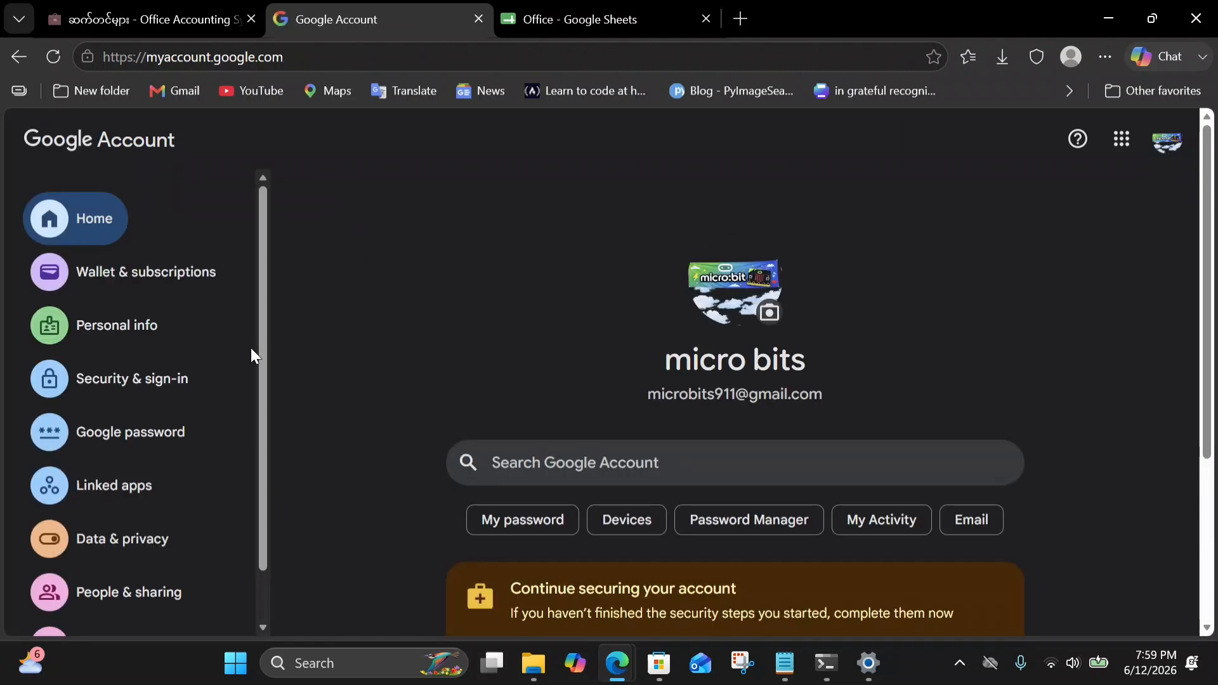
scroll(171, 478, "down", 2)
left_click(145, 323)
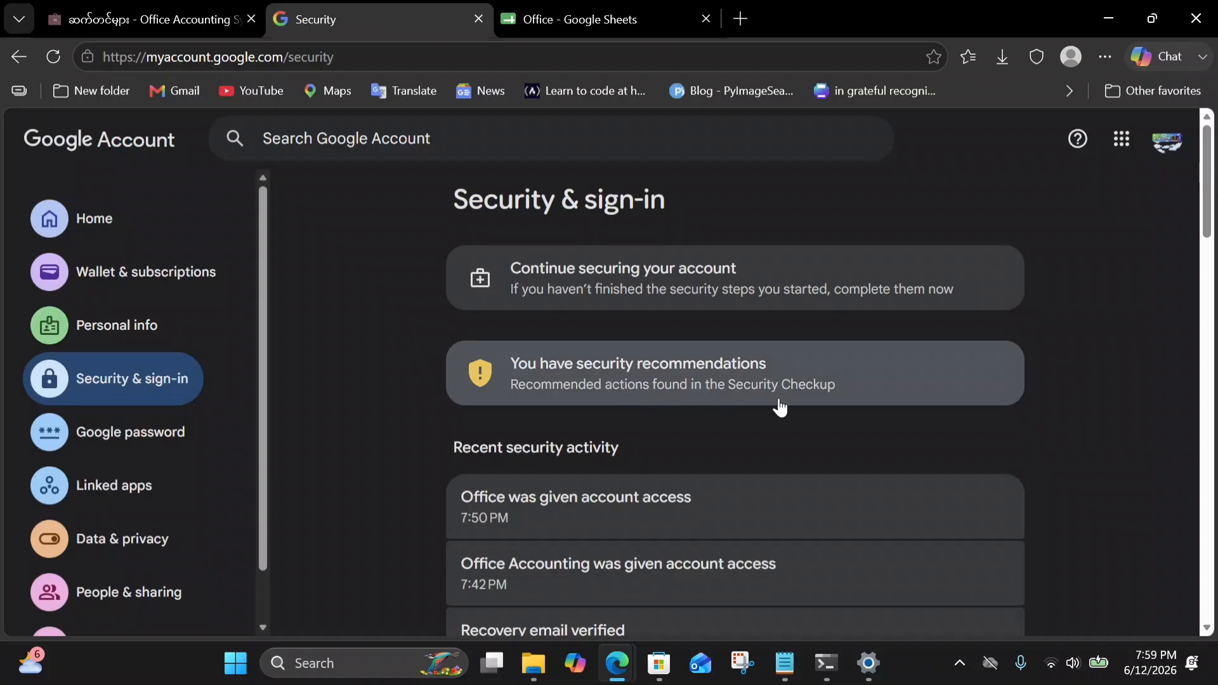
scroll(742, 412, "down", 9)
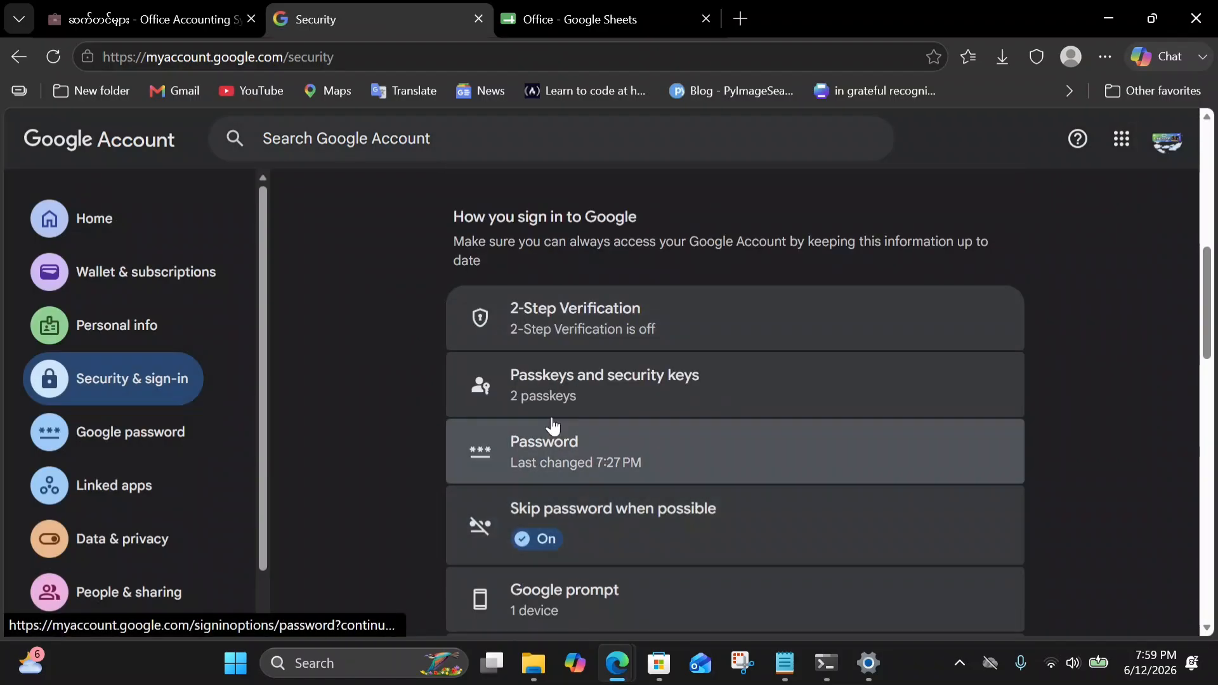
- Turn on 2-Step Verification, acknowledge the confirmation, and open the Authenticator setting
left_click(692, 333)
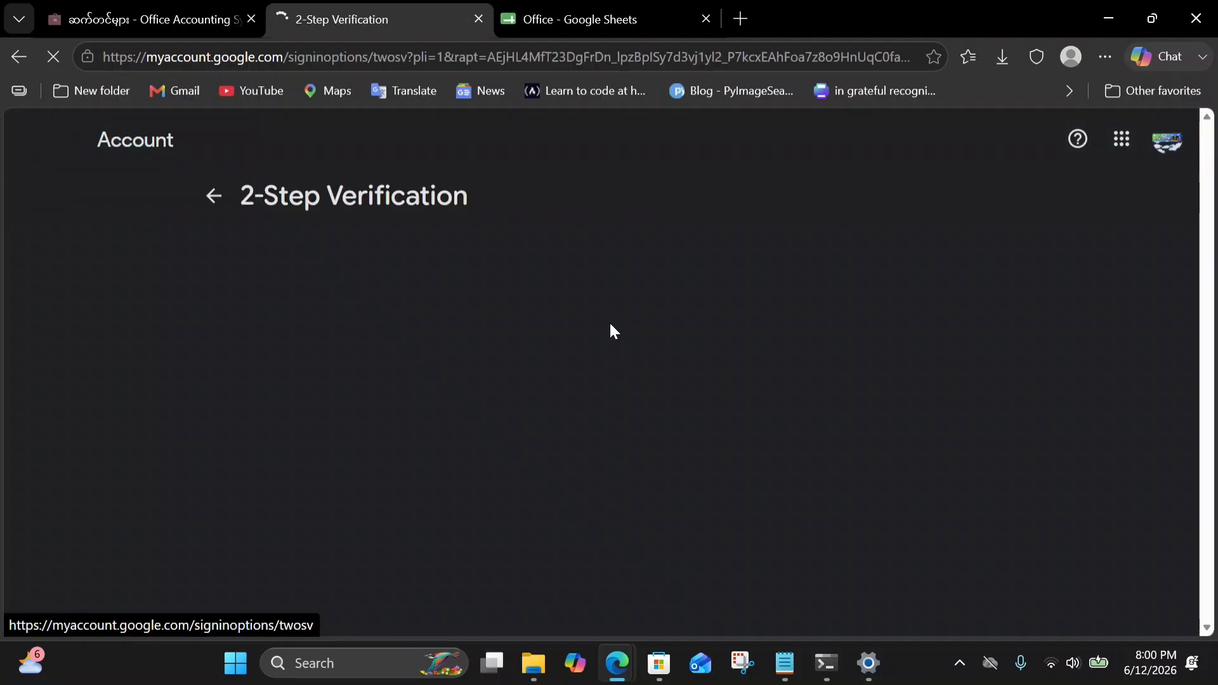
scroll(404, 456, "down", 5)
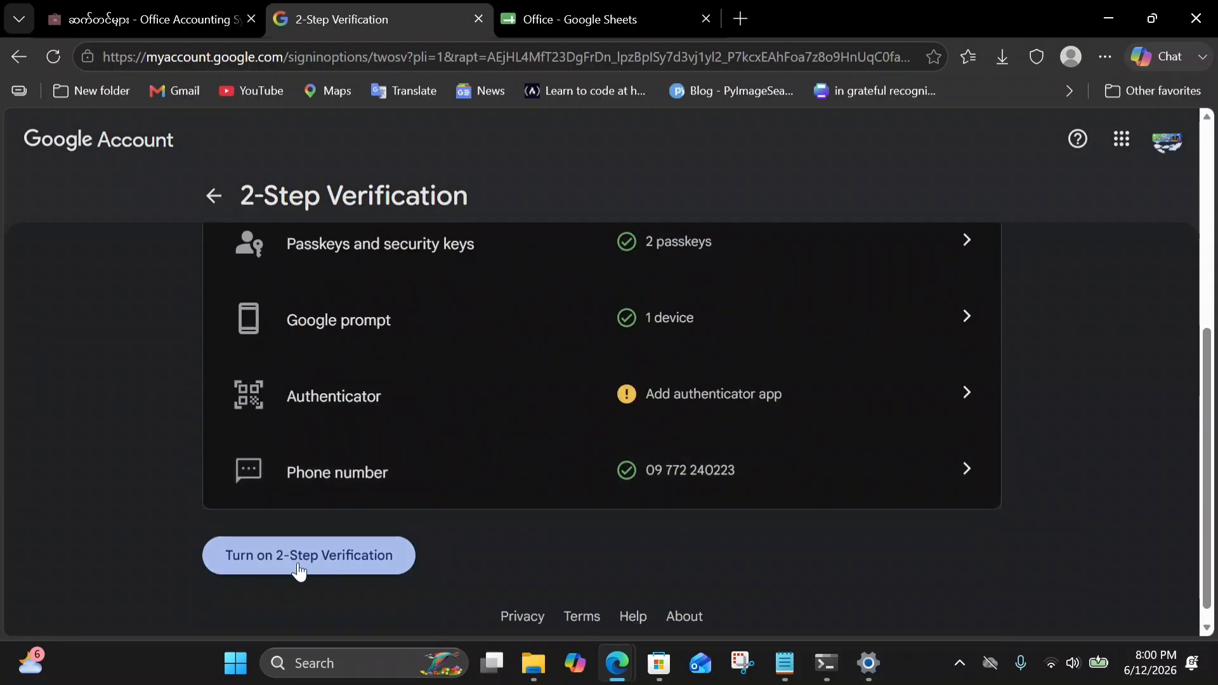
left_click(303, 567)
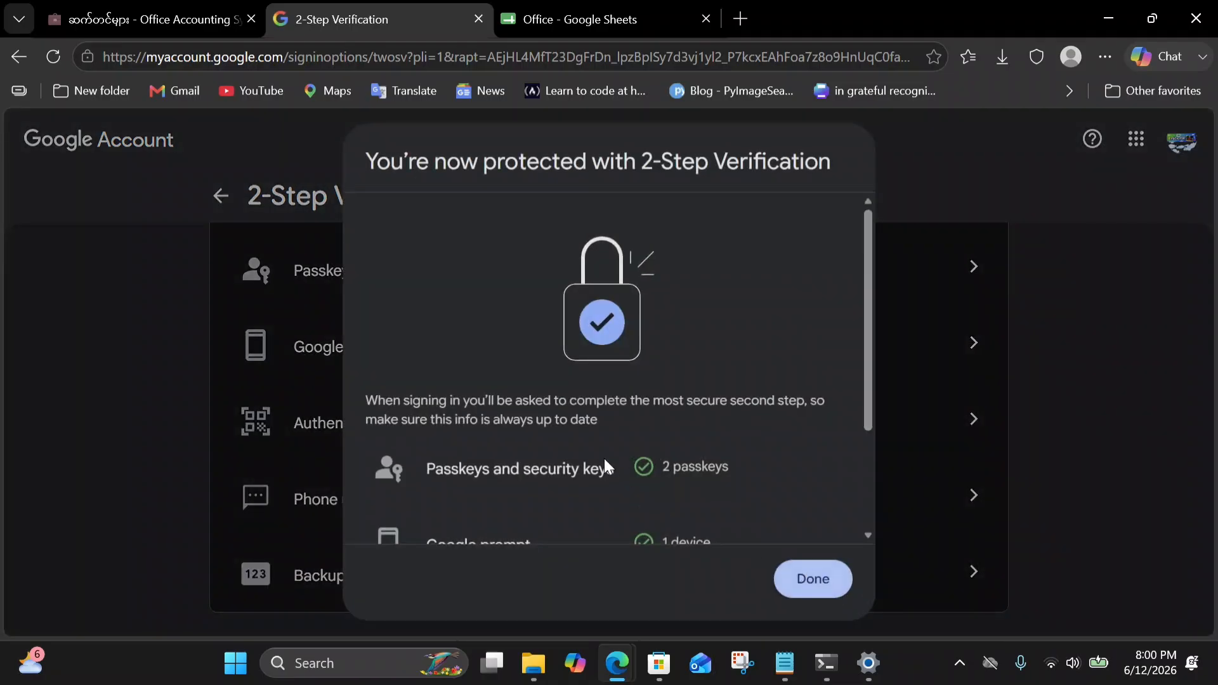
scroll(604, 458, "down", 3)
left_click(809, 579)
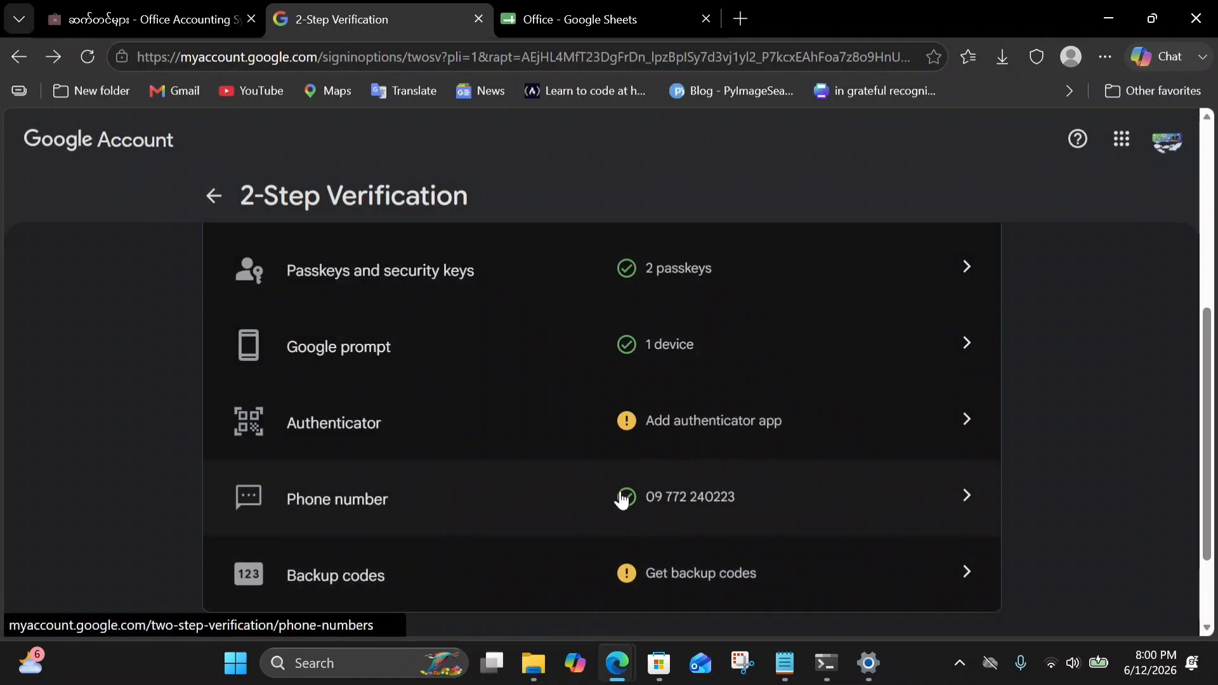
scroll(666, 470, "down", 2)
left_click(794, 303)
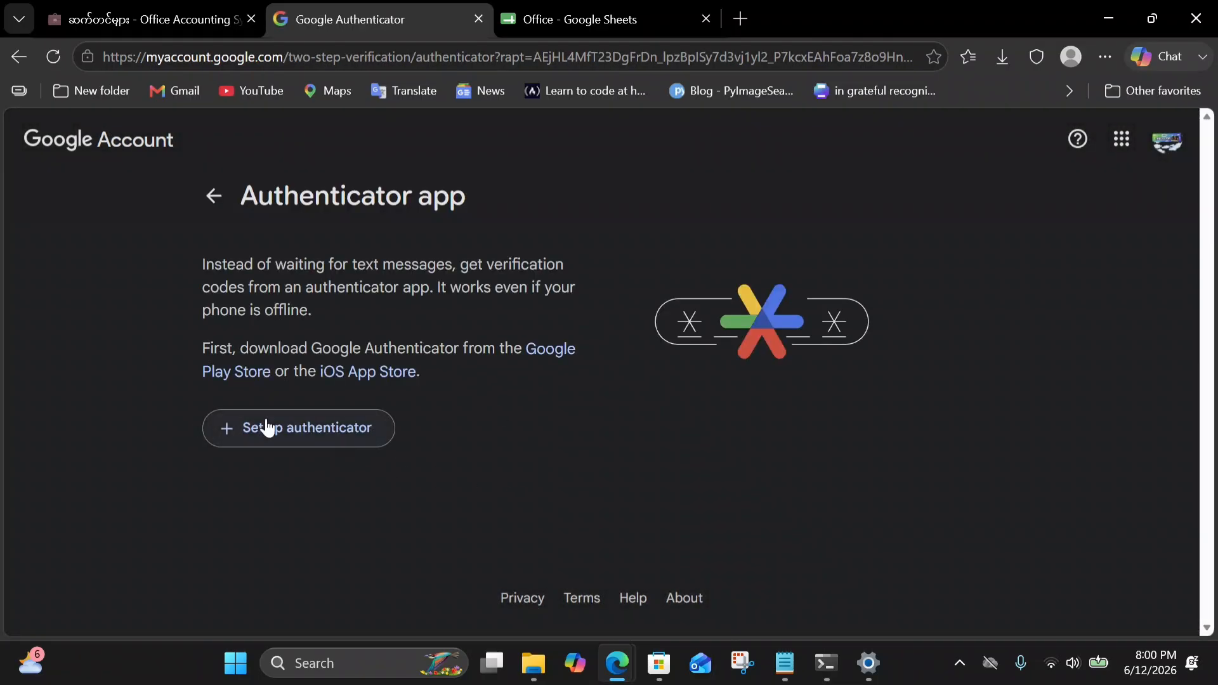
- Register an authenticator app by scanning its QR code and verifying the 6-digit code
left_click(313, 434)
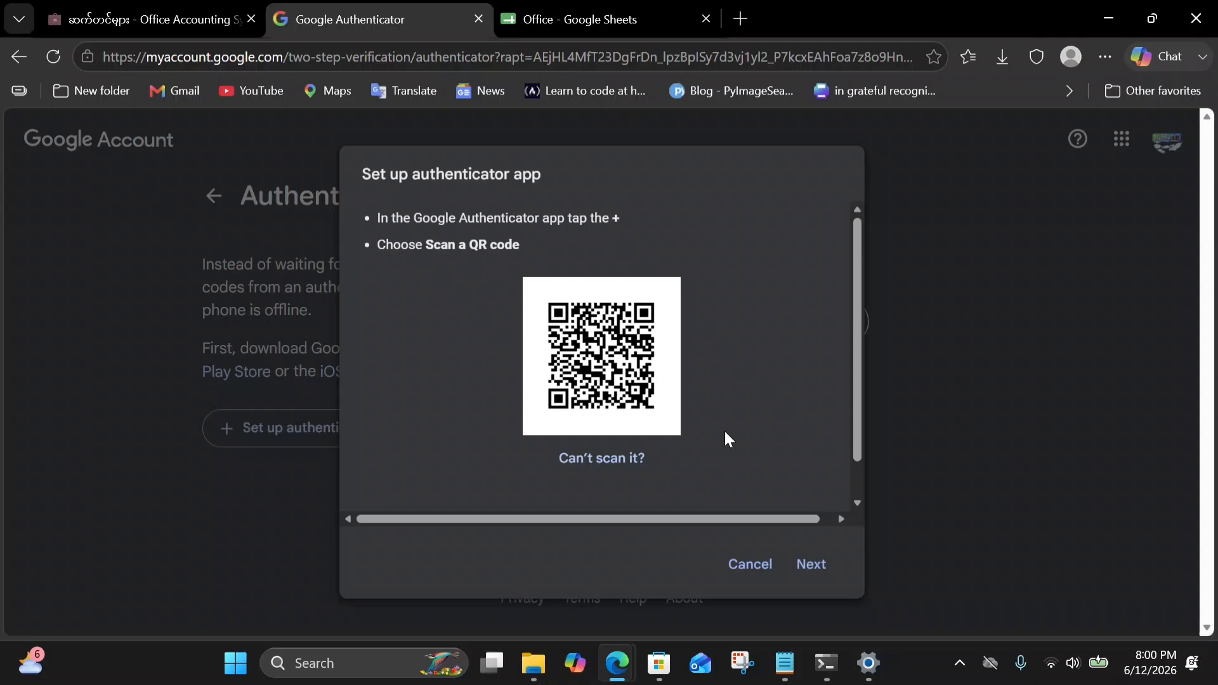
left_click(814, 566)
left_click(547, 278)
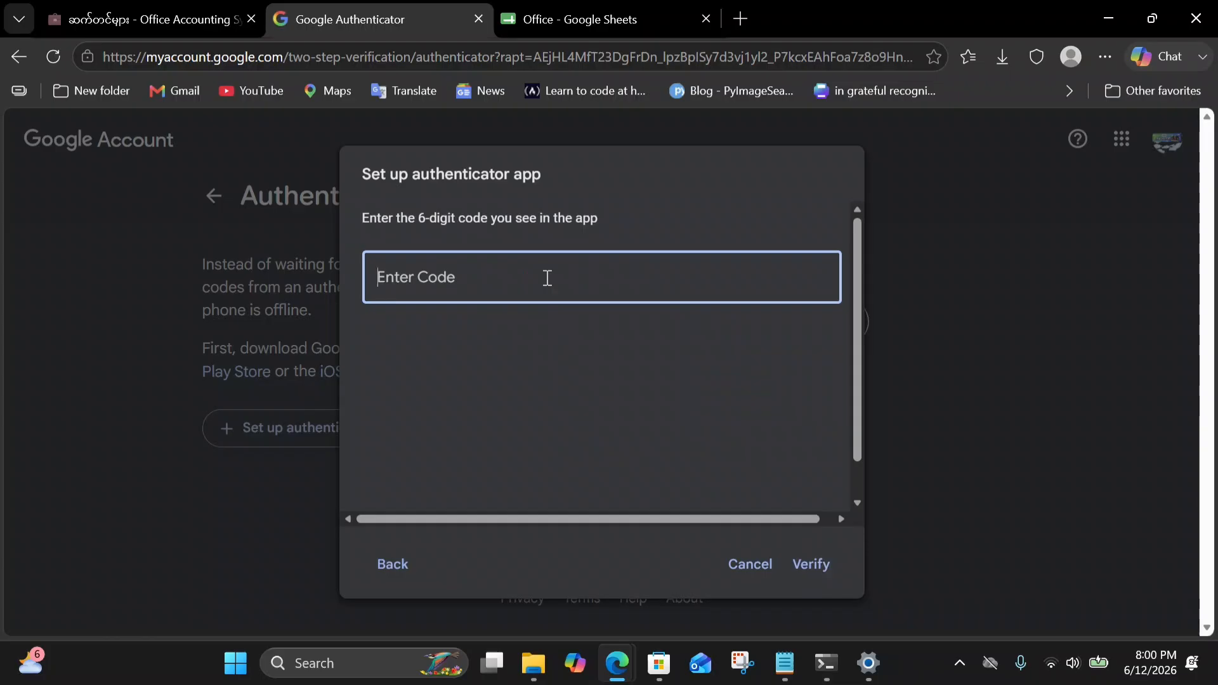
left_click(817, 566)
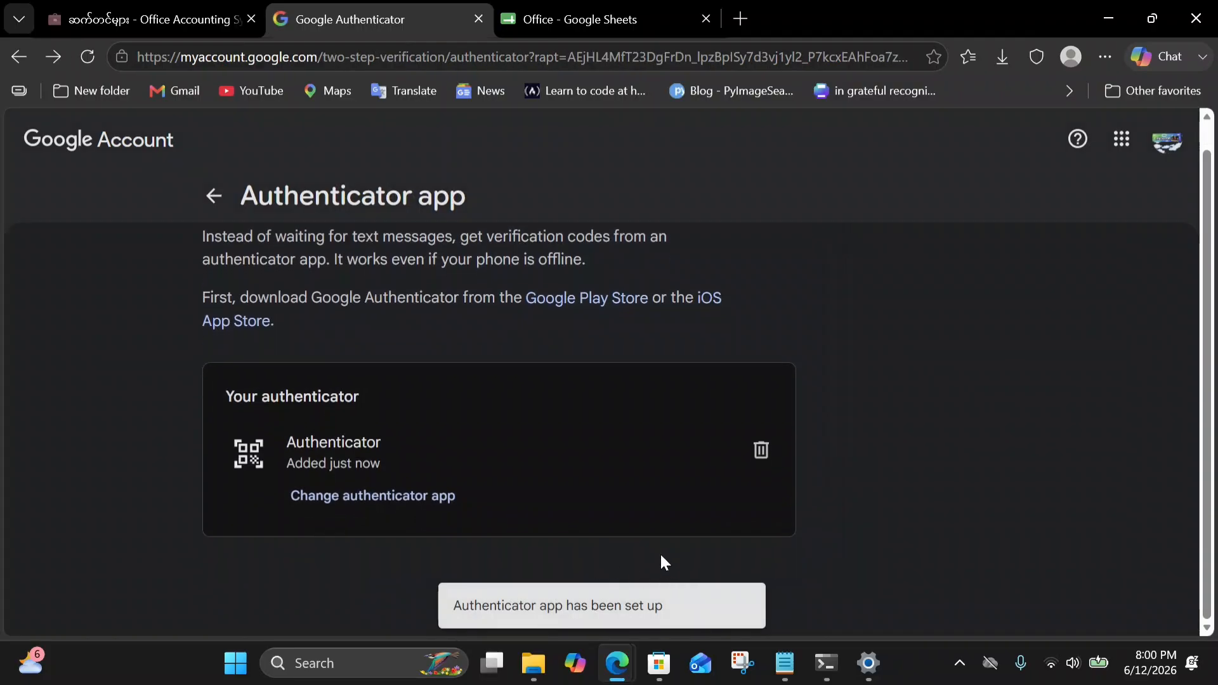
left_click(213, 195)
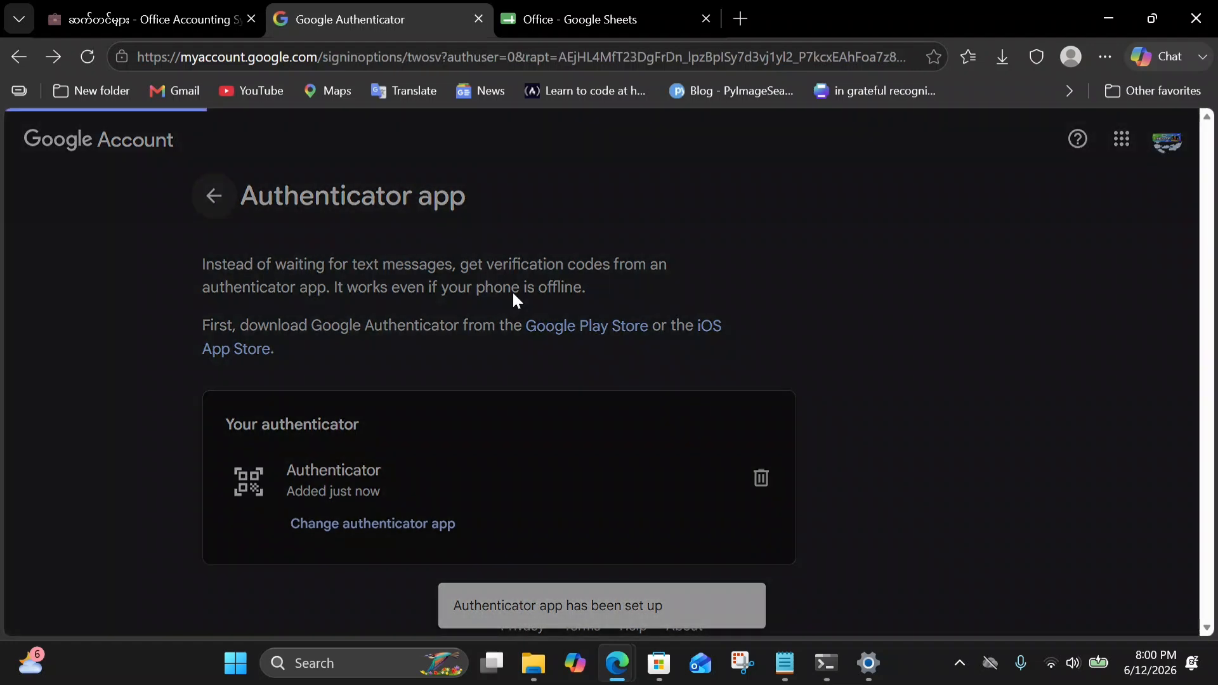
- Generate a new set of ten backup codes
scroll(639, 435, "down", 6)
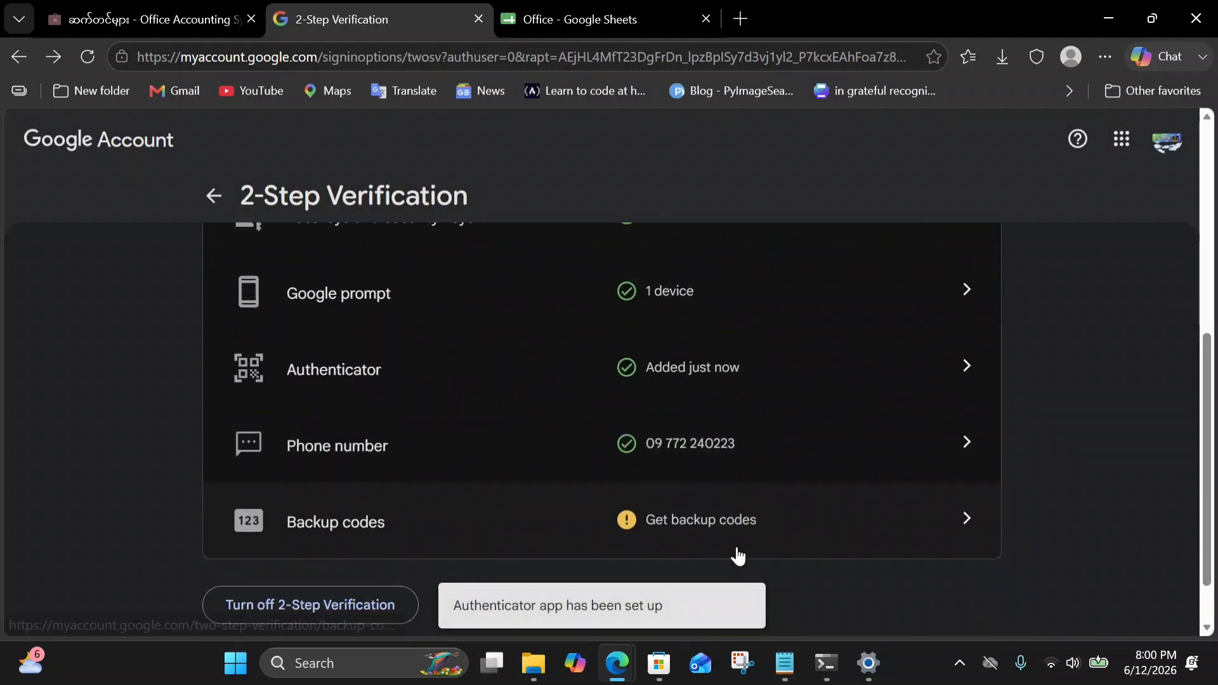
left_click(826, 448)
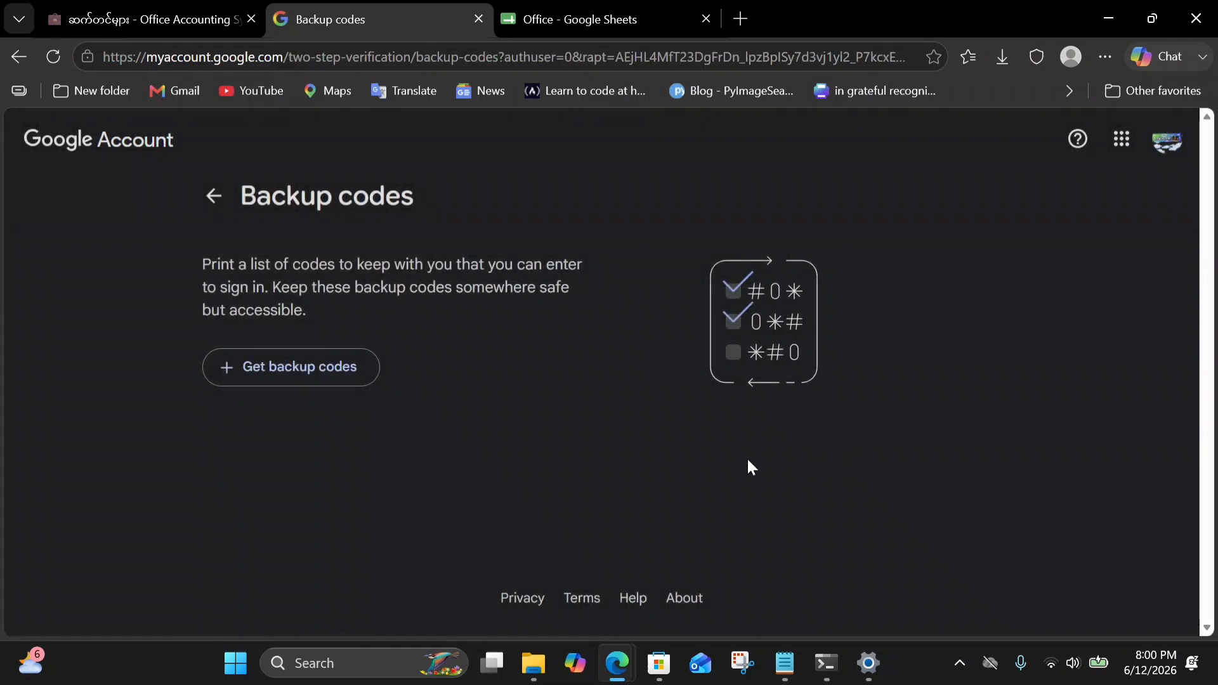
left_click(328, 381)
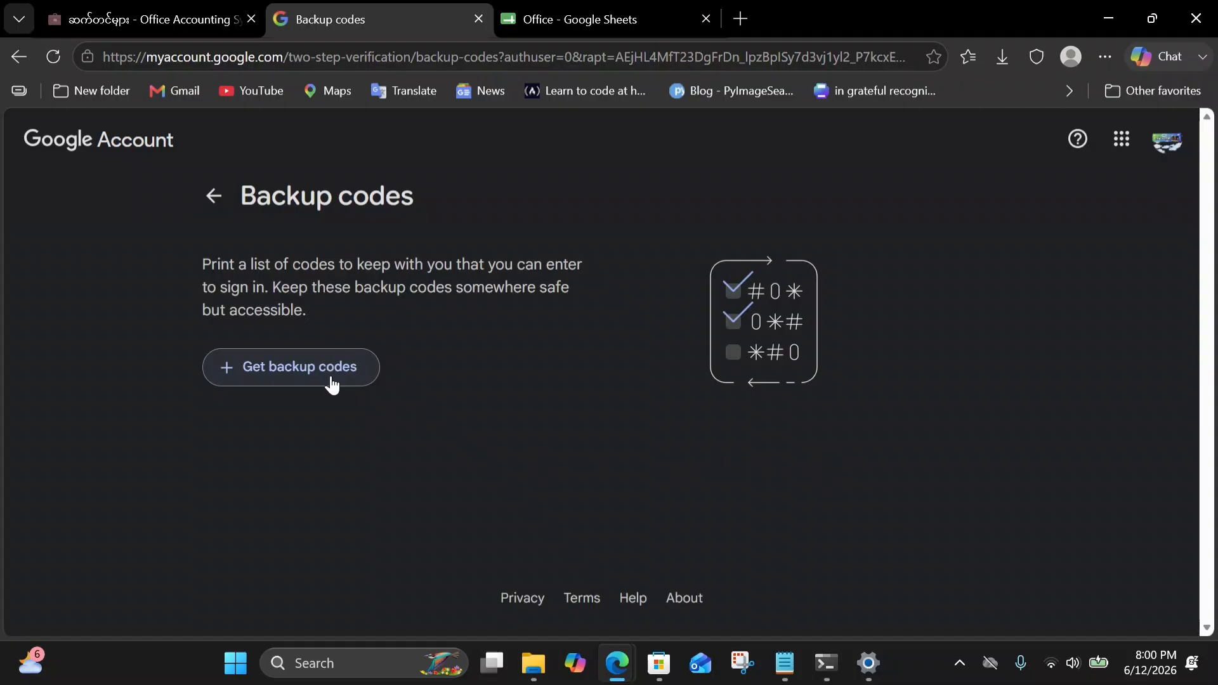
- Download the backup codes as a text file after cancelling printing, then go back
scroll(379, 374, "down", 4)
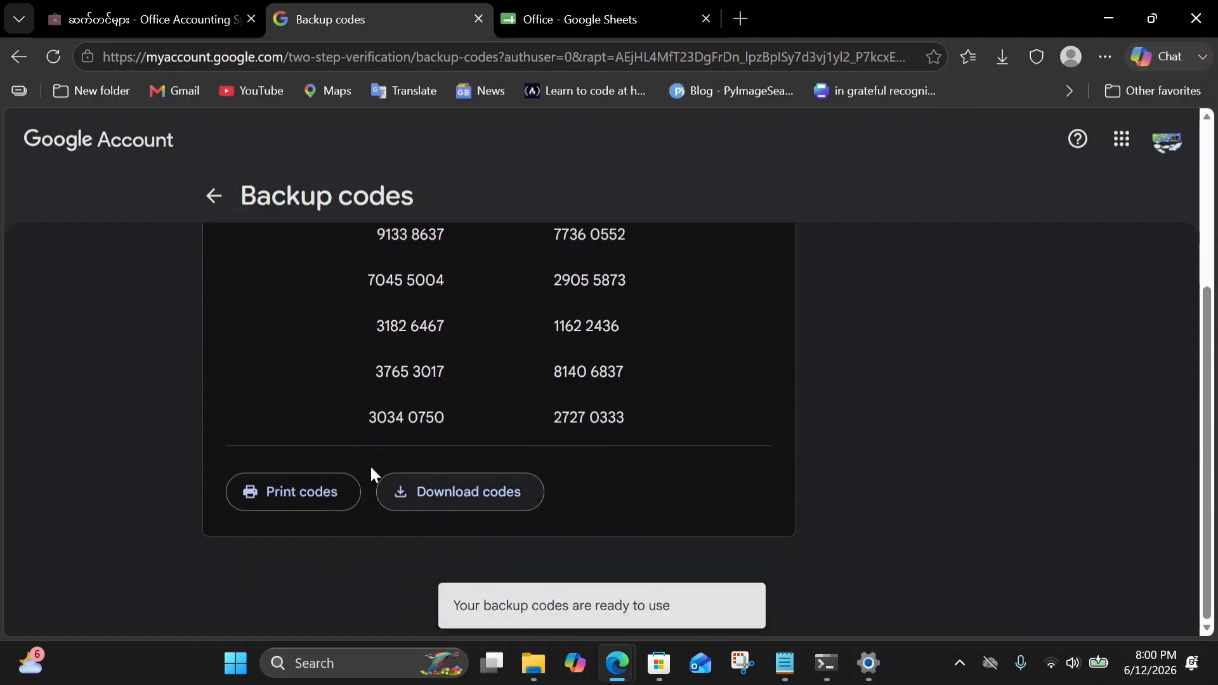
left_click(317, 492)
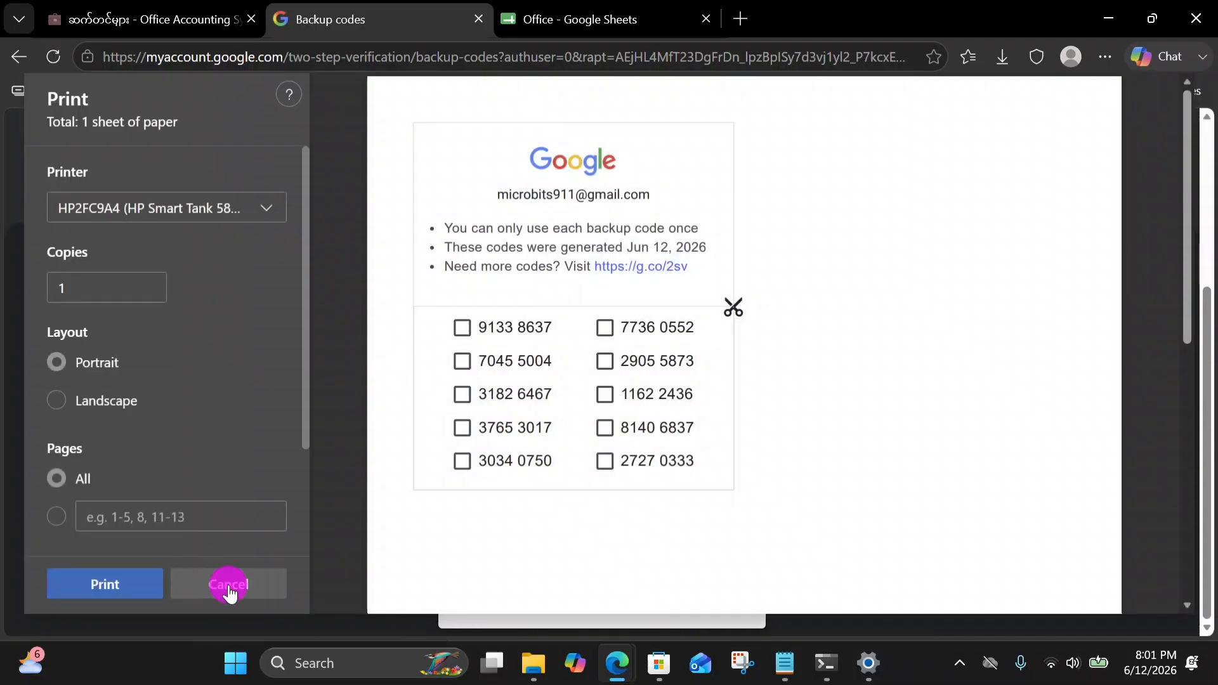
left_click(227, 586)
left_click(458, 501)
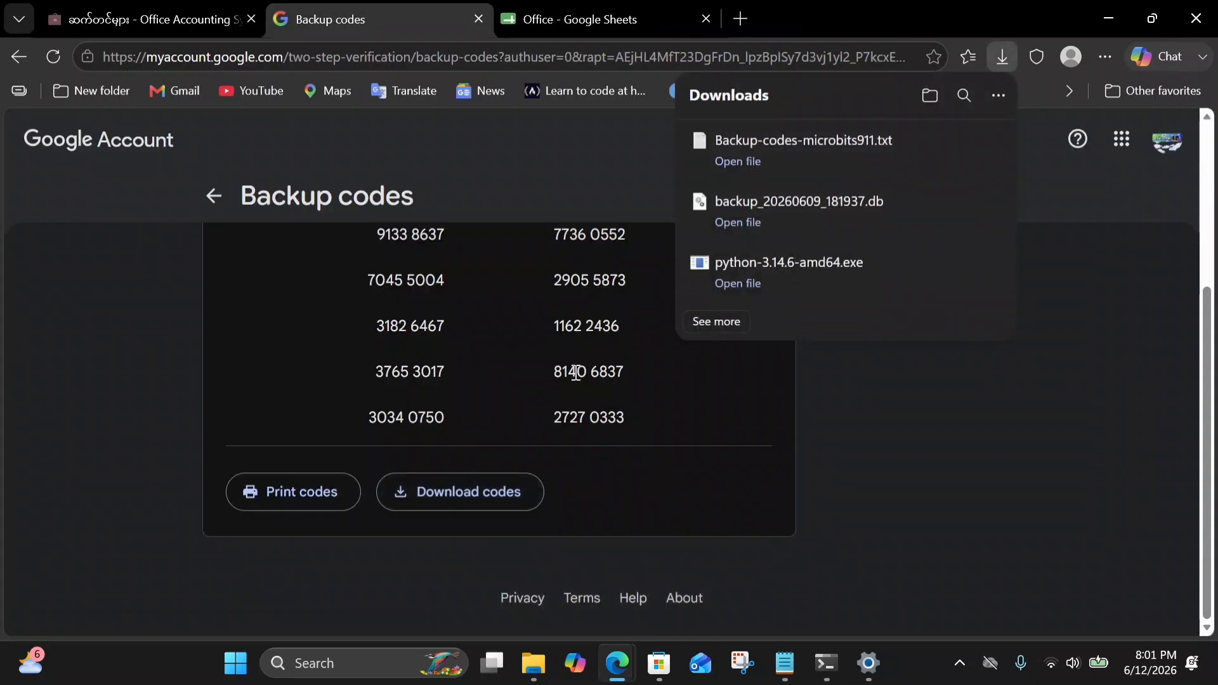
scroll(562, 373, "up", 5)
left_click(220, 211)
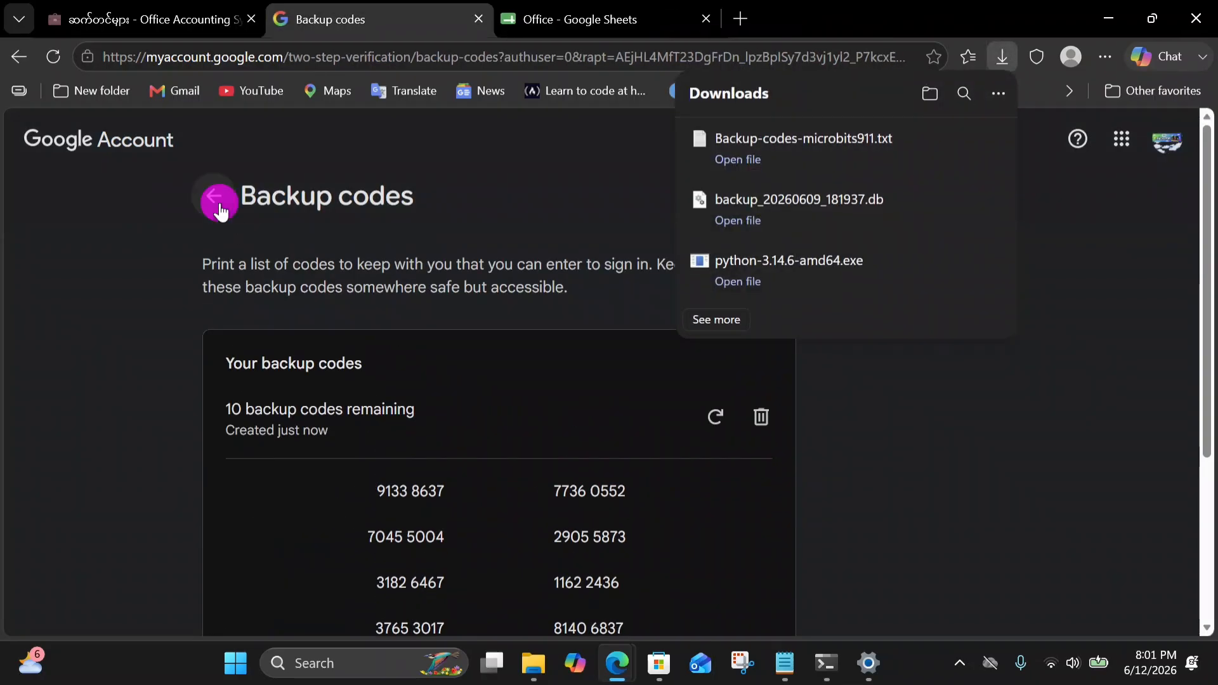
scroll(619, 502, "down", 5)
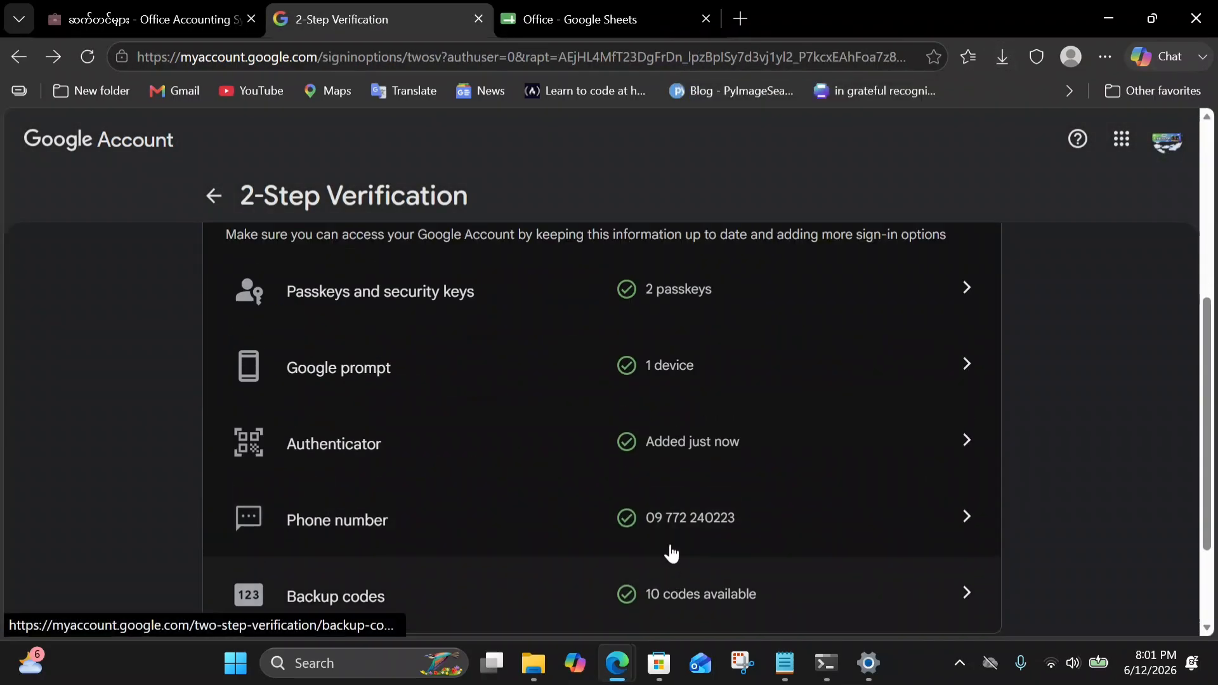
scroll(672, 554, "up", 5)
- Open Google's App passwords page in a new tab via the Gmail App Password link
left_click(603, 20)
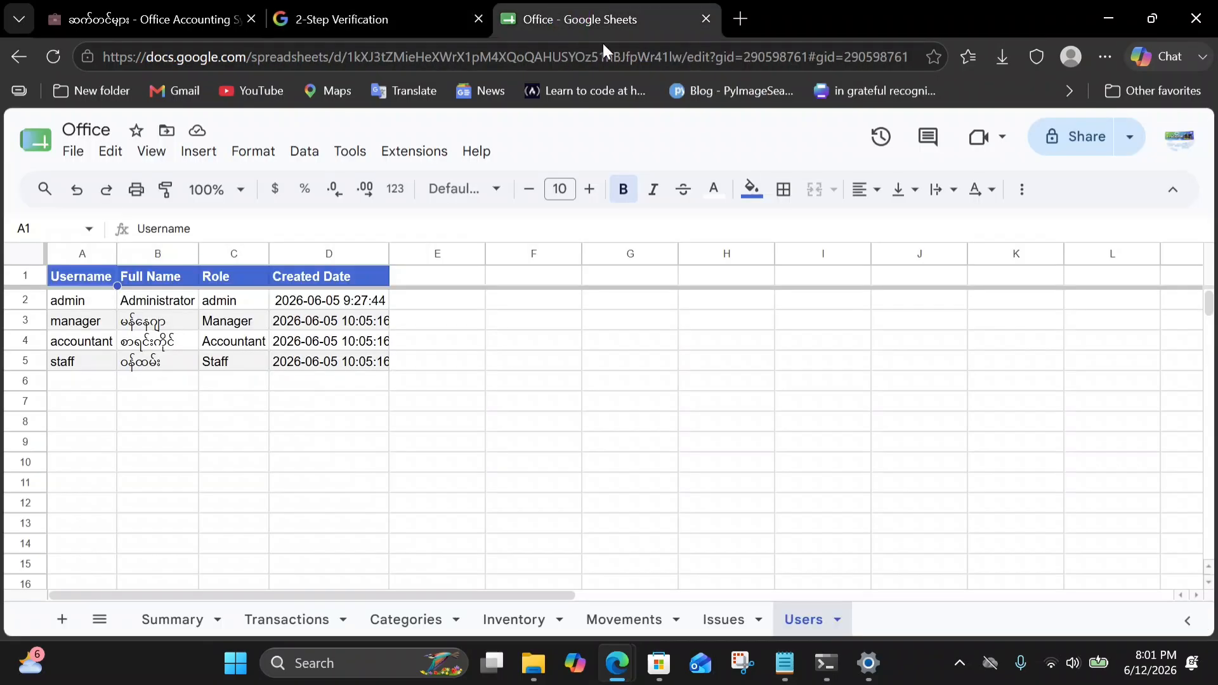
left_click(383, 17)
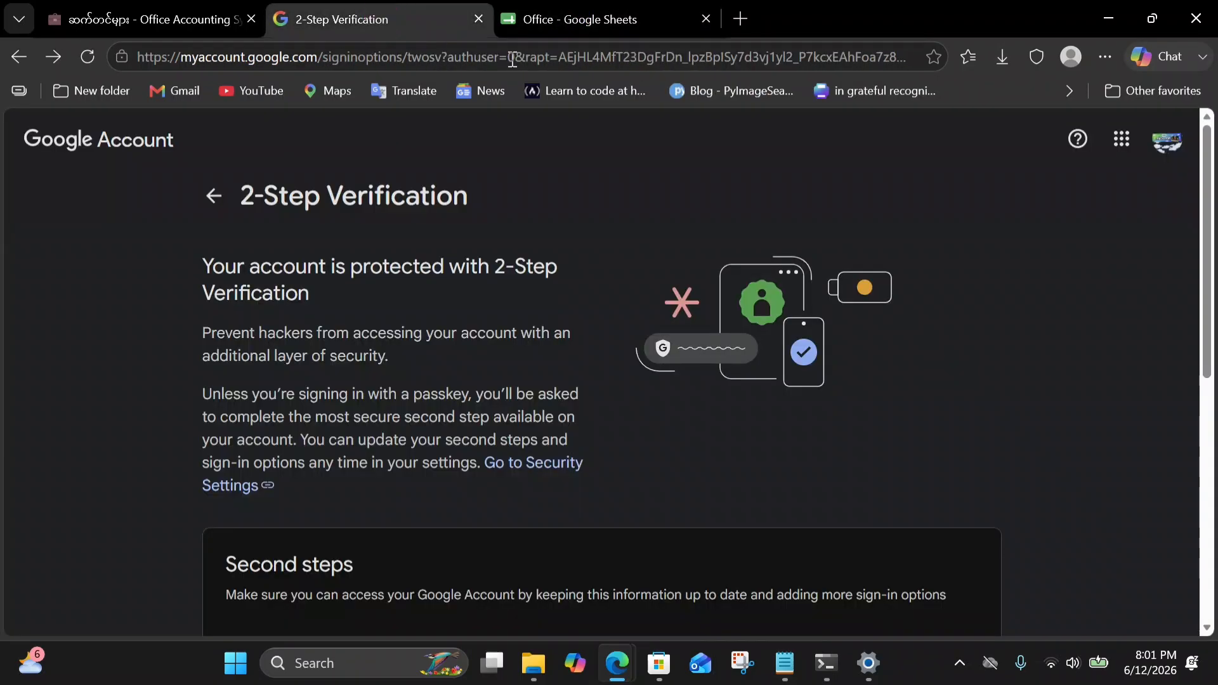
left_click(116, 9)
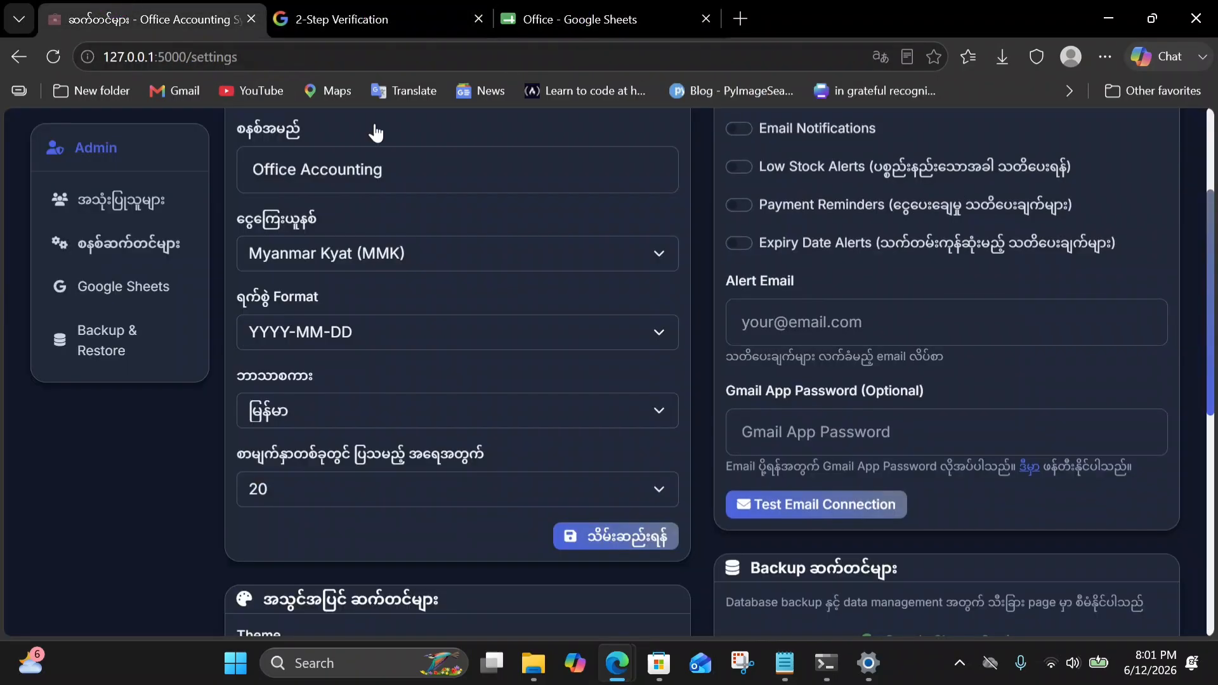
left_click(1027, 463)
left_click(557, 20)
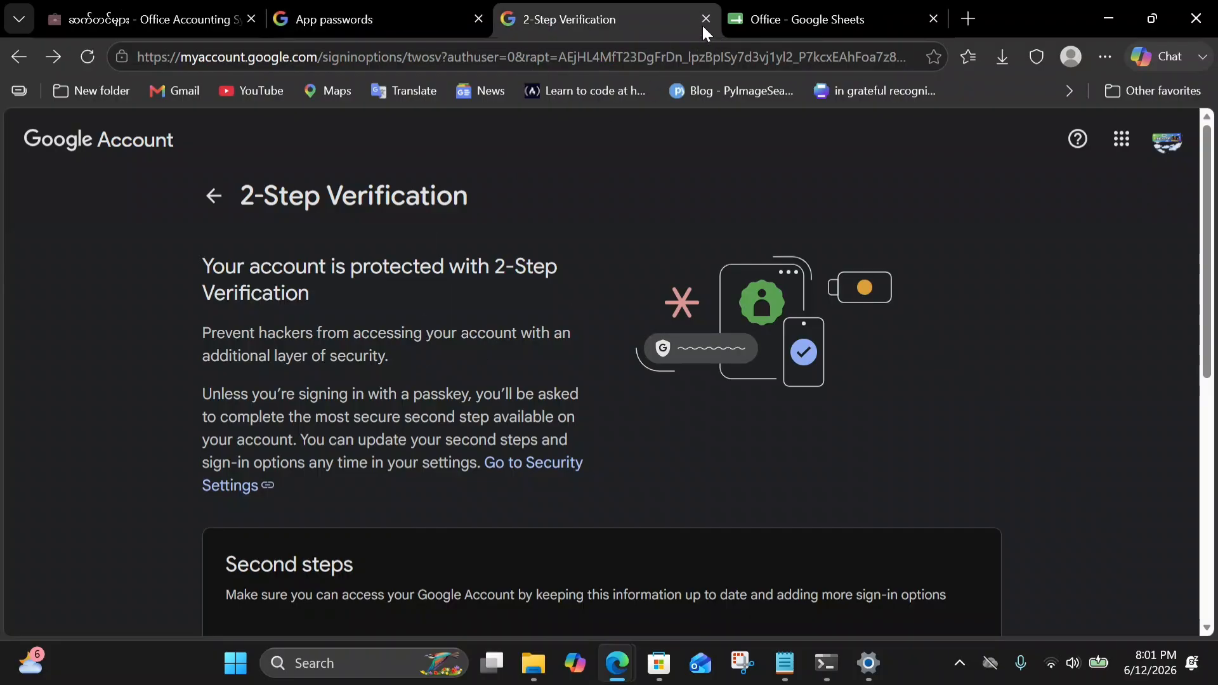
- Create a Google app password named 'Office' and select the generated 16-character code
left_click(704, 20)
left_click(374, 14)
scroll(536, 501, "down", 2)
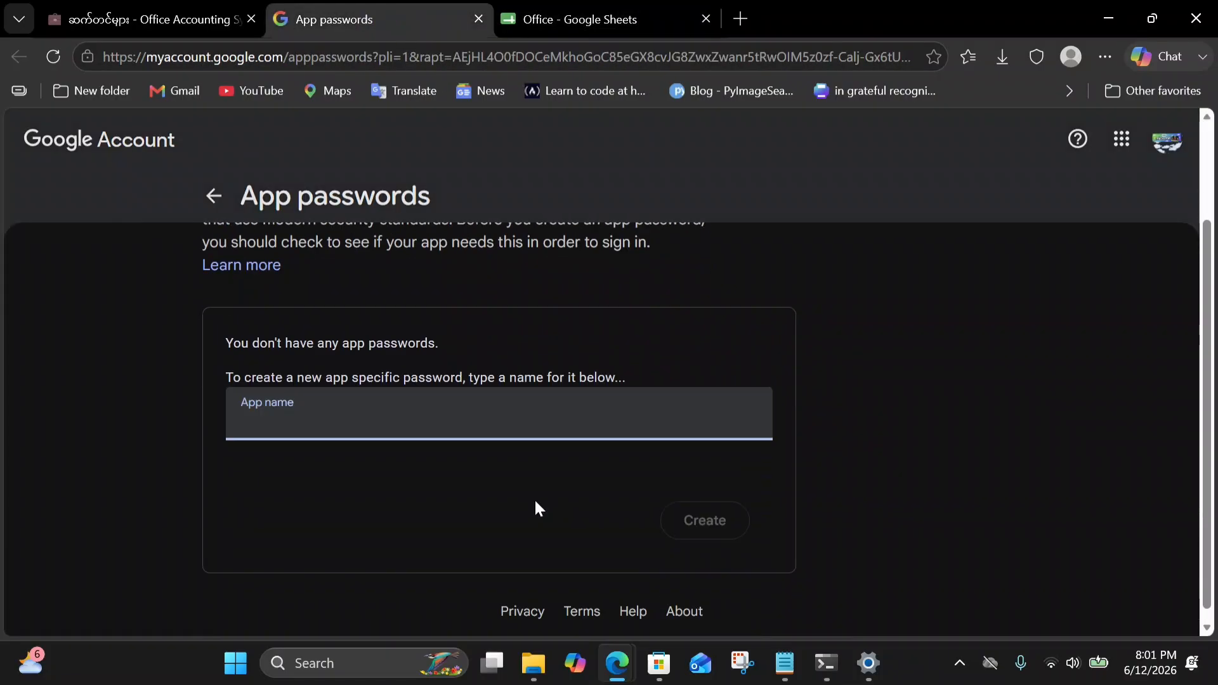
left_click(320, 414)
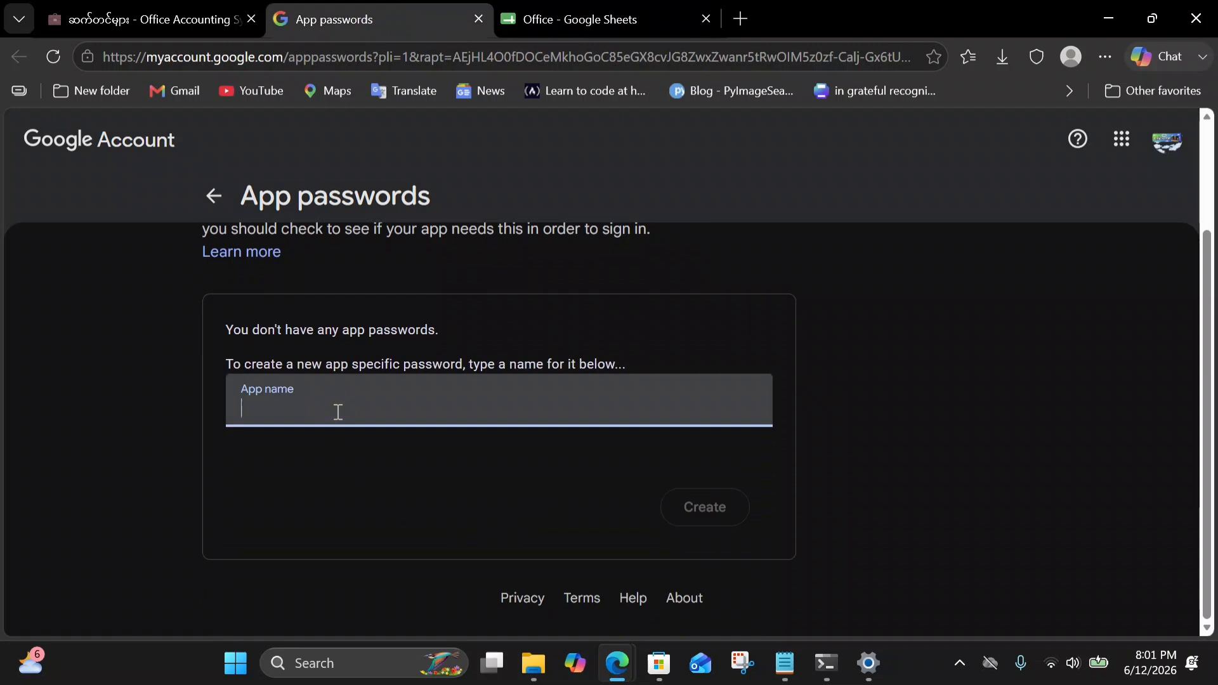
type("Office")
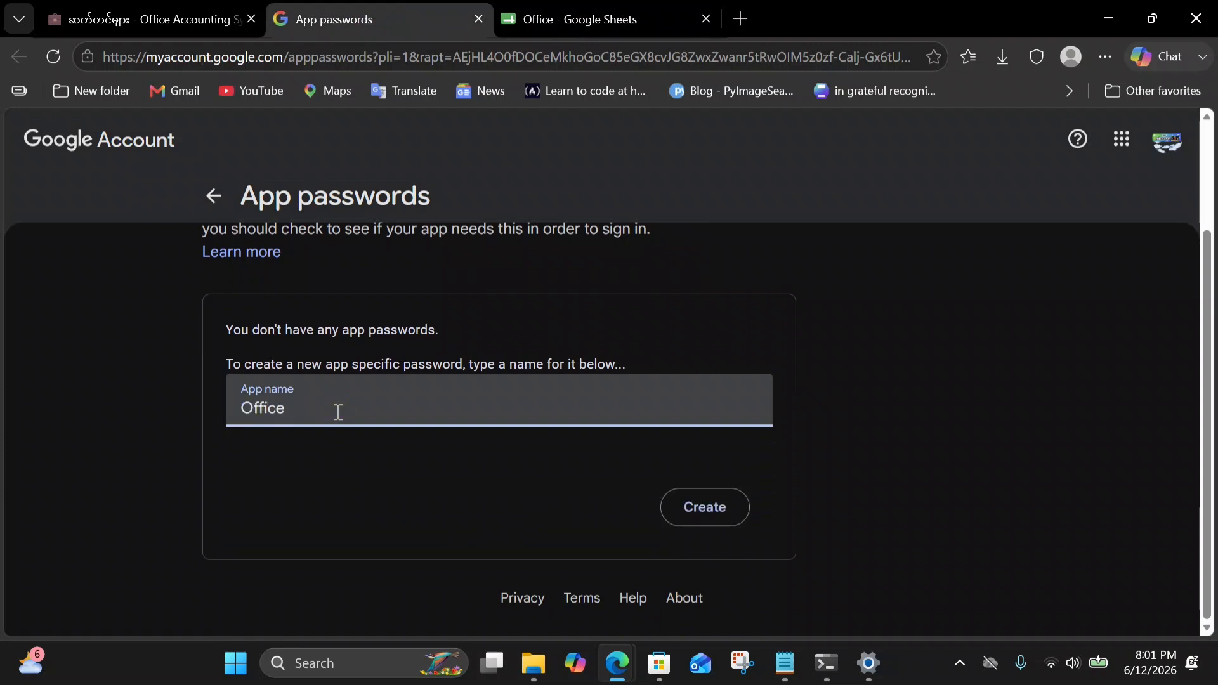
left_click(691, 509)
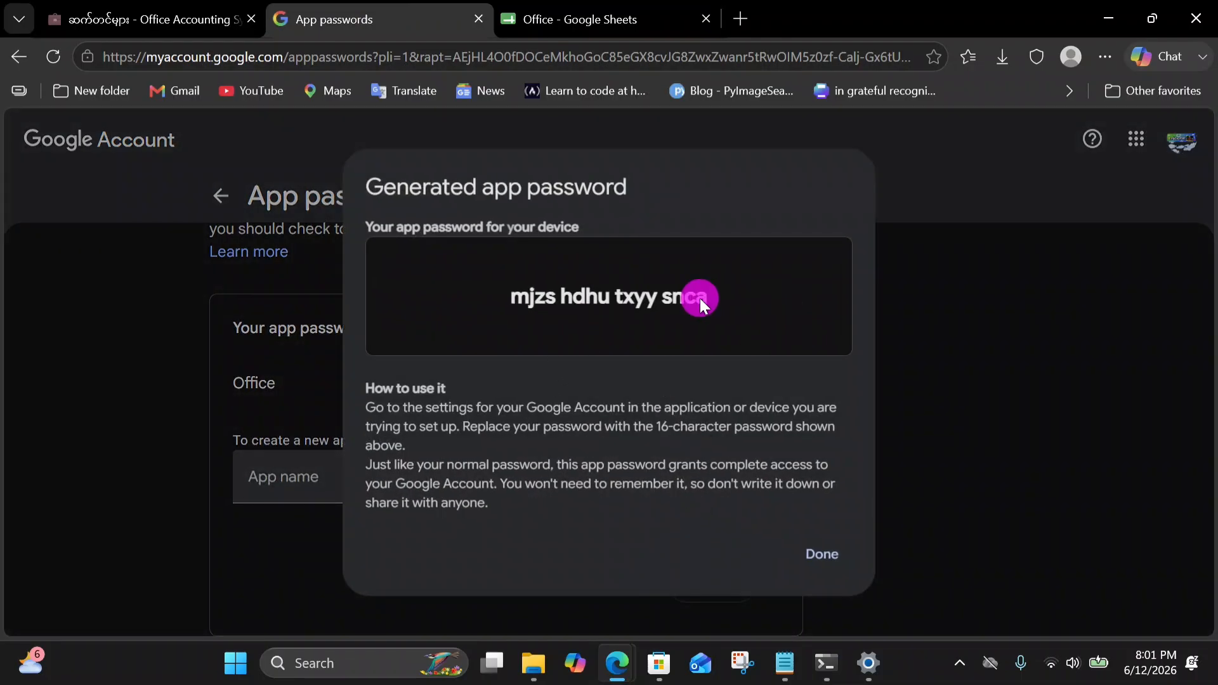
left_click_drag(700, 299, 486, 303)
key("ctrl+c")
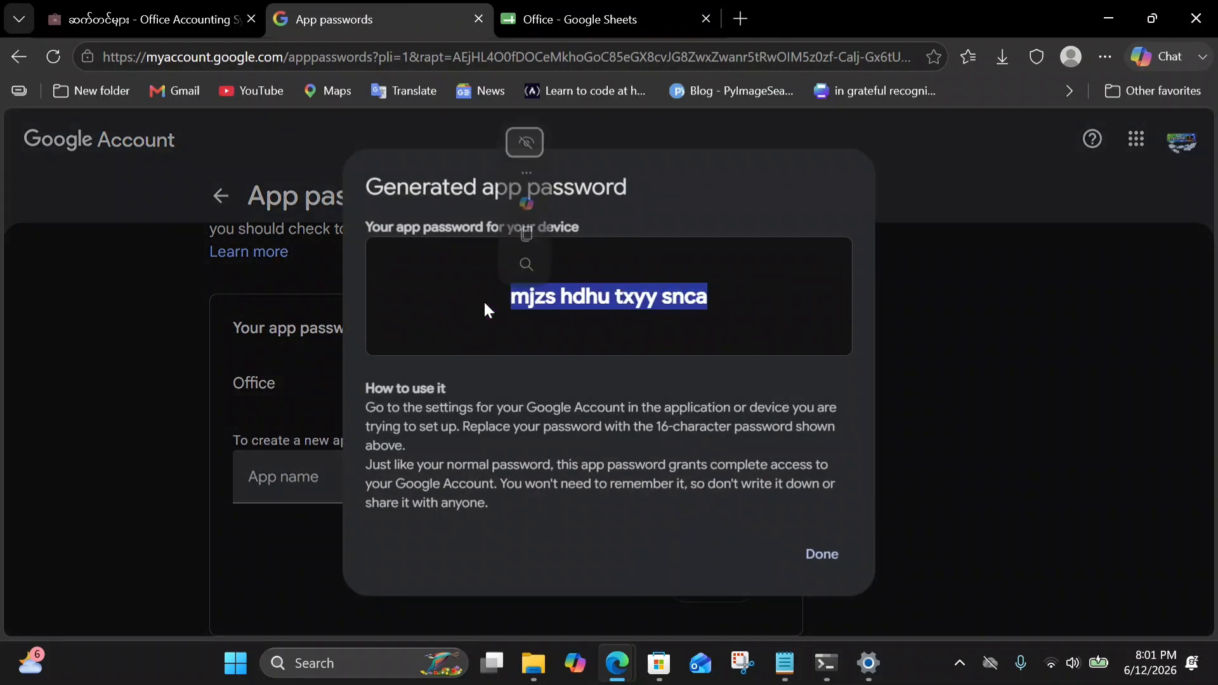
- Paste the app password into Notepad on a new line below the spreadsheet URL
left_click(785, 663)
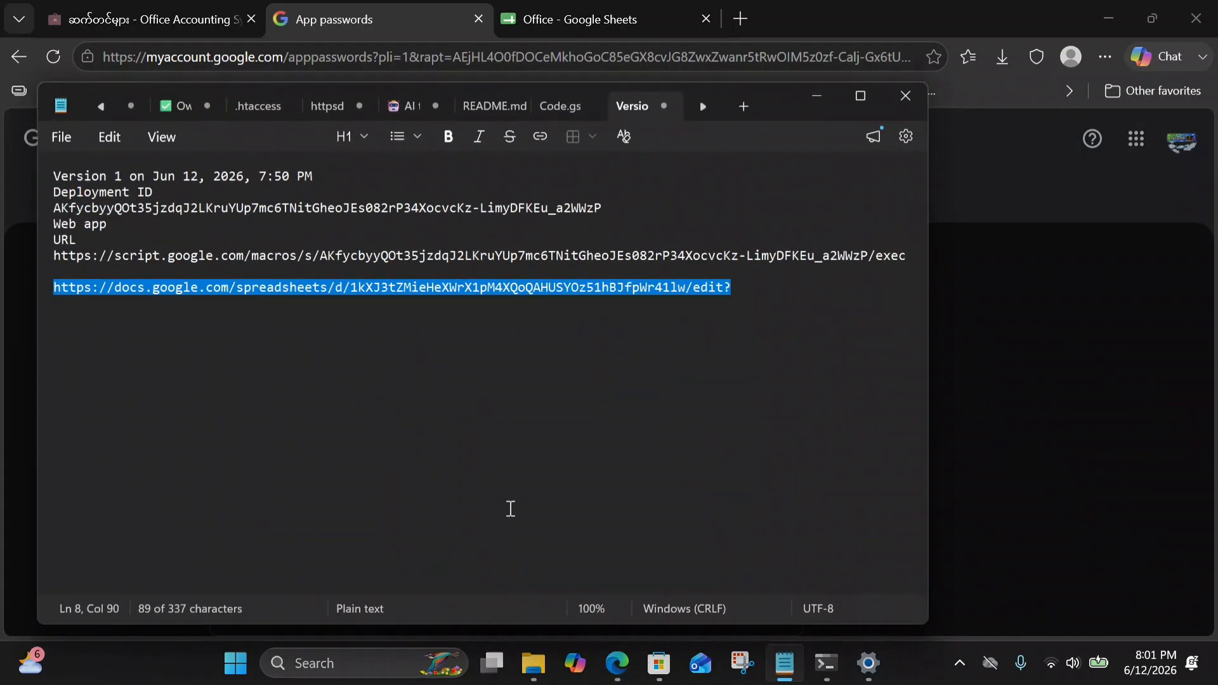
left_click(762, 302)
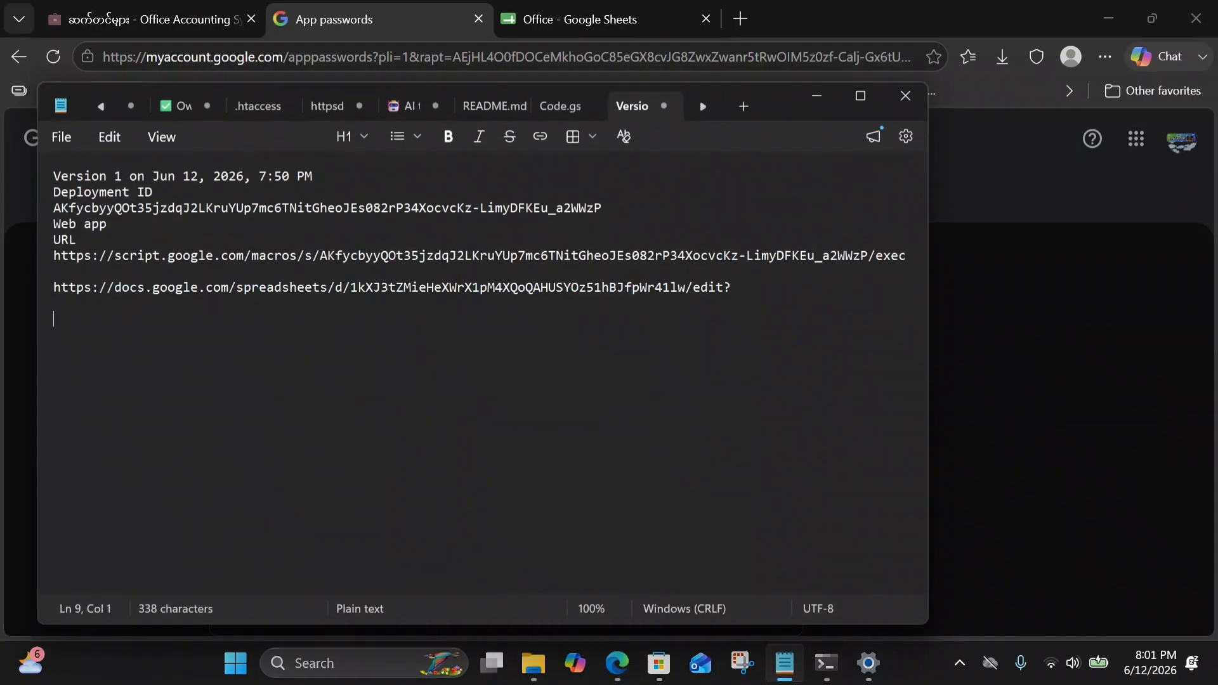
key("Return")
key("ctrl+v")
- Dismiss the generated-password dialog, return to Security & sign-in, then go back to Office Accounting
left_click(816, 95)
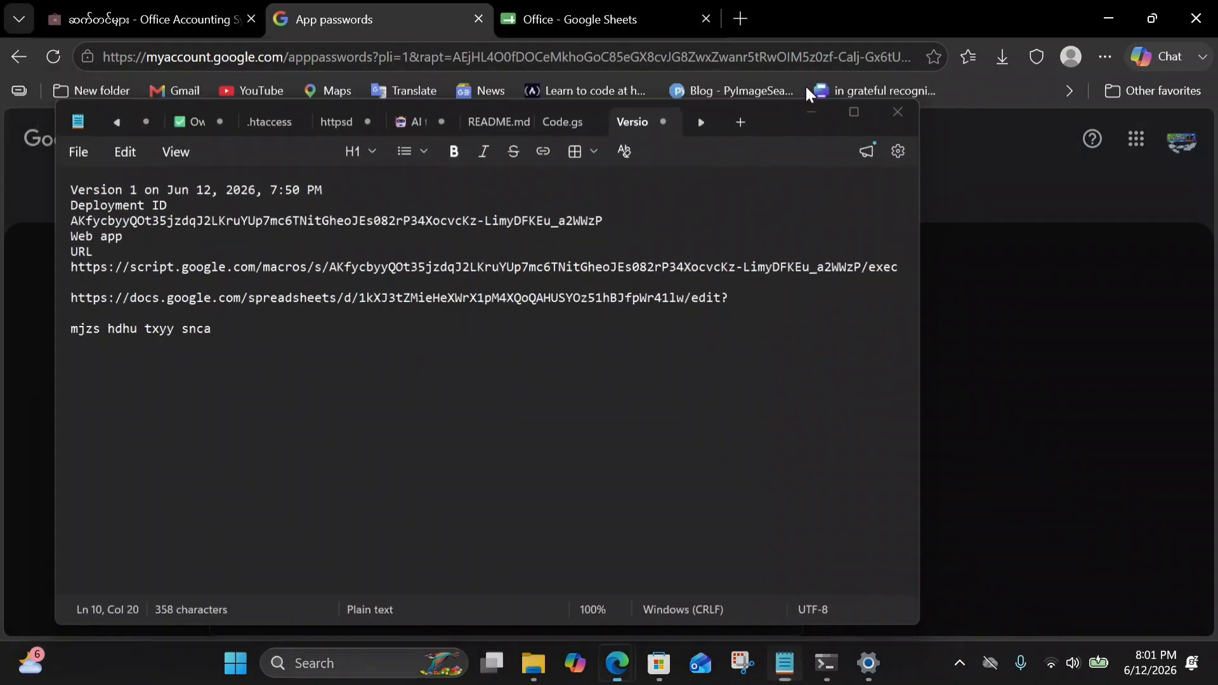
left_click(818, 553)
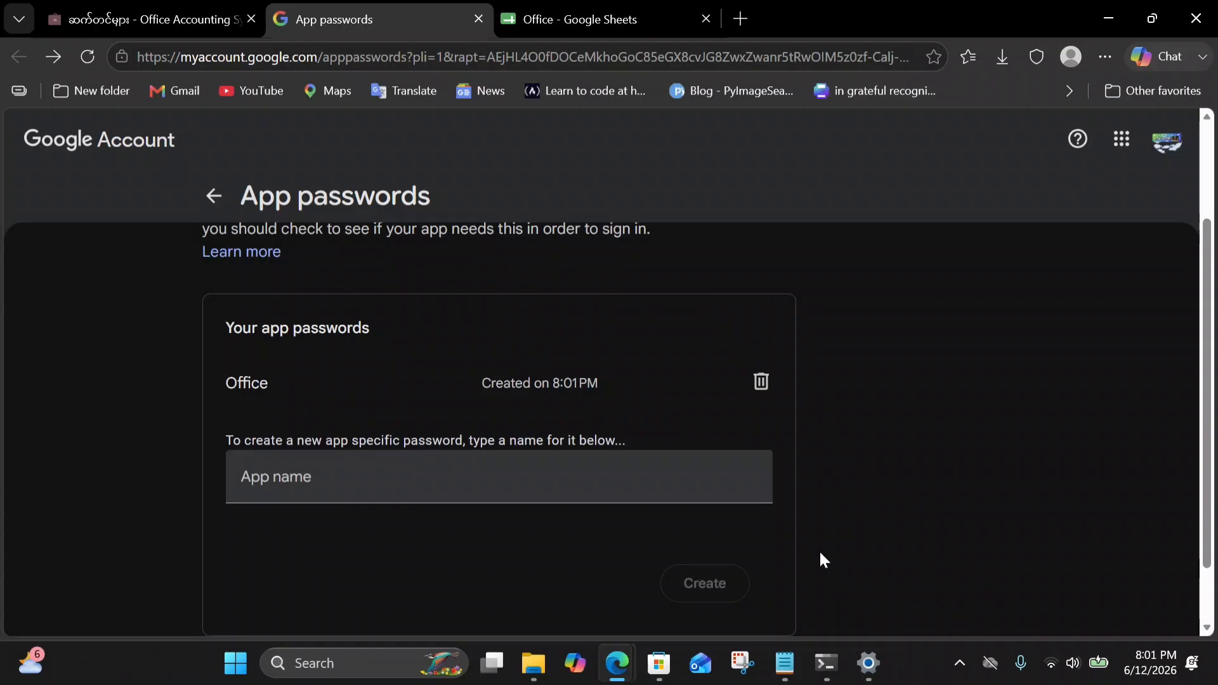
left_click(425, 485)
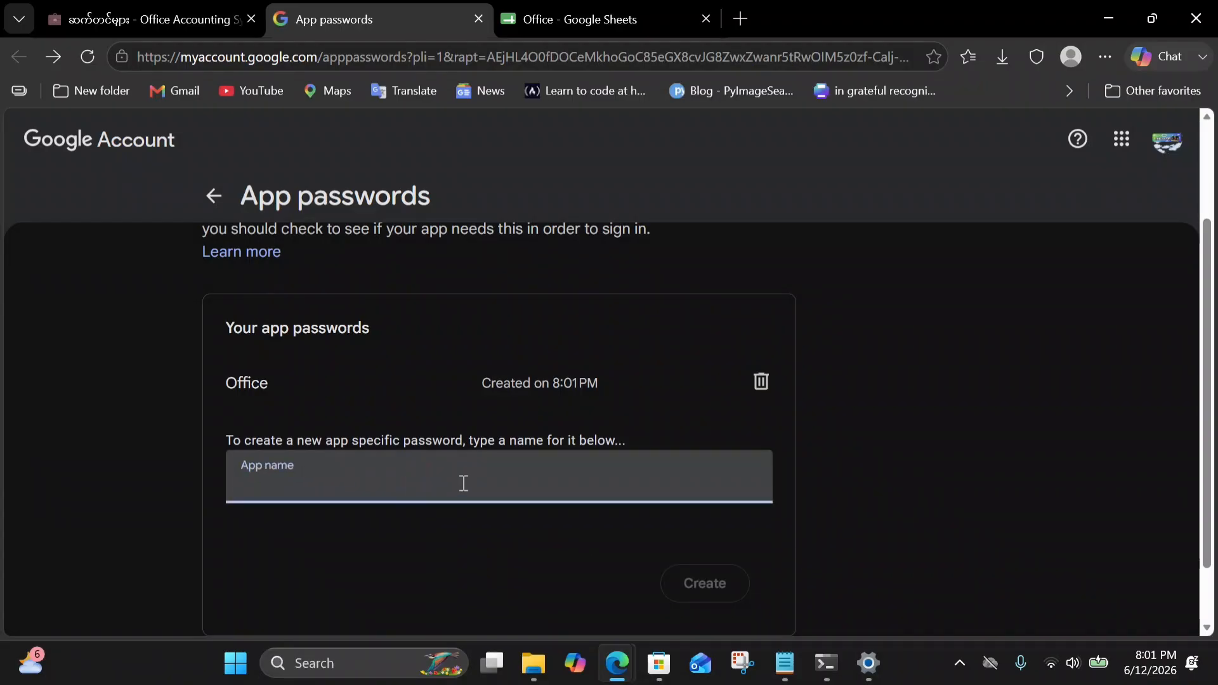
scroll(519, 405, "up", 2)
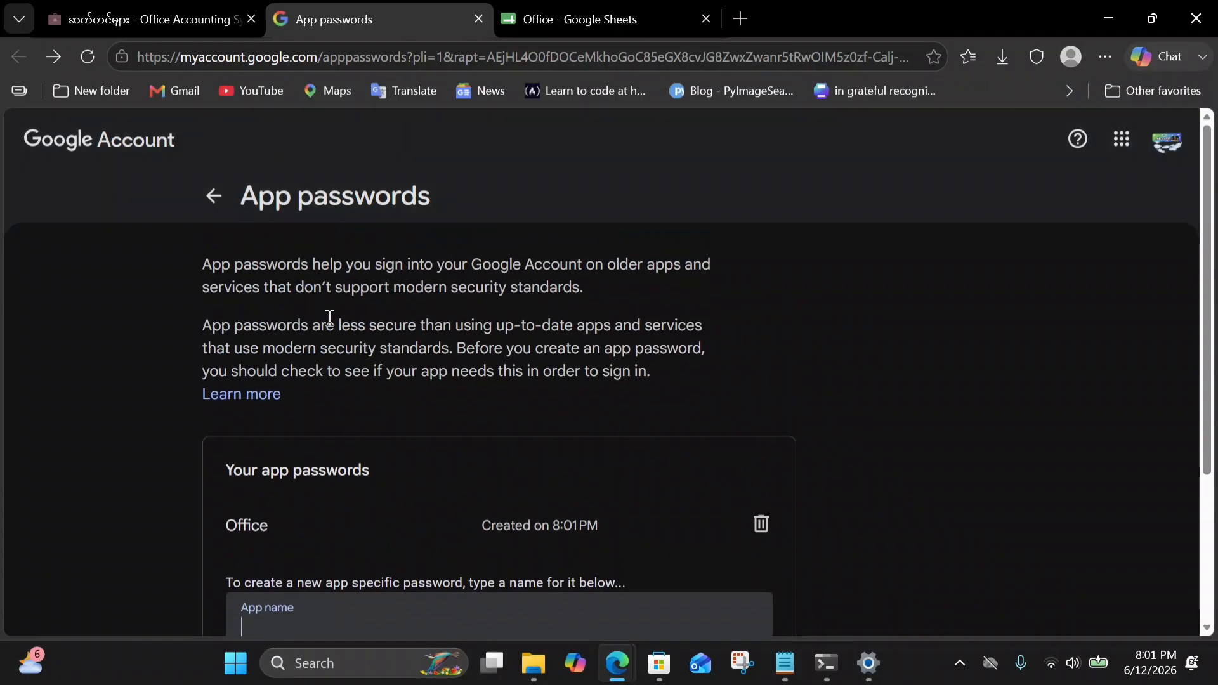
left_click(220, 199)
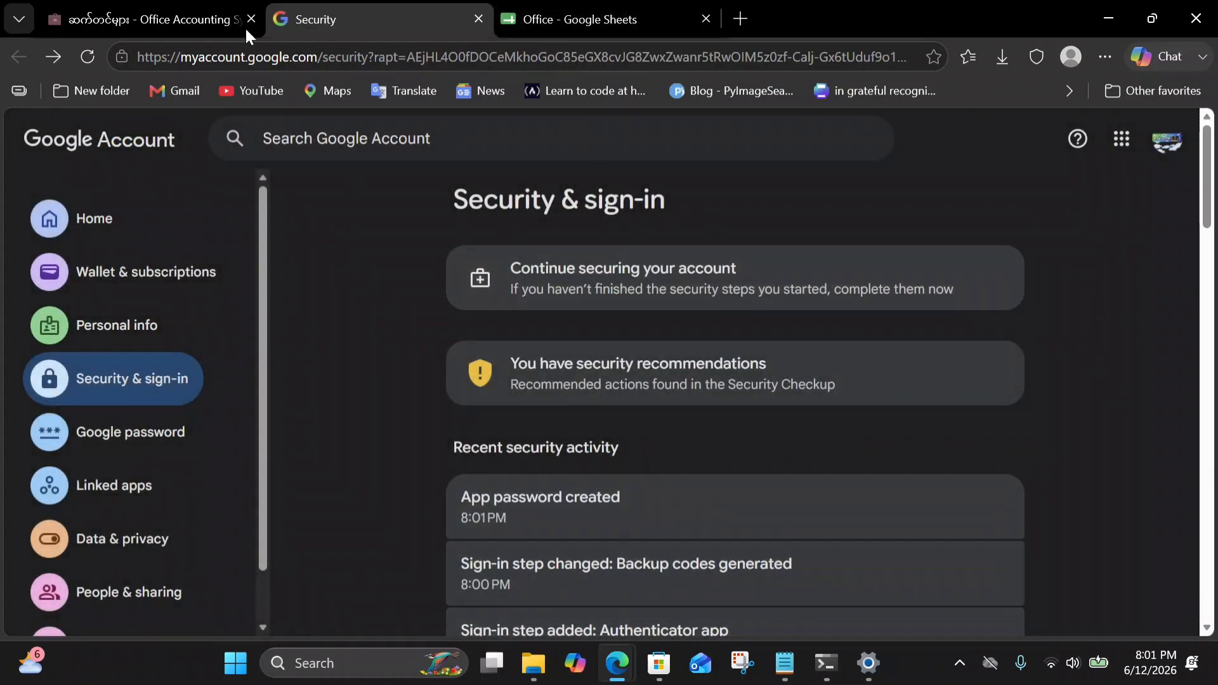
left_click(203, 9)
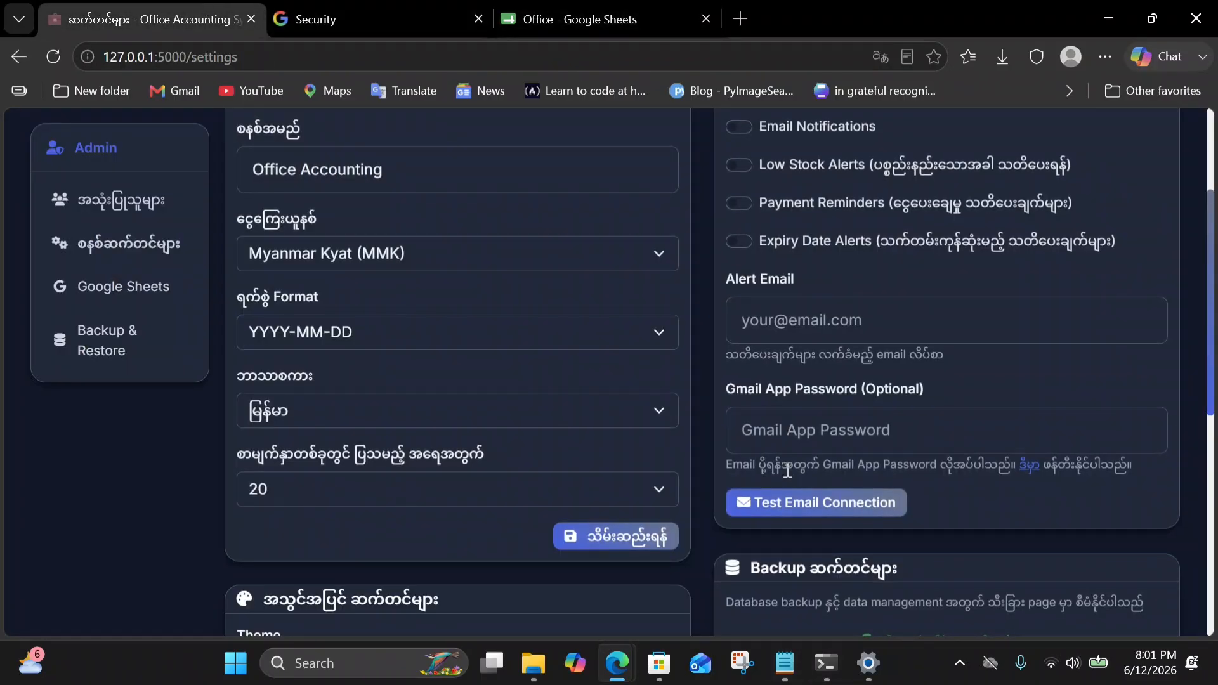
- Copy the saved app password from Notepad into the Gmail App Password field
left_click(789, 435)
left_click(785, 663)
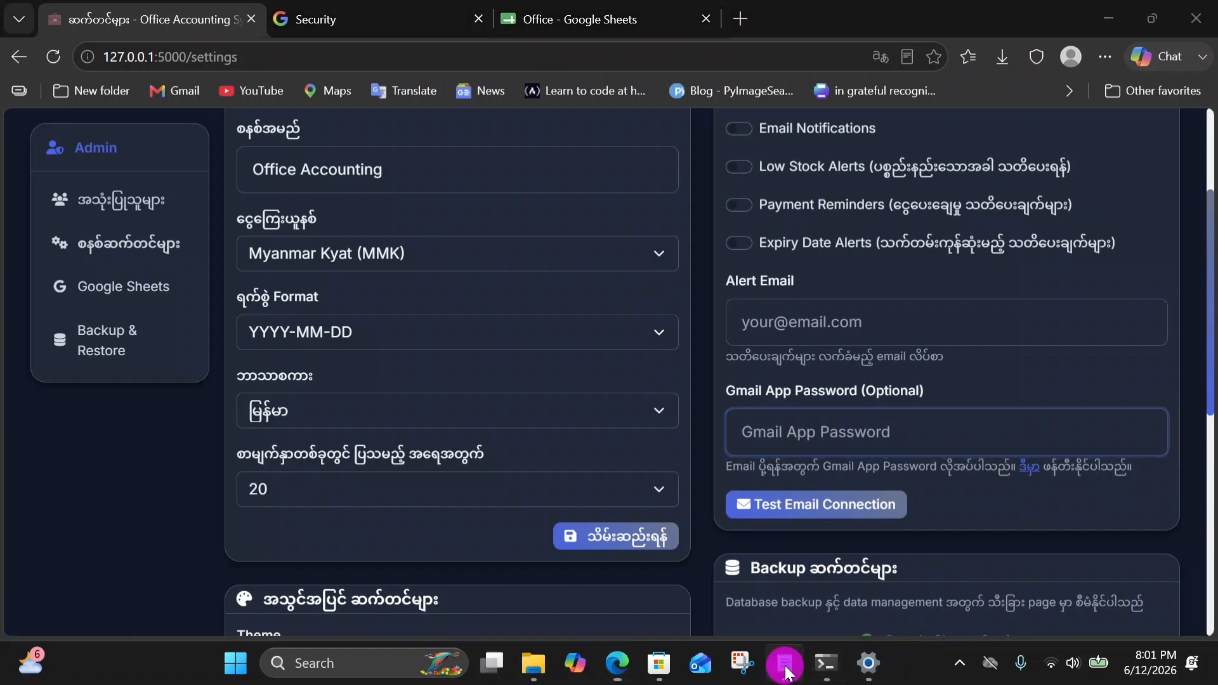
left_click_drag(201, 319, 57, 319)
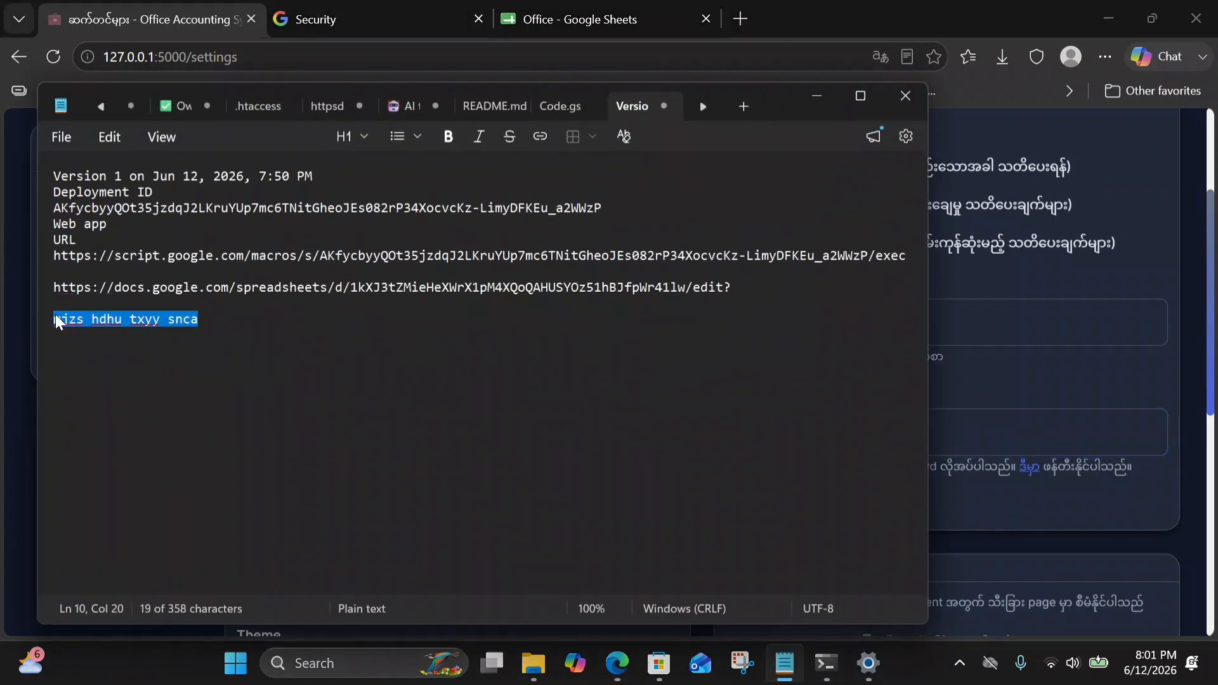
key("ctrl+c")
left_click(1028, 435)
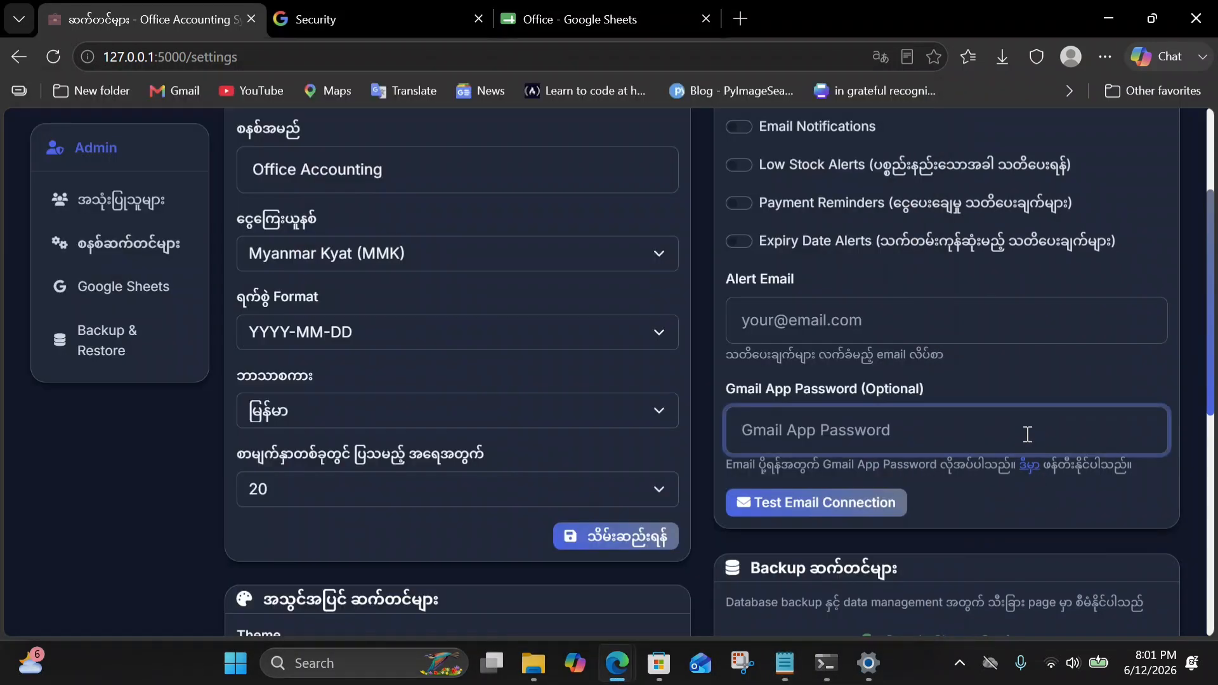
key("ctrl+v")
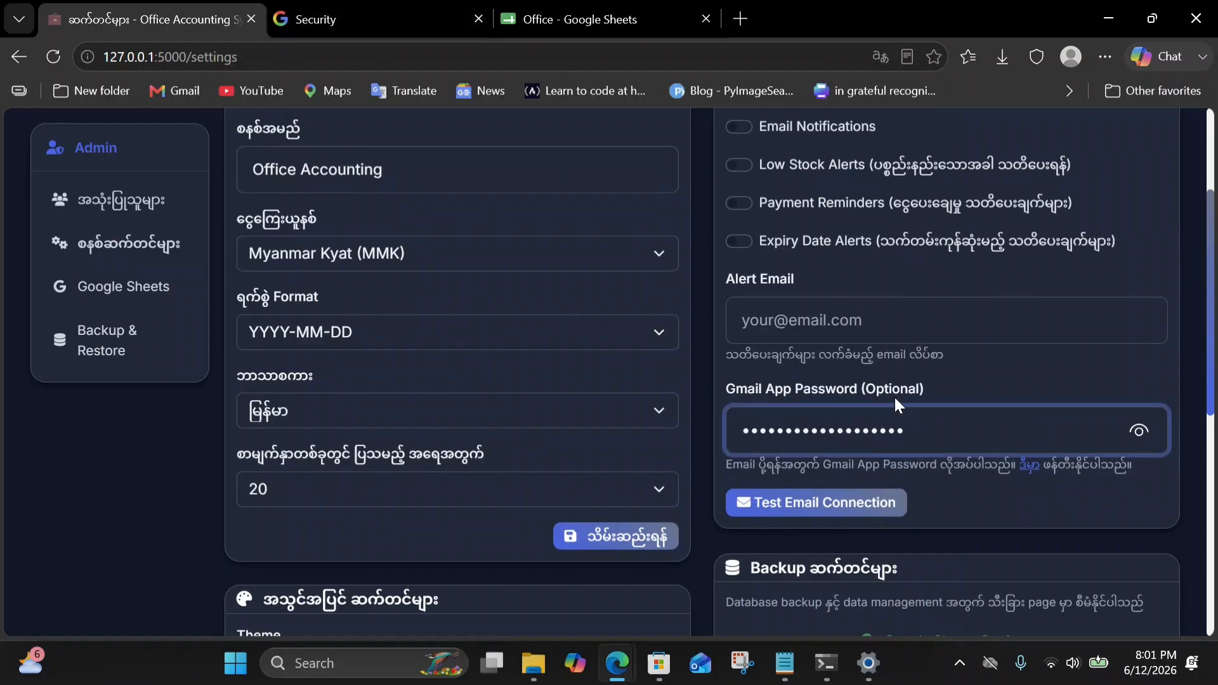
- Leave Low Stock Alerts and Email Notifications switched off after toggling them on
scroll(789, 315, "up", 3)
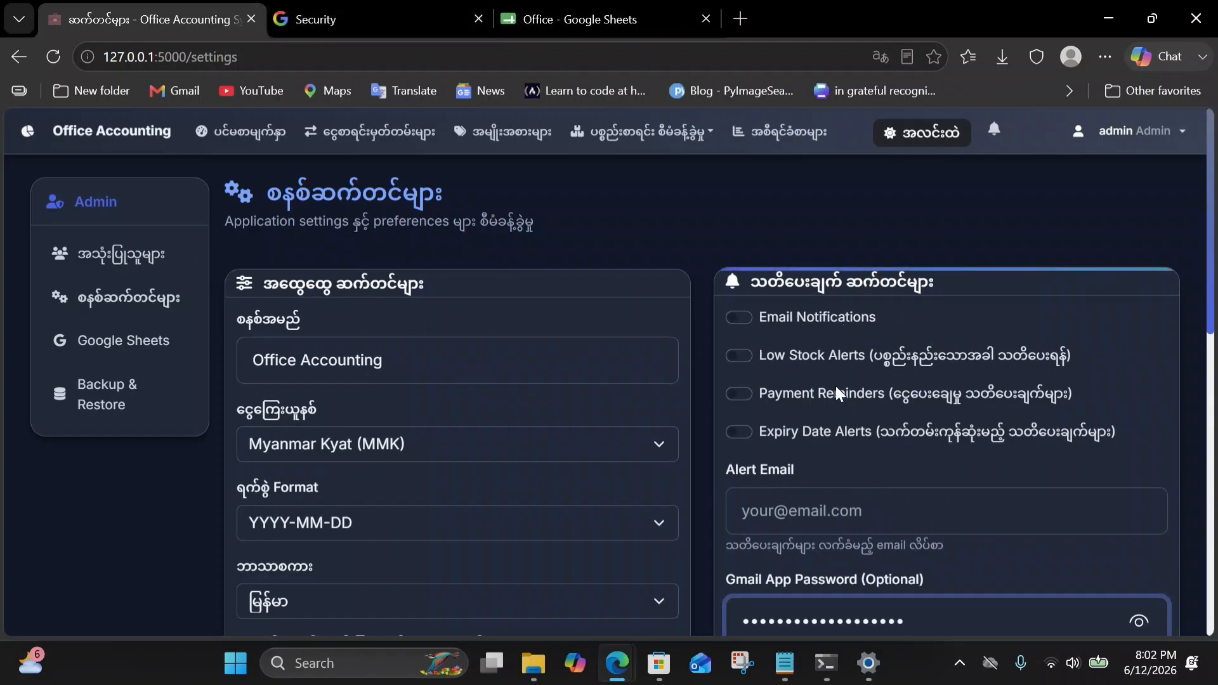
scroll(831, 386, "down", 3)
scroll(777, 325, "up", 3)
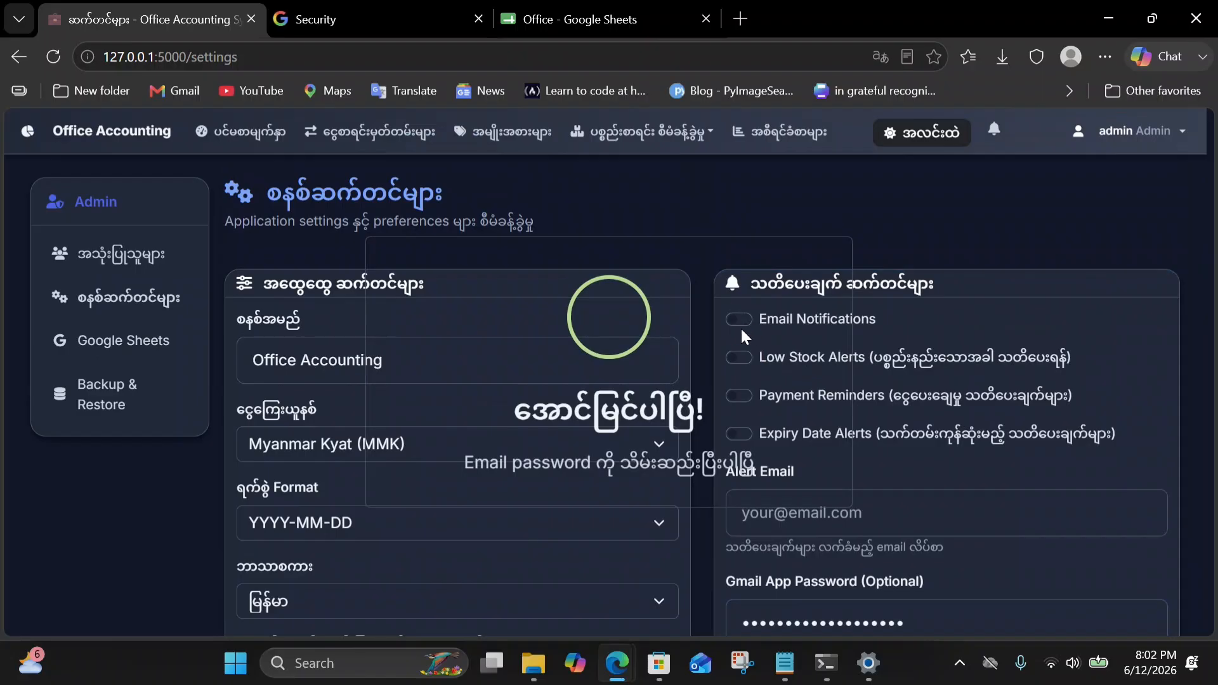
left_click(741, 355)
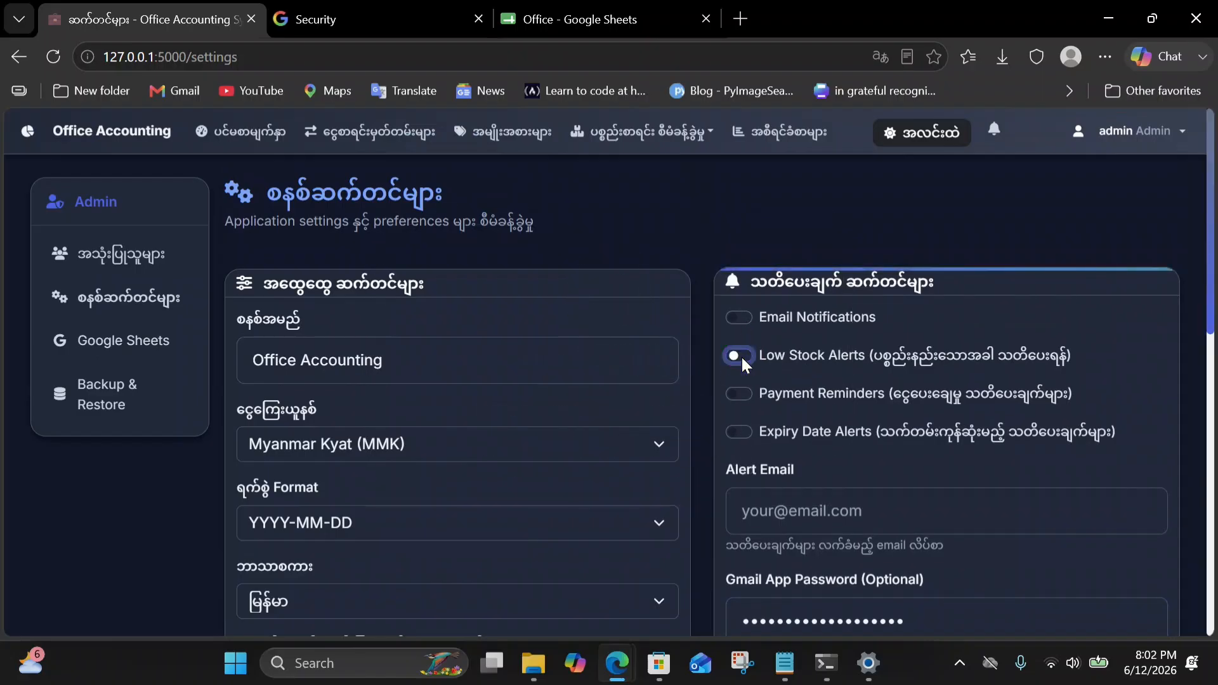
left_click(741, 321)
left_click(742, 321)
left_click(740, 354)
- Begin typing the alert email address in the Alert Email field
scroll(771, 383, "down", 3)
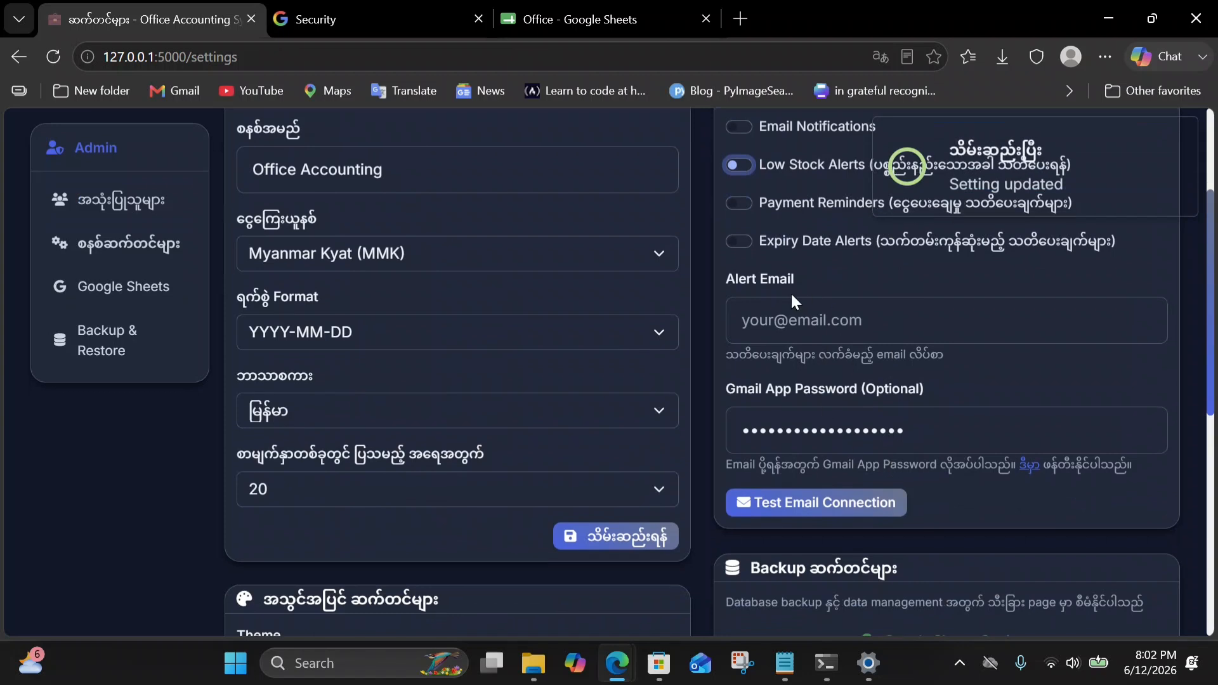
left_click(835, 330)
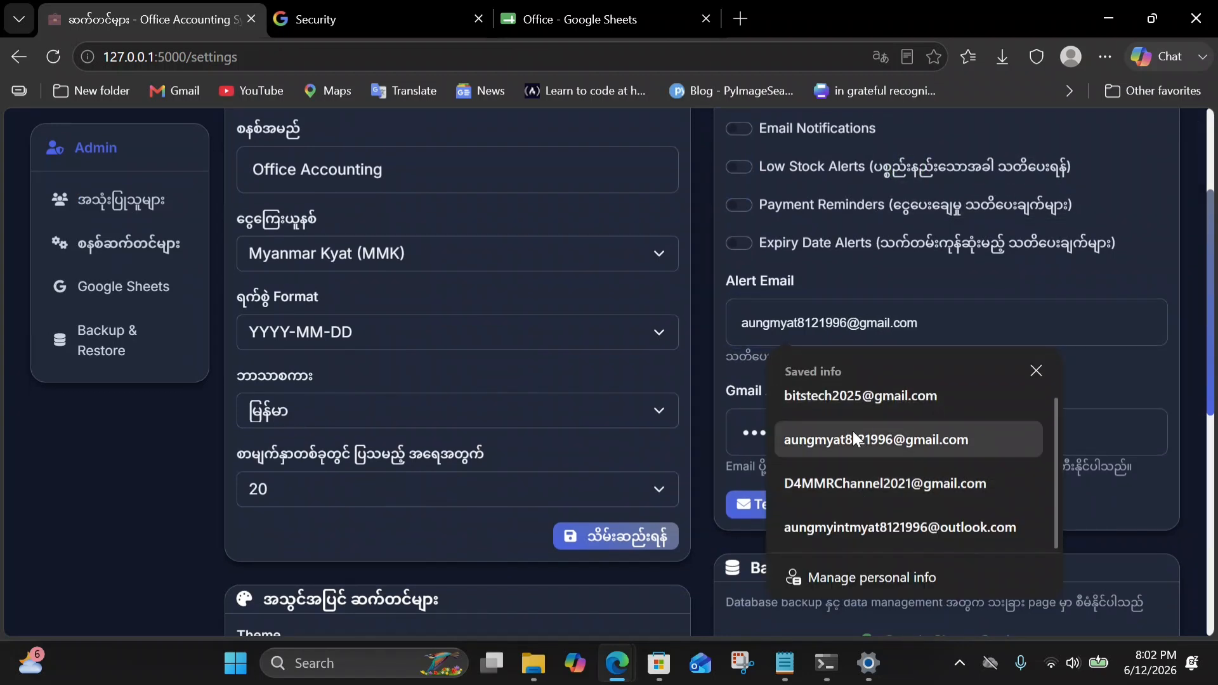
type("mic")
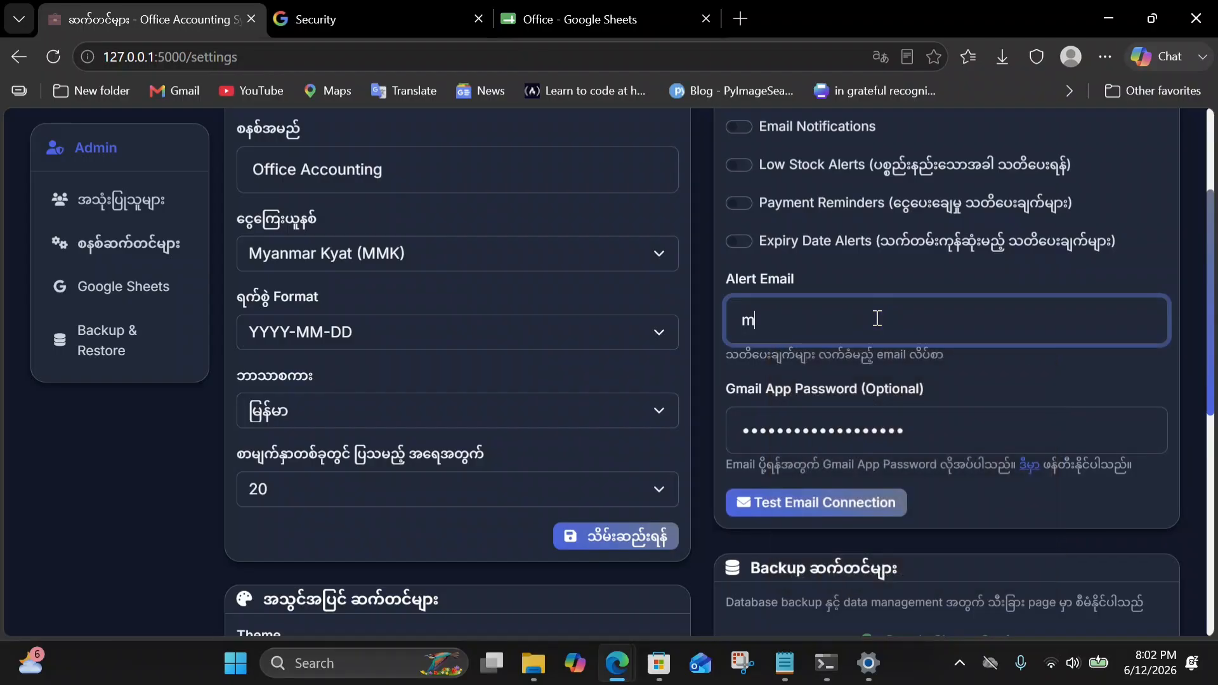
type("ro")
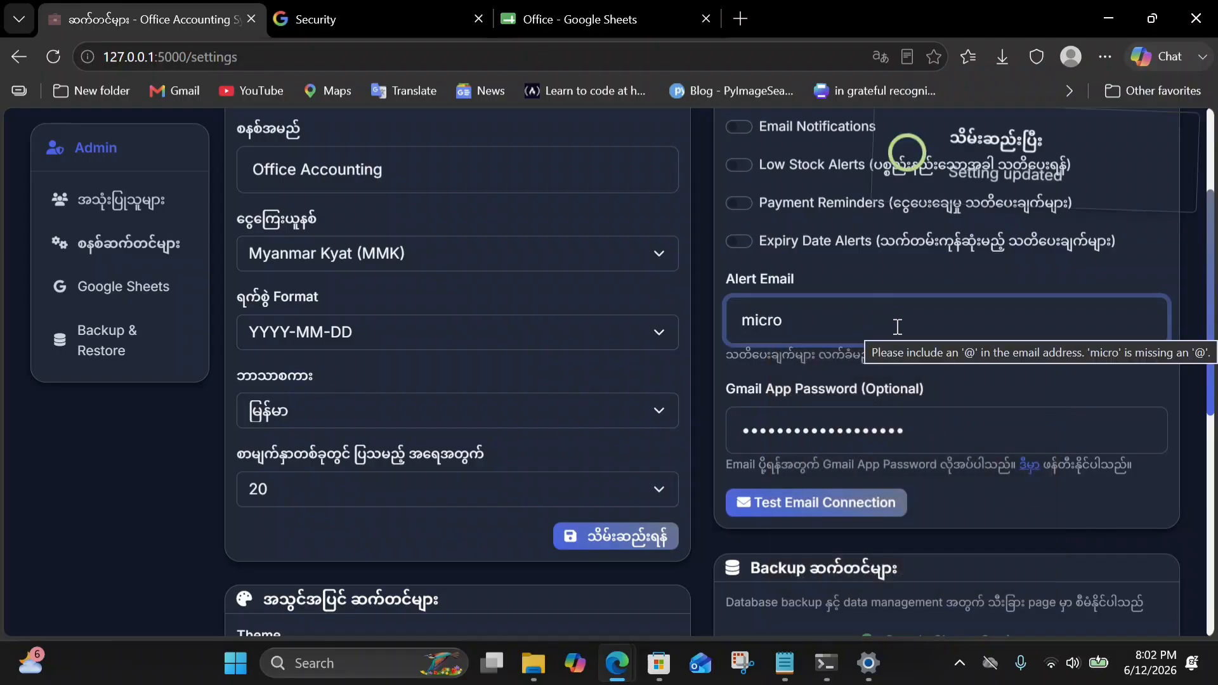
type("bits")
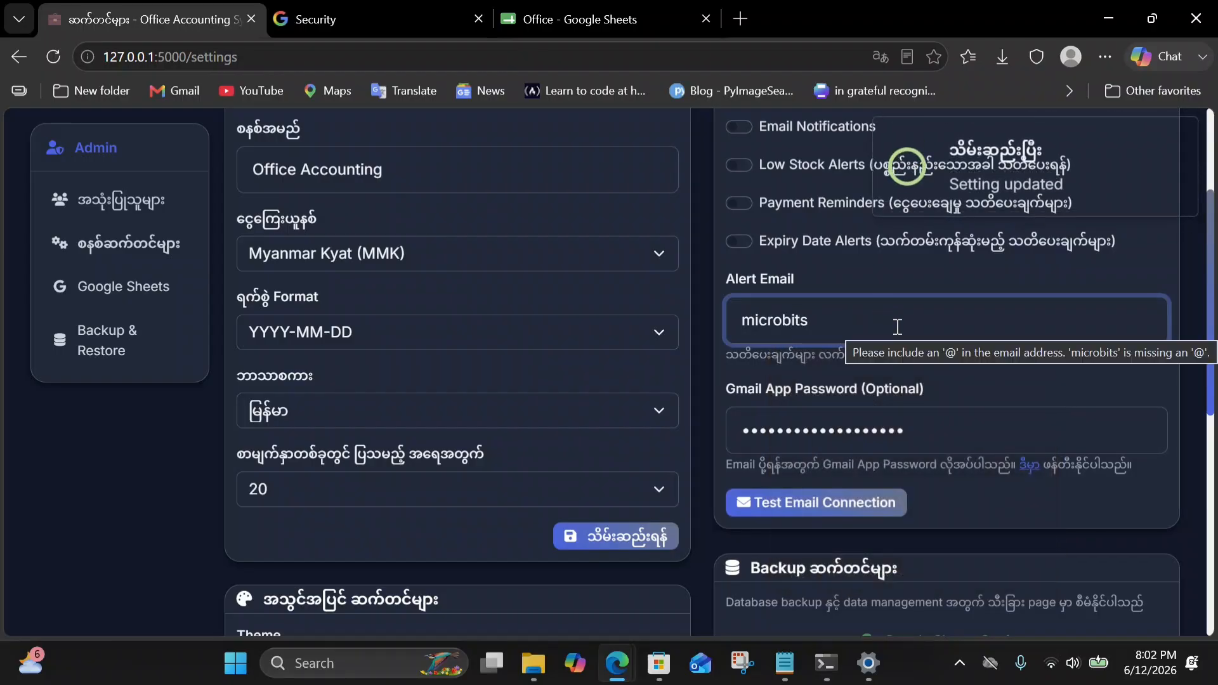
- Copy the signed-in Google account's e-mail address and paste it into the Alert Email field
left_click(427, 5)
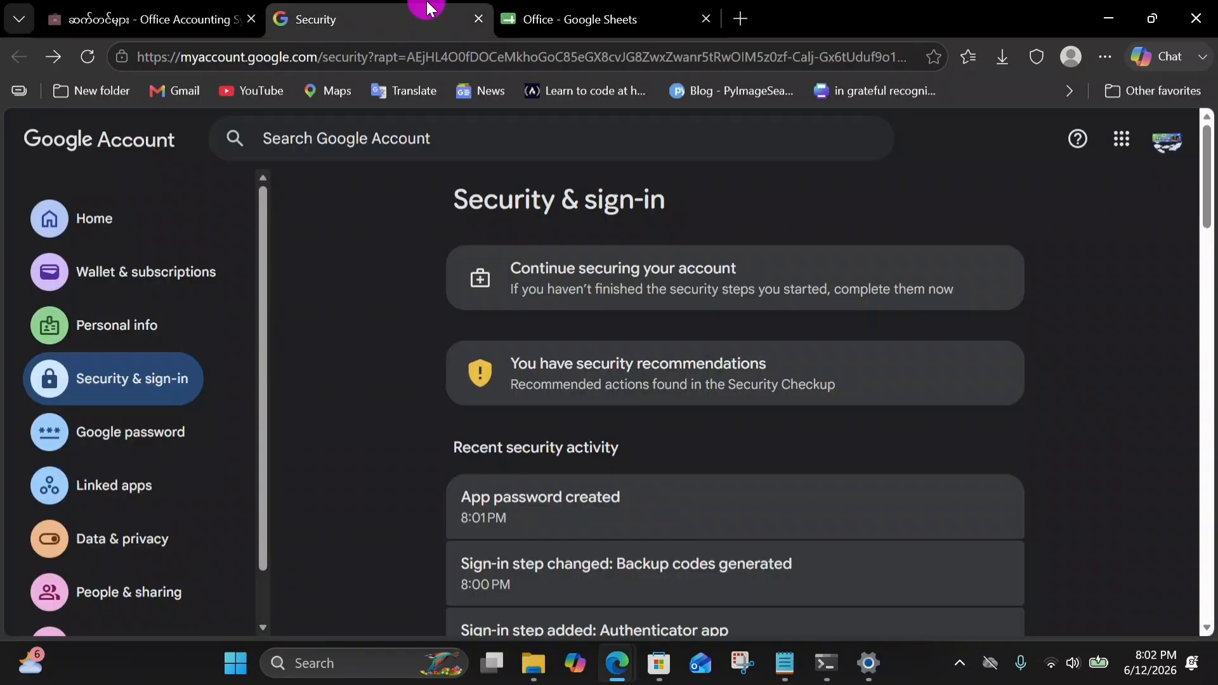
left_click(1165, 143)
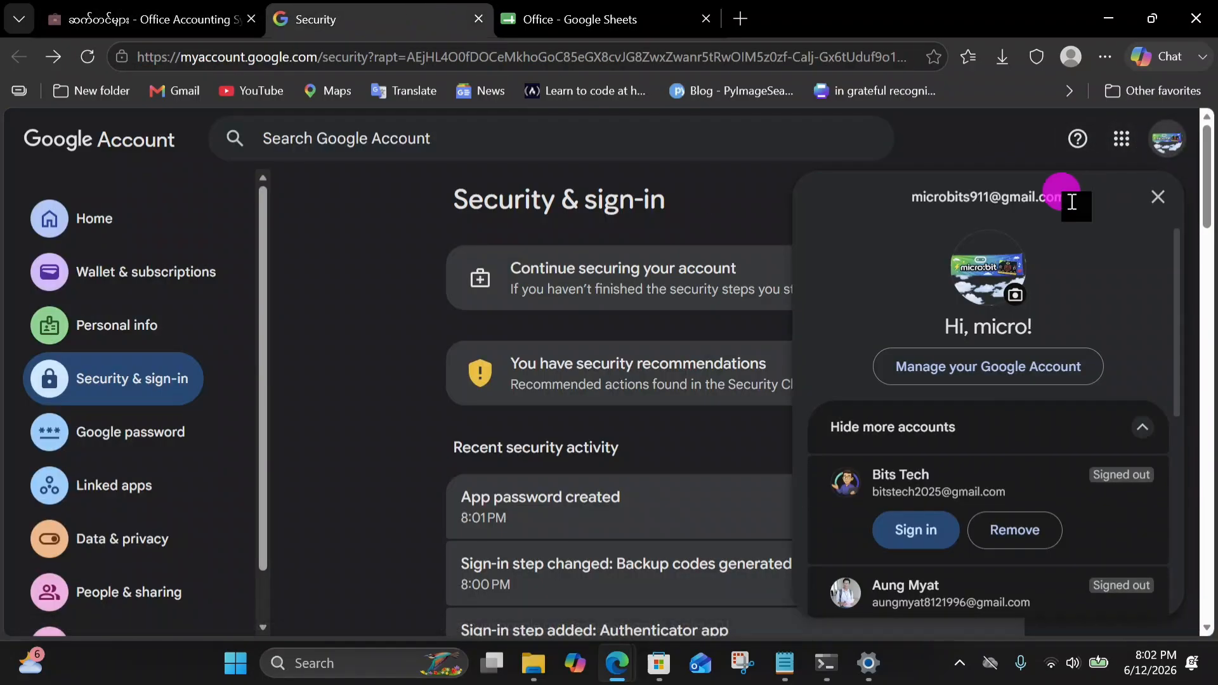
left_click_drag(1072, 198, 905, 198)
key("ctrl+c")
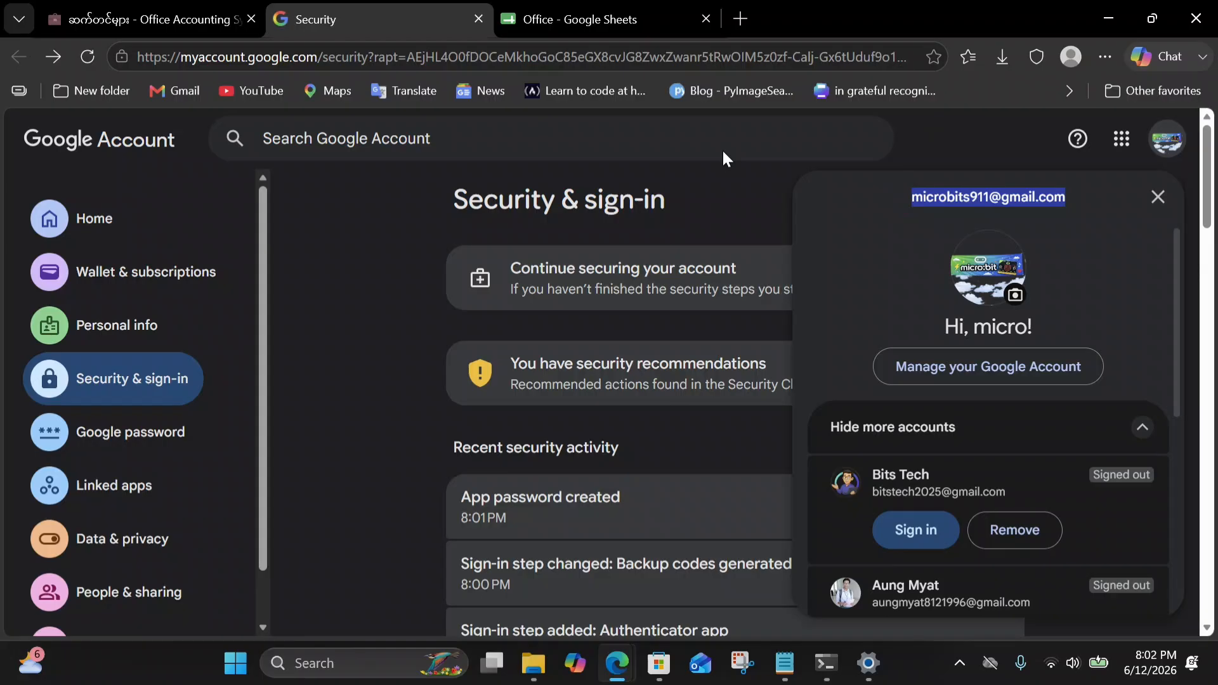
left_click(196, 7)
key("ctrl+a")
key("ctrl+v")
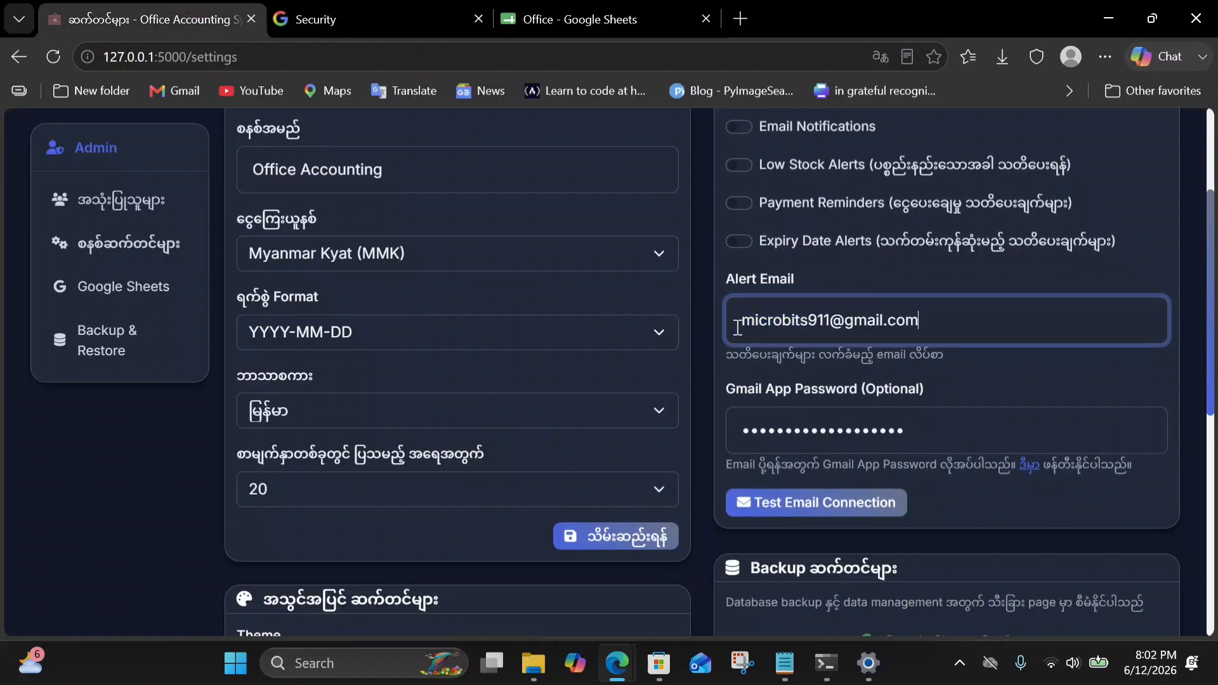
- Save the alert email, send a test email, and dismiss the success message
left_click(882, 507)
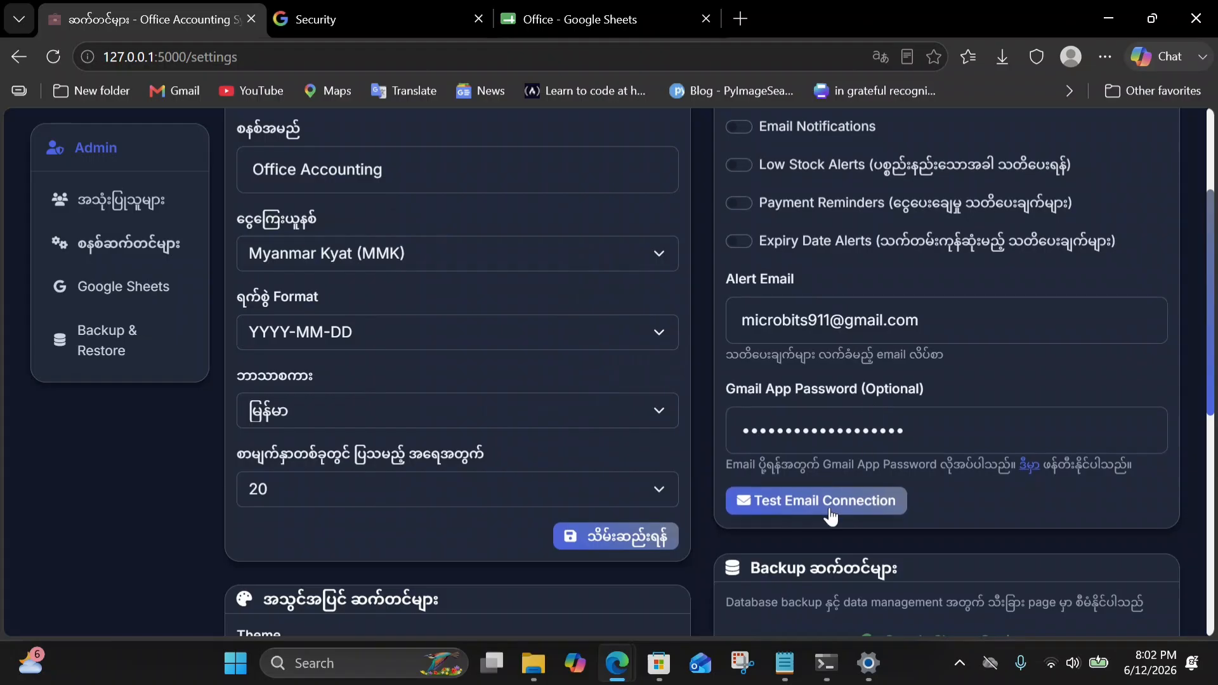
left_click(821, 499)
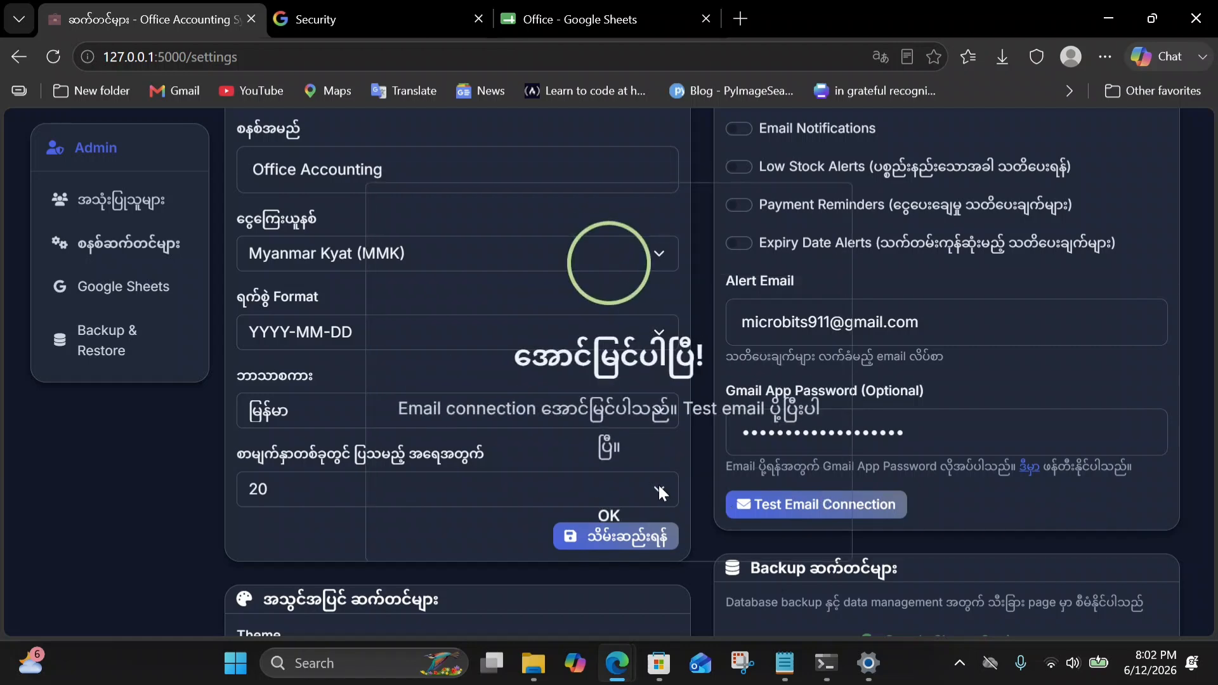
left_click(608, 516)
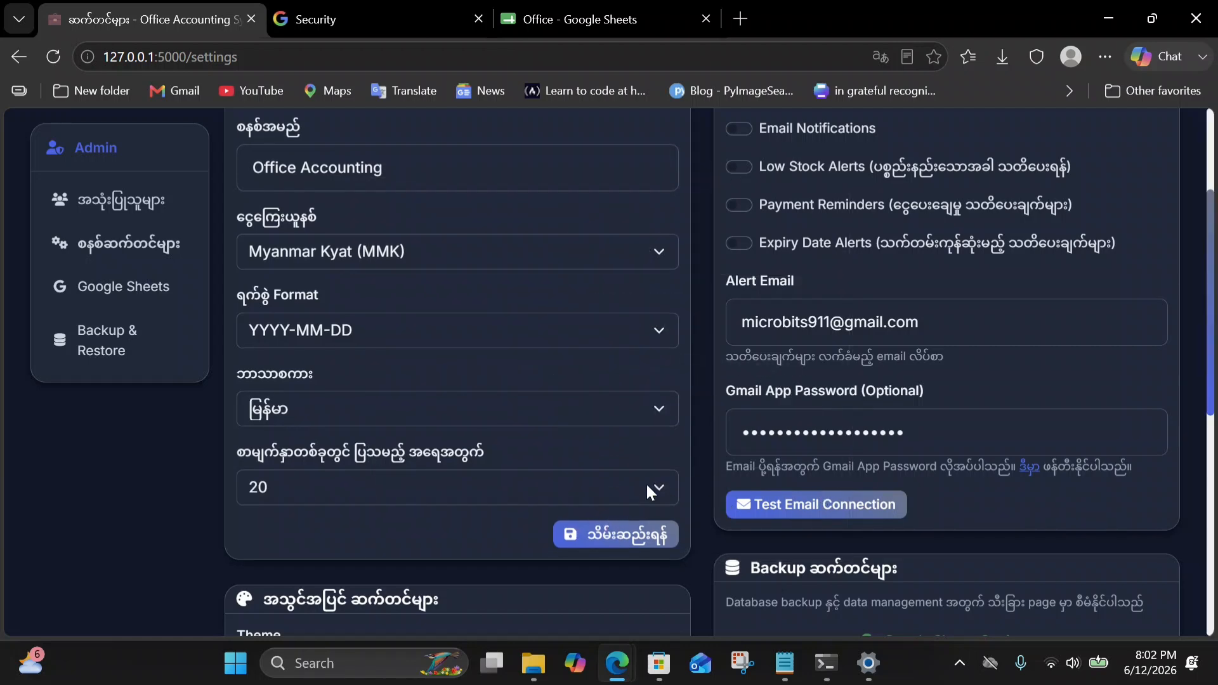
scroll(761, 444, "up", 1)
scroll(829, 442, "up", 2)
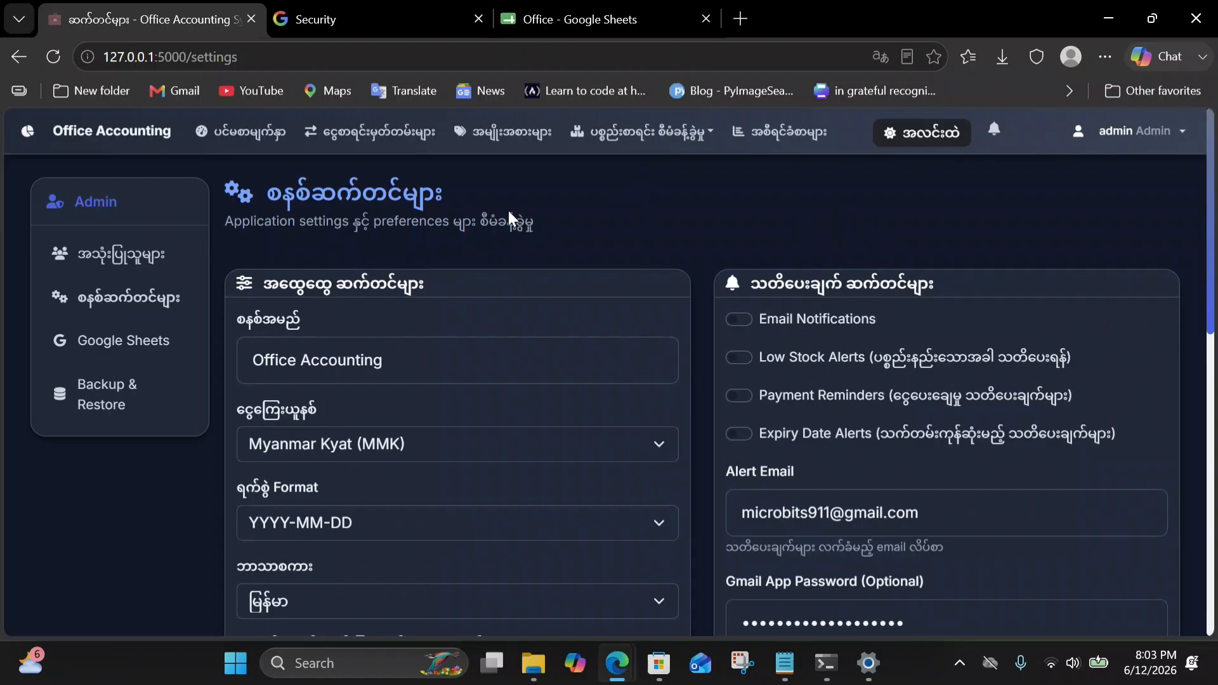
left_click(311, 18)
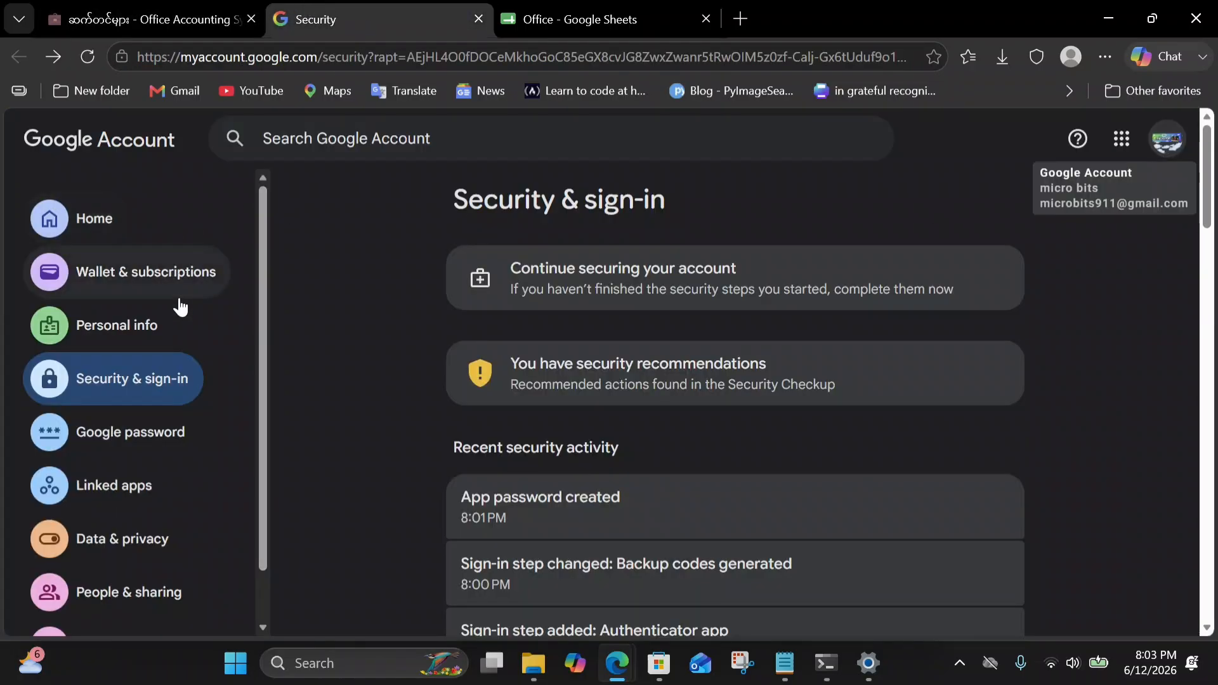
- Open the 'Test Email - Office Accounting System' message in Gmail, then return to the settings
left_click(173, 93)
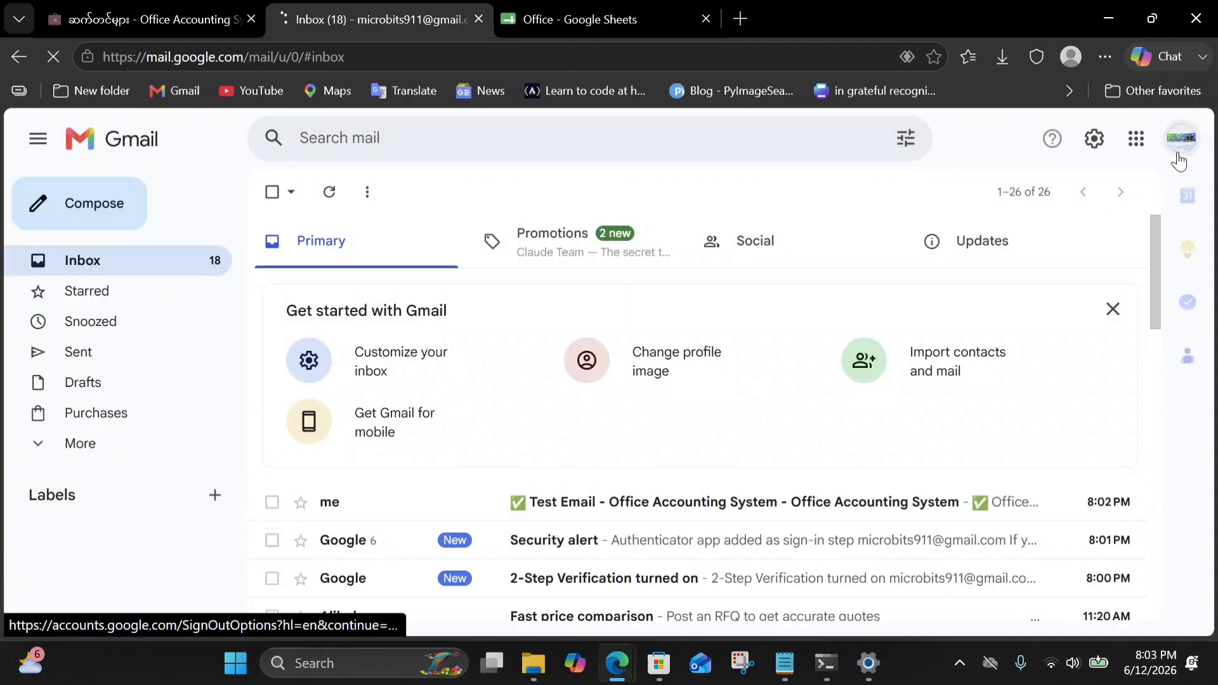
scroll(711, 457, "down", 3)
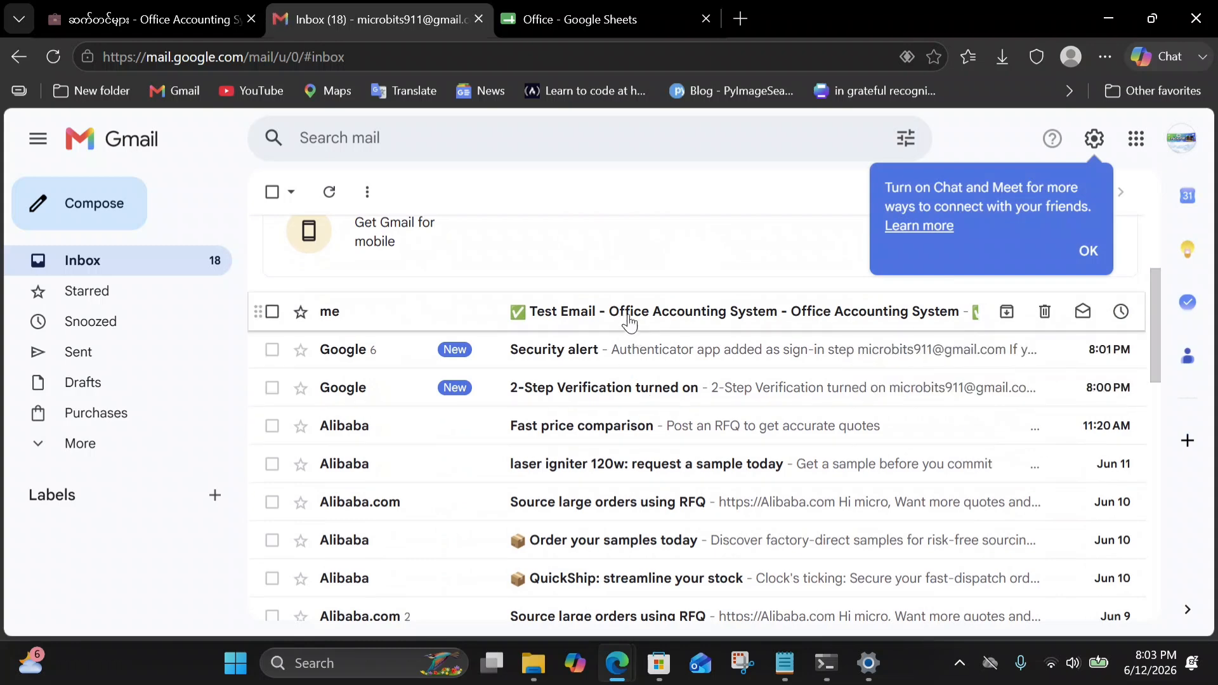
left_click(628, 317)
scroll(457, 402, "down", 3)
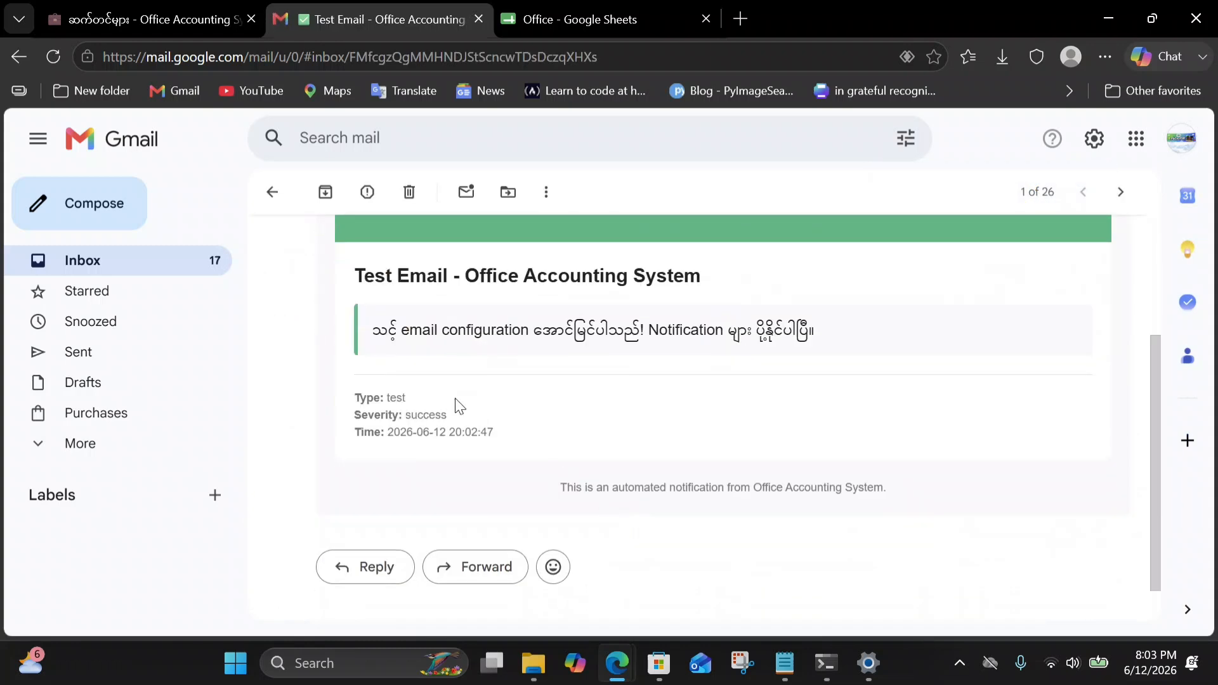
scroll(881, 470, "up", 3)
left_click_drag(846, 522, 337, 448)
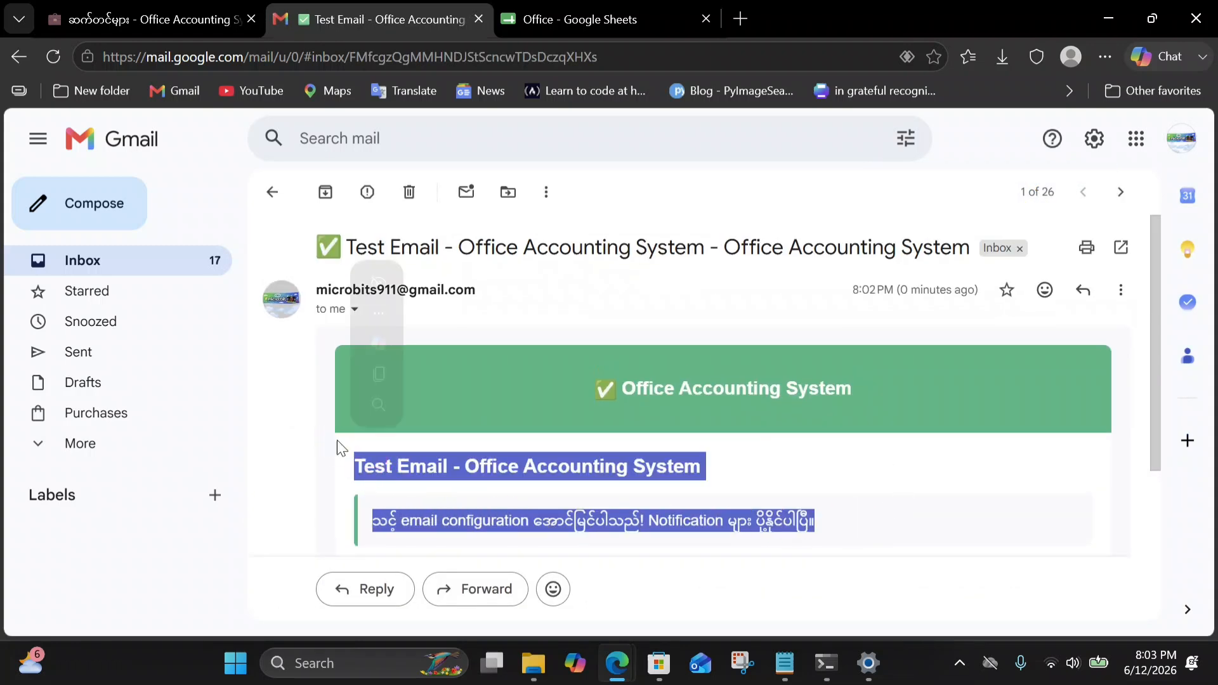
left_click(939, 498)
scroll(935, 508, "down", 3)
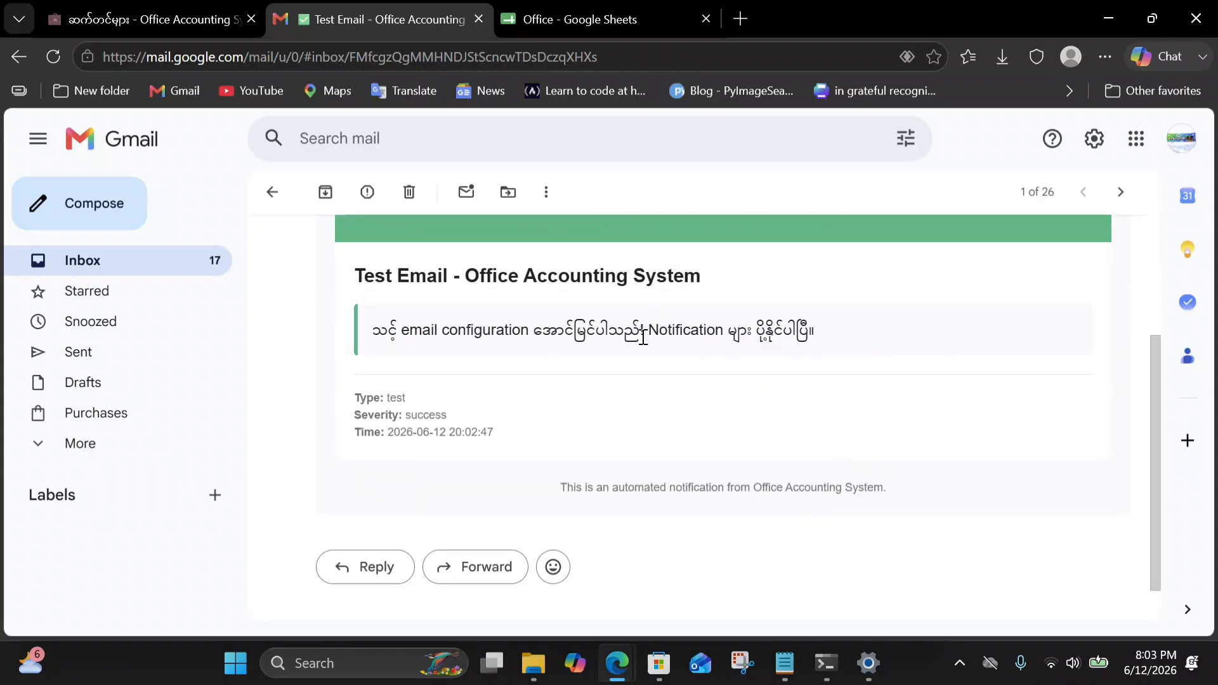
left_click(181, 21)
scroll(844, 472, "down", 3)
- Go to the dashboard, check the Users sheet in Google Sheets, and return to the dashboard
scroll(838, 472, "up", 3)
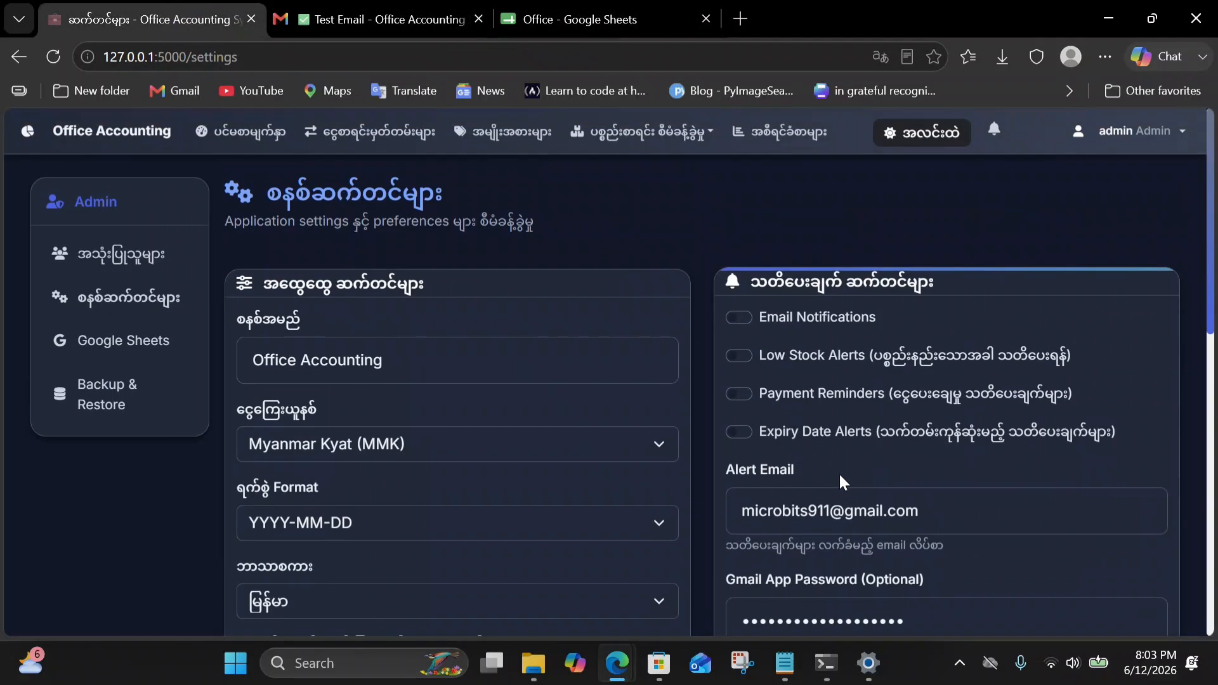
scroll(417, 340, "down", 5)
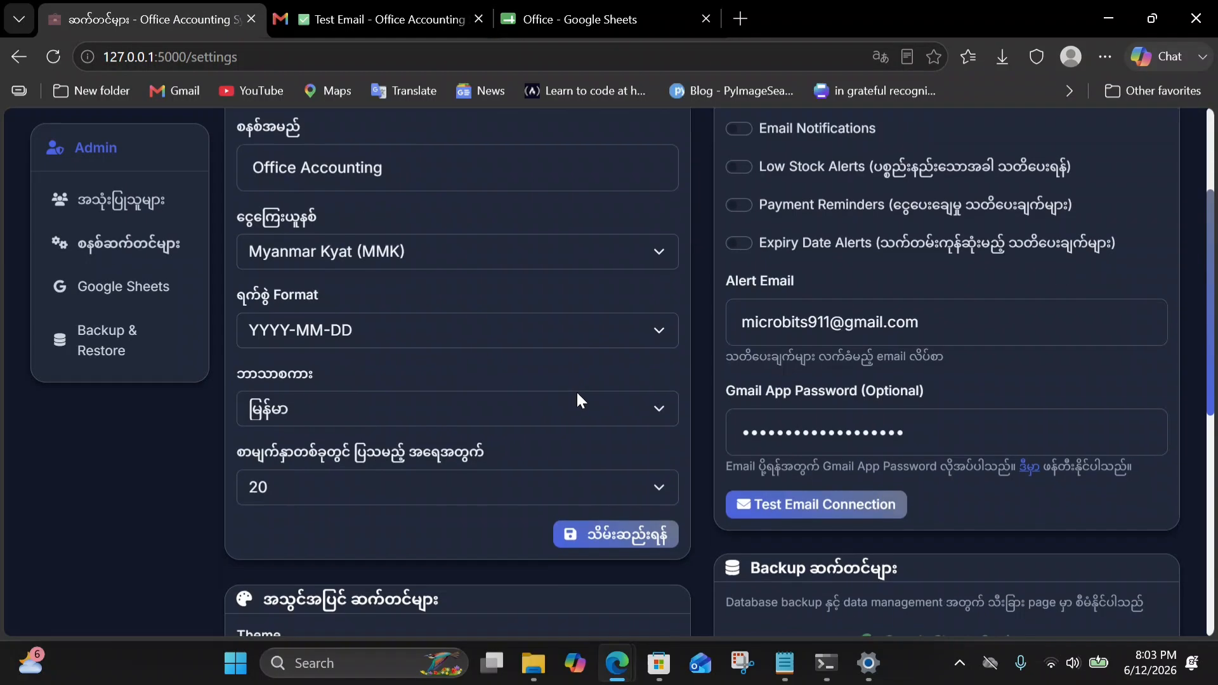
scroll(631, 454, "down", 3)
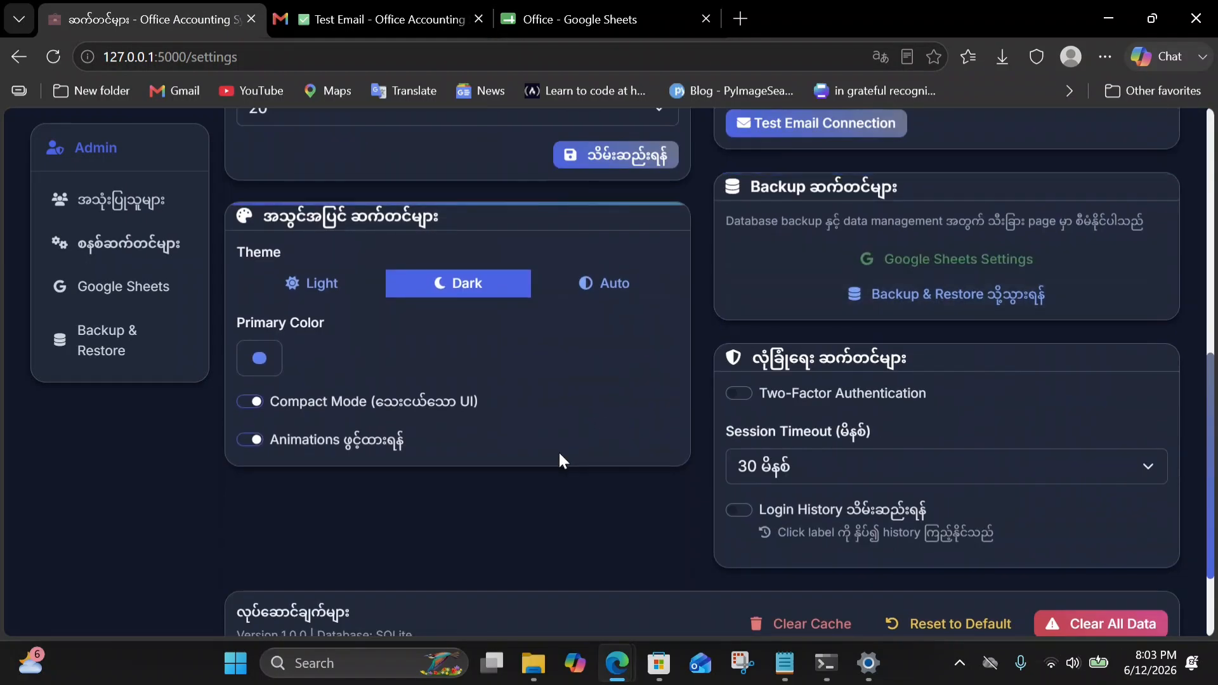
scroll(571, 469, "up", 5)
scroll(394, 466, "down", 5)
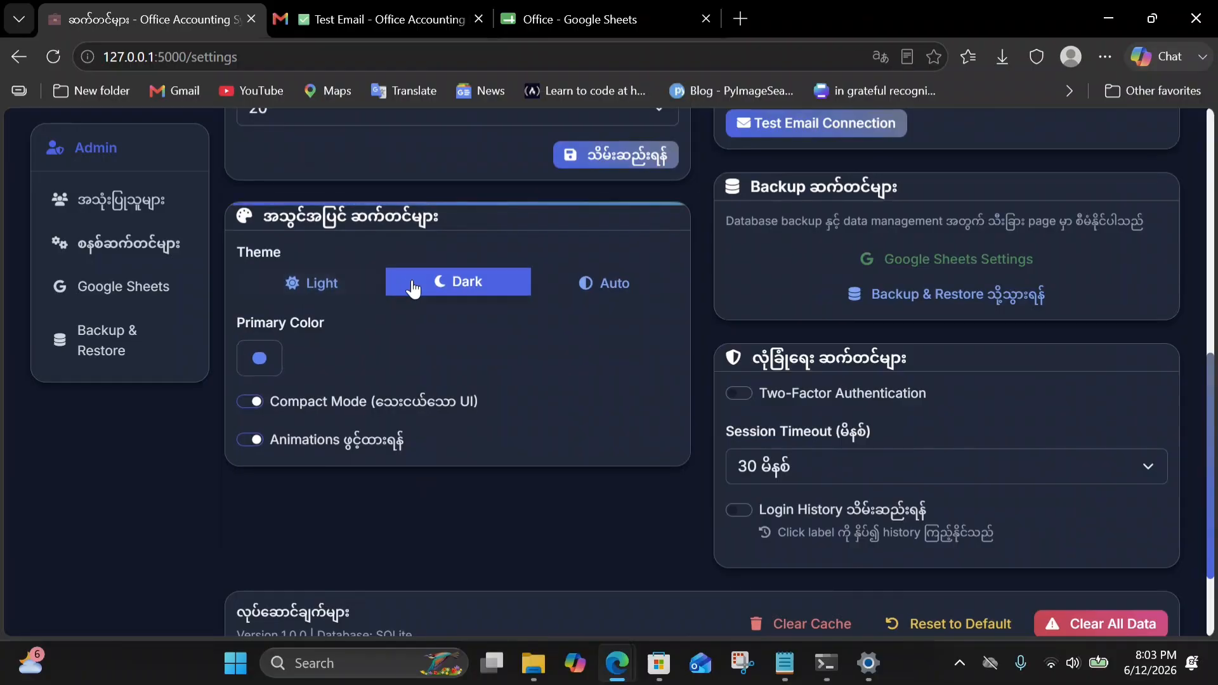
scroll(468, 458, "up", 8)
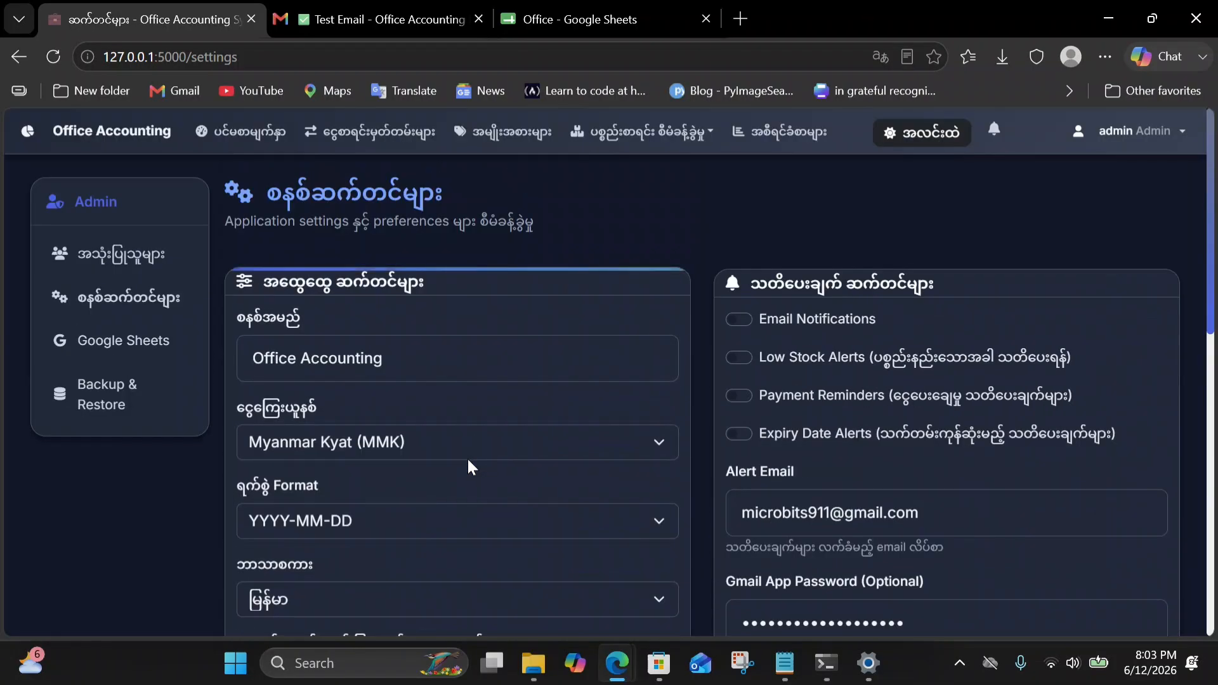
left_click(141, 133)
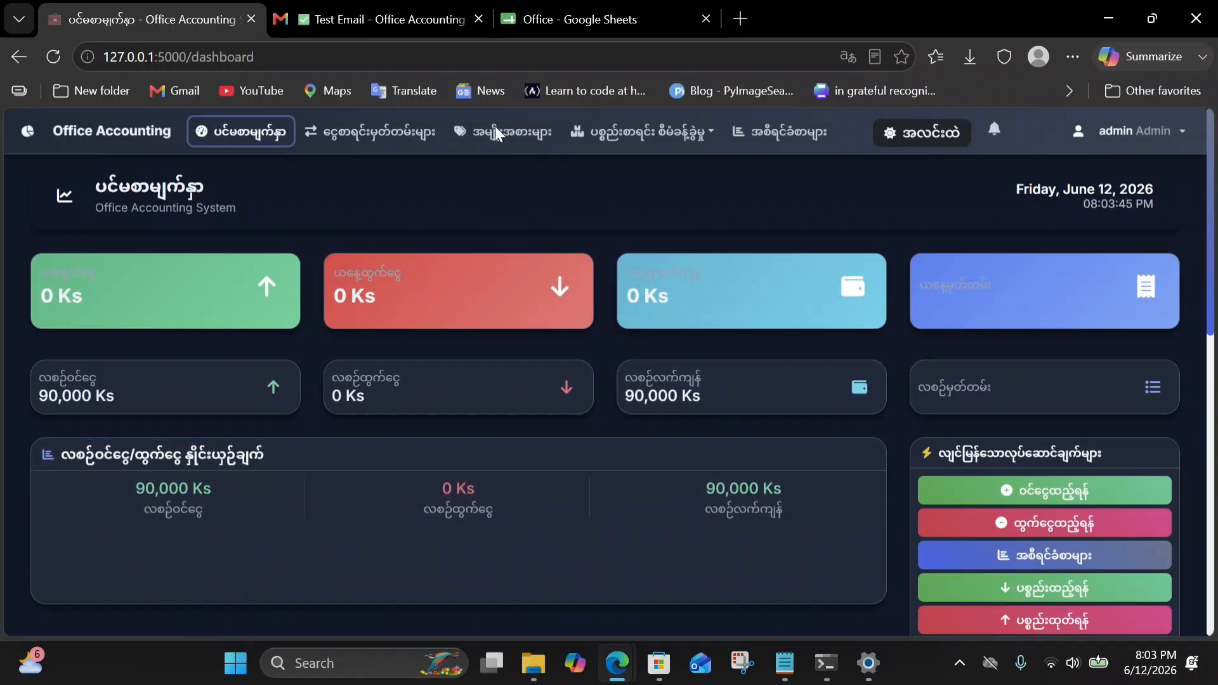
left_click(559, 23)
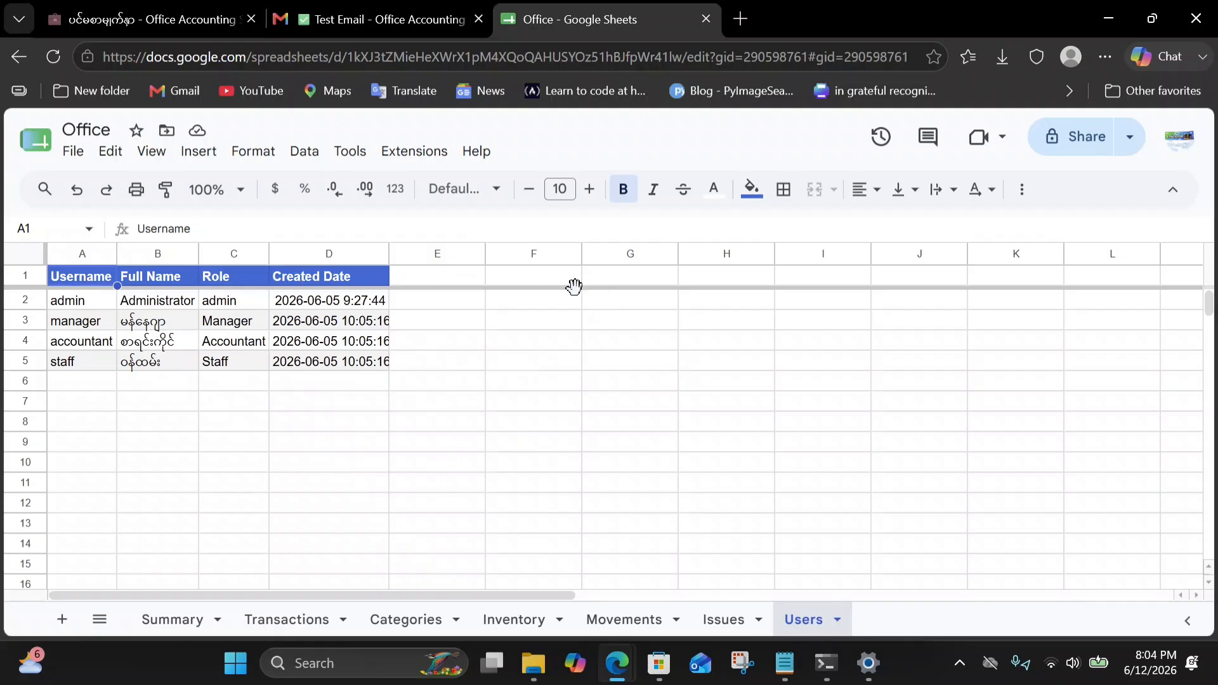
left_click(204, 35)
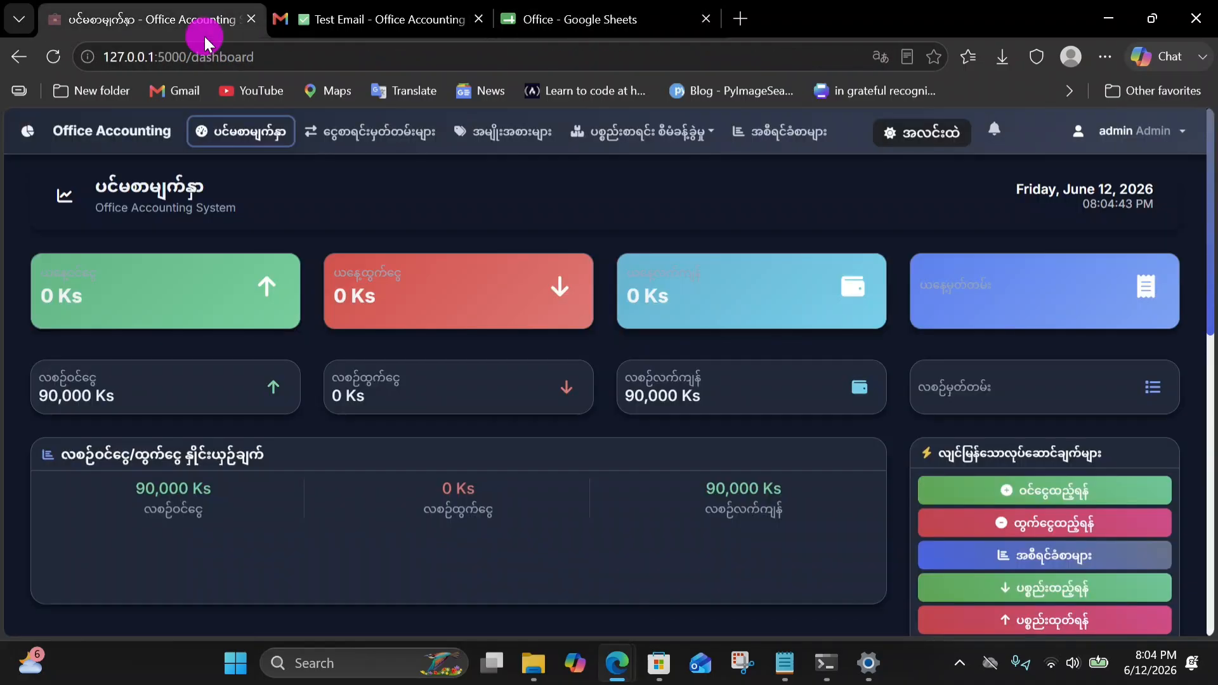